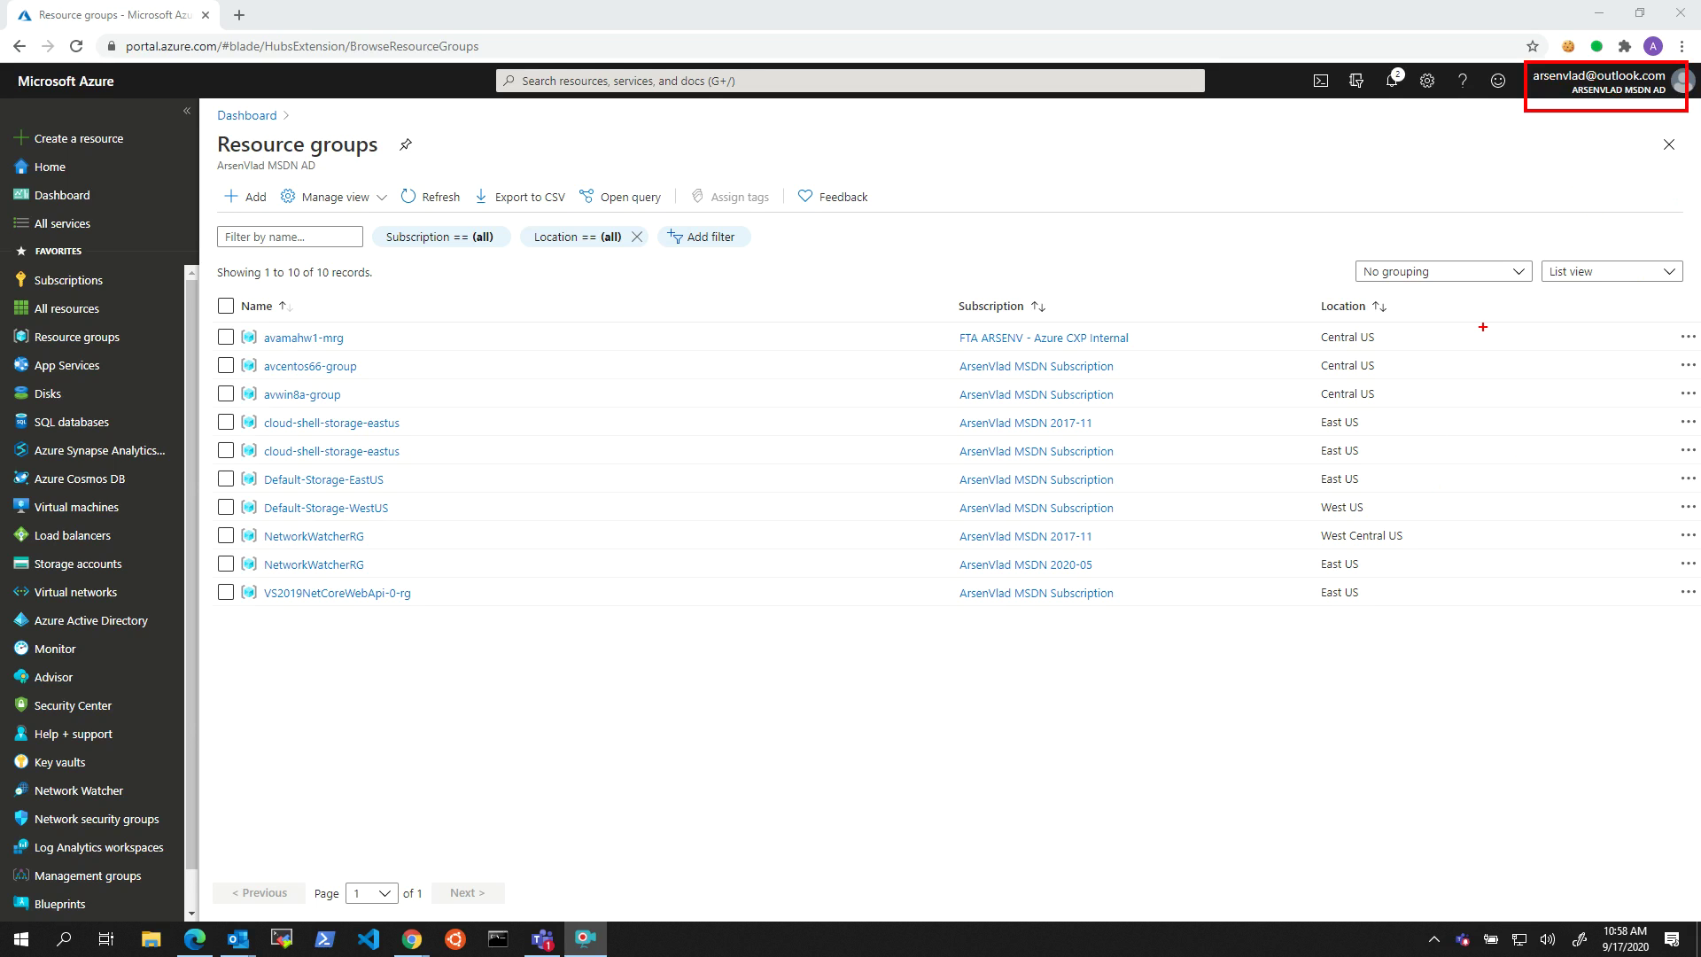
Step: Search the portal for "saas" and open the Software as a Service (SaaS) resource list
key("Escape")
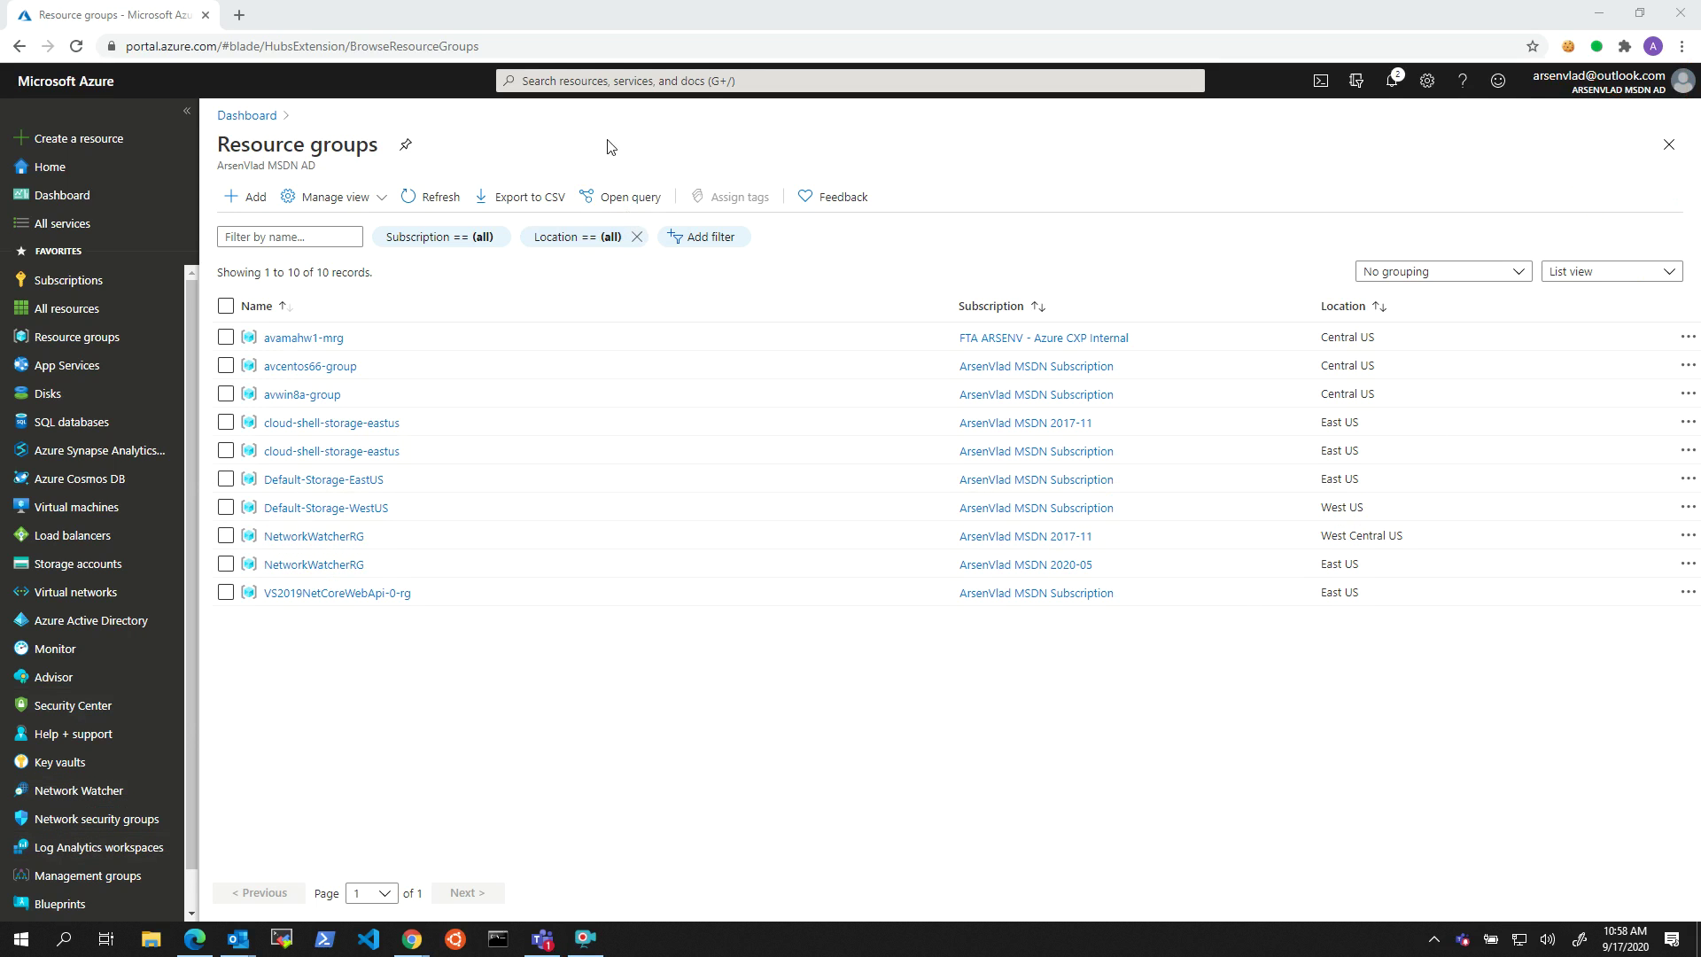
left_click(604, 82)
type("saas")
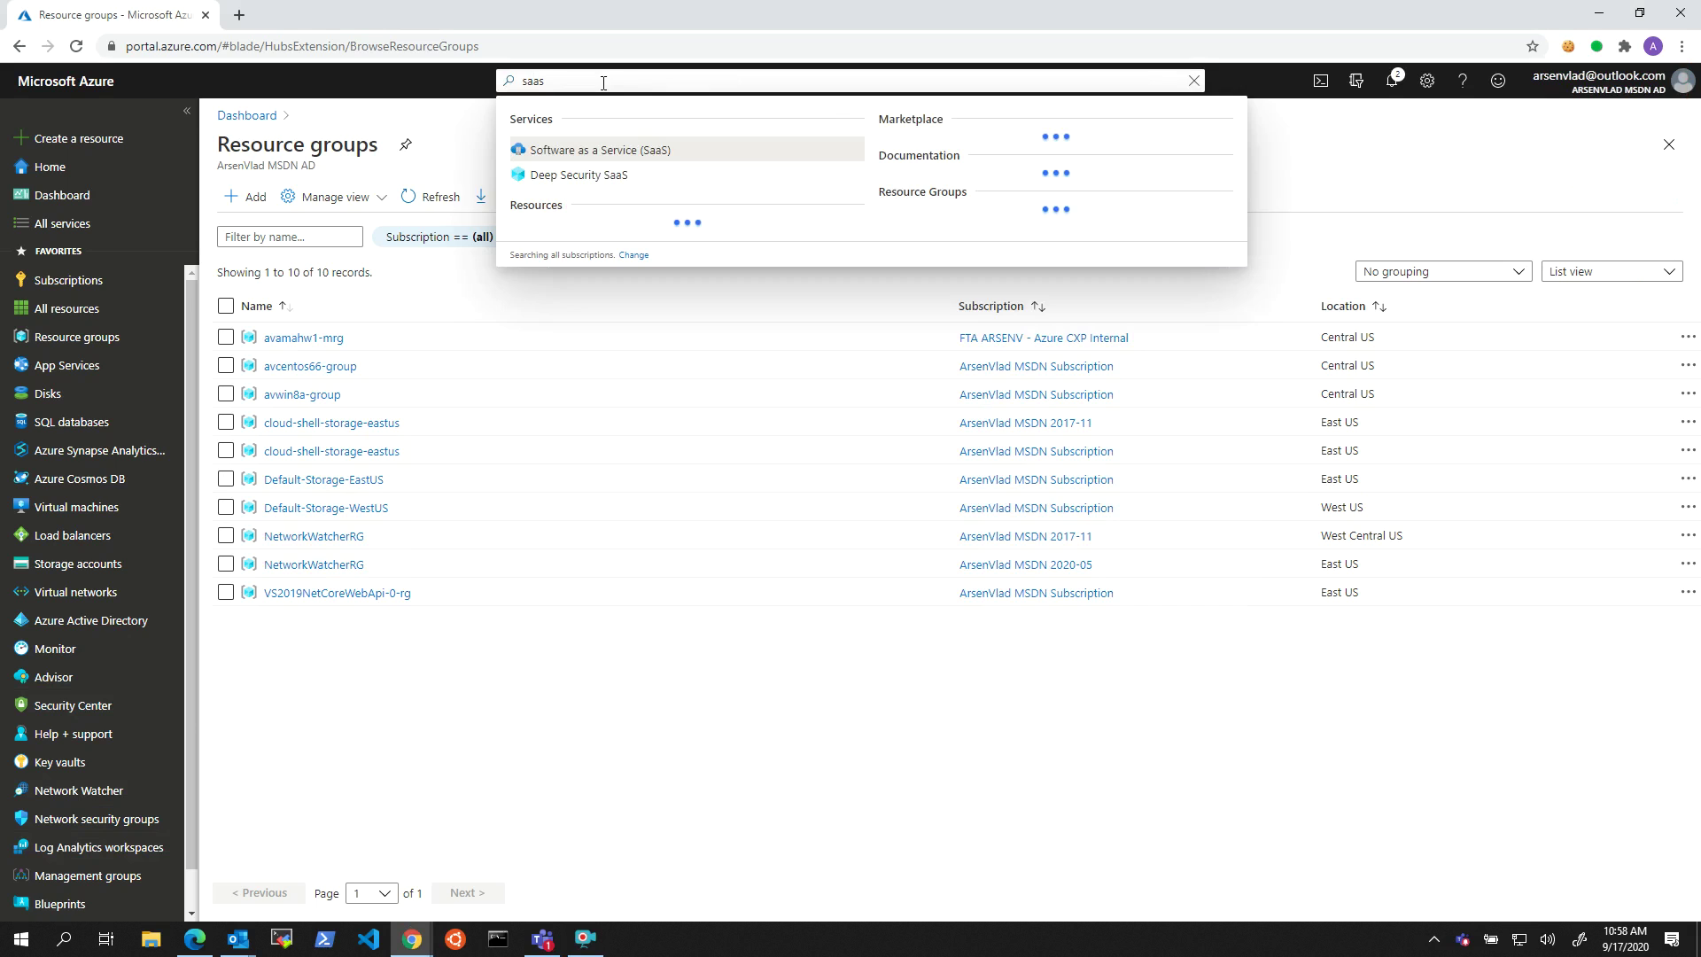
left_click(645, 152)
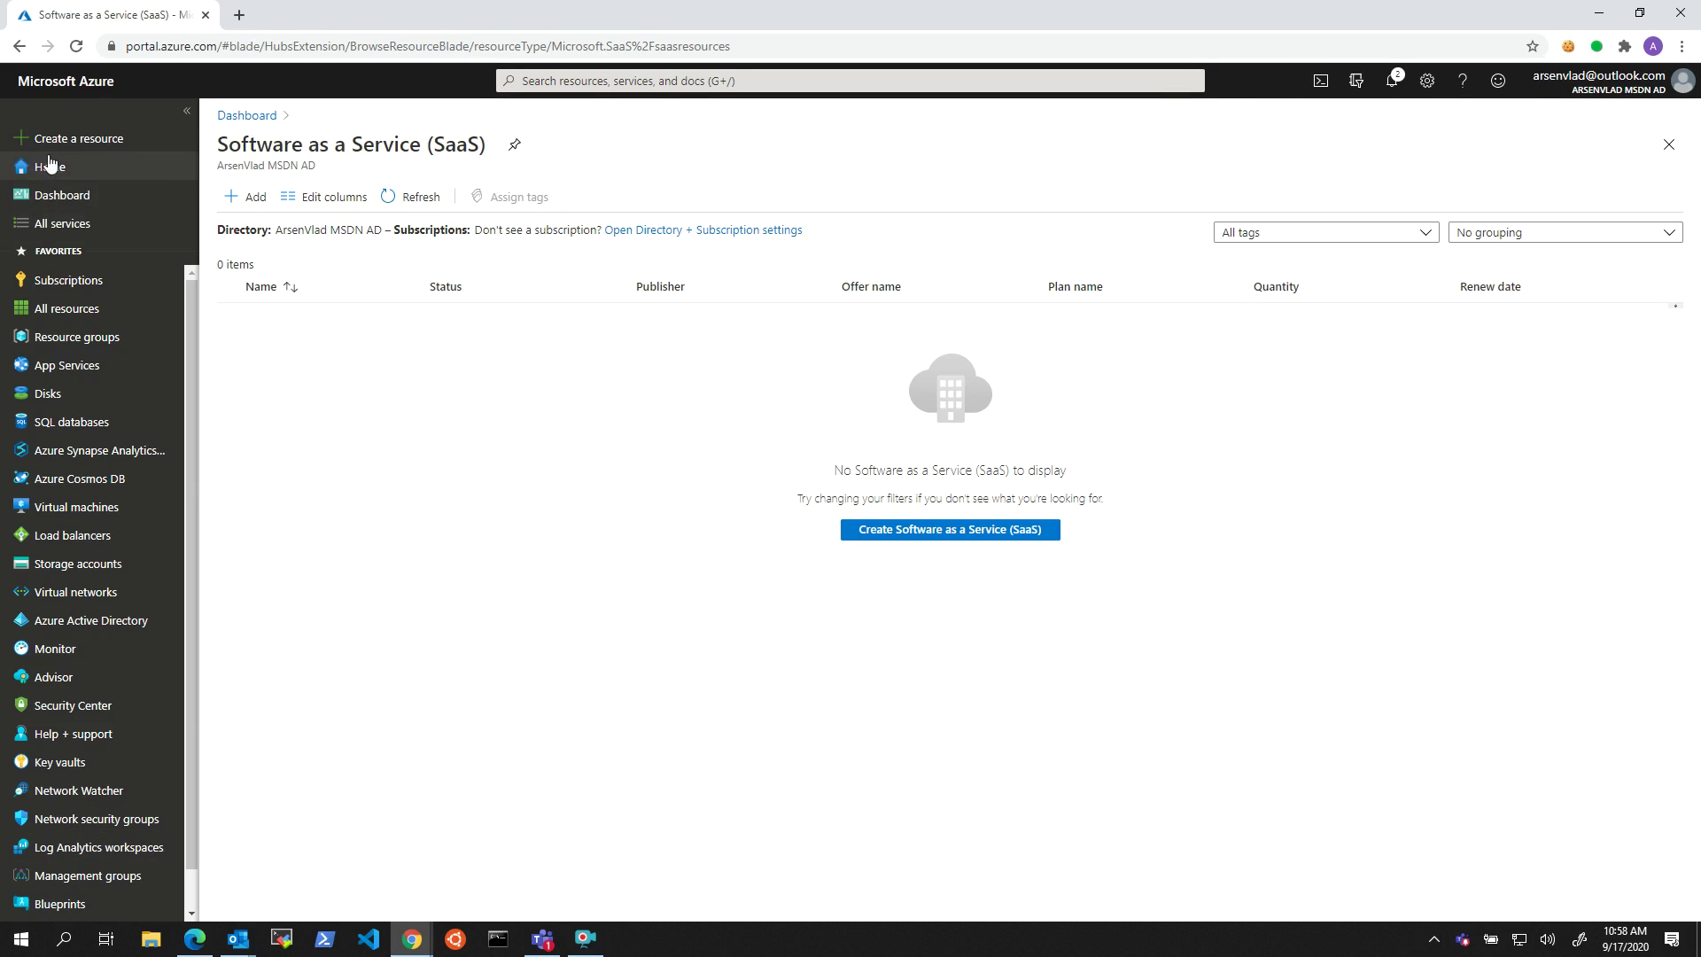
Step: Start creating a resource, search the Marketplace for test_arsenv_saasapp01, and open the matching preview offer
left_click(76, 139)
type("test_arsenv_saasapp01")
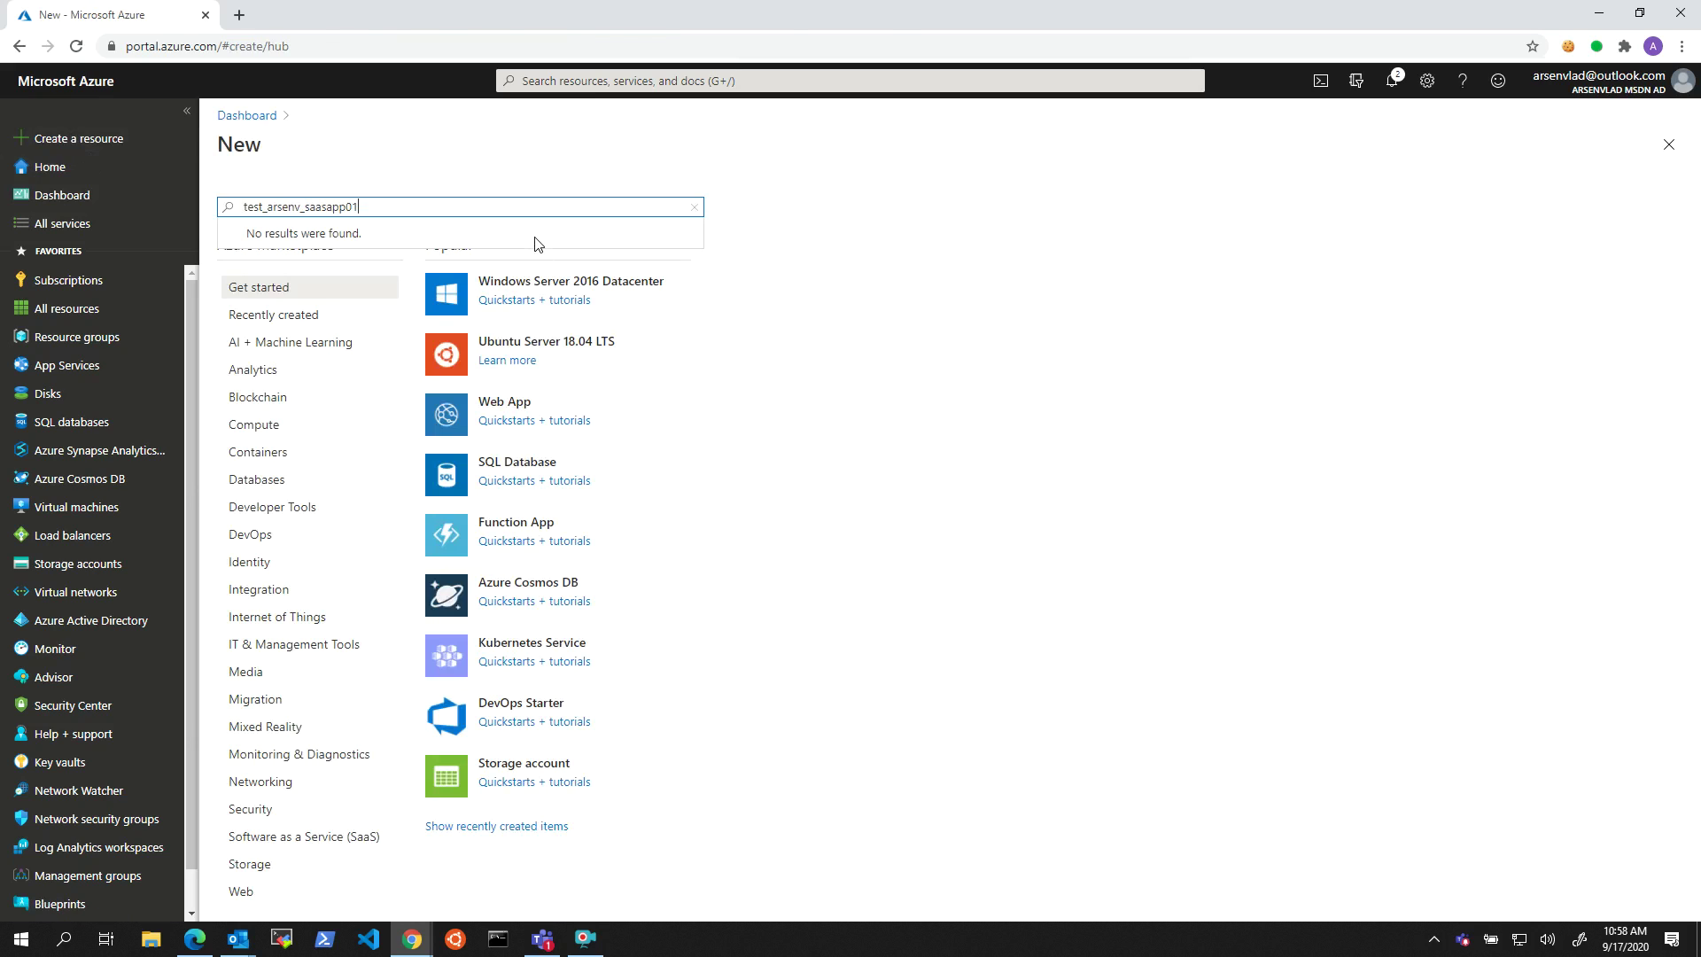
key("Return")
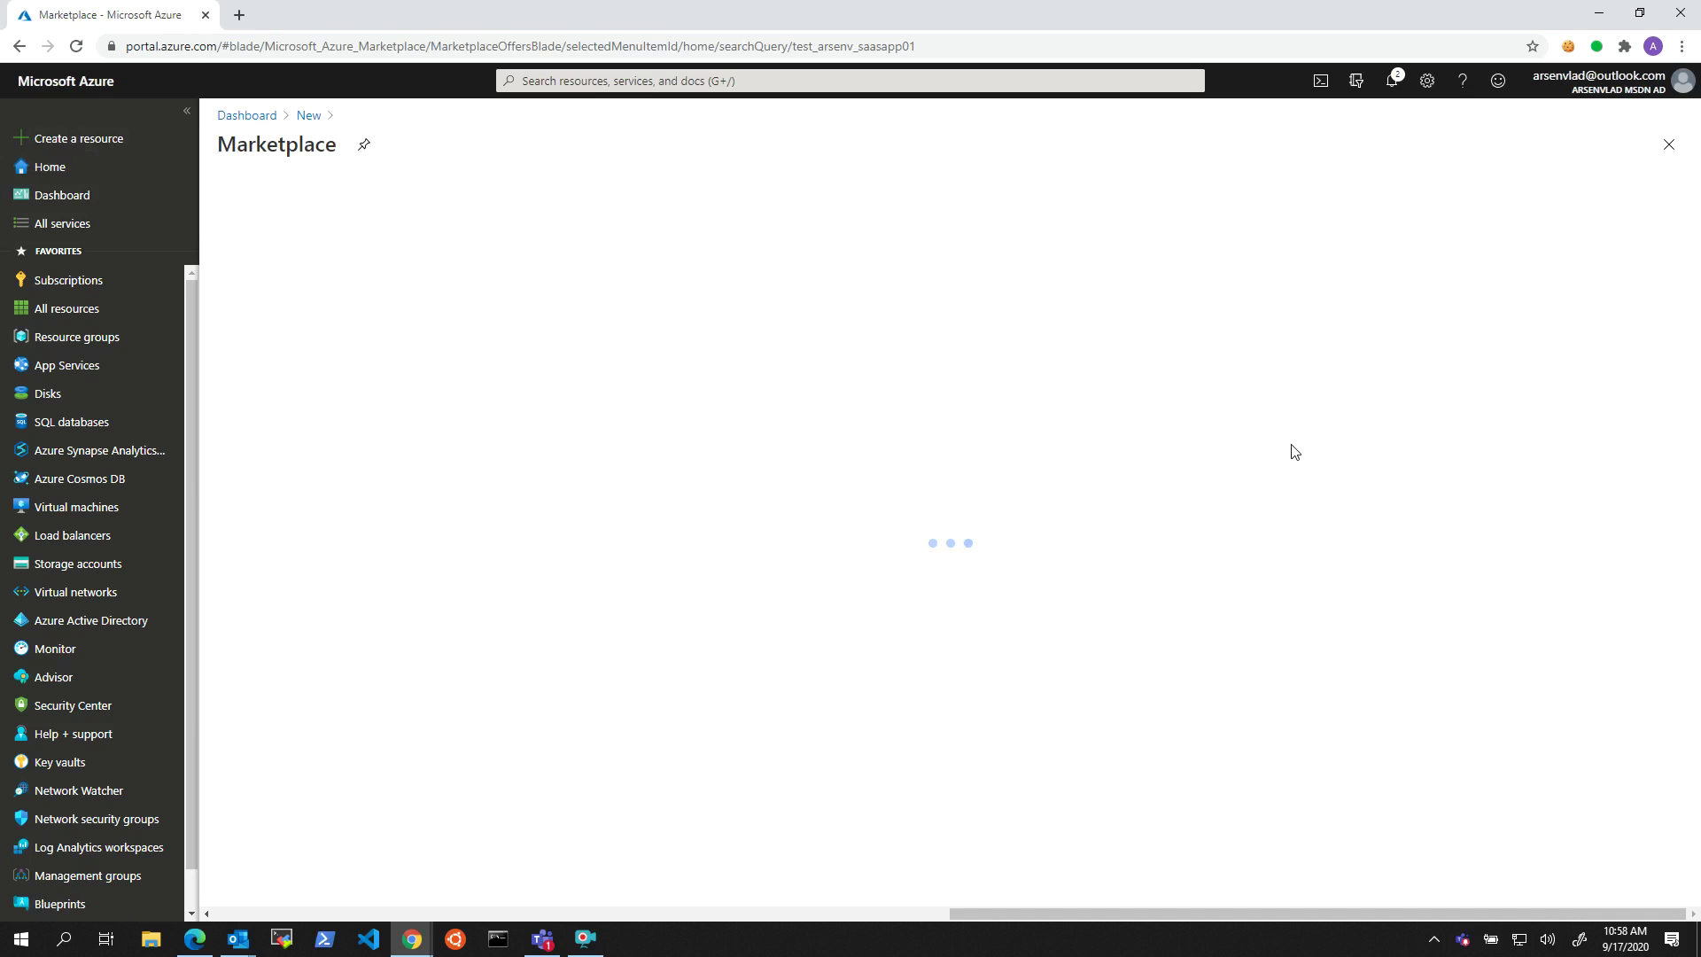
left_click(443, 367)
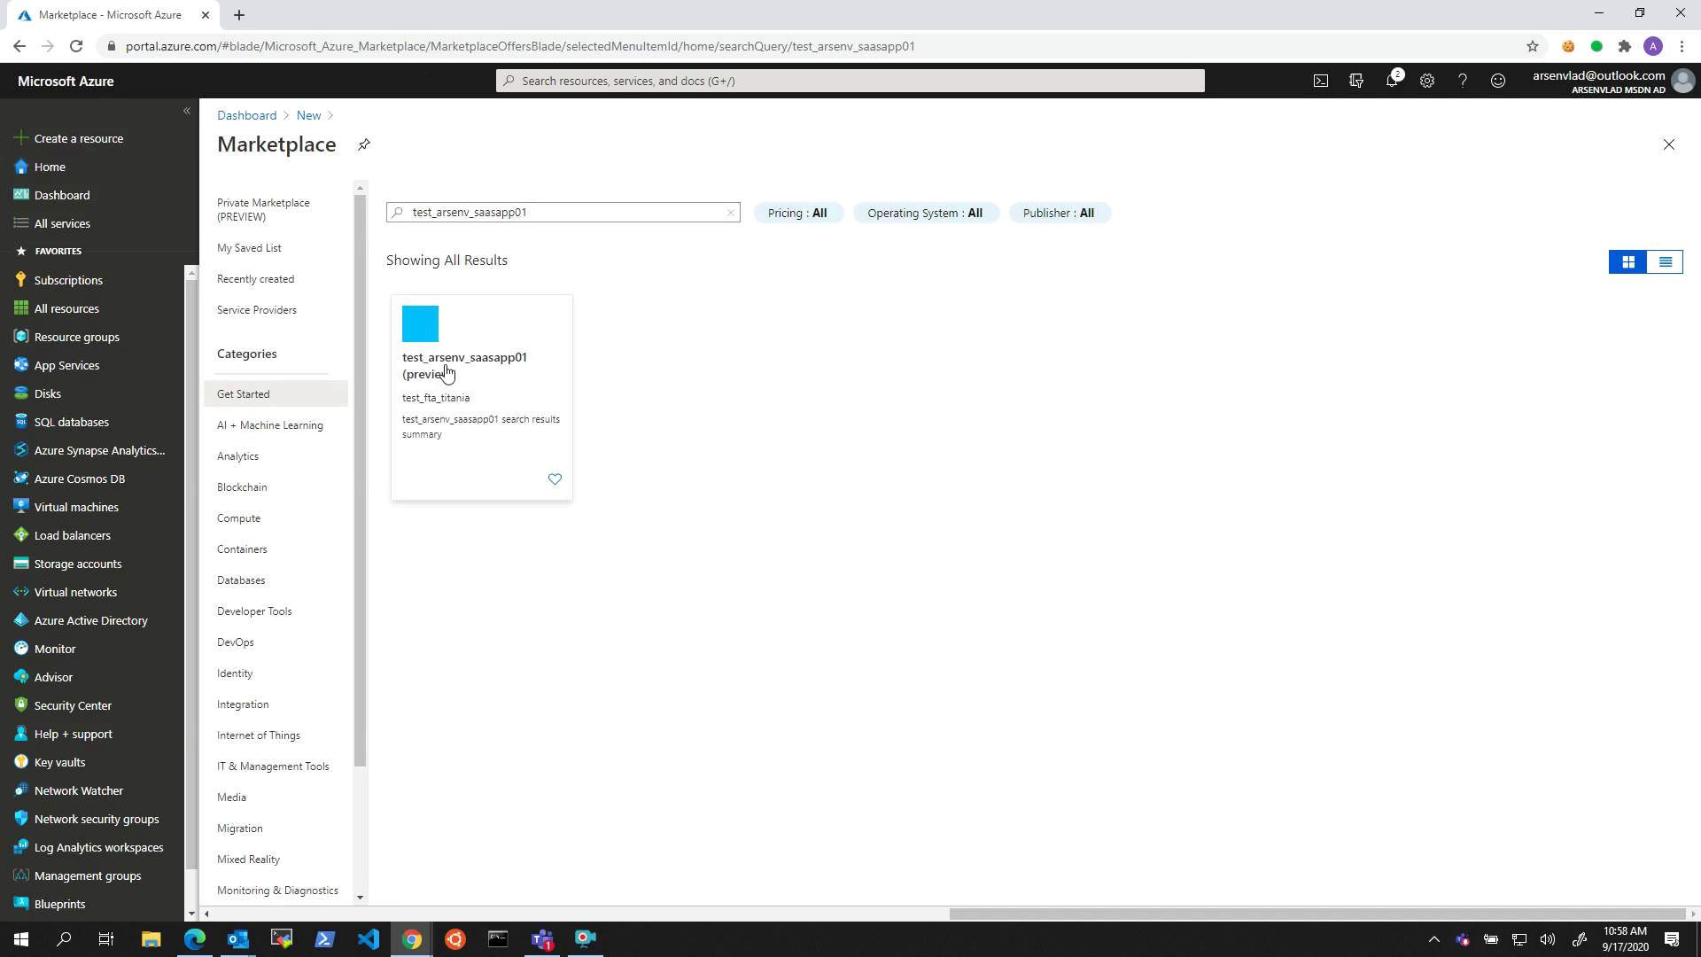
Step: Select plan01 for the test_arsenv_saasapp01 offer and start setting up the subscription
left_click(585, 276)
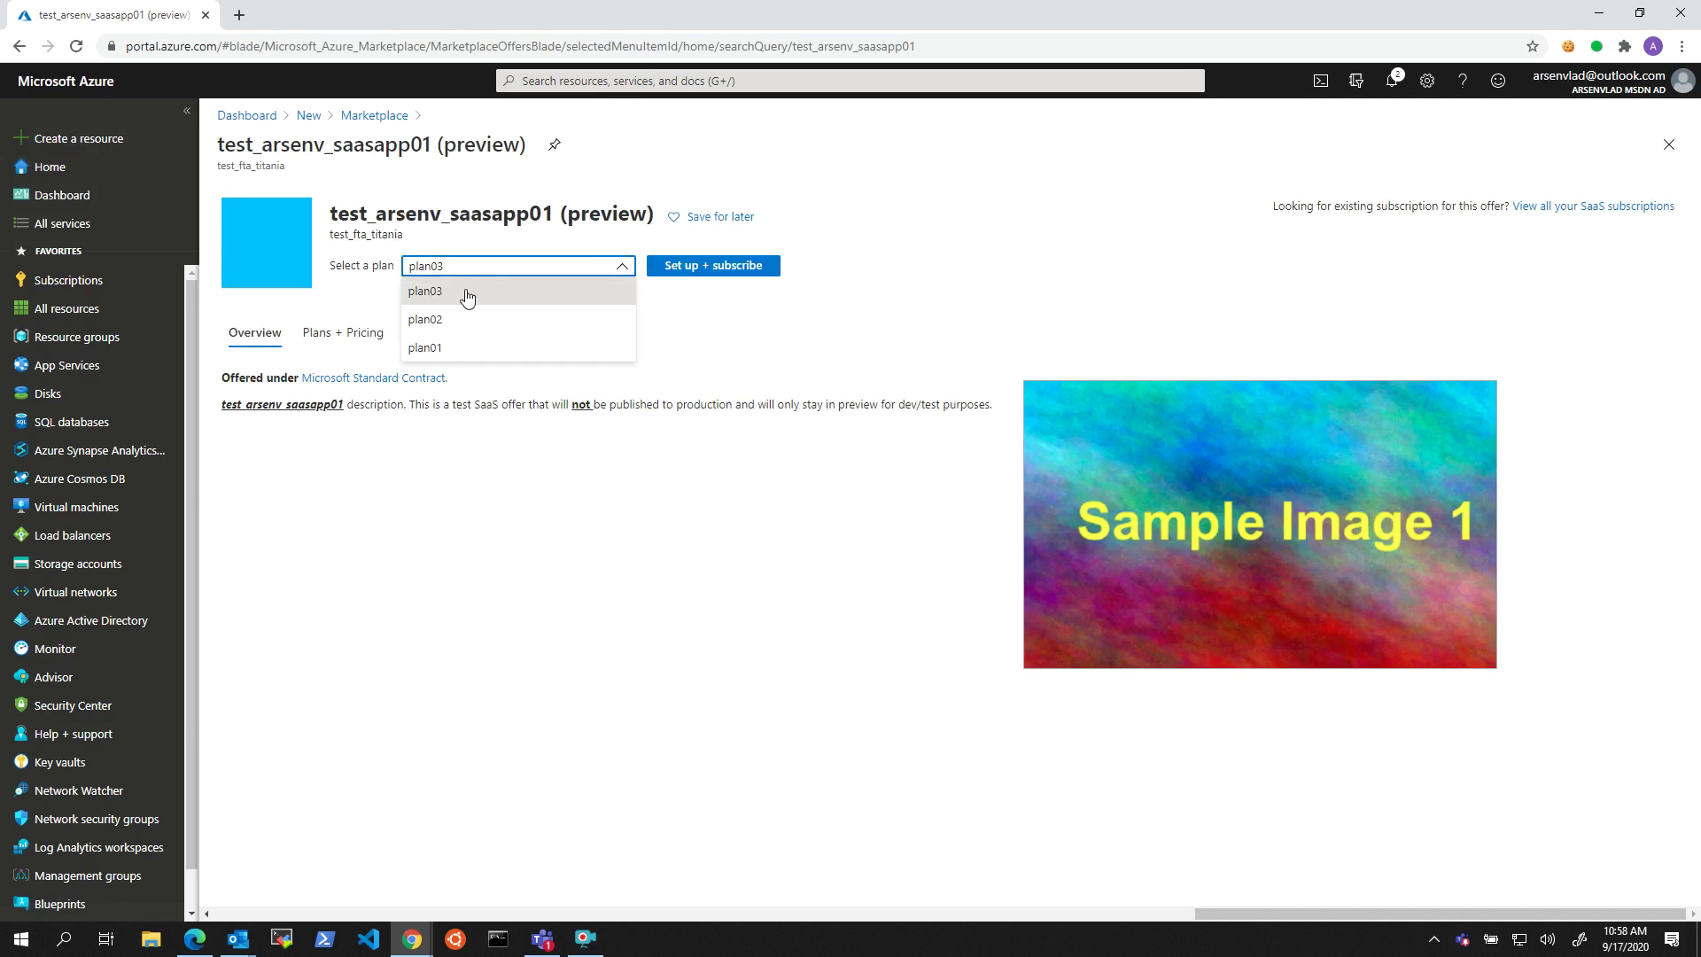
left_click(451, 346)
left_click(708, 275)
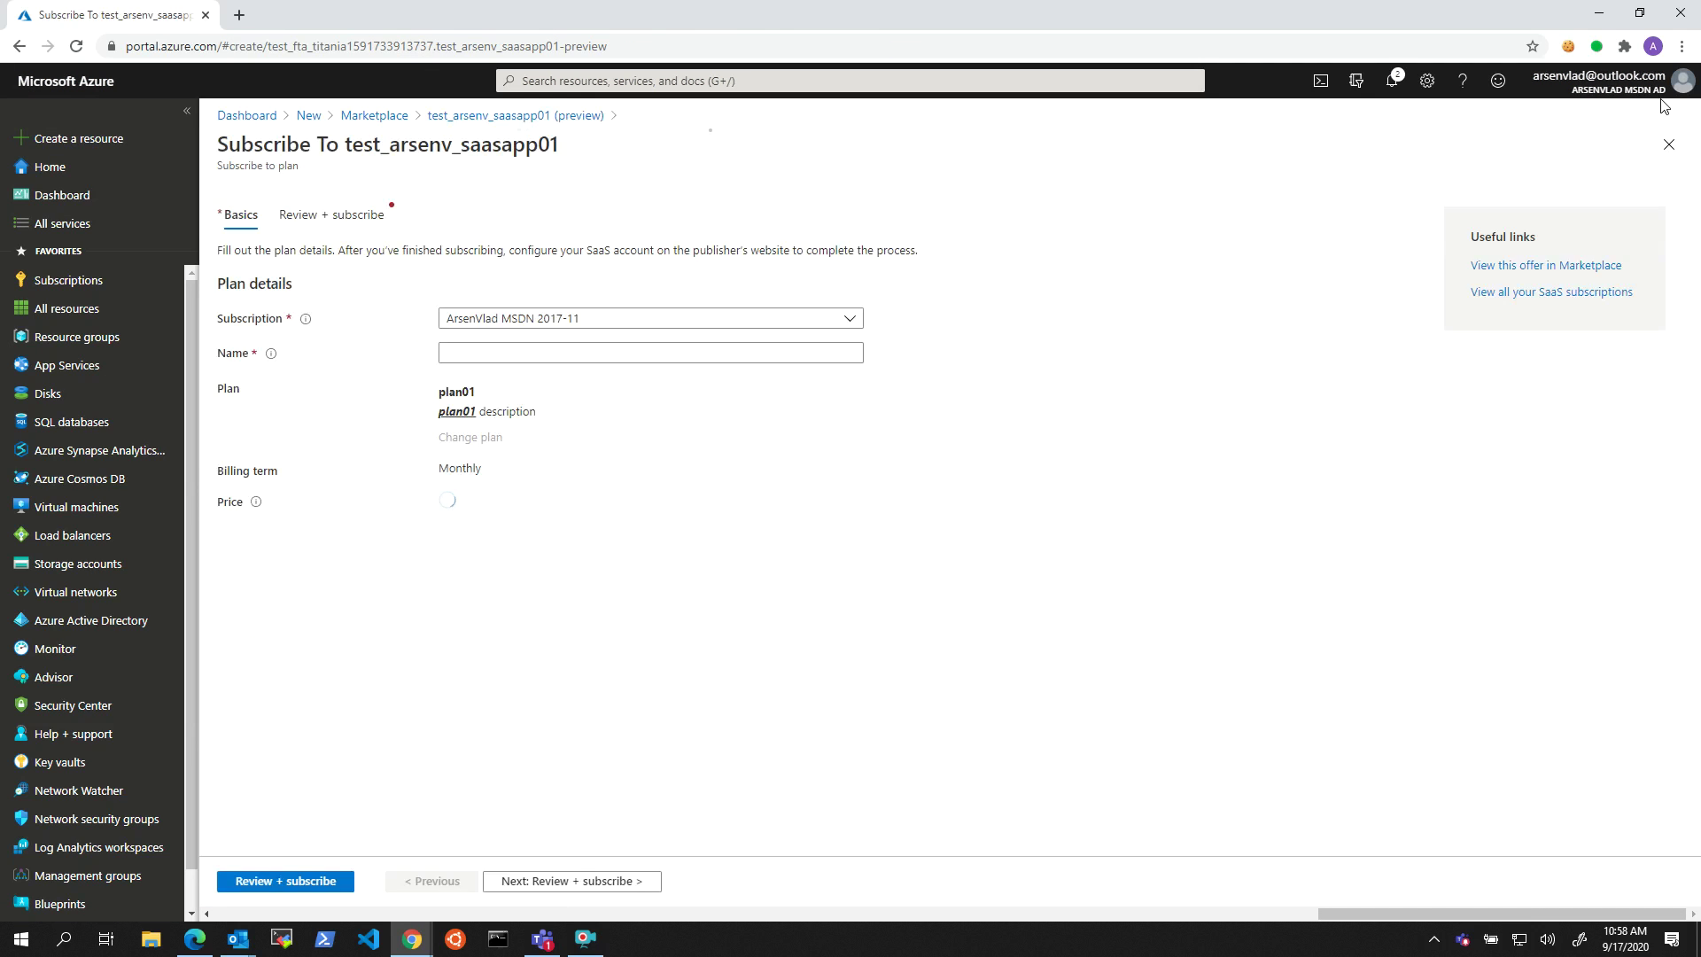
Step: Name the SaaS subscription arsenvladsaas100, review its terms and plan details, and subscribe
left_click(561, 353)
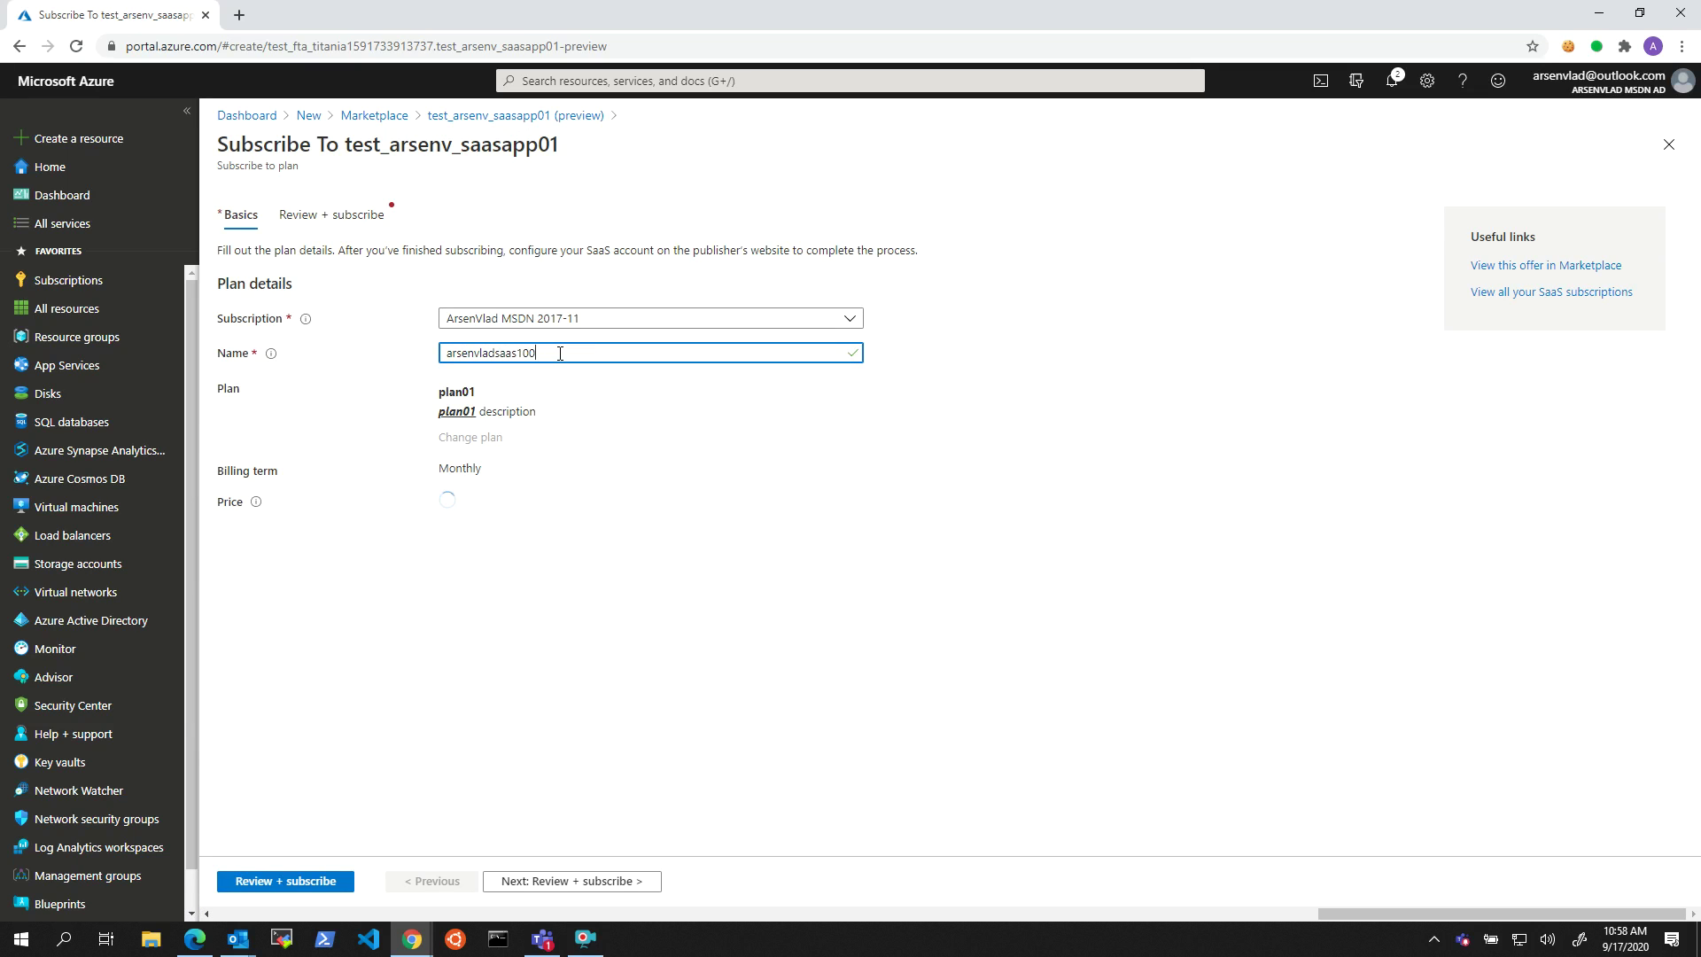
key("alt+Tab")
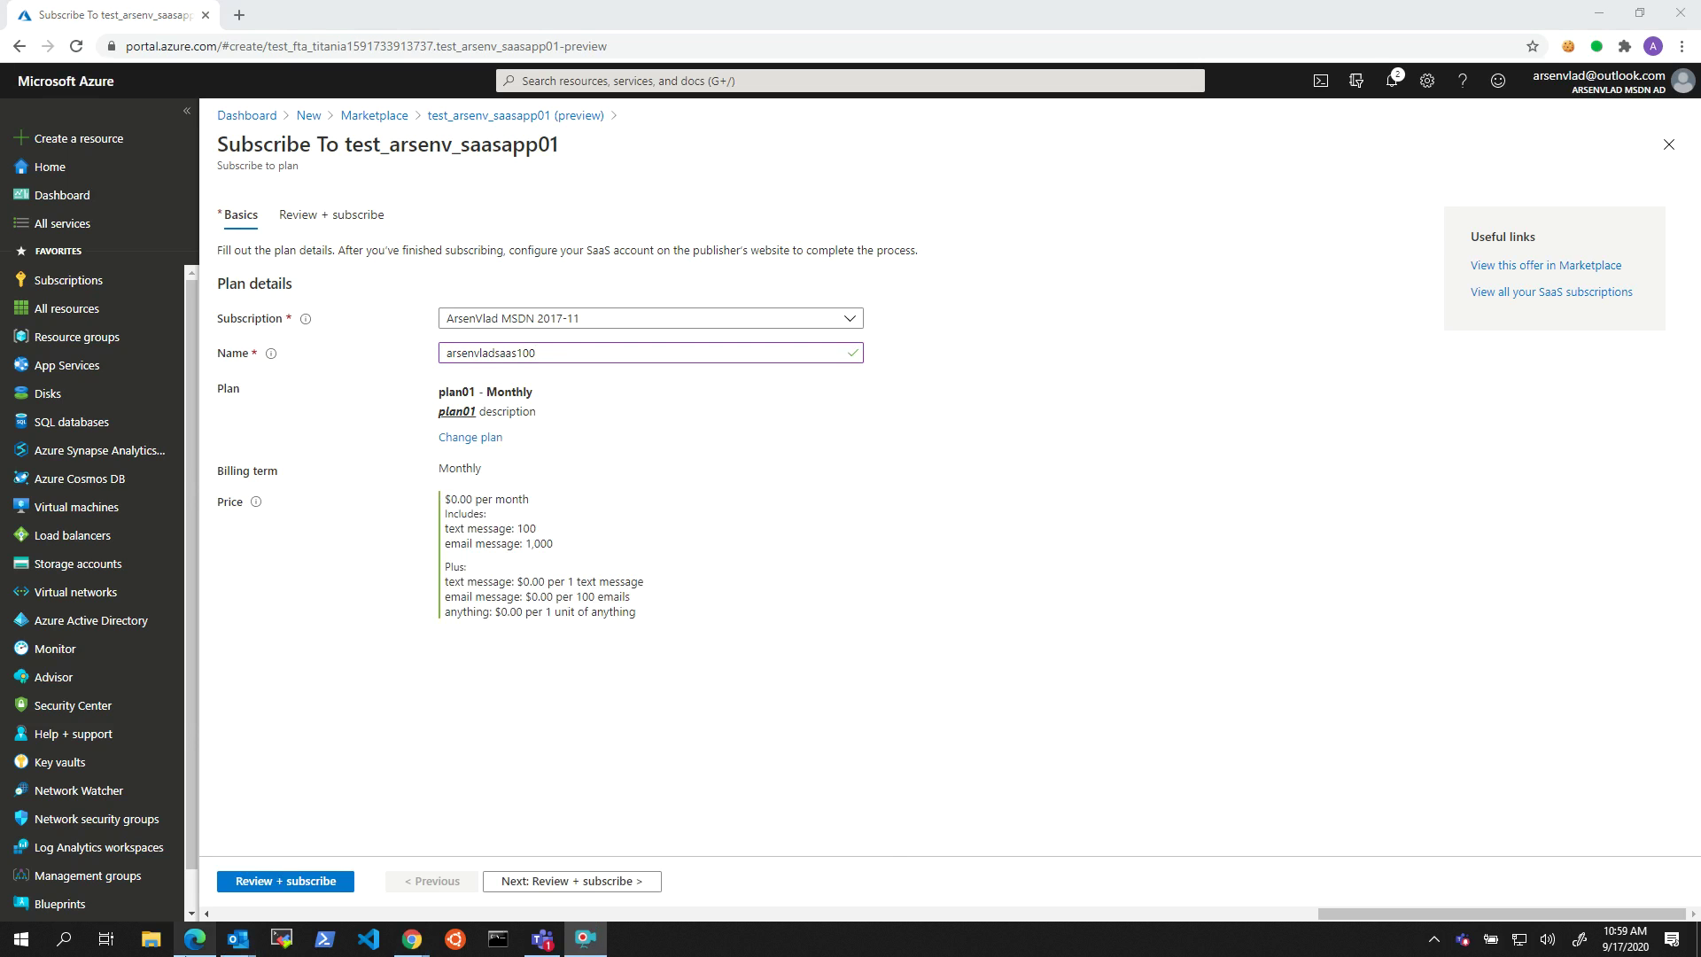
left_click(267, 881)
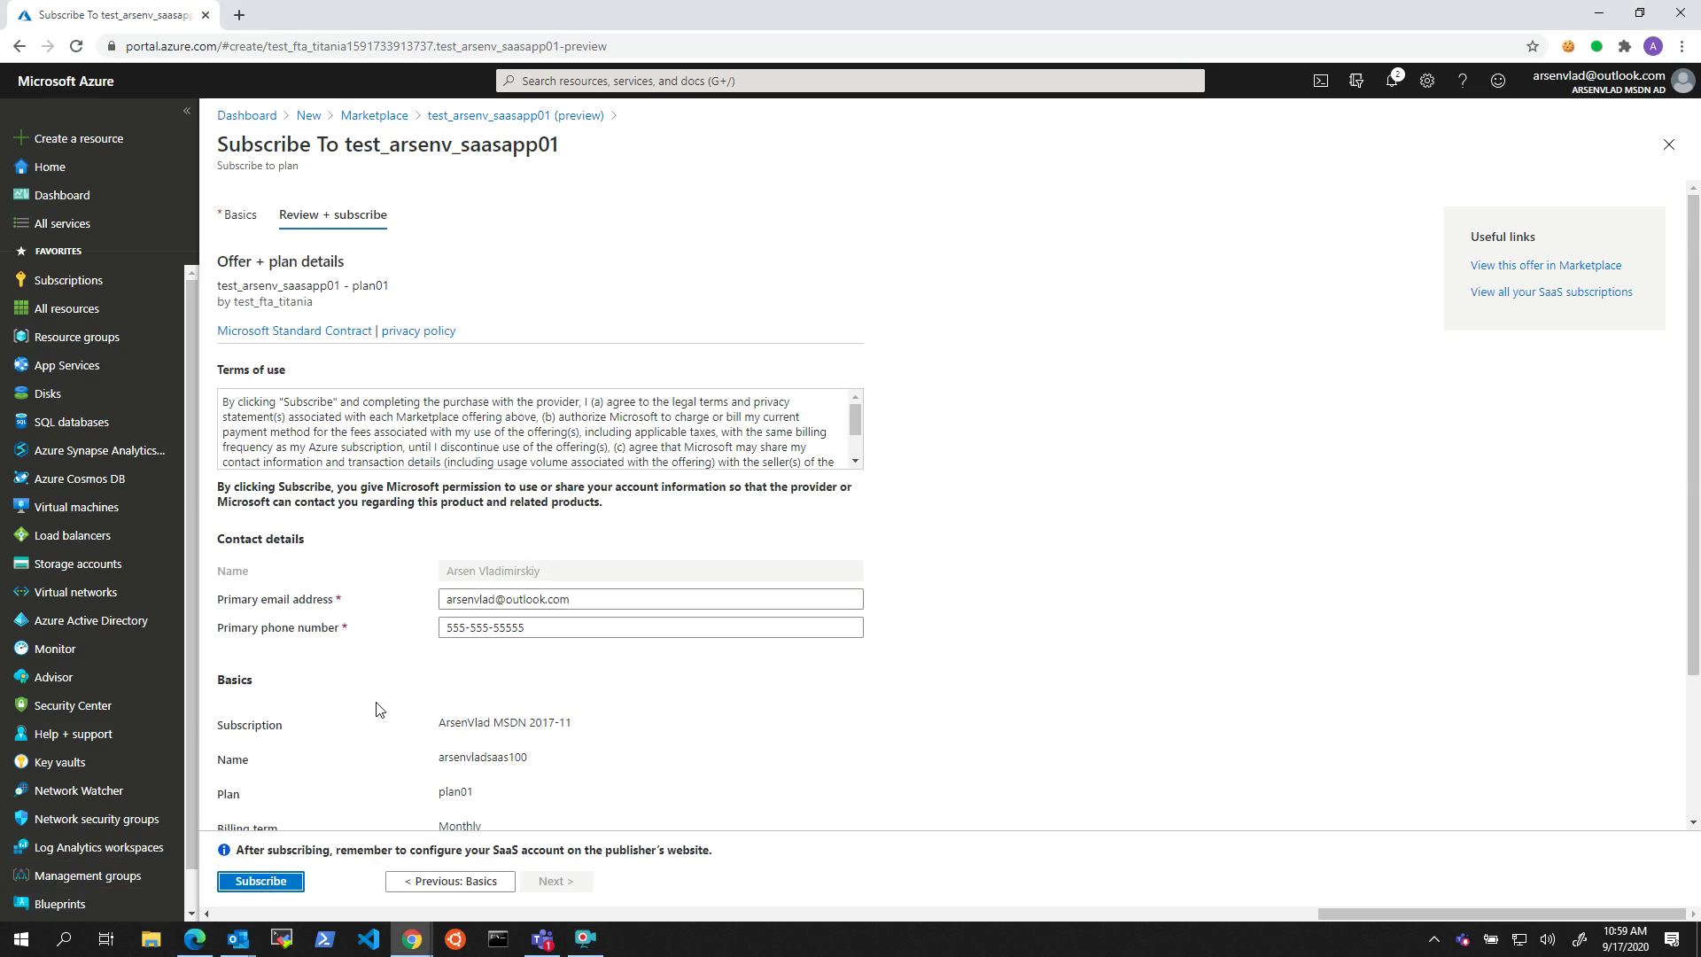
scroll(376, 700, "down", 3)
scroll(396, 716, "up", 3)
scroll(426, 638, "down", 3)
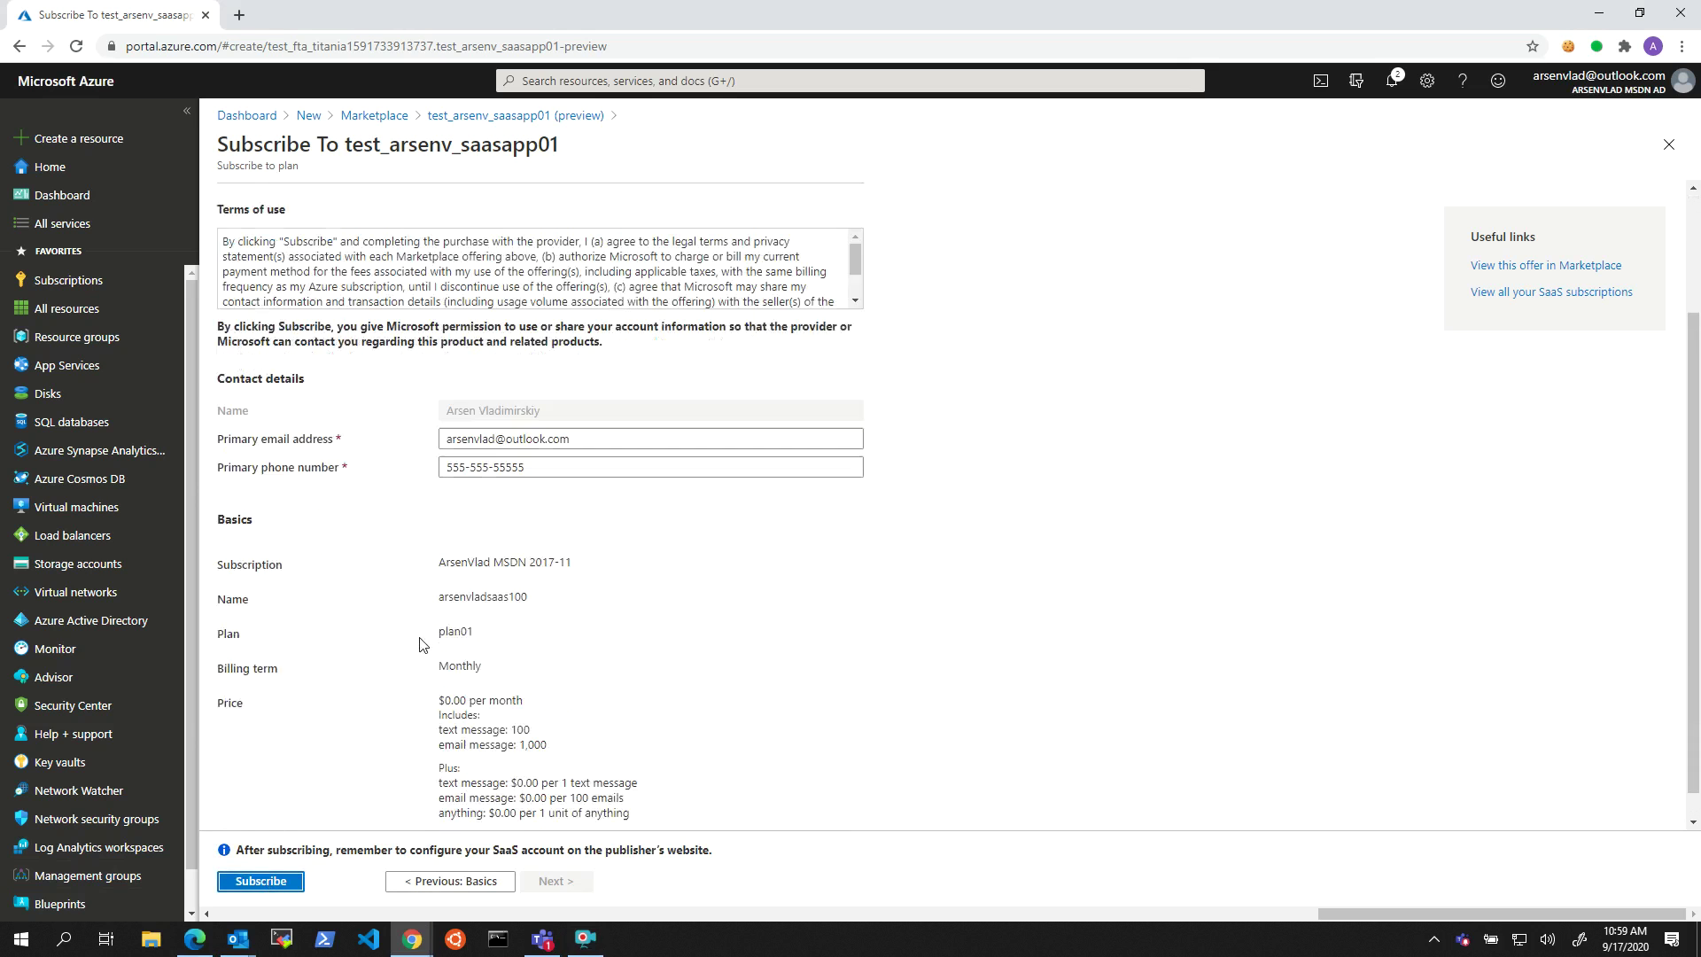
left_click(274, 891)
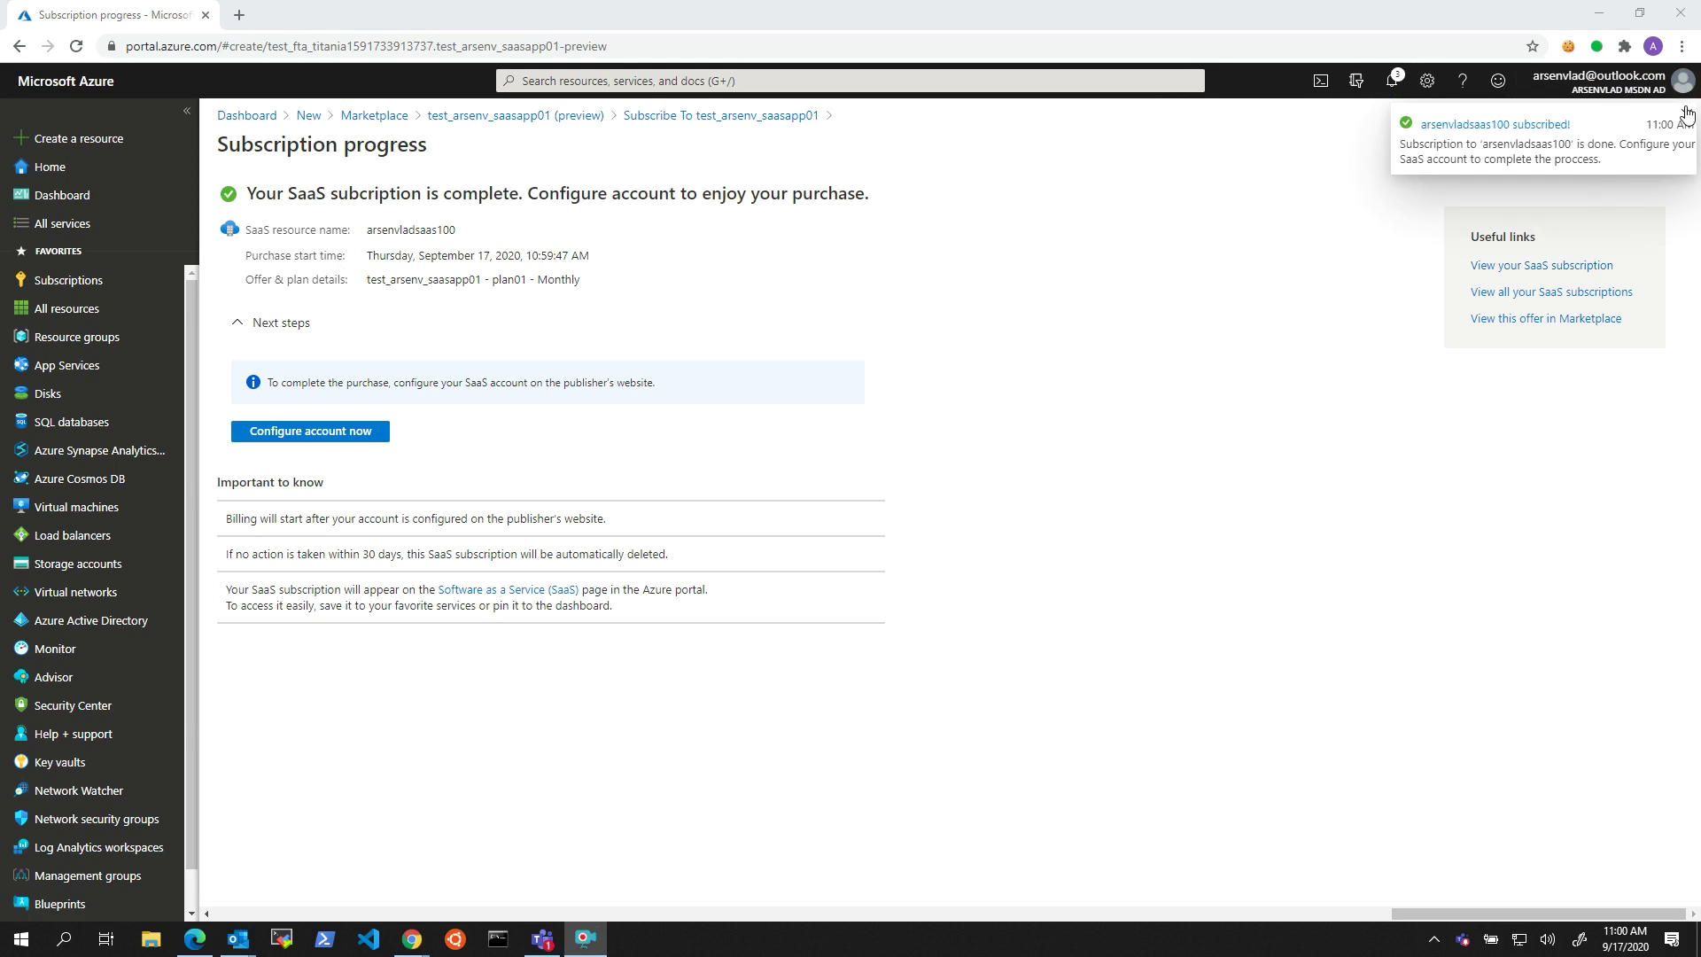
Step: Try to configure the purchased SaaS account on the publisher's website with the already signed-in Outlook account, and close that page
left_click(290, 433)
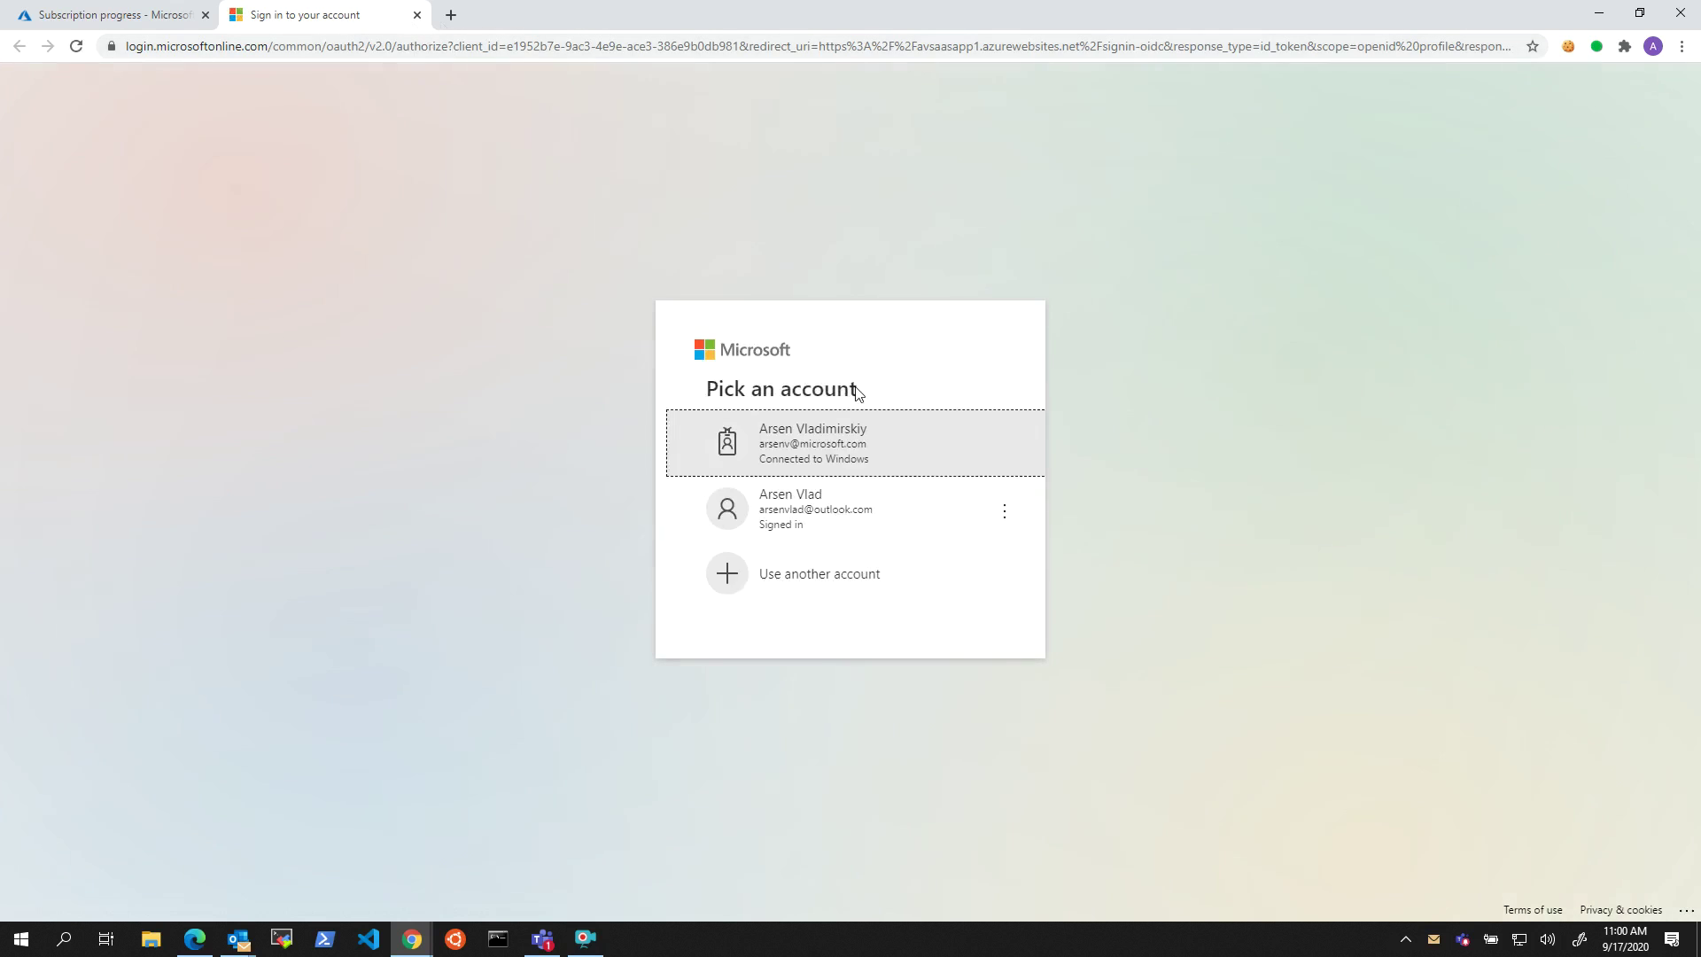
left_click(882, 530)
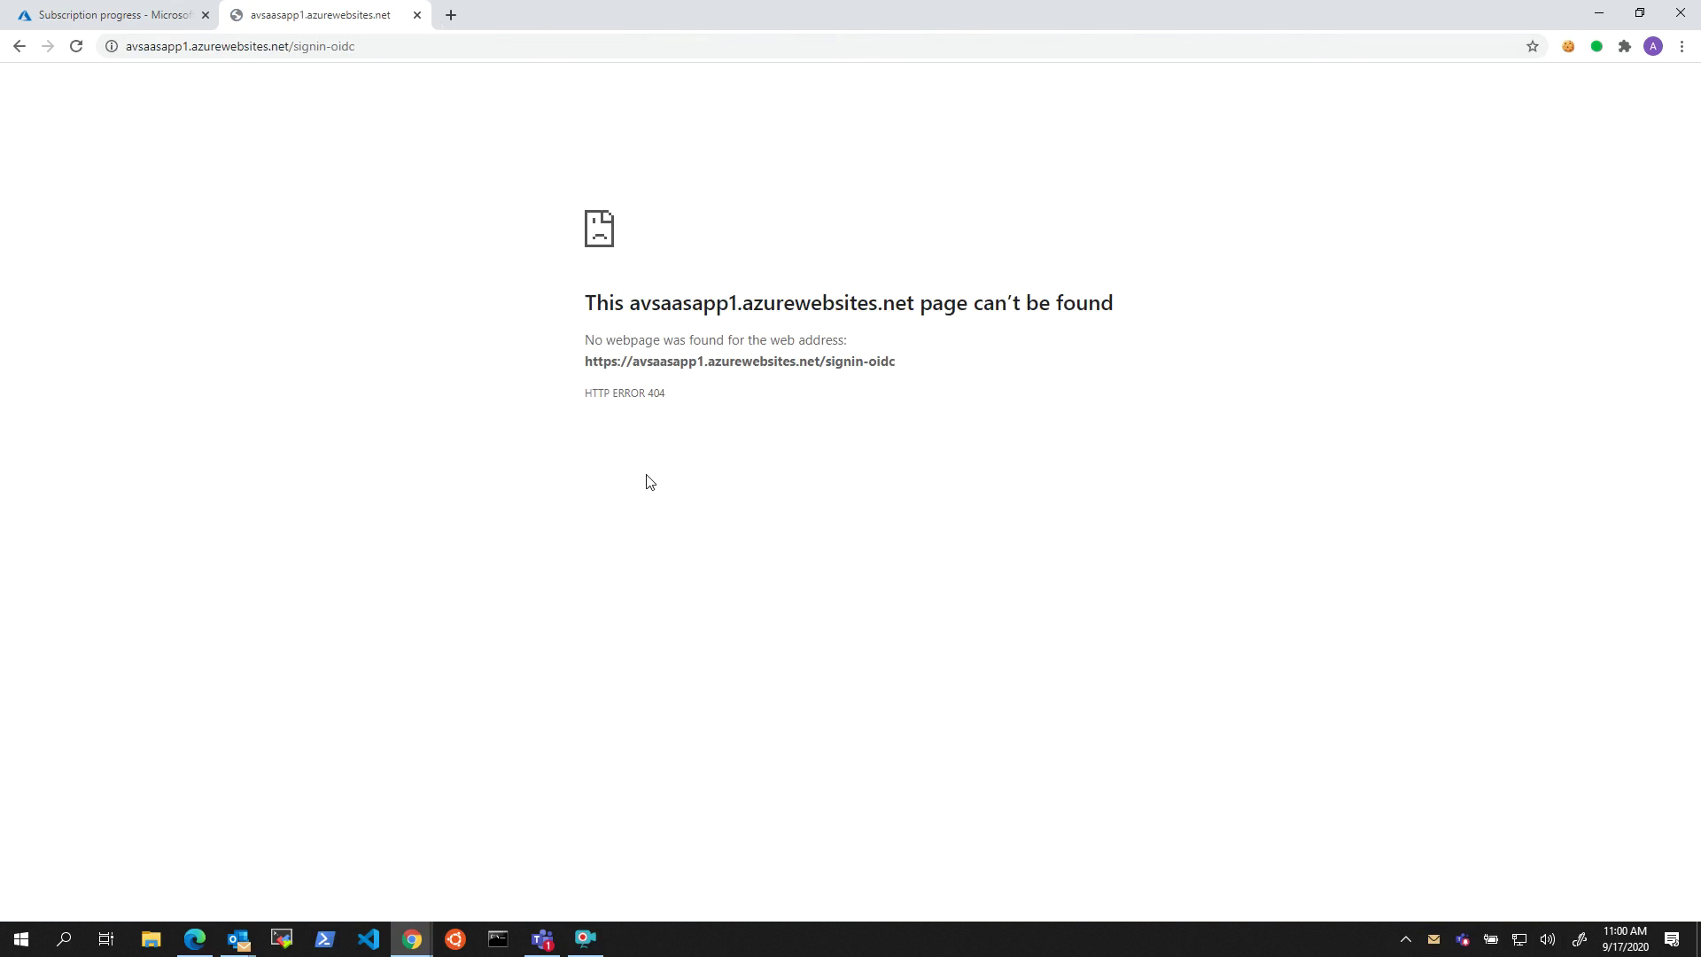
left_click(417, 15)
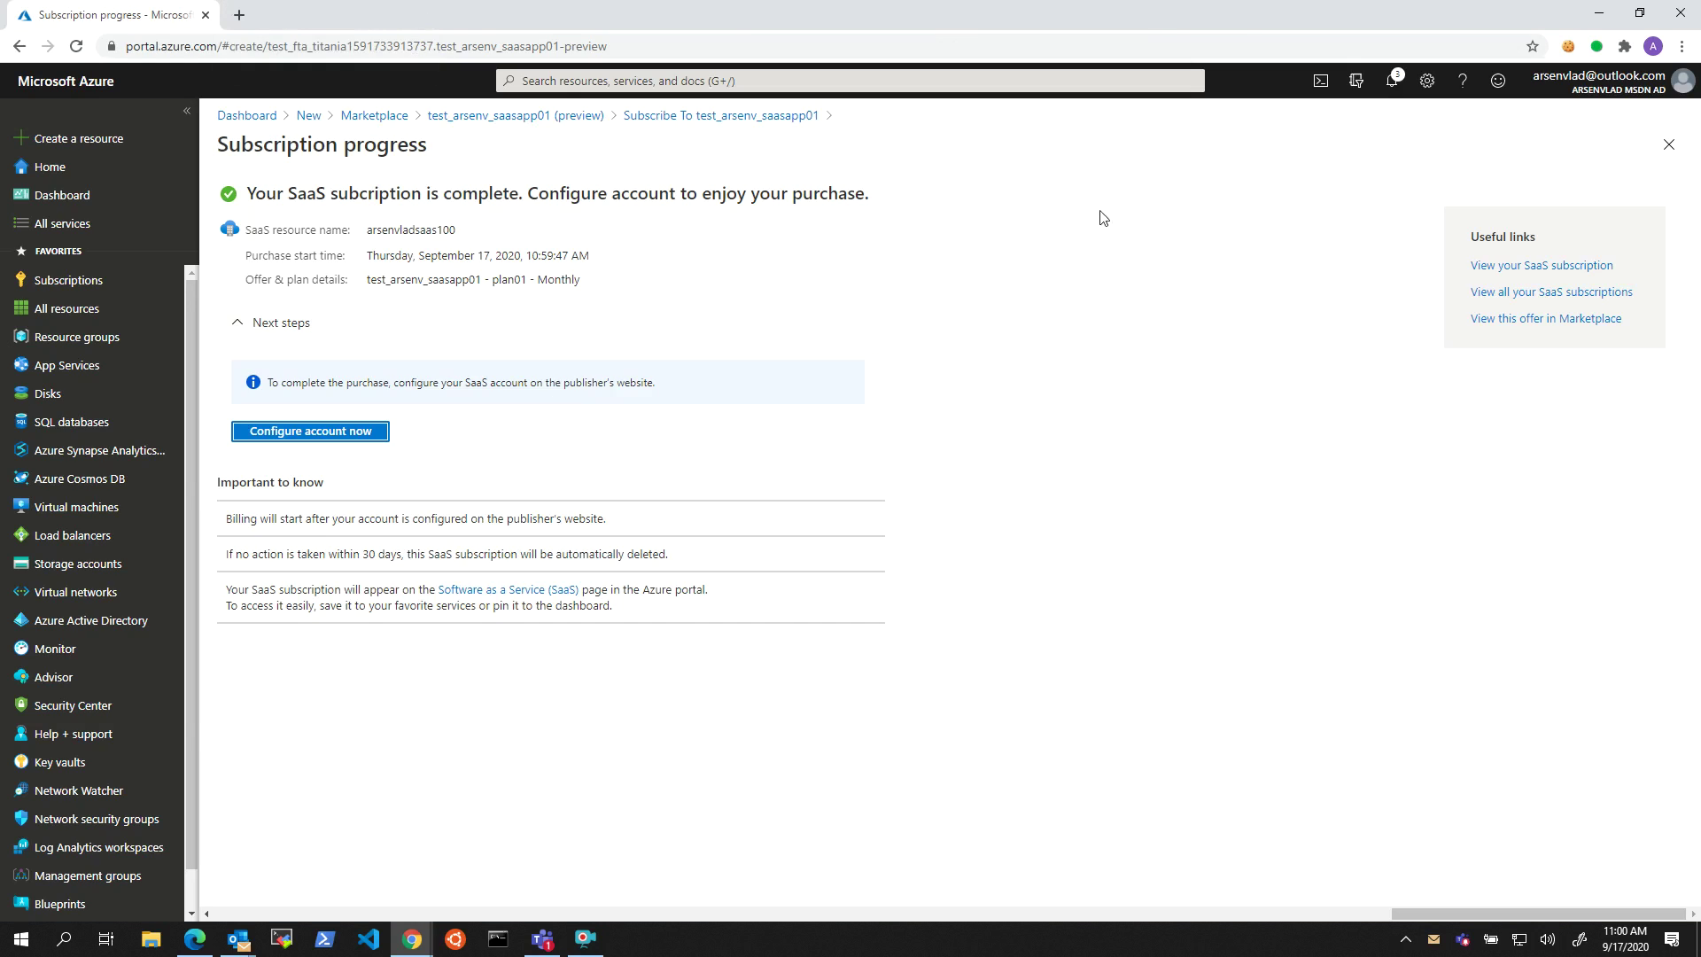
Step: Find the Software as a Service (SaaS) list by searching for "saas" and open the arsenvladsaas100 resource overview
left_click(619, 79)
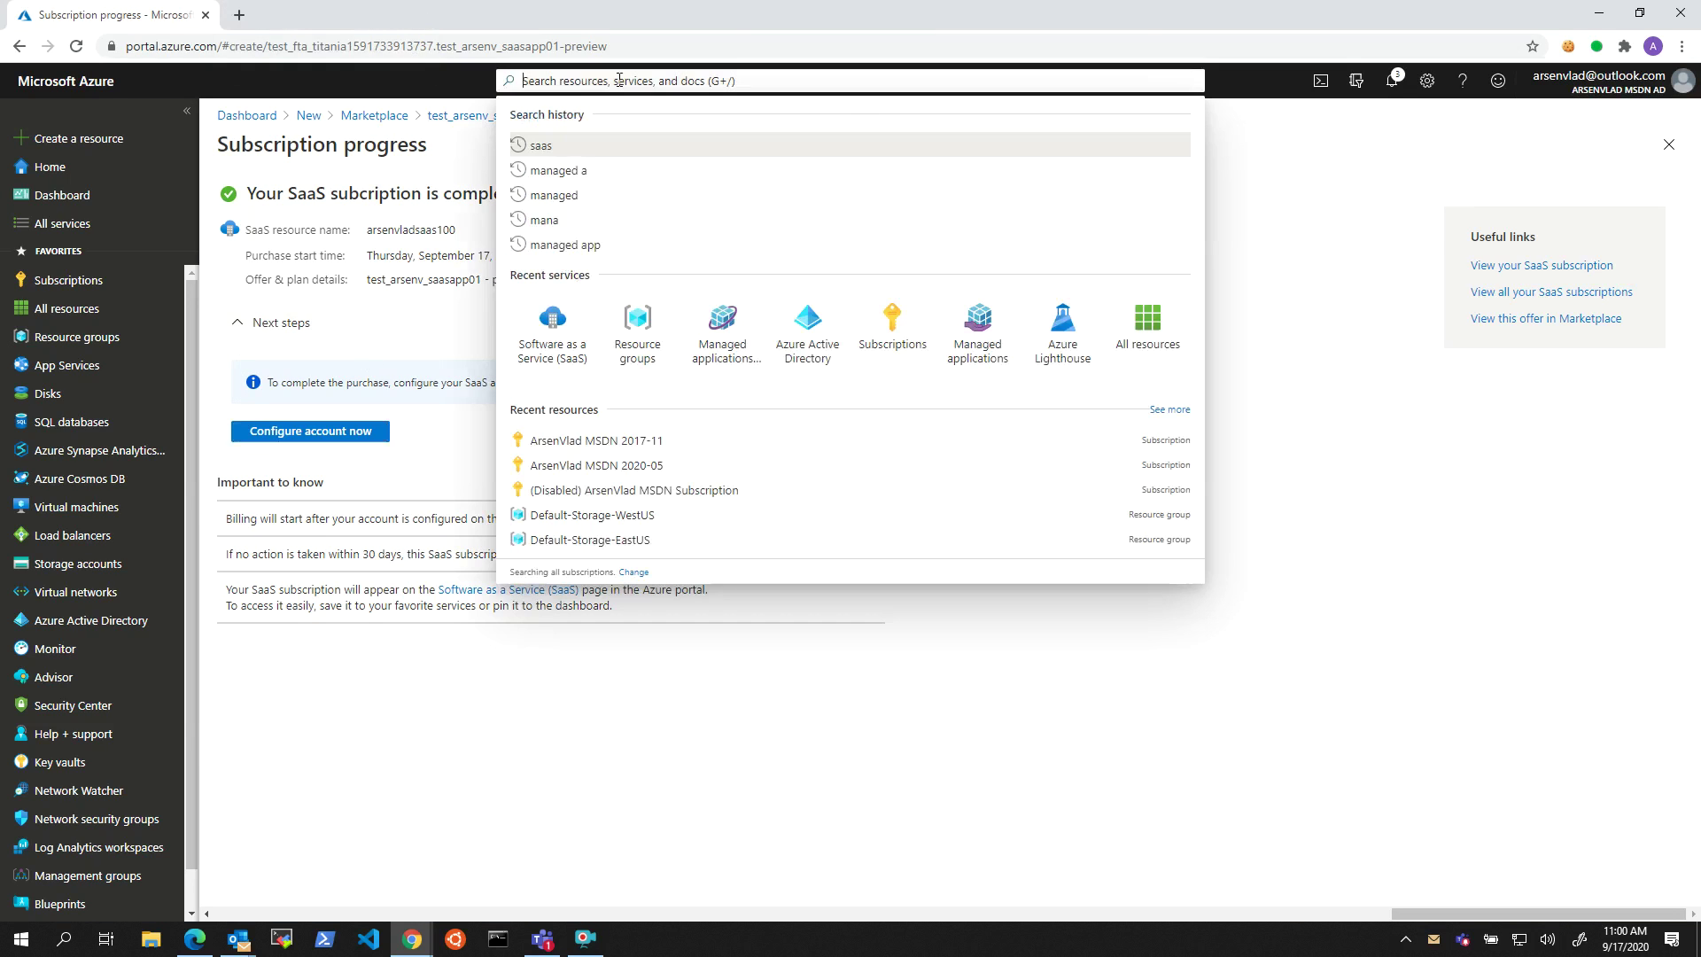
type("saas")
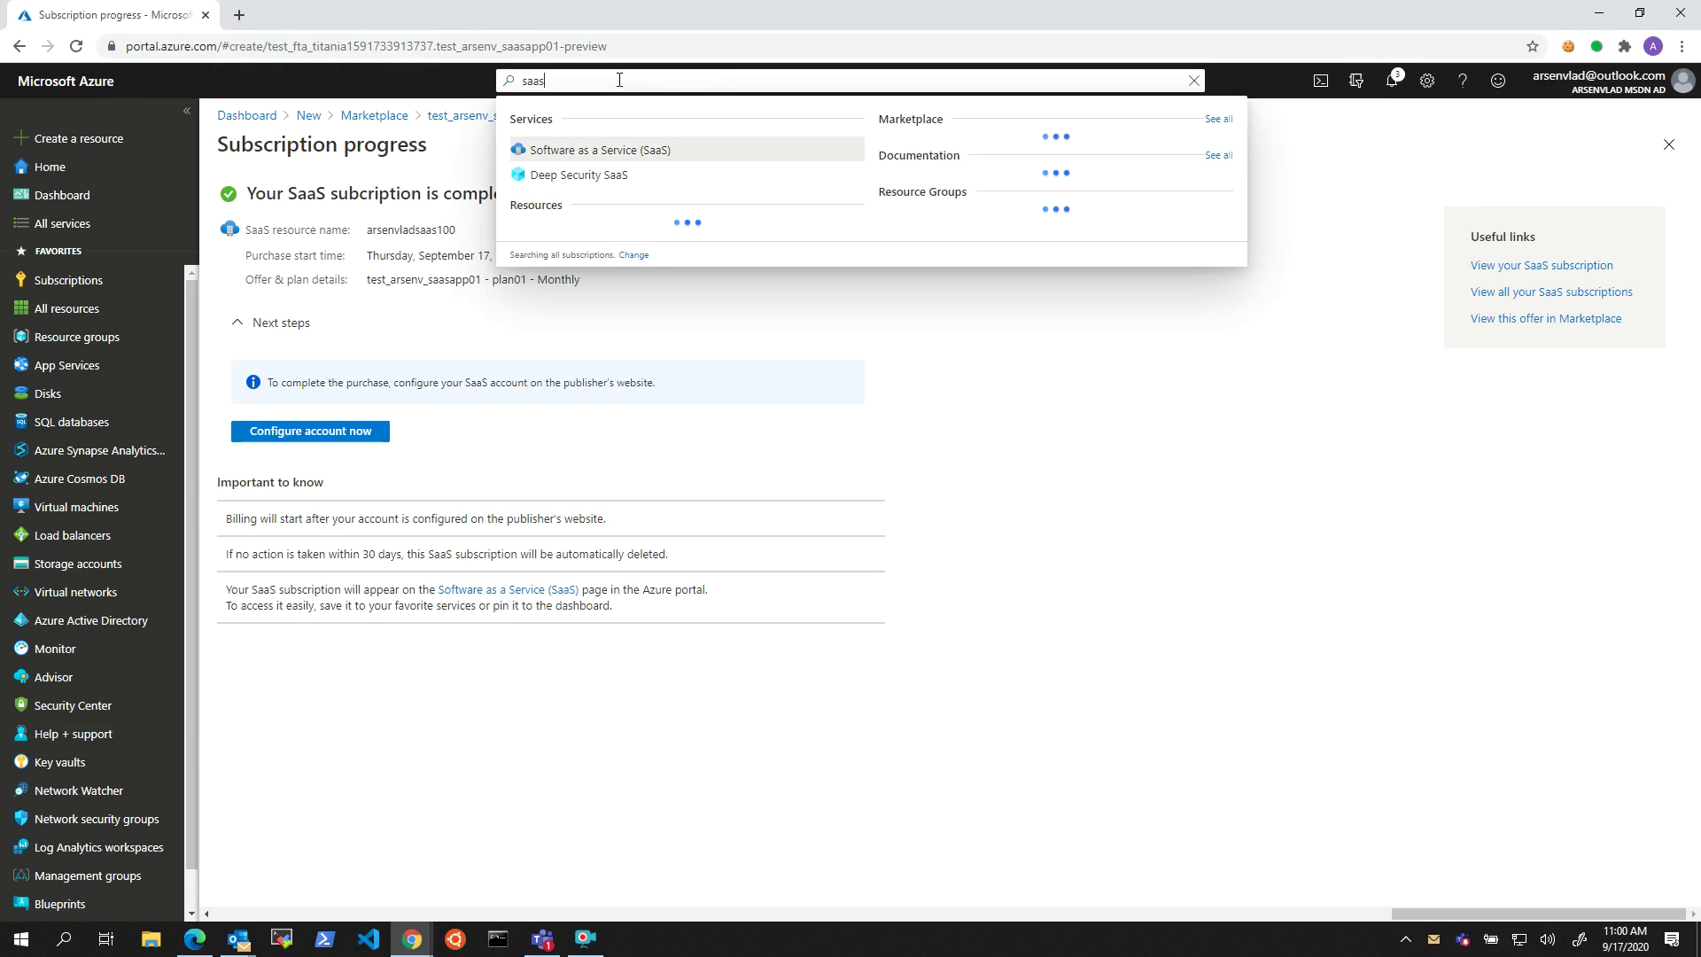
left_click(603, 151)
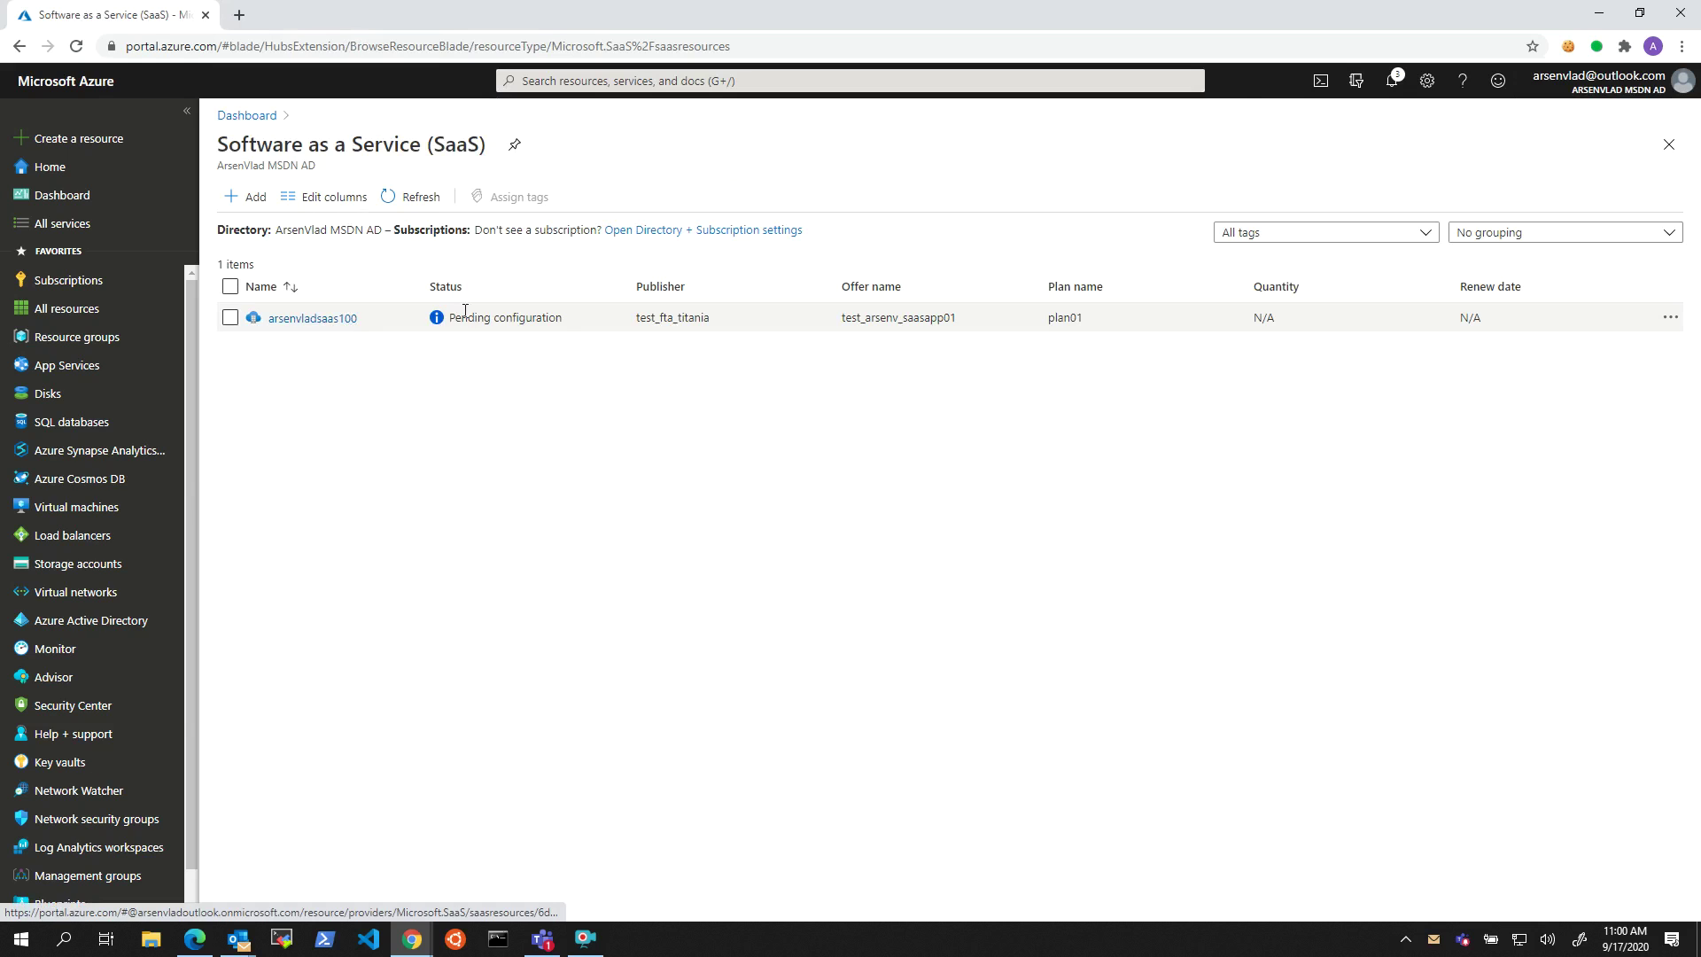
left_click(341, 318)
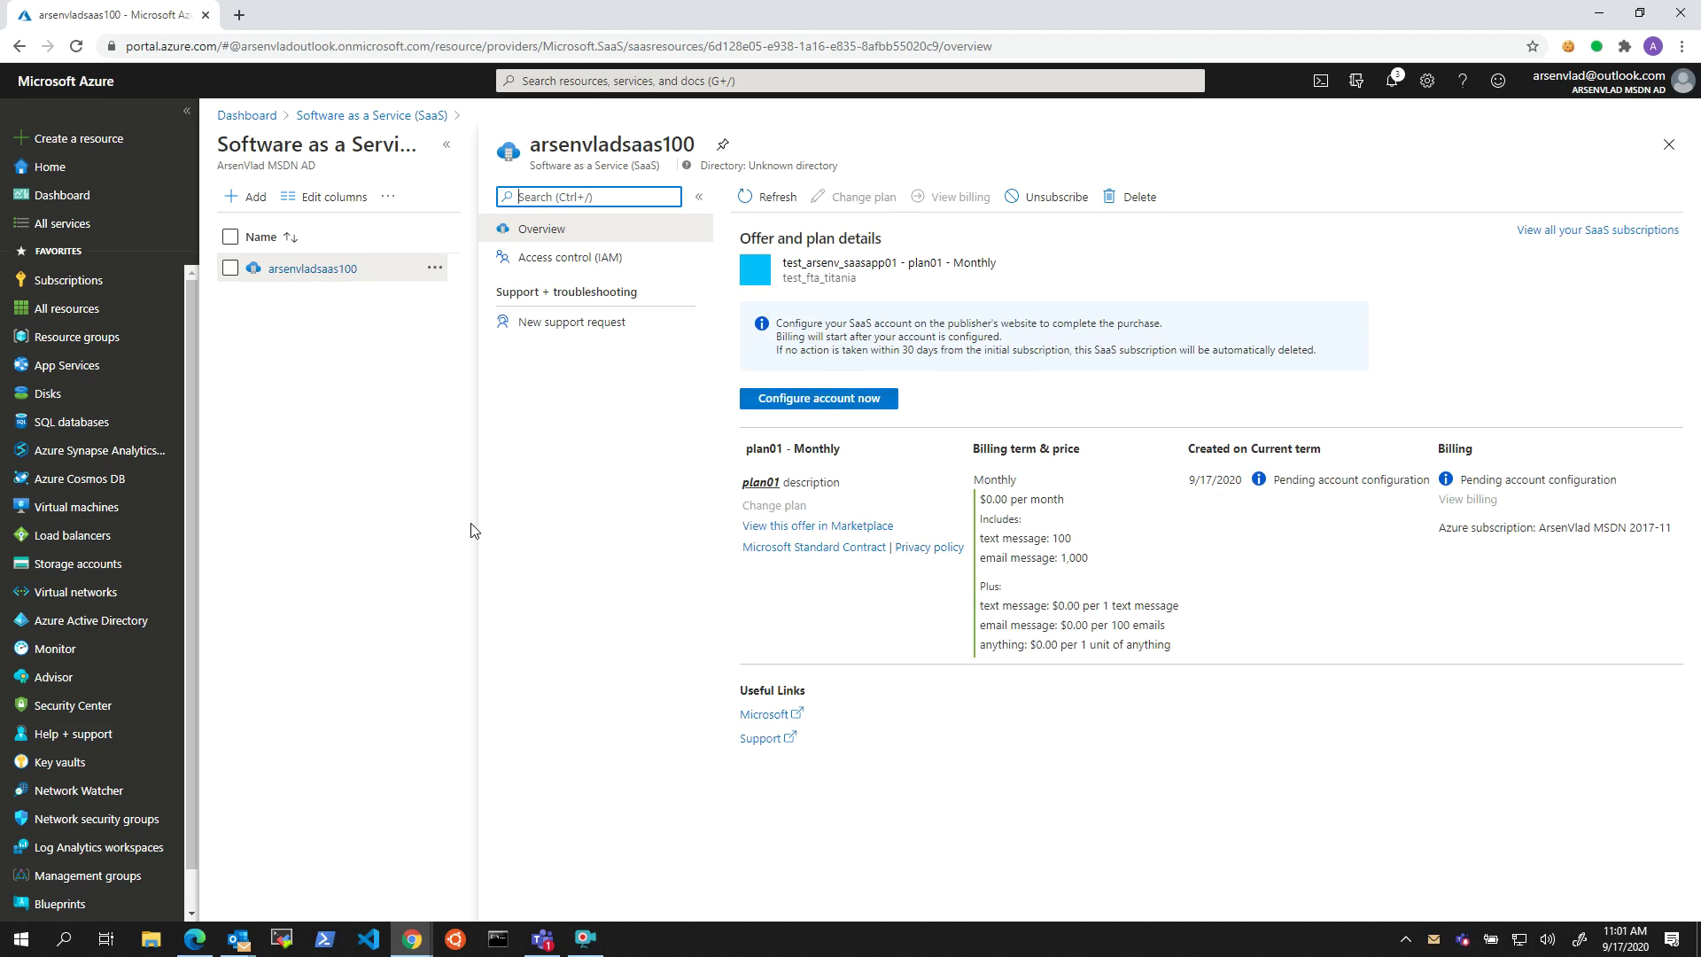
Step: Check the resource groups list, and reopen arsenvladsaas100 from the Software as a Service (SaaS) list
left_click(148, 347)
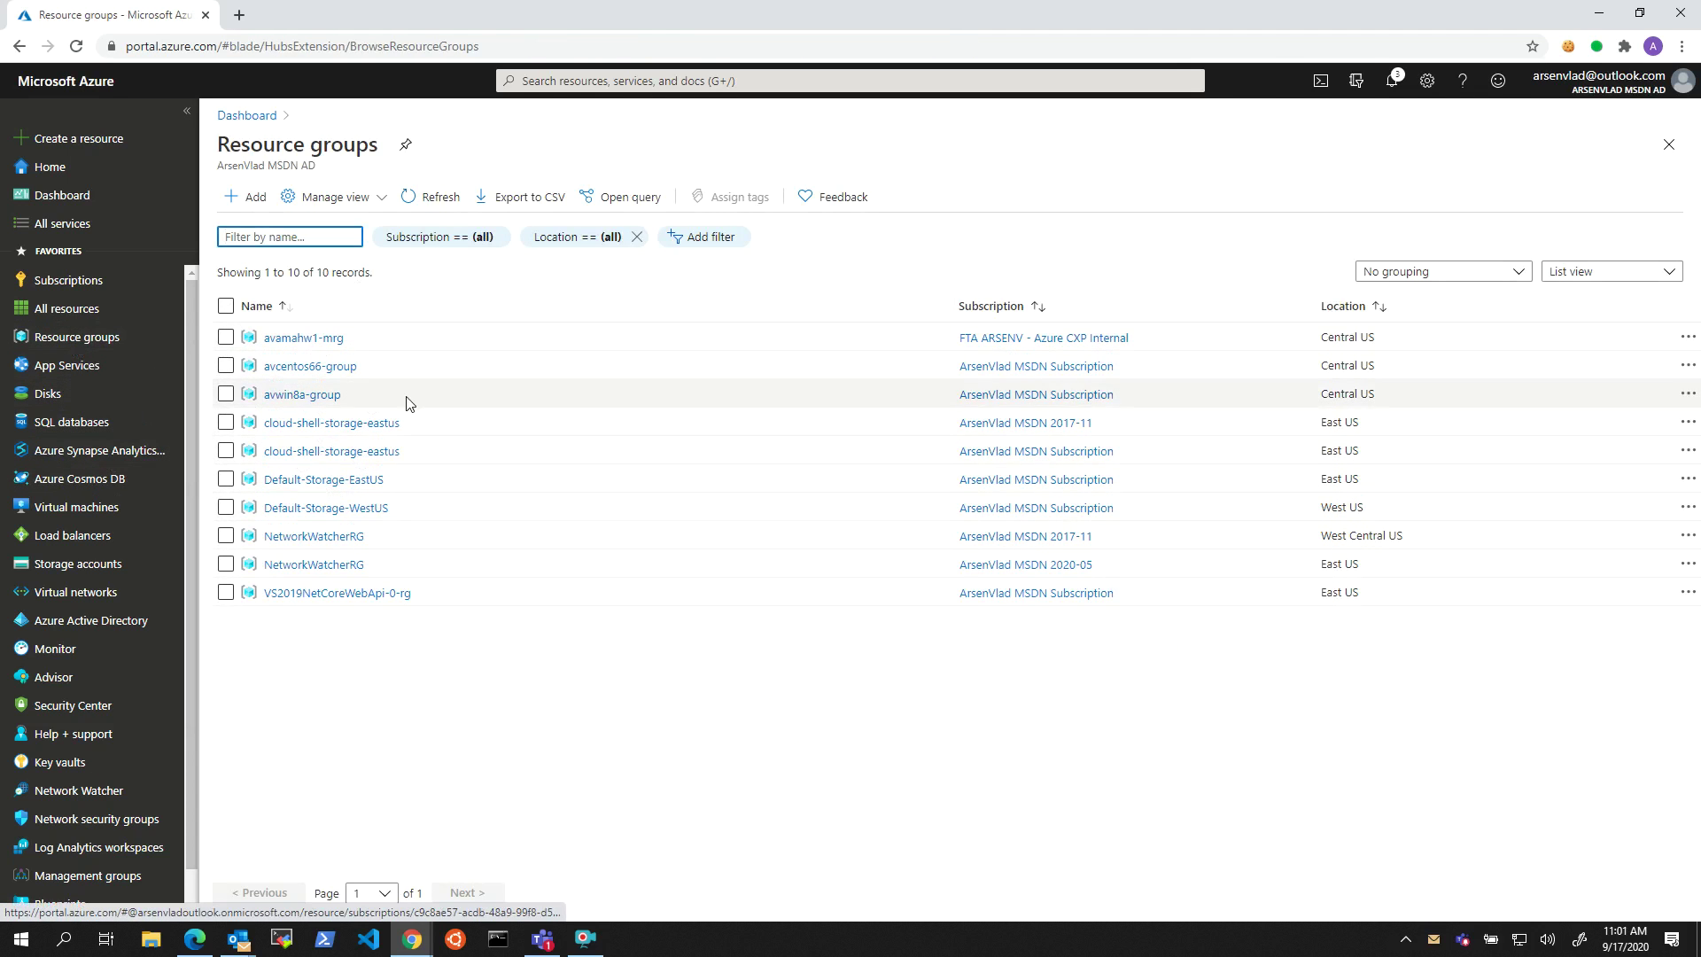
left_click(543, 76)
type("saas")
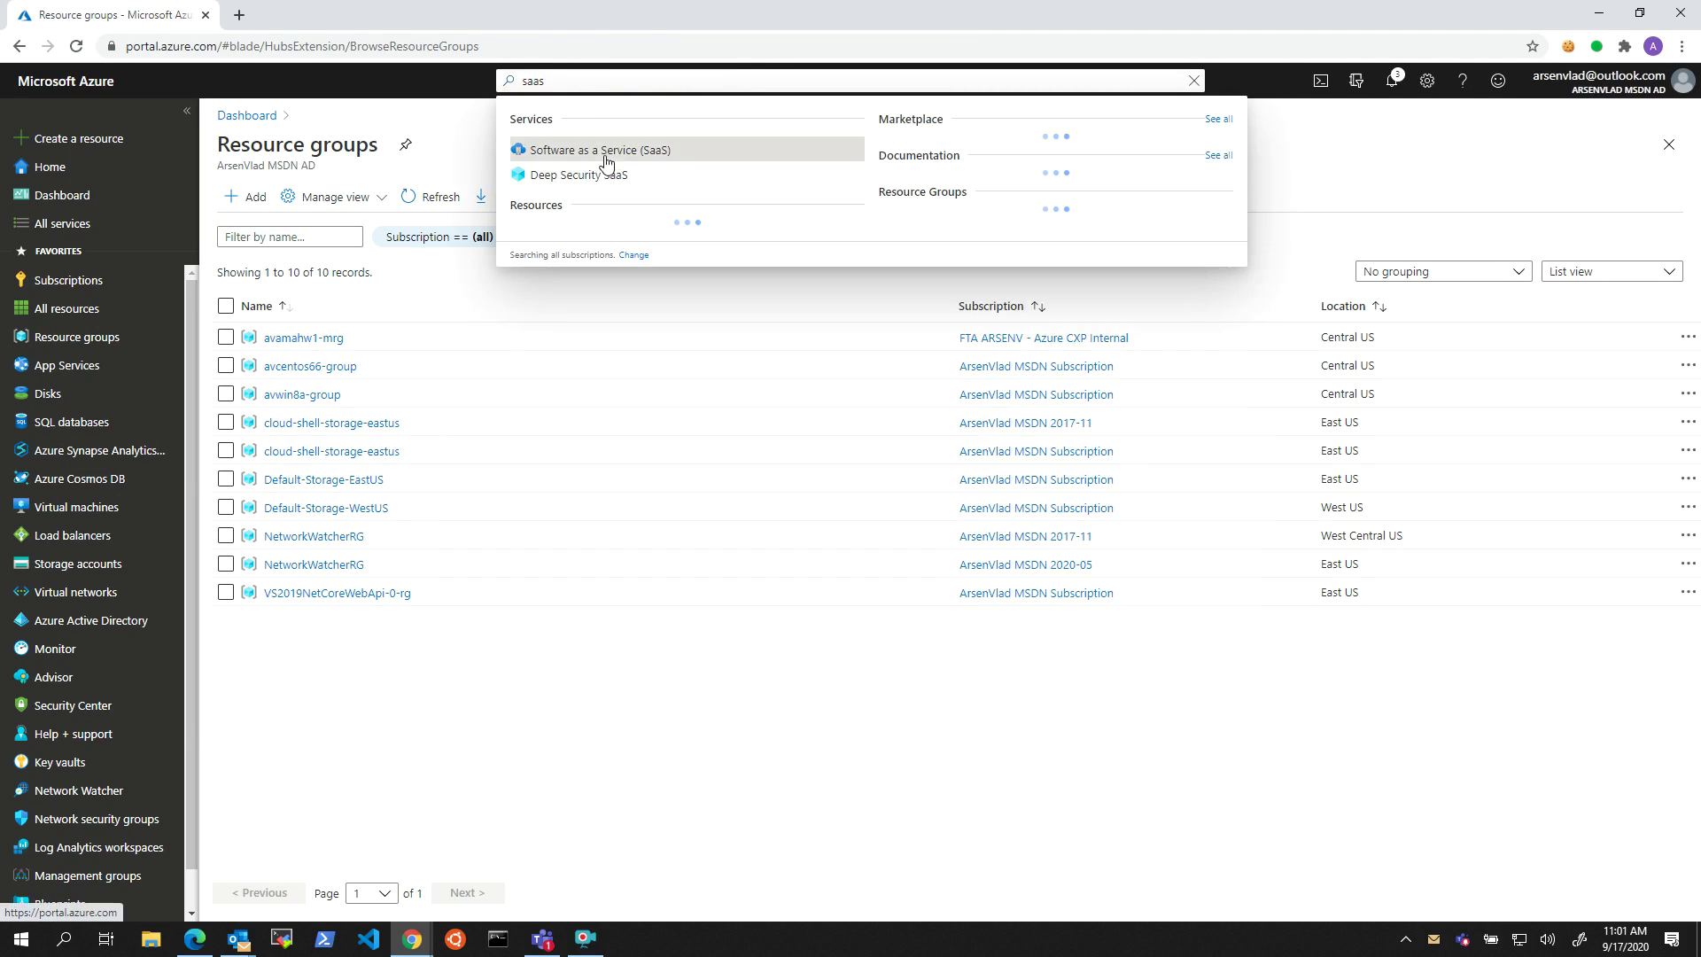
left_click(607, 161)
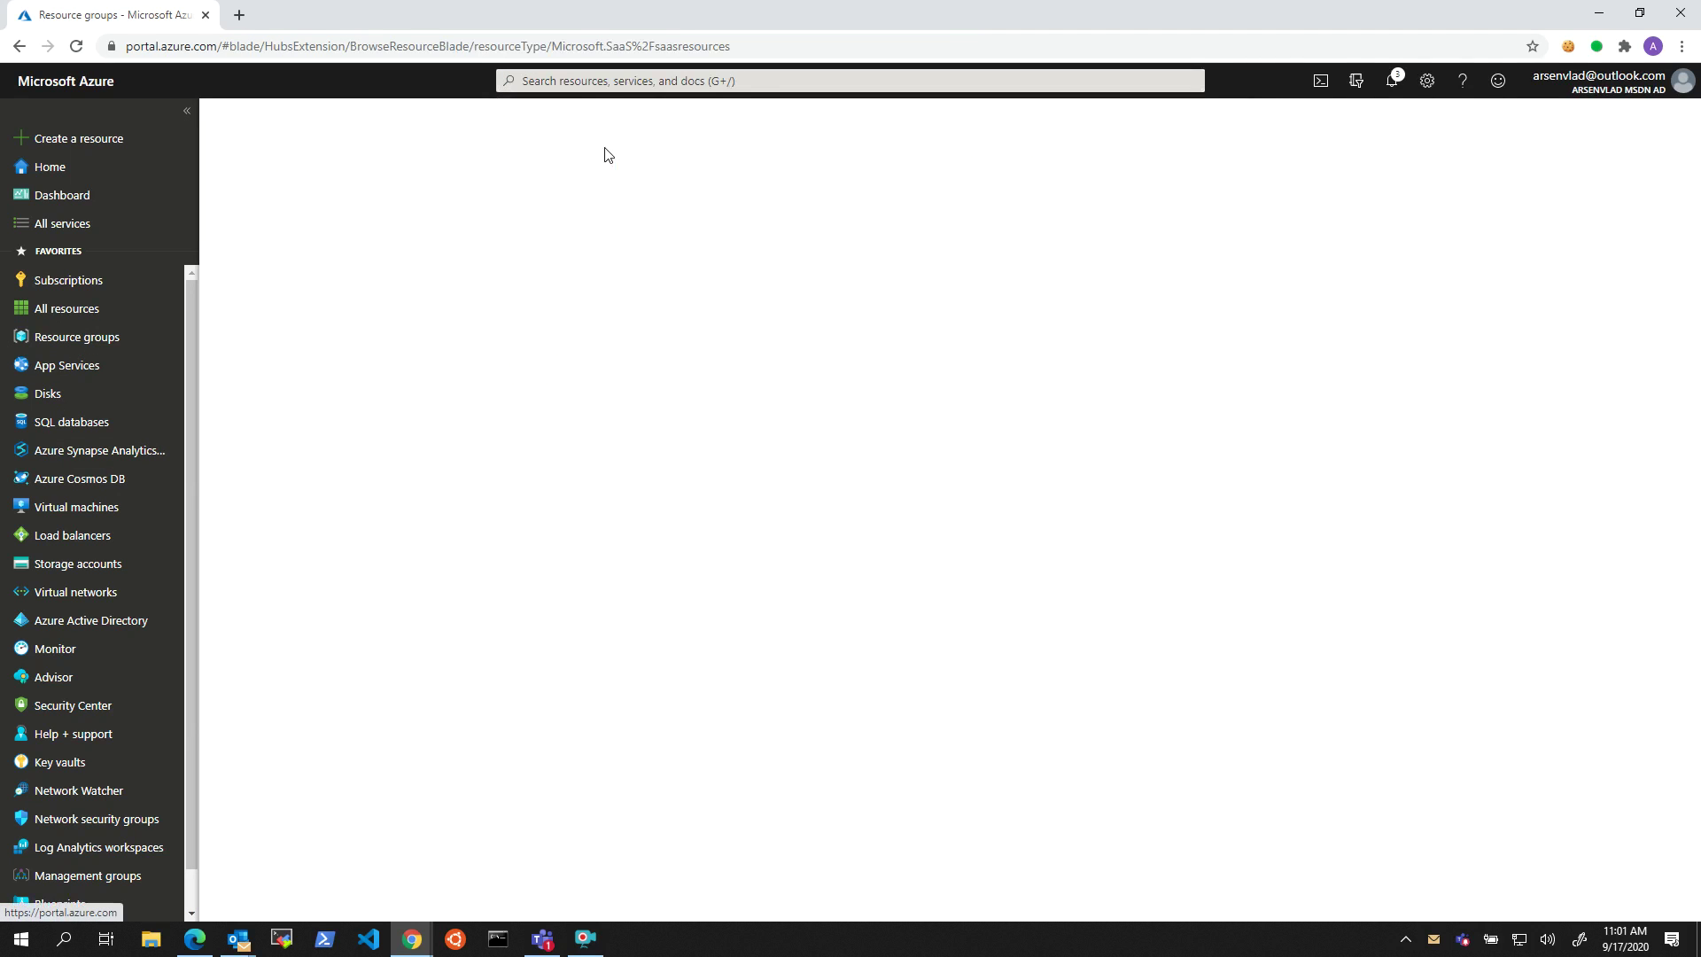
left_click(314, 318)
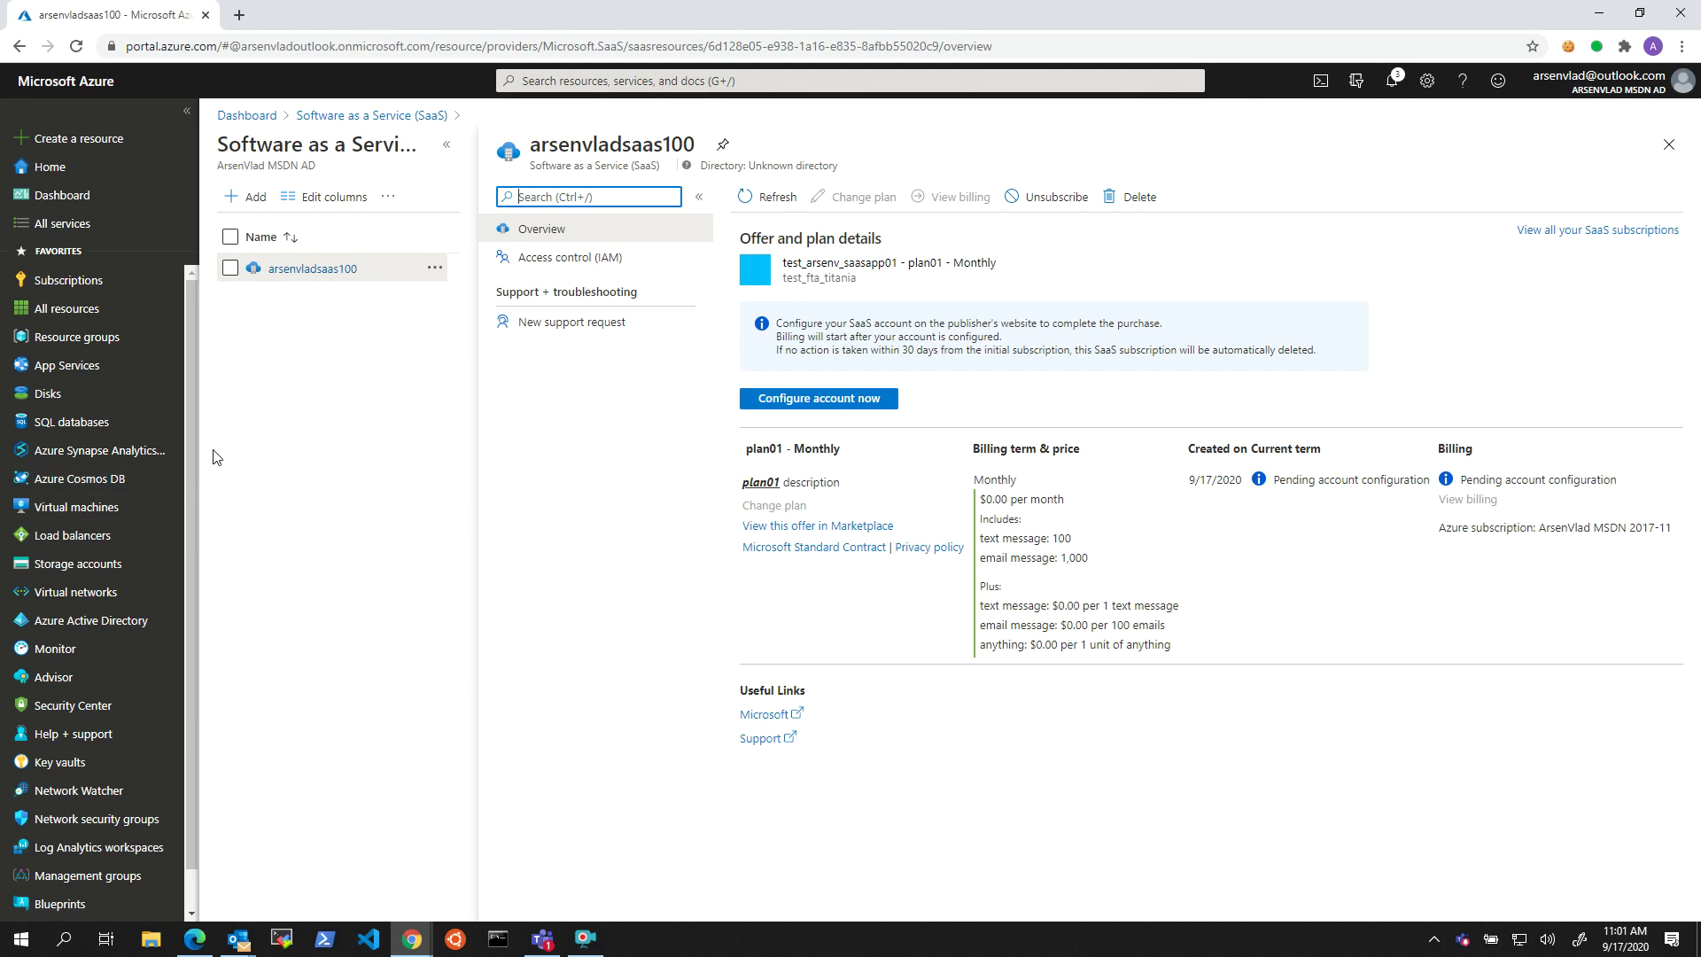
Step: Show all users of the Azure Active Directory tenant and examine the user1 entry
left_click(115, 617)
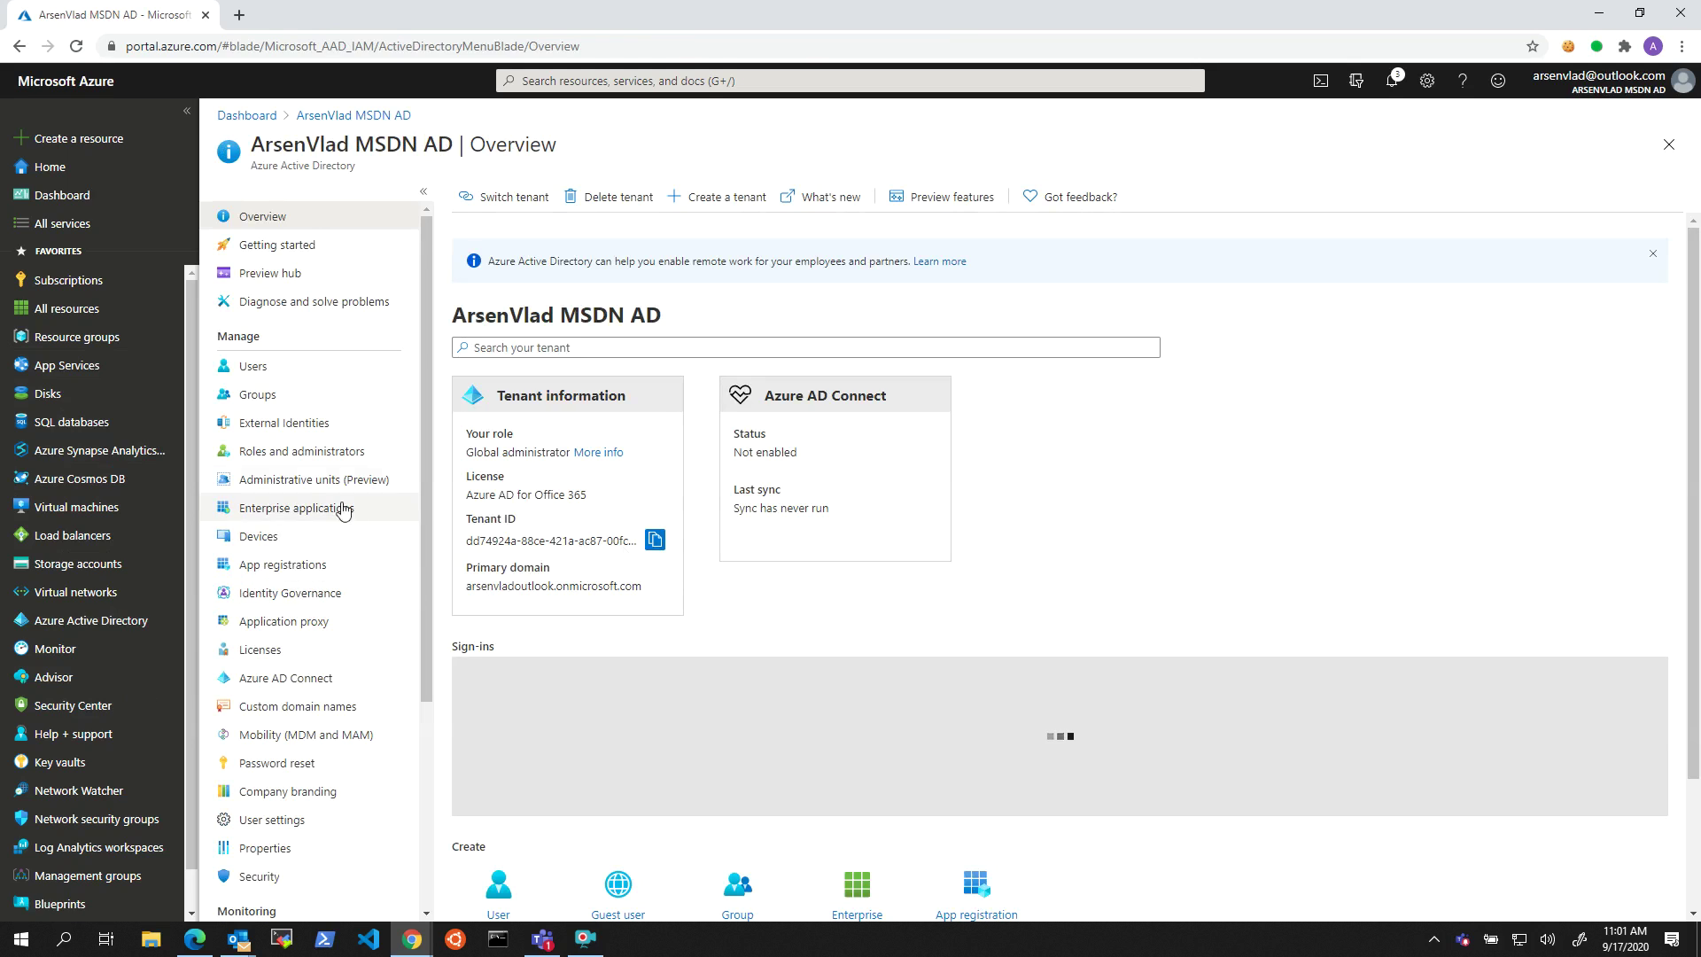
left_click(256, 368)
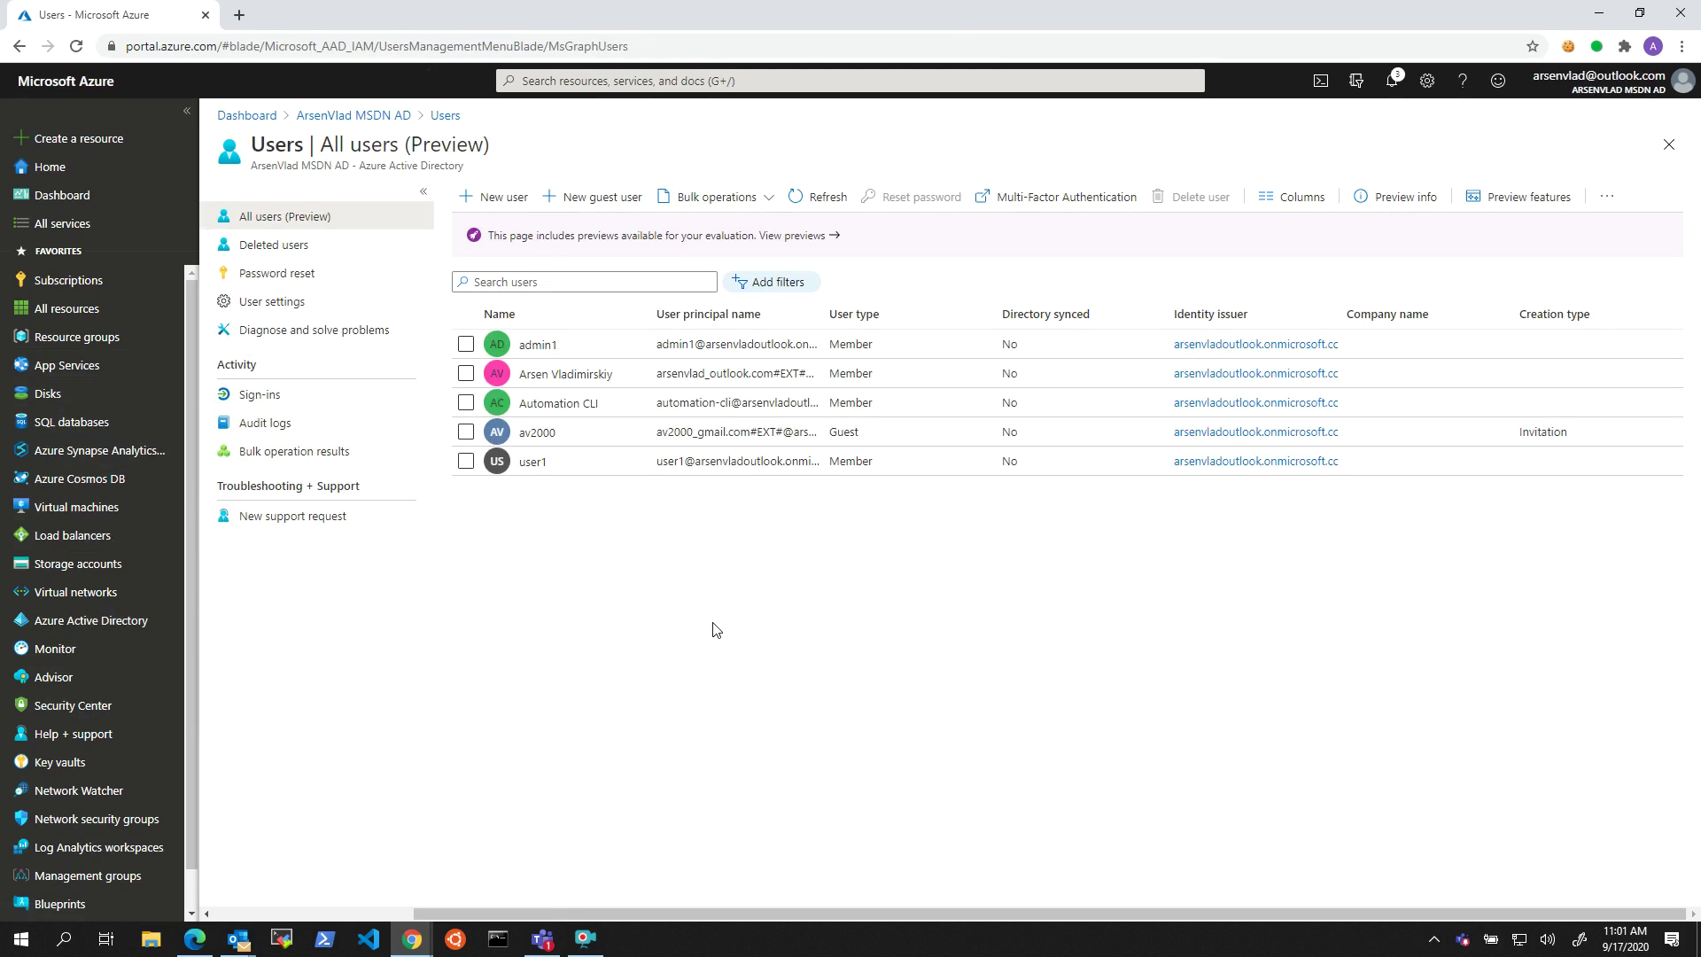
mouse_move(450, 446)
left_mouse_down()
mouse_move(648, 452)
mouse_move(827, 484)
left_mouse_up()
key("Escape")
Step: Switch to the Incognito browser window and sign in to Azure as user1 with the account password, staying signed in
mouse_move(411, 938)
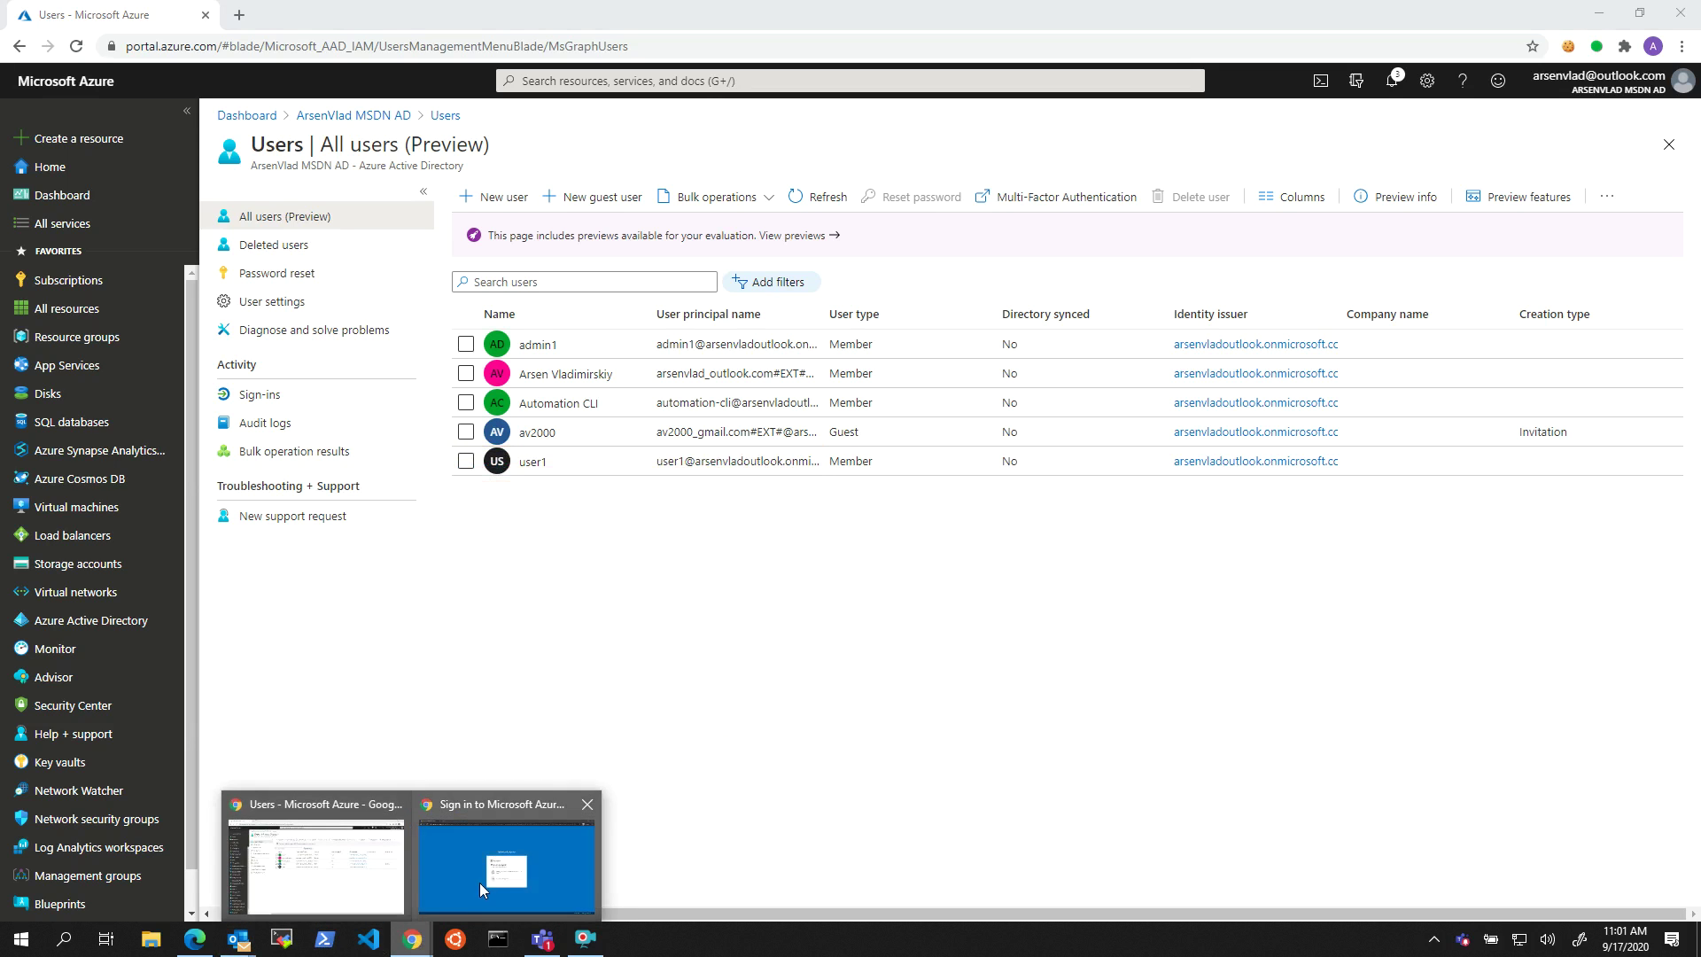
left_click(480, 884)
left_click(823, 503)
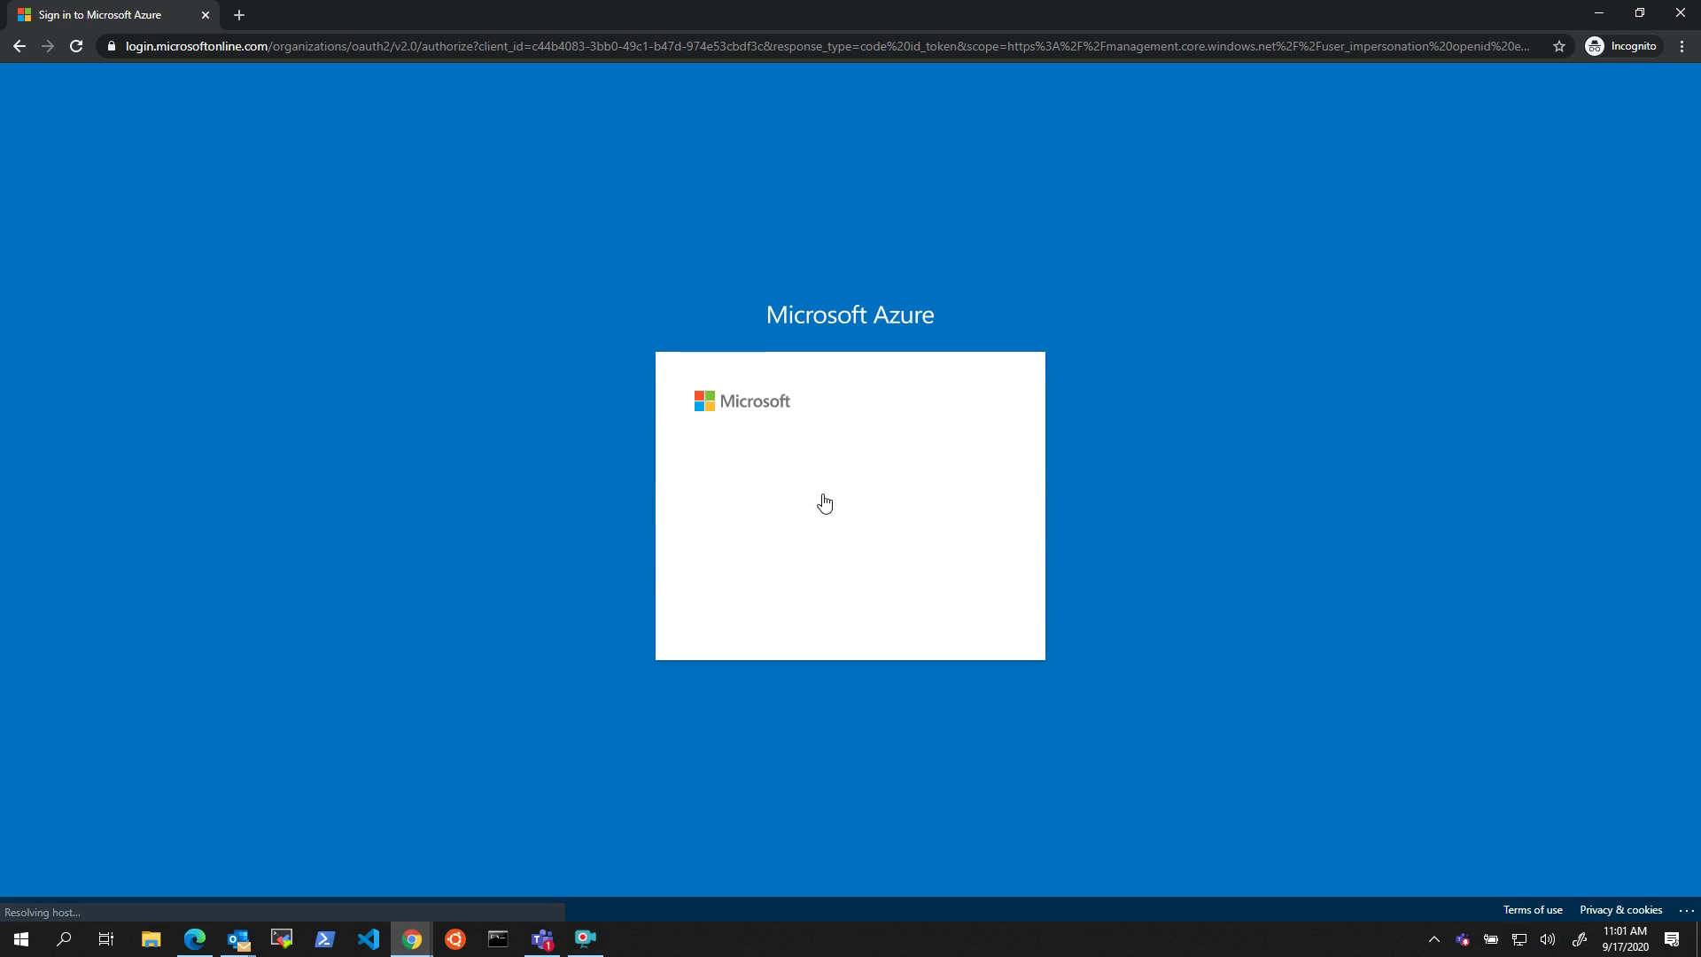
type("••")
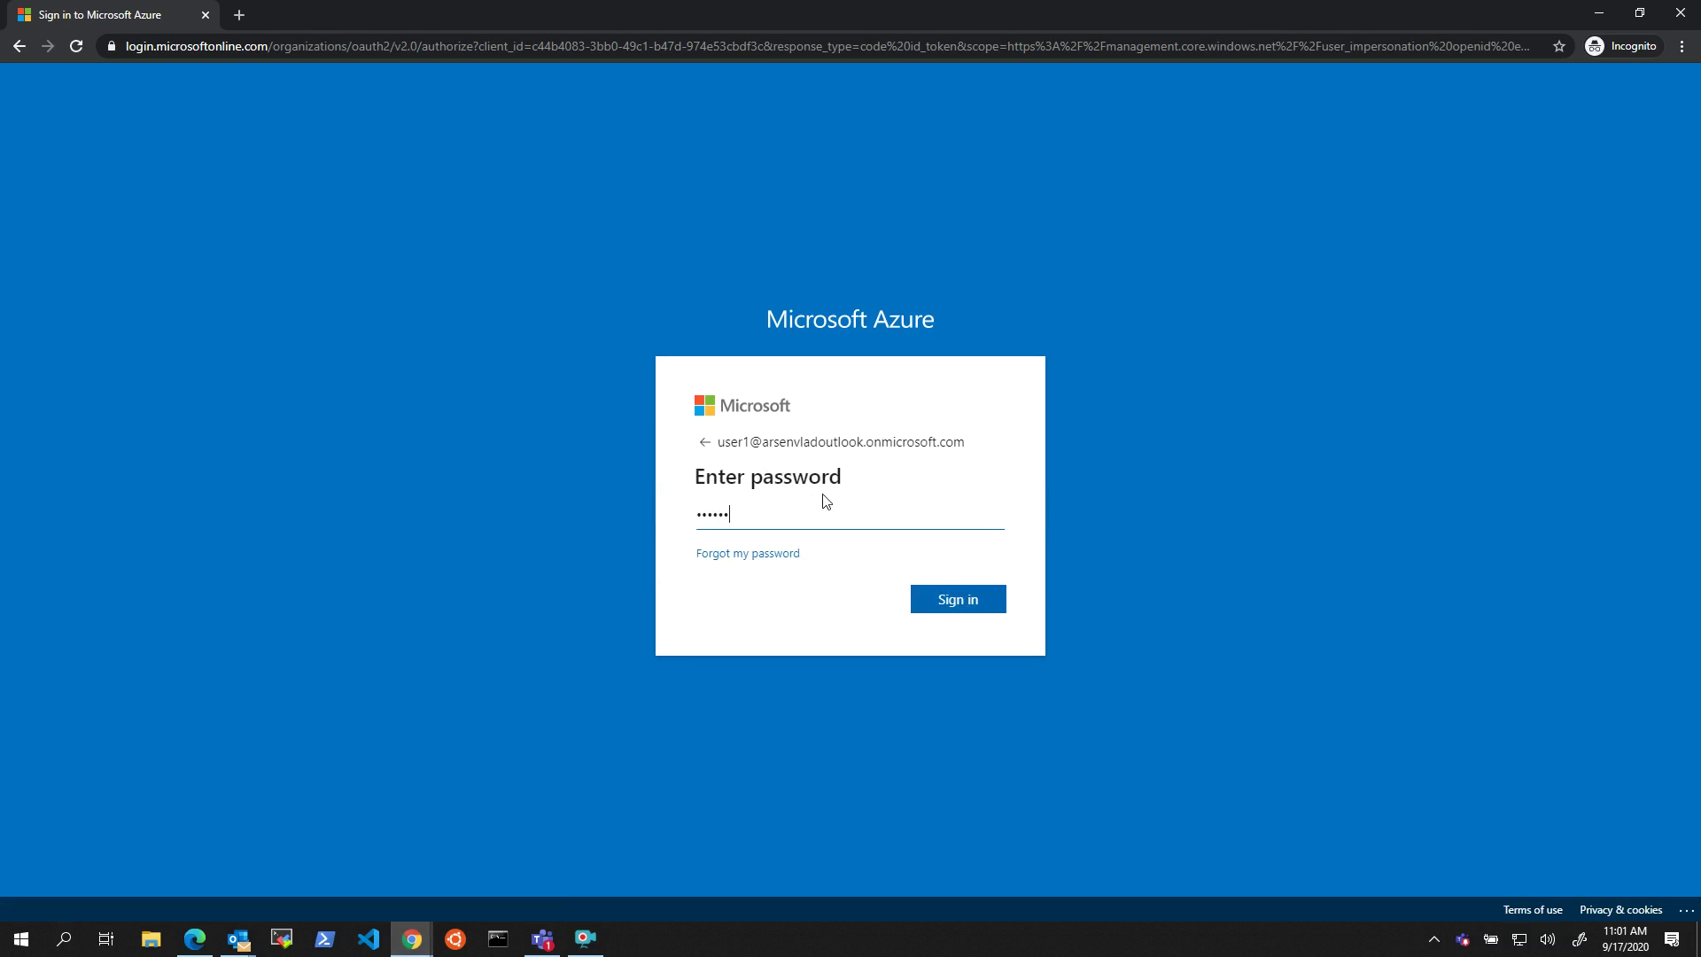
key("Return")
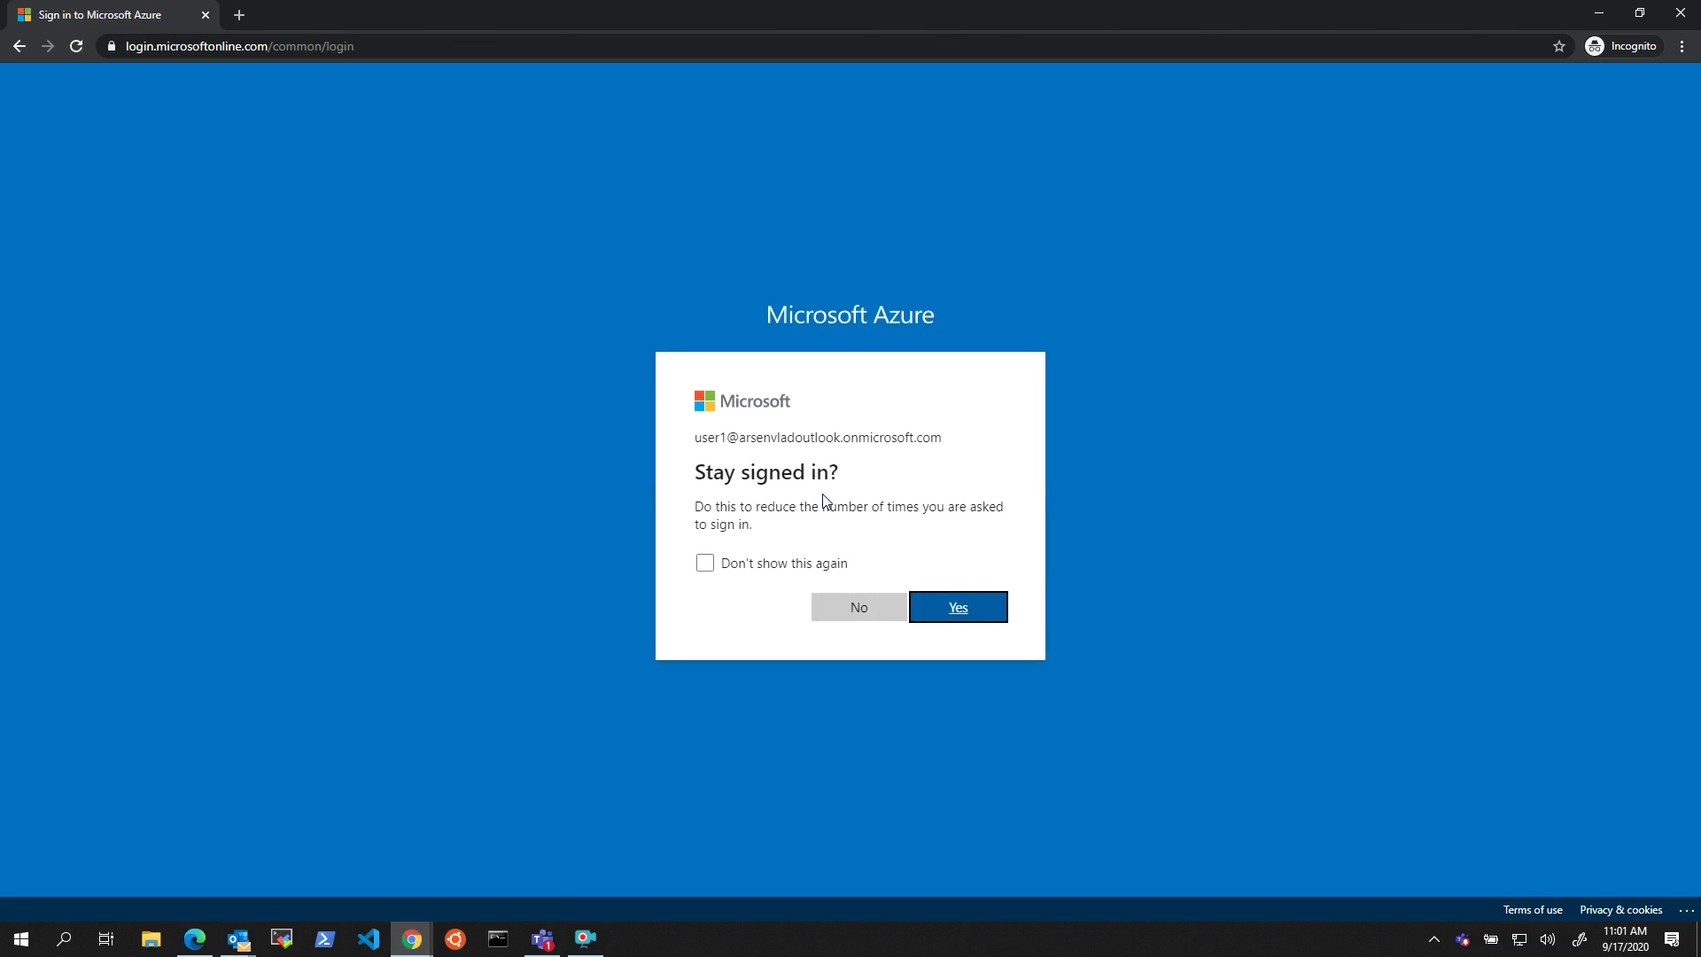
left_click(960, 607)
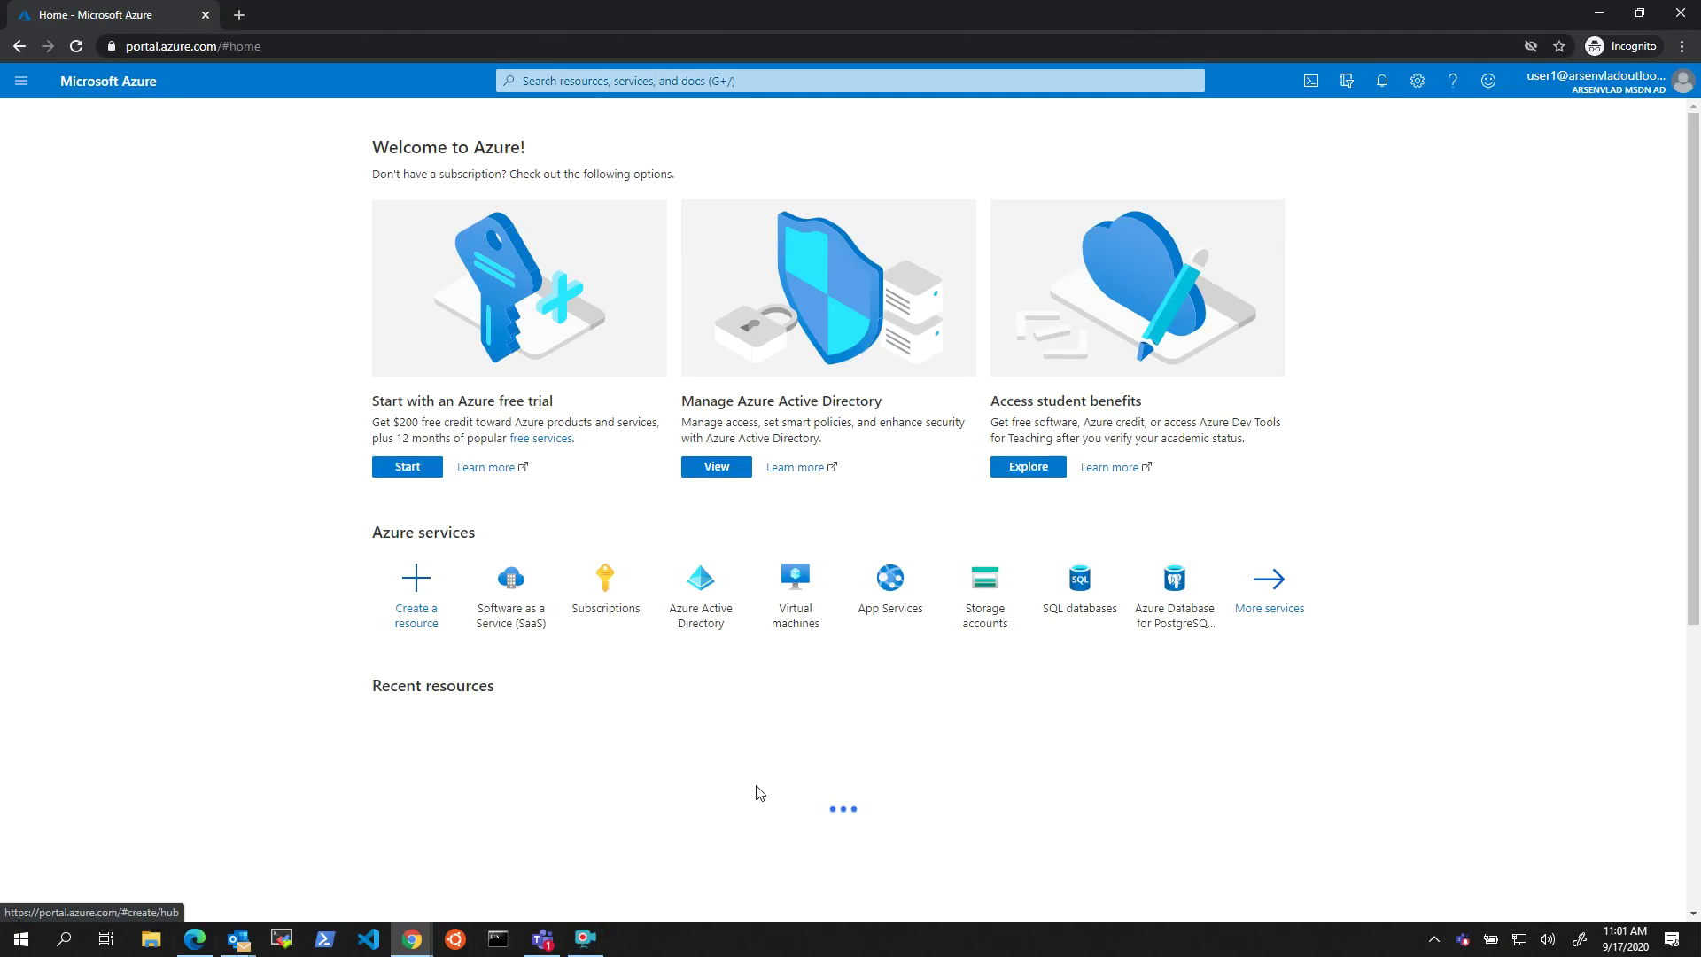
Step: Check the Subscriptions page and the Software as a Service (SaaS) list for the user1 account, and return to the home page
left_click(607, 599)
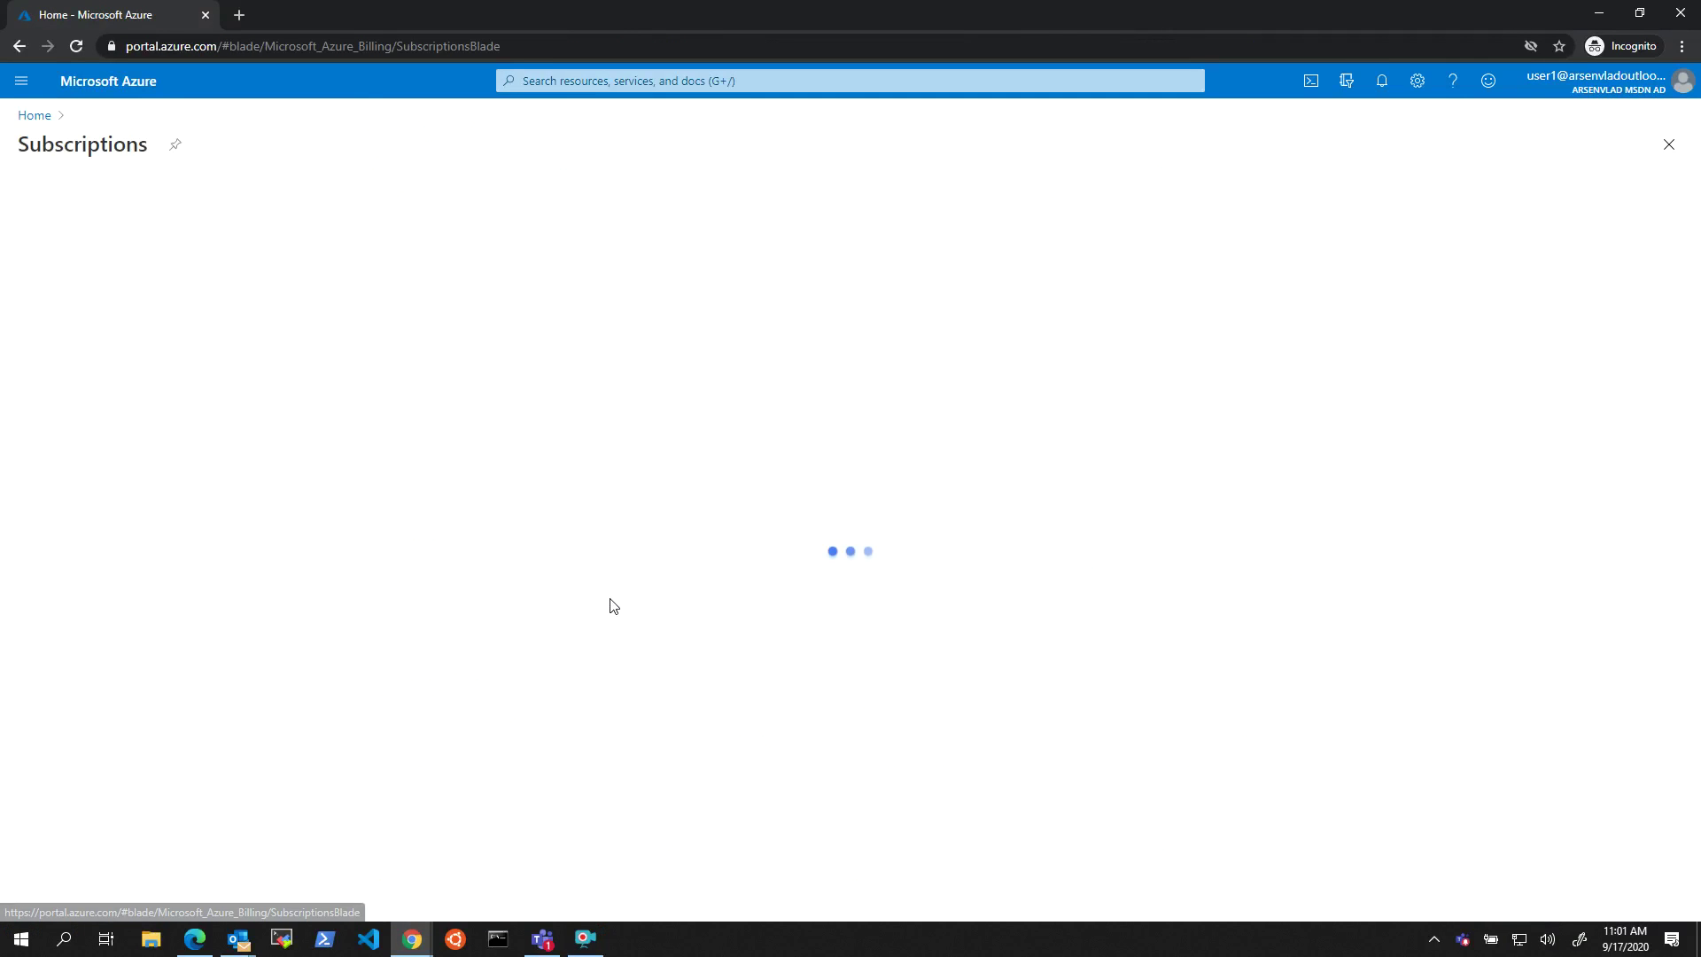
left_click(19, 46)
left_click(568, 80)
type("saas")
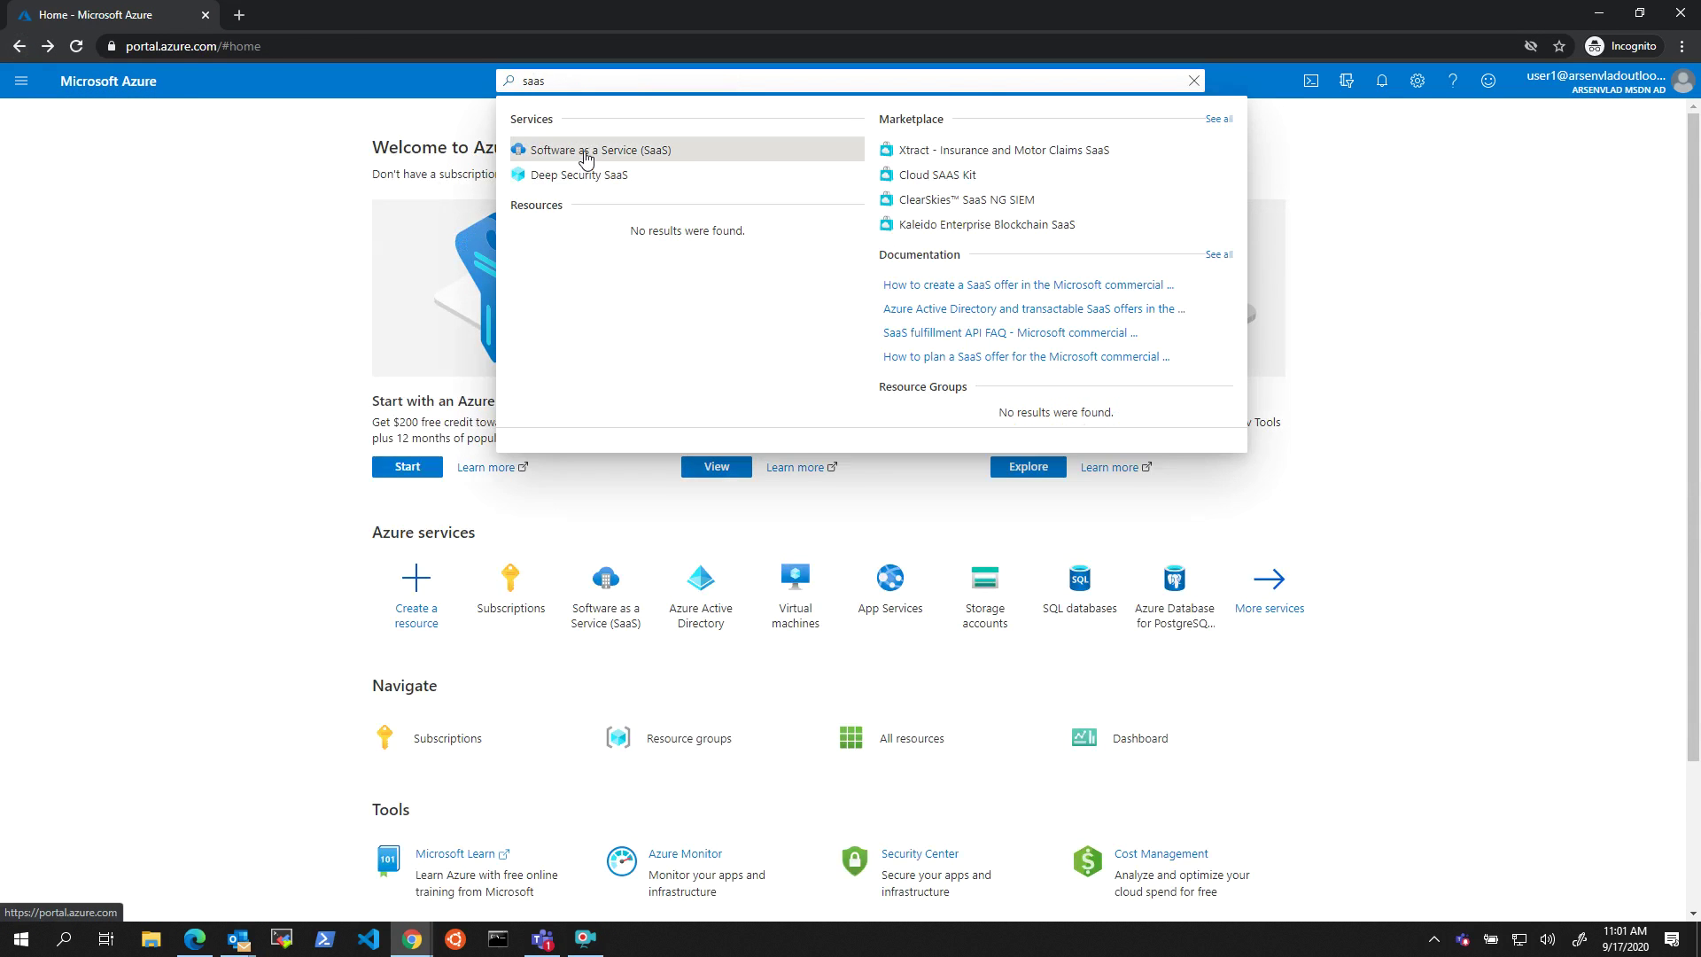
left_click(585, 150)
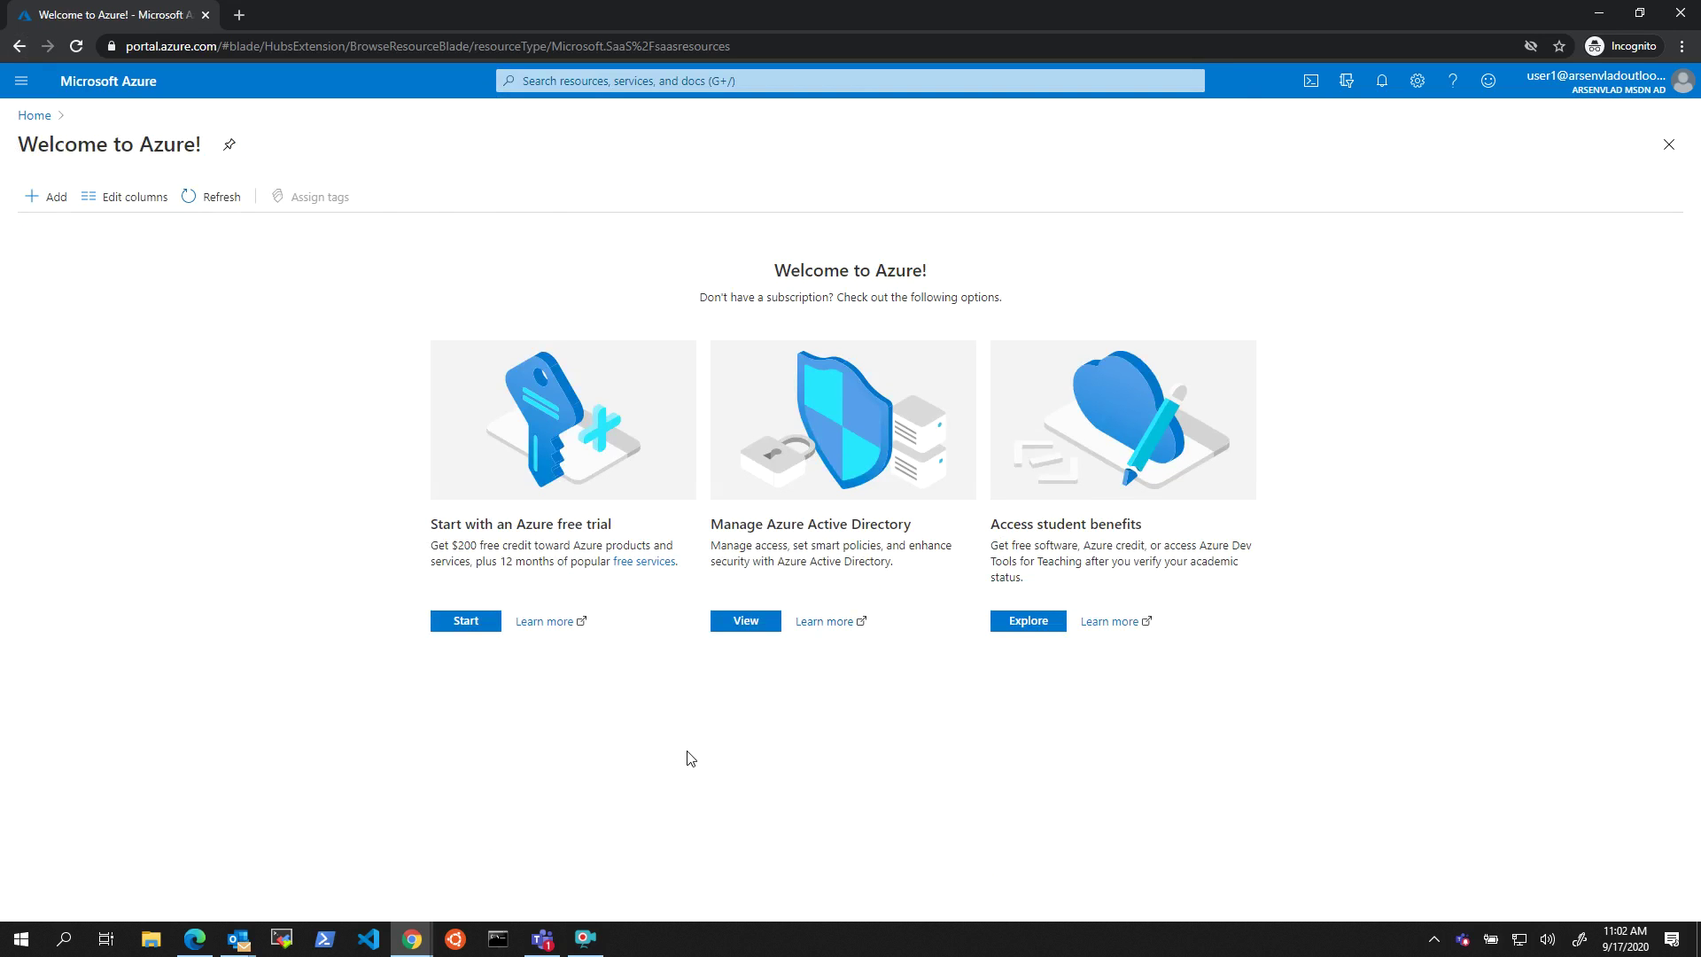
left_click(34, 116)
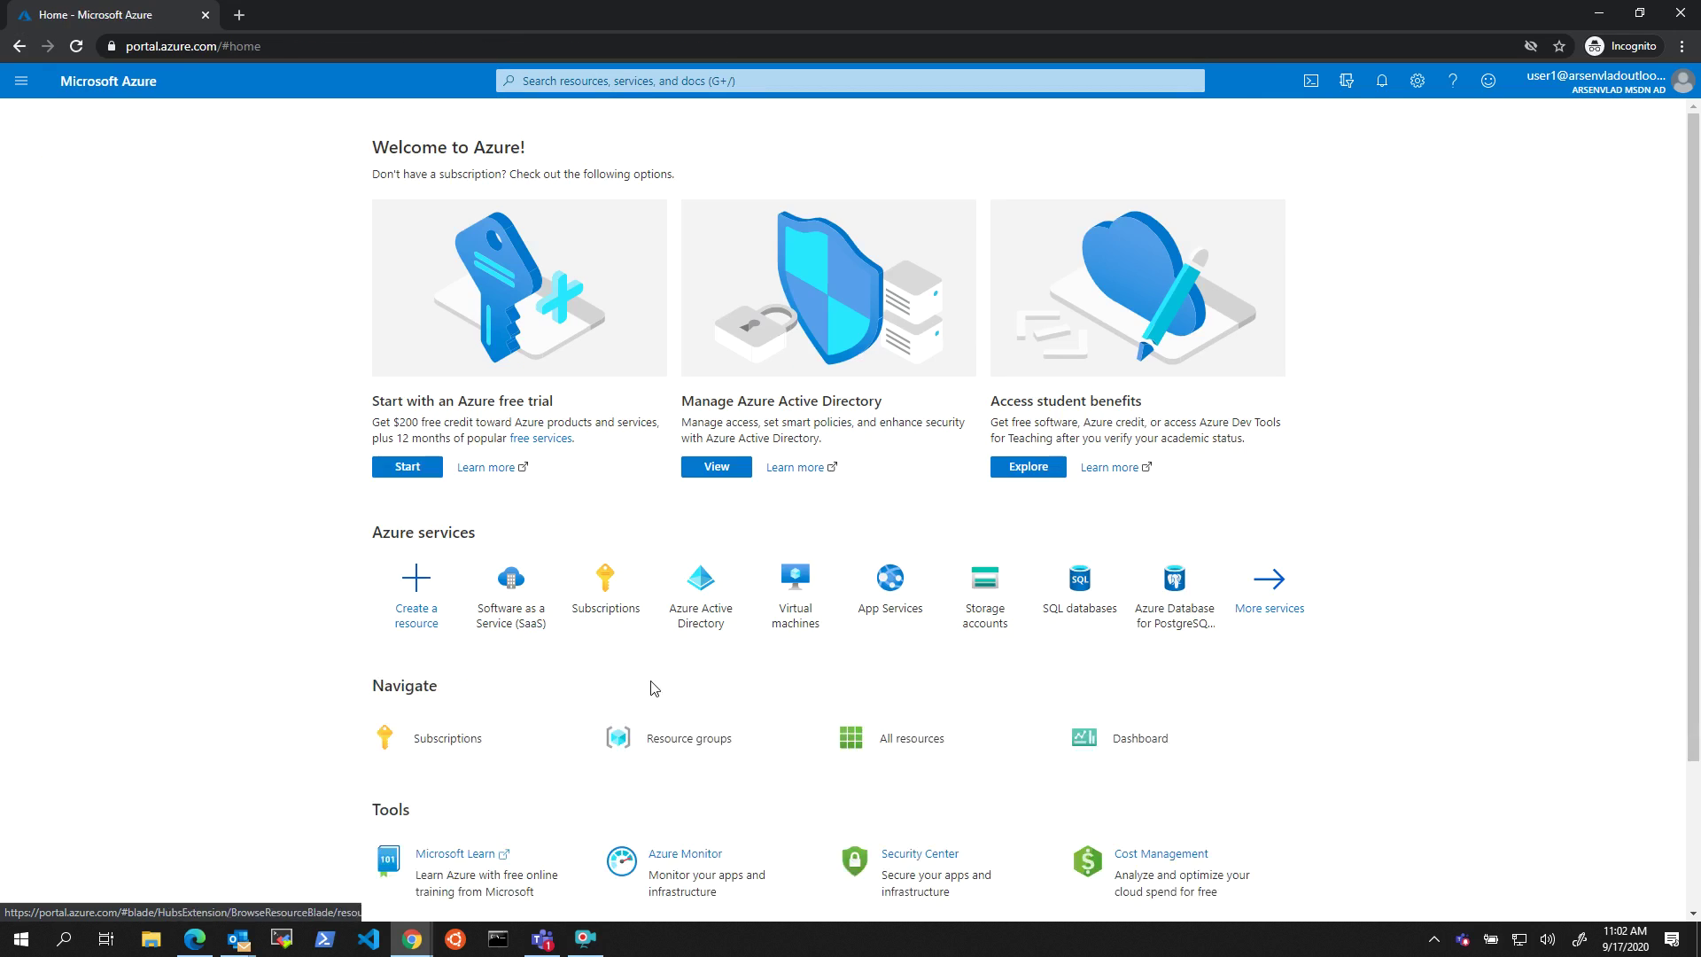
Step: Recheck the Software as a Service (SaaS) list as user1, and reopen arsenvladsaas100 in the buyer's browser window
left_click(494, 597)
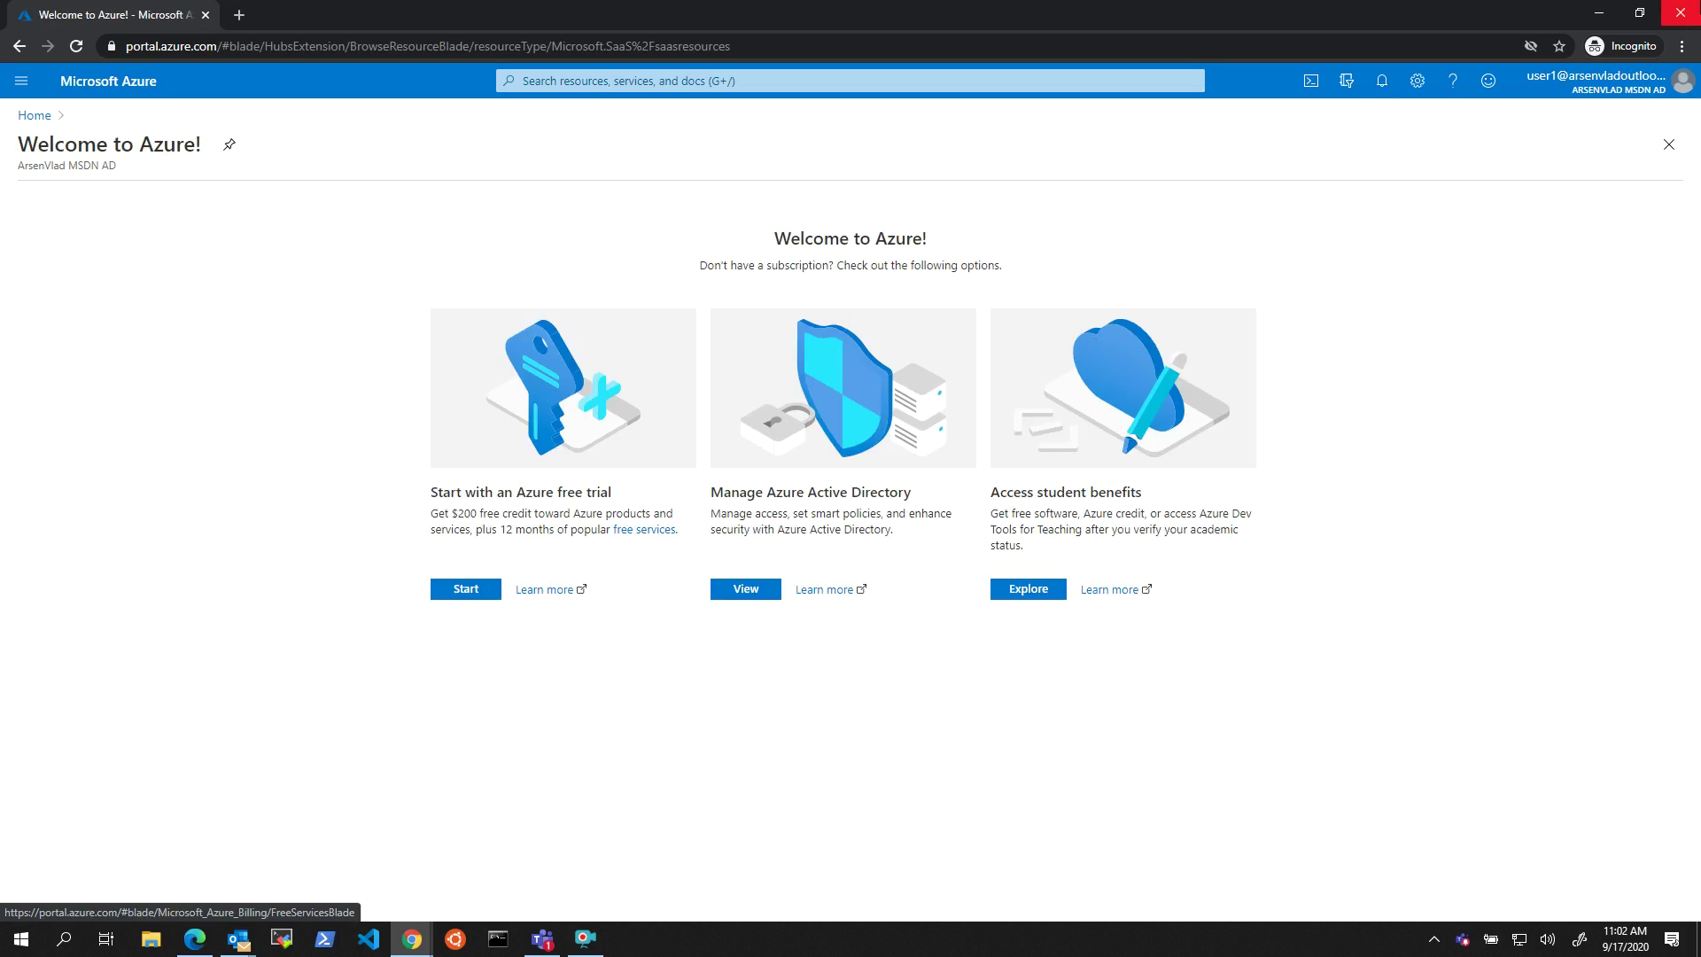
left_click(1604, 13)
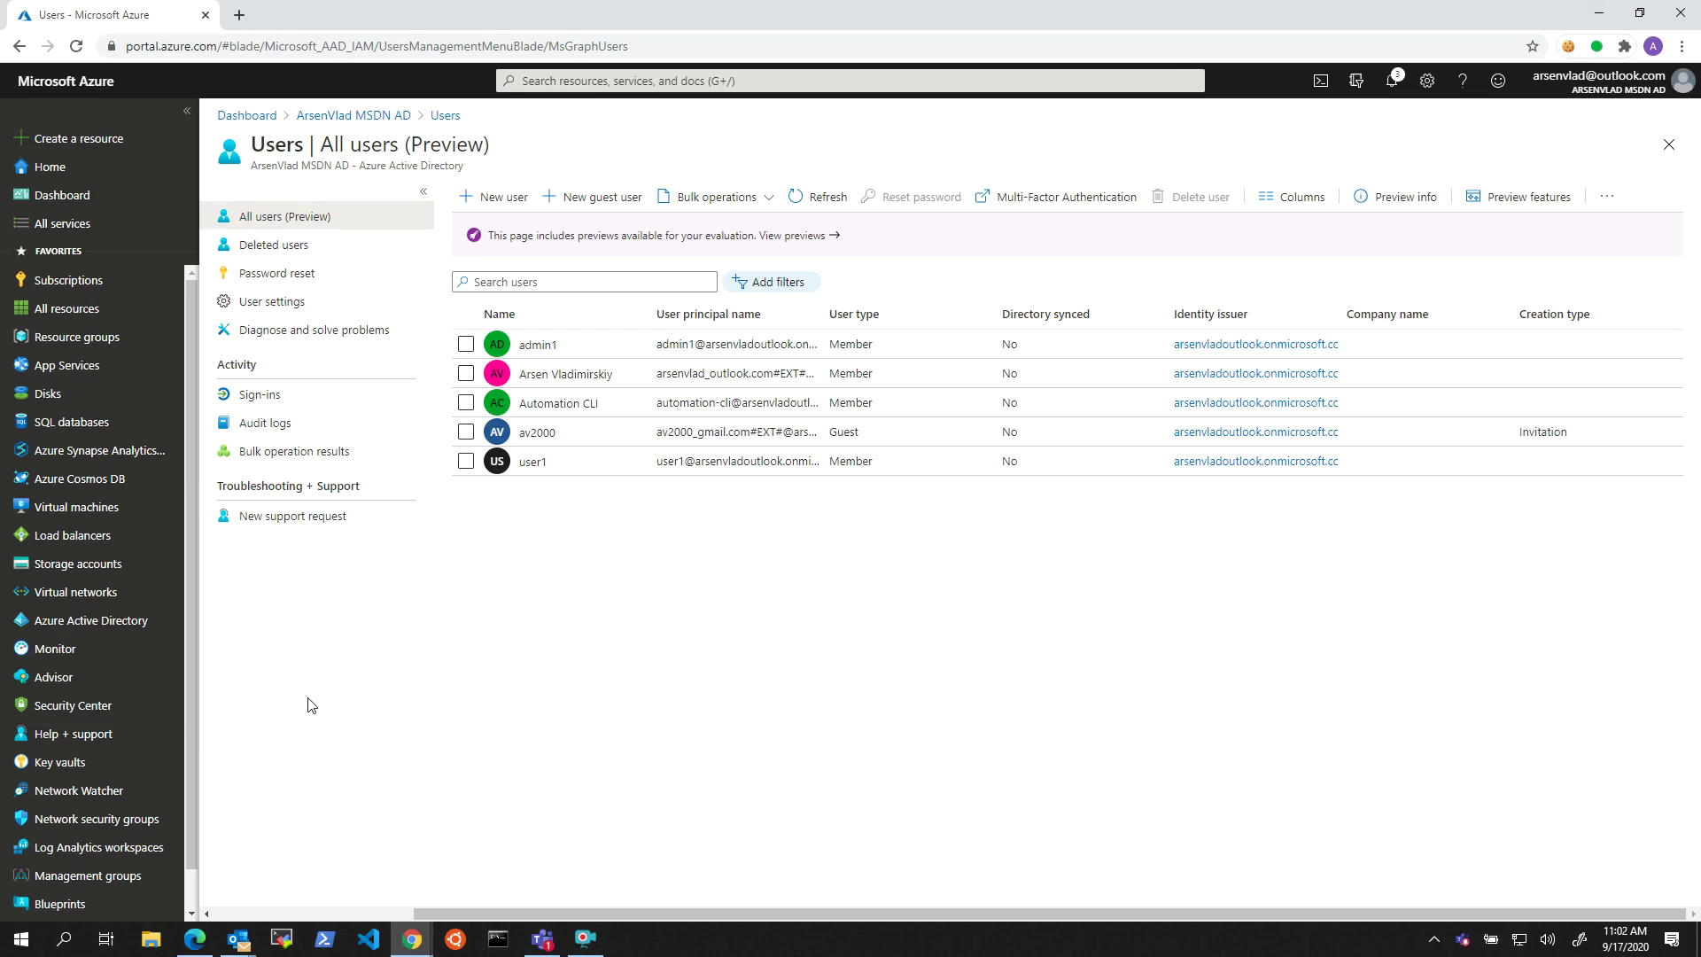
left_click(583, 85)
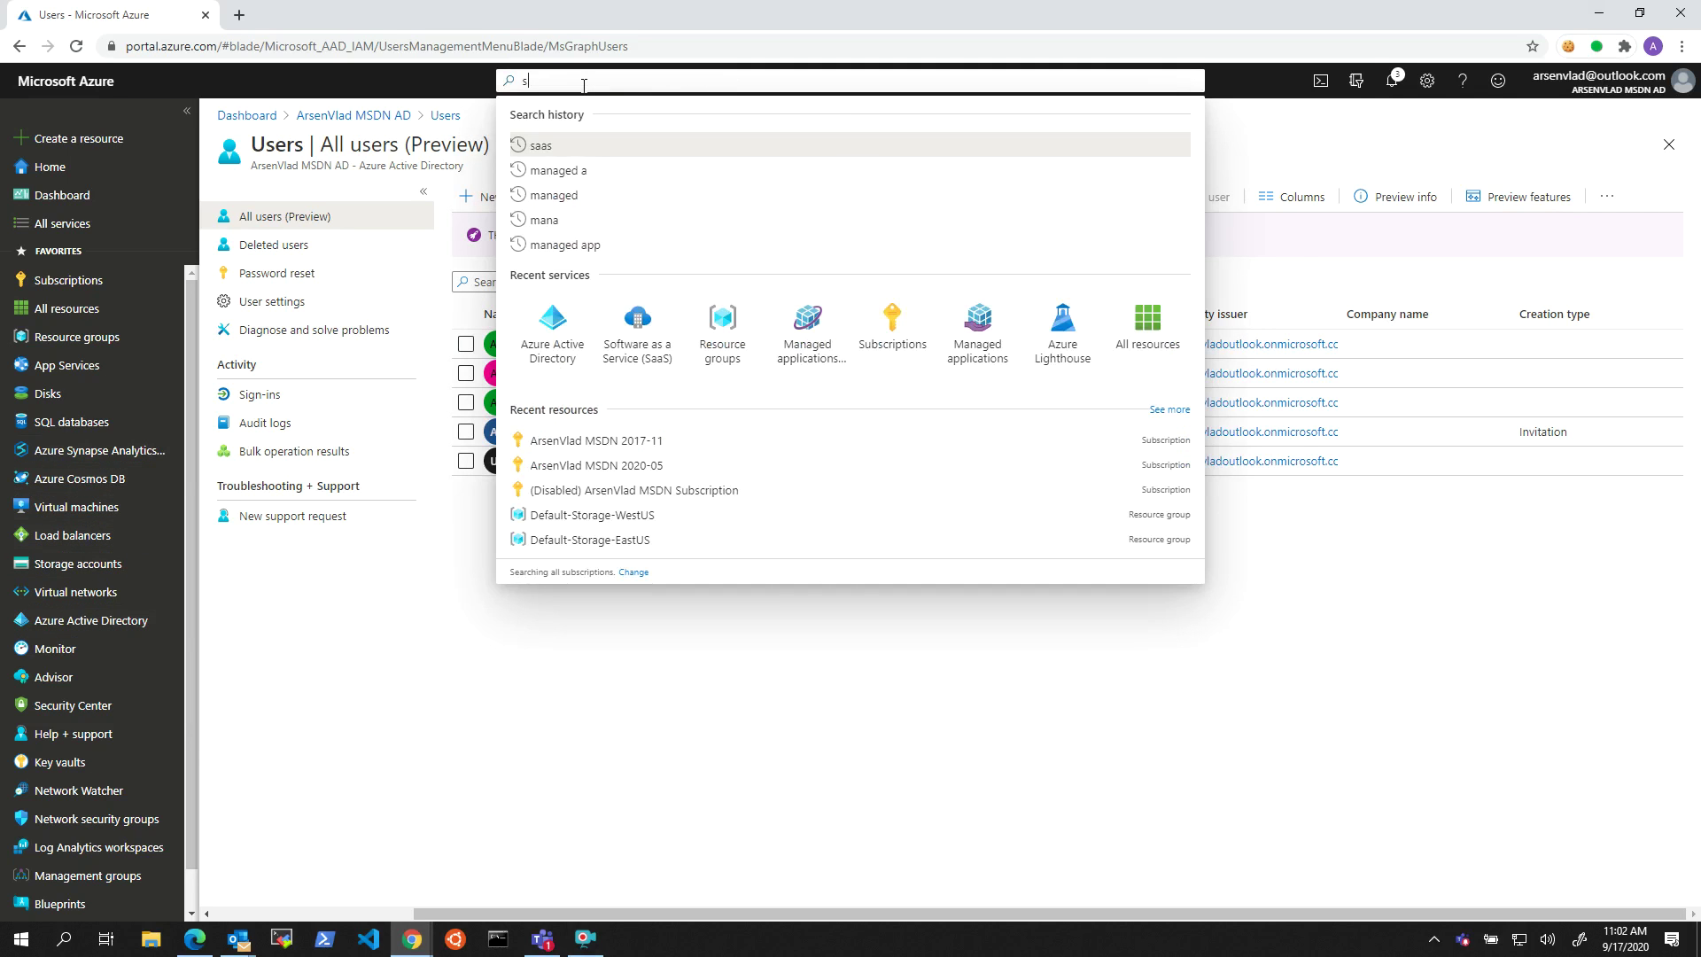
type("saas")
left_click(599, 152)
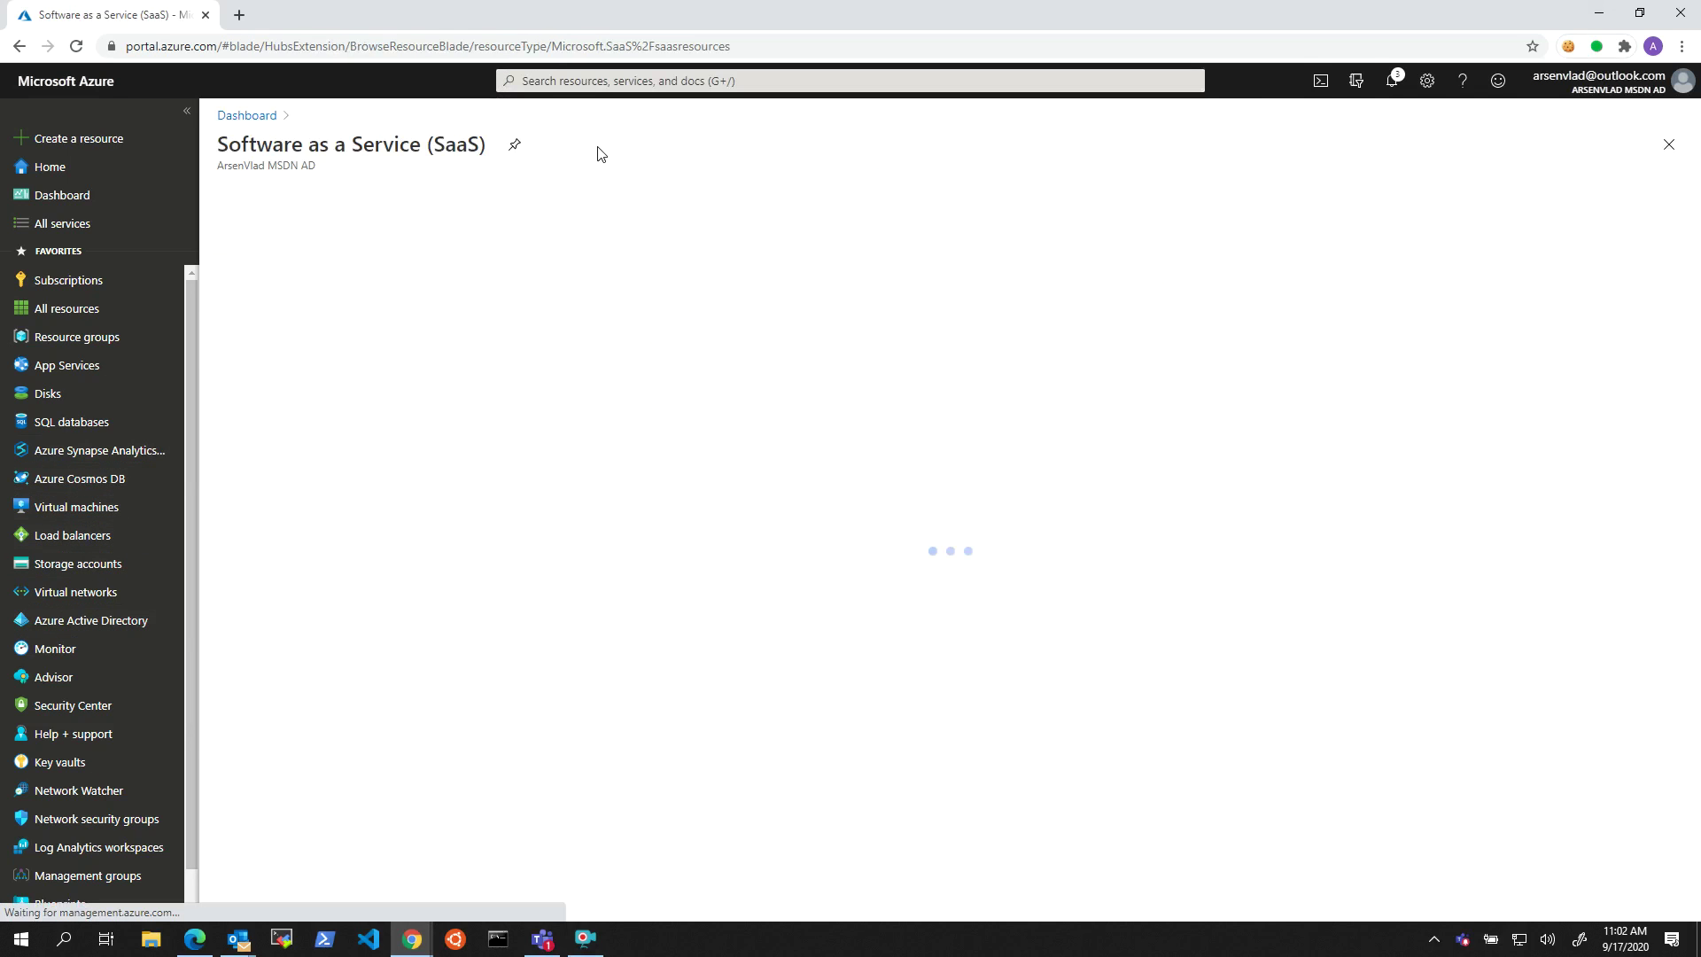
left_click(310, 319)
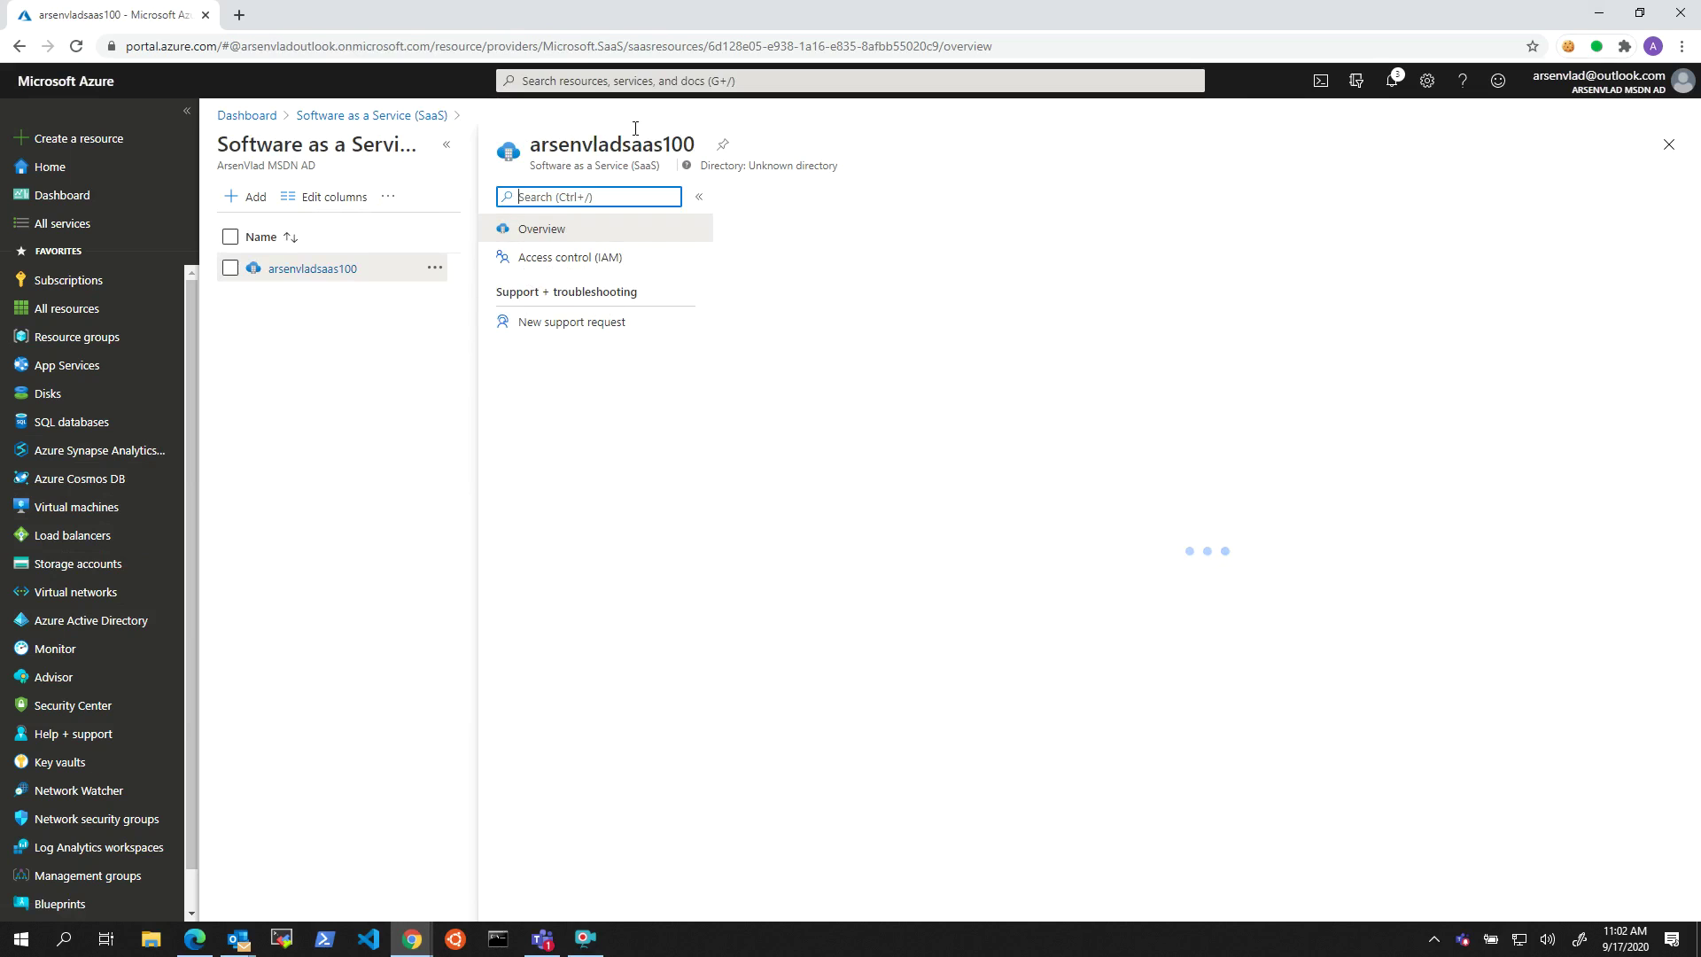
Step: Examine the role assignments under Access control (IAM) of arsenvladsaas100
left_click(590, 264)
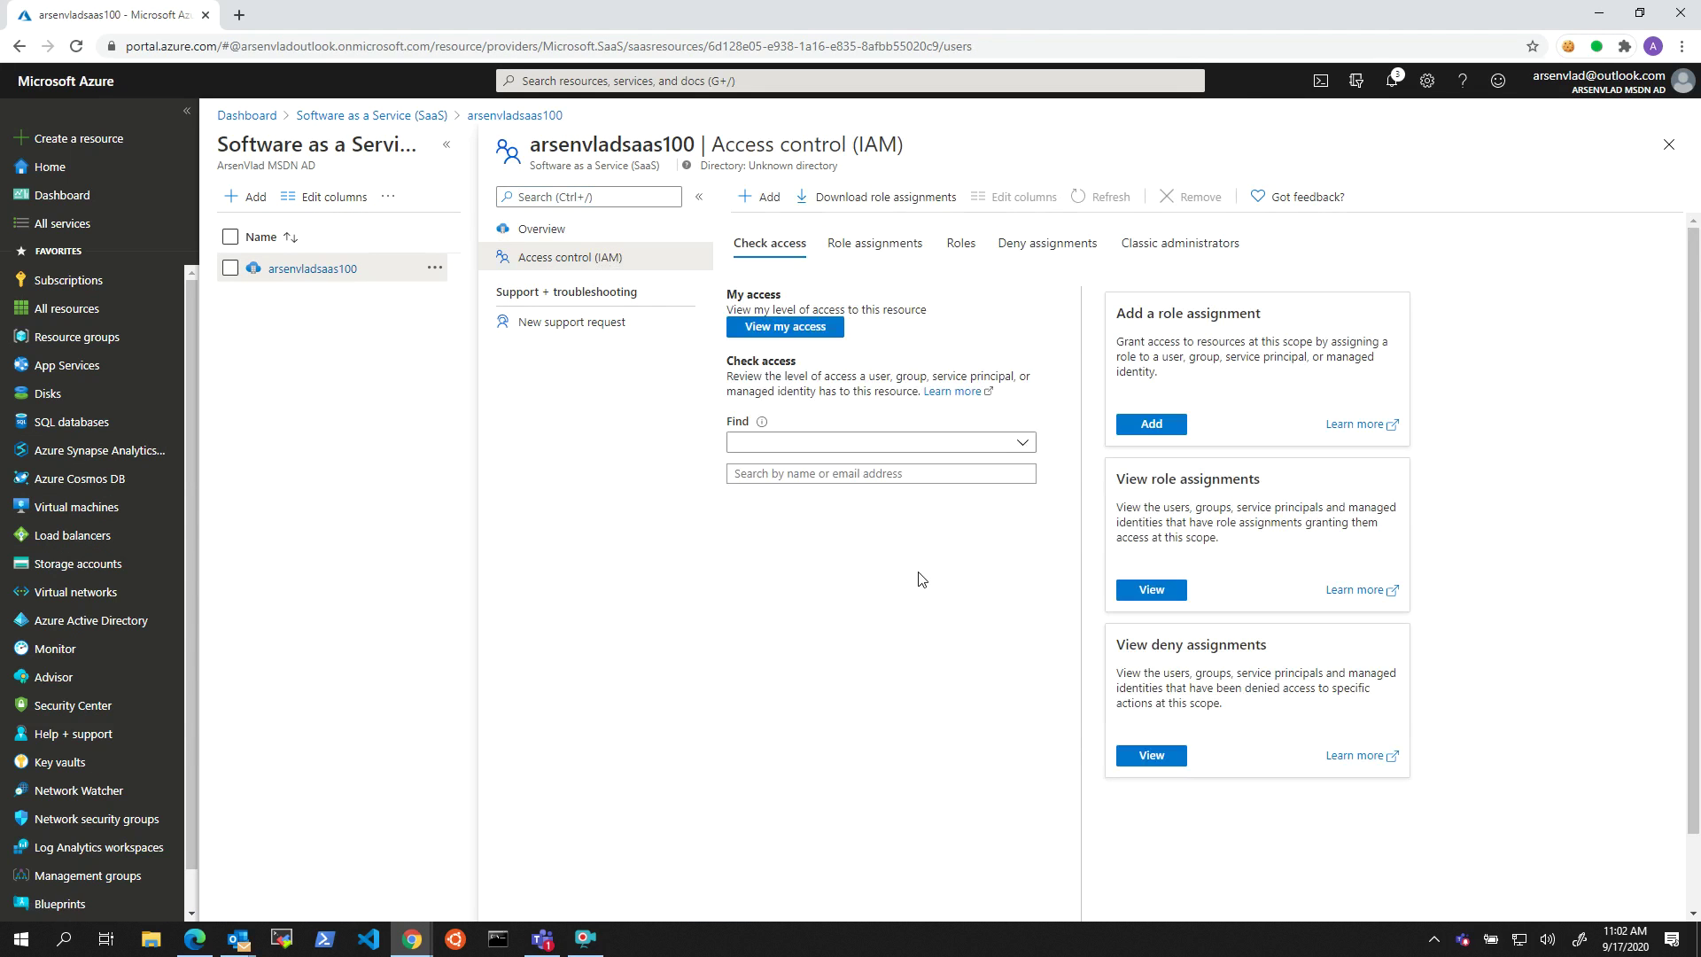
left_click(875, 244)
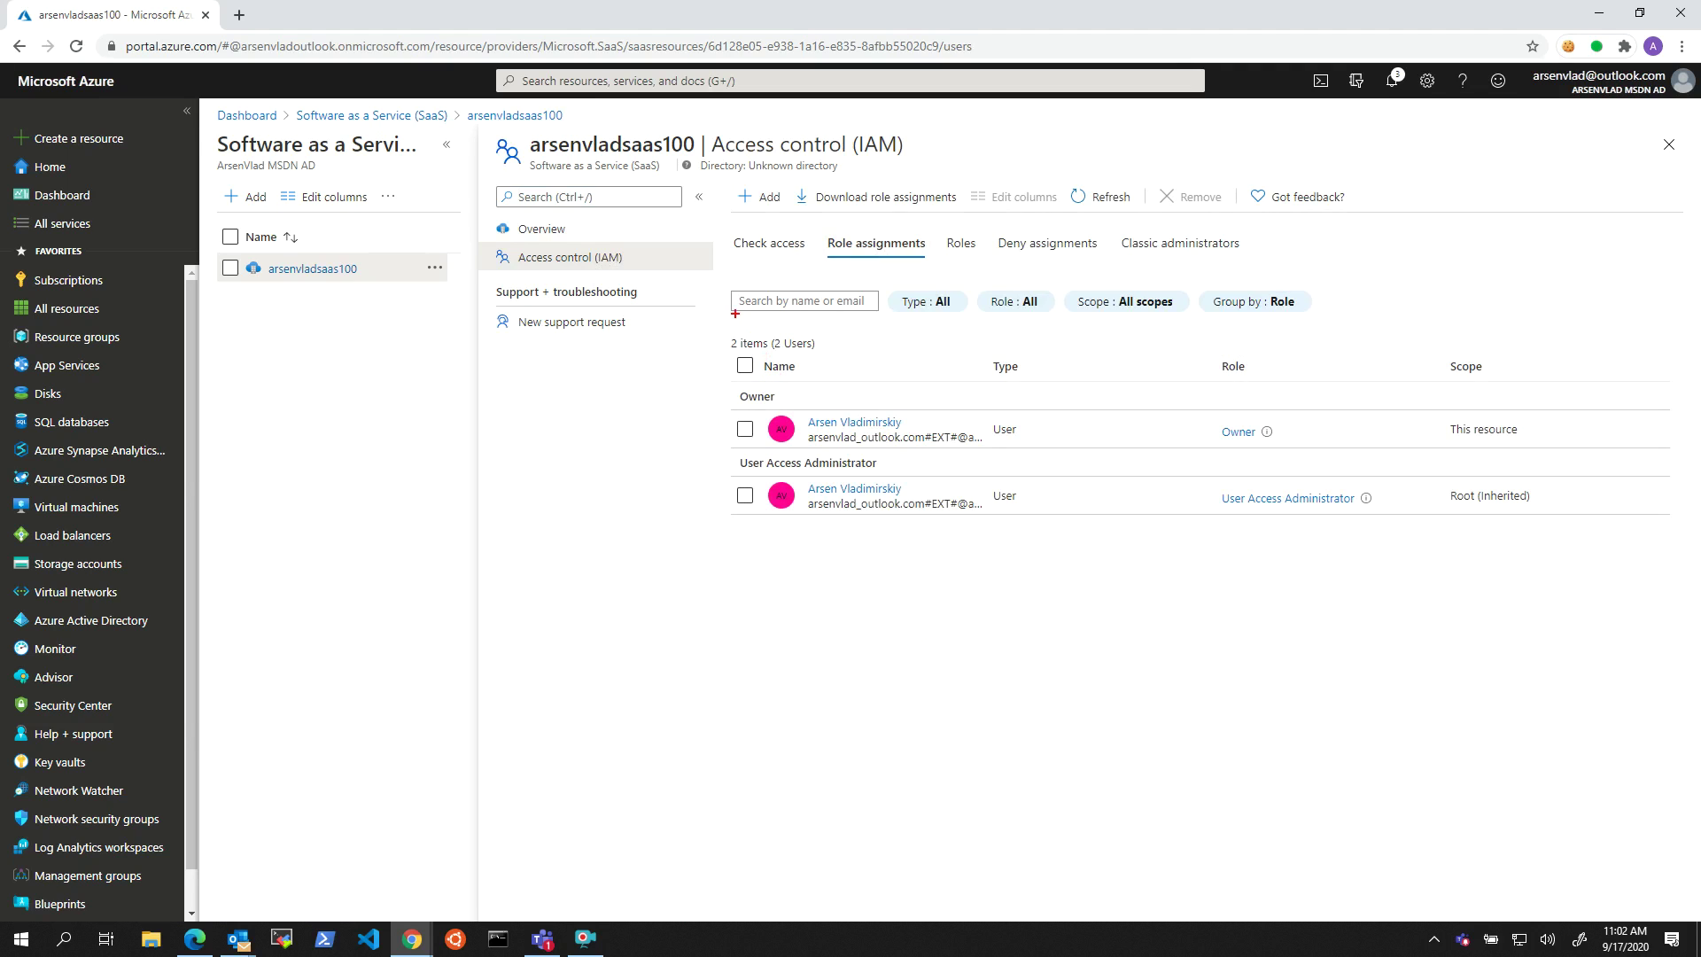
left_click_drag(706, 319, 1596, 550)
Step: Assign the Owner role on arsenvladsaas100 to user1 and save the role assignment
left_click(759, 198)
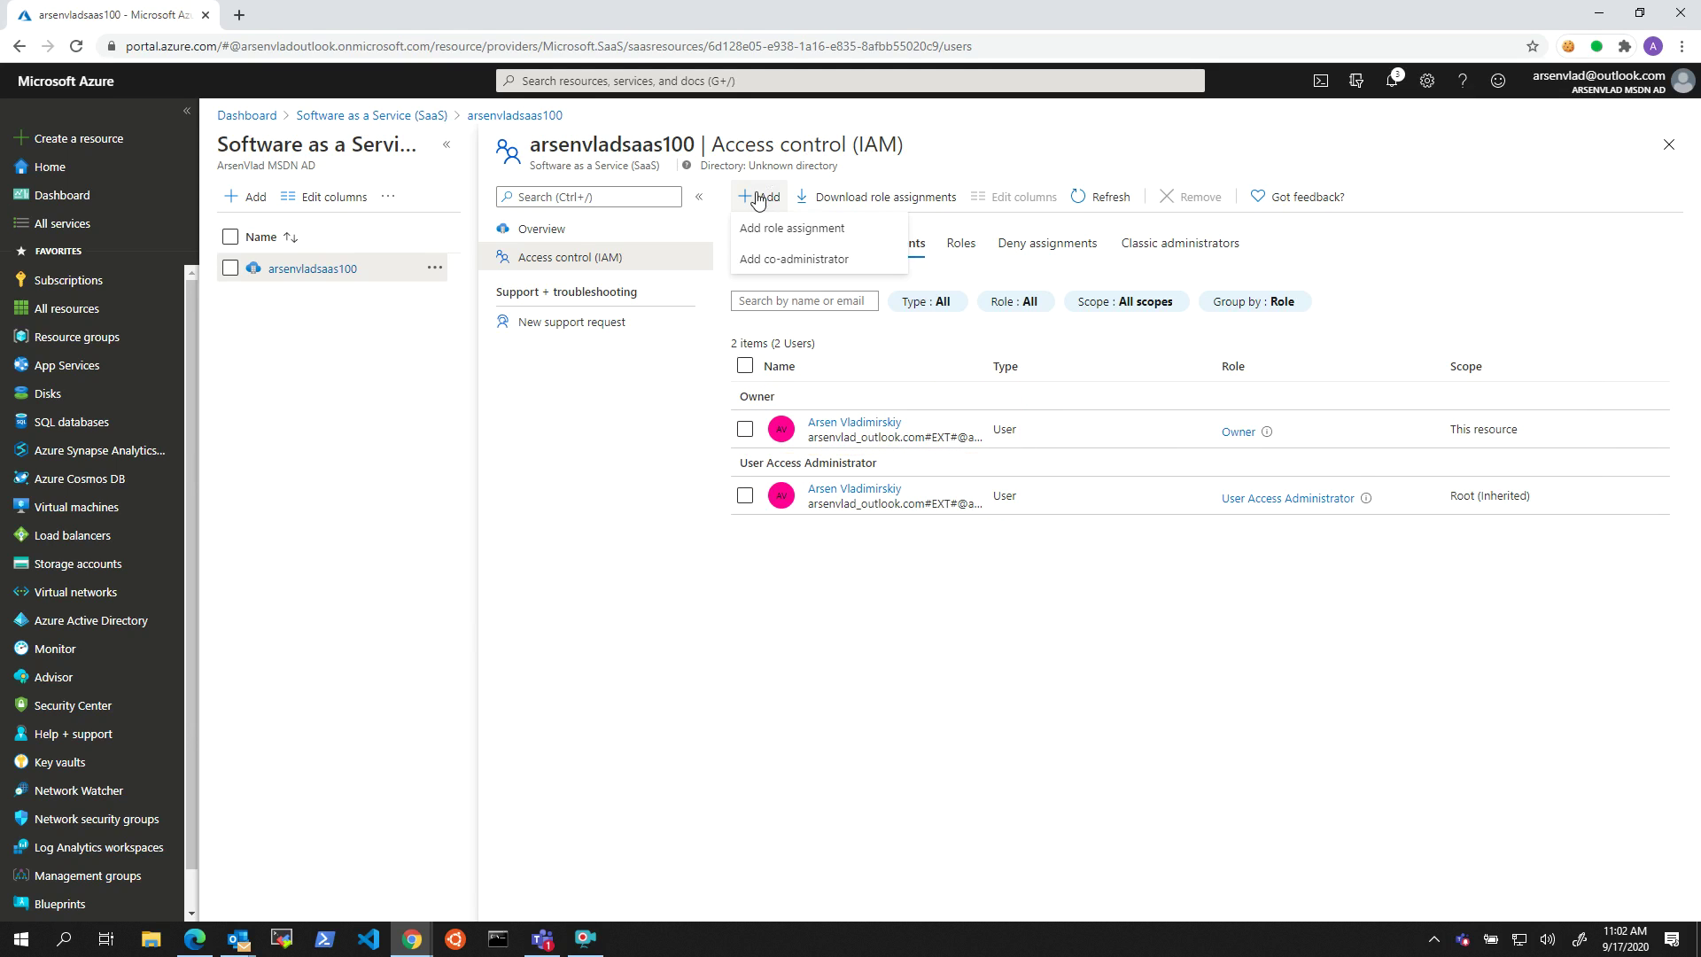
left_click(779, 228)
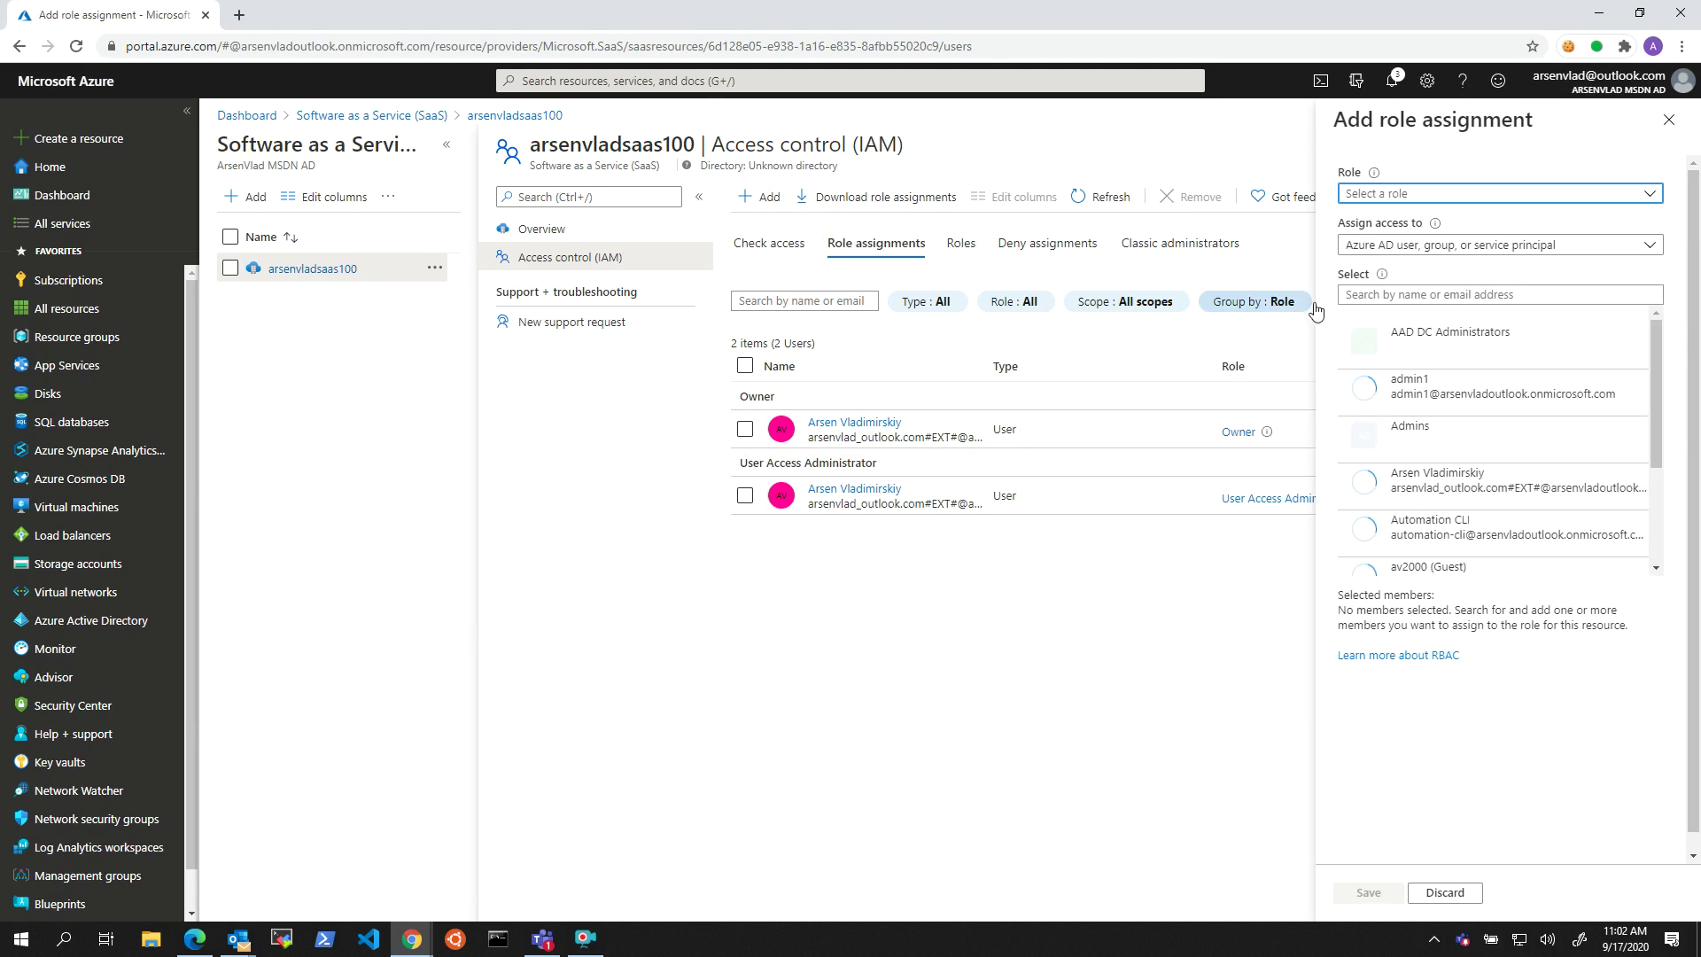
left_click(1411, 195)
left_click(1374, 254)
left_click(1398, 295)
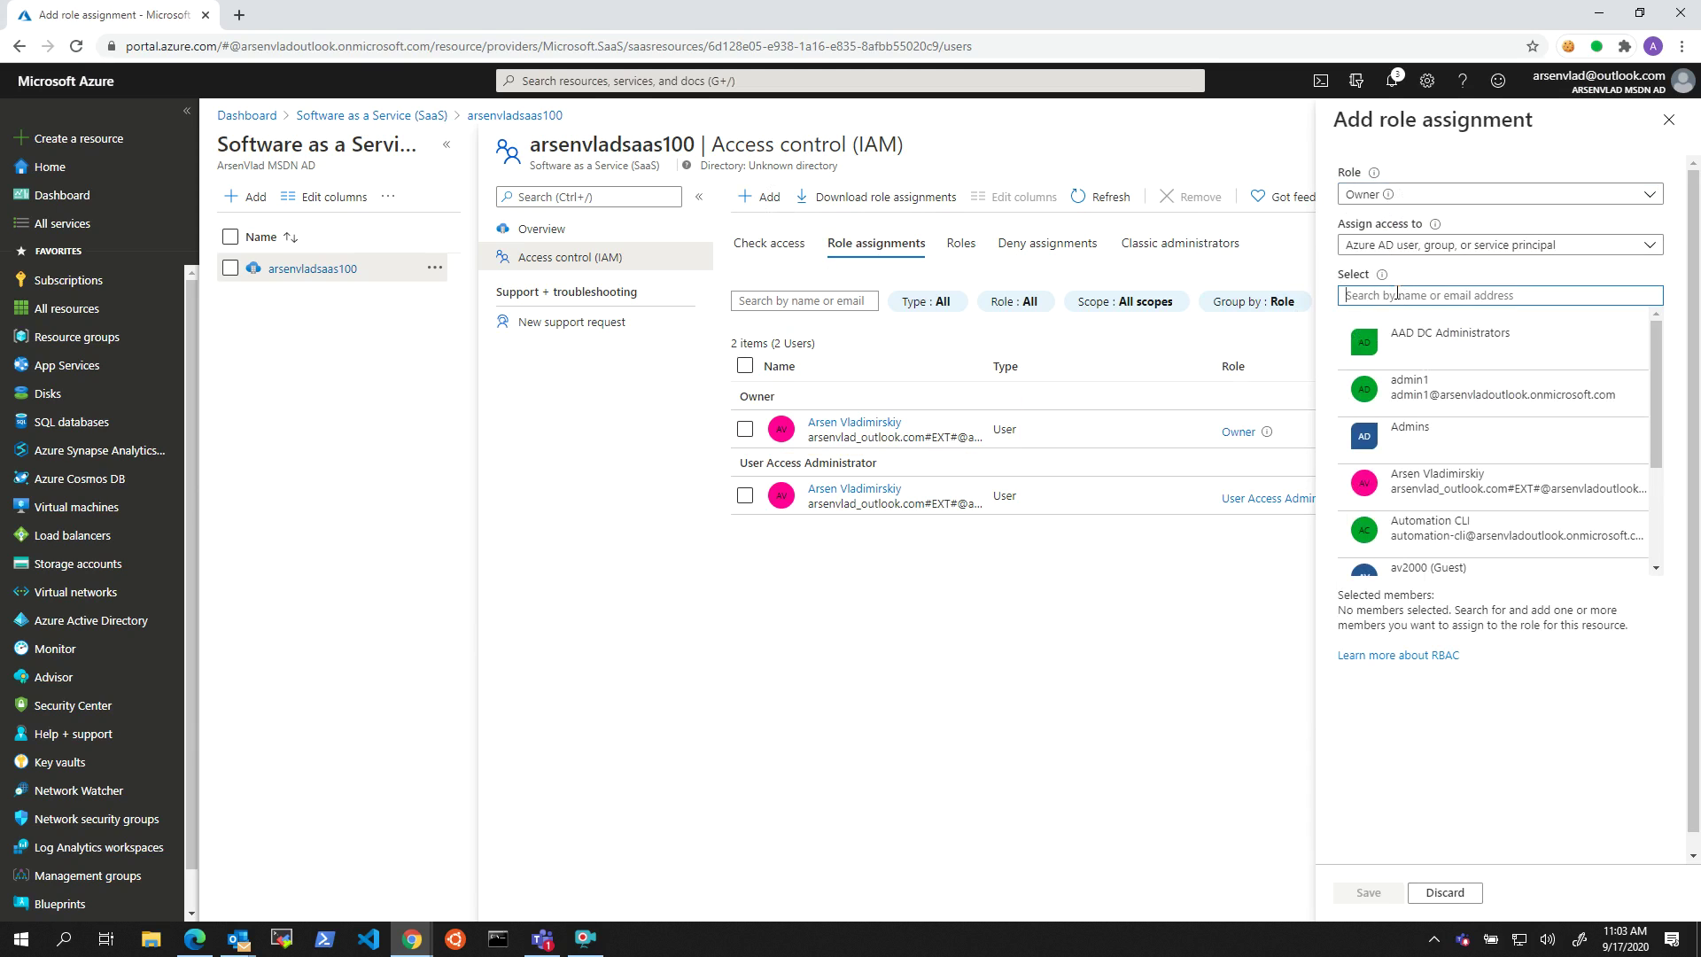
type("user")
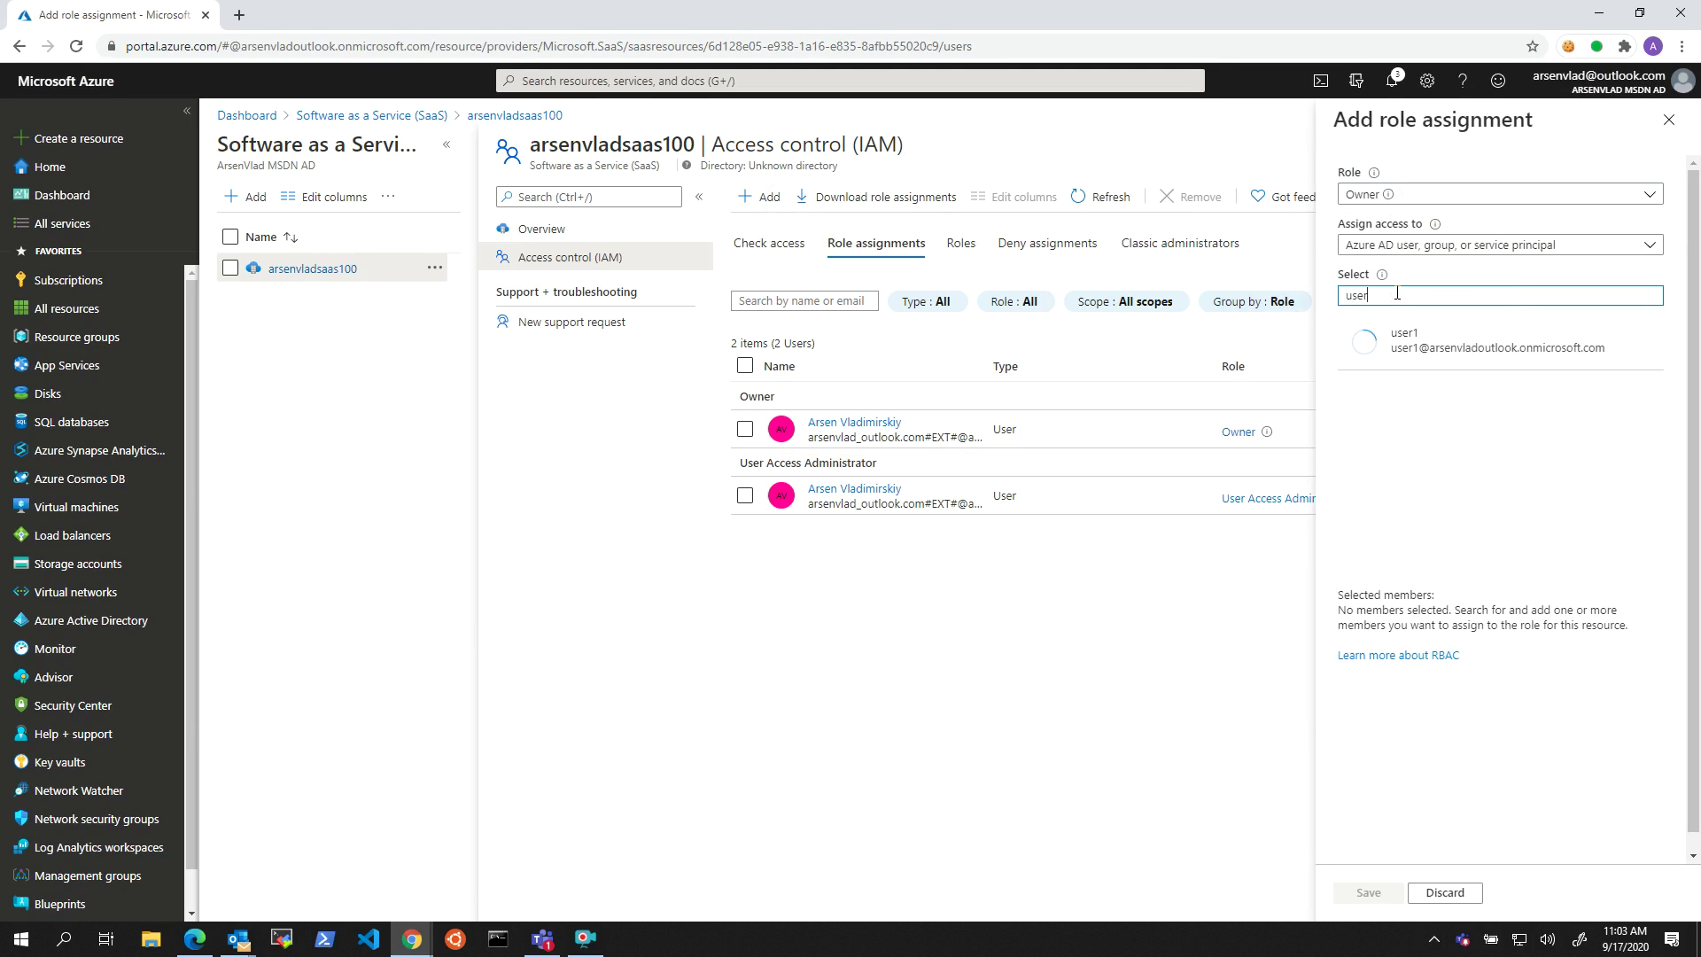
left_click(1470, 341)
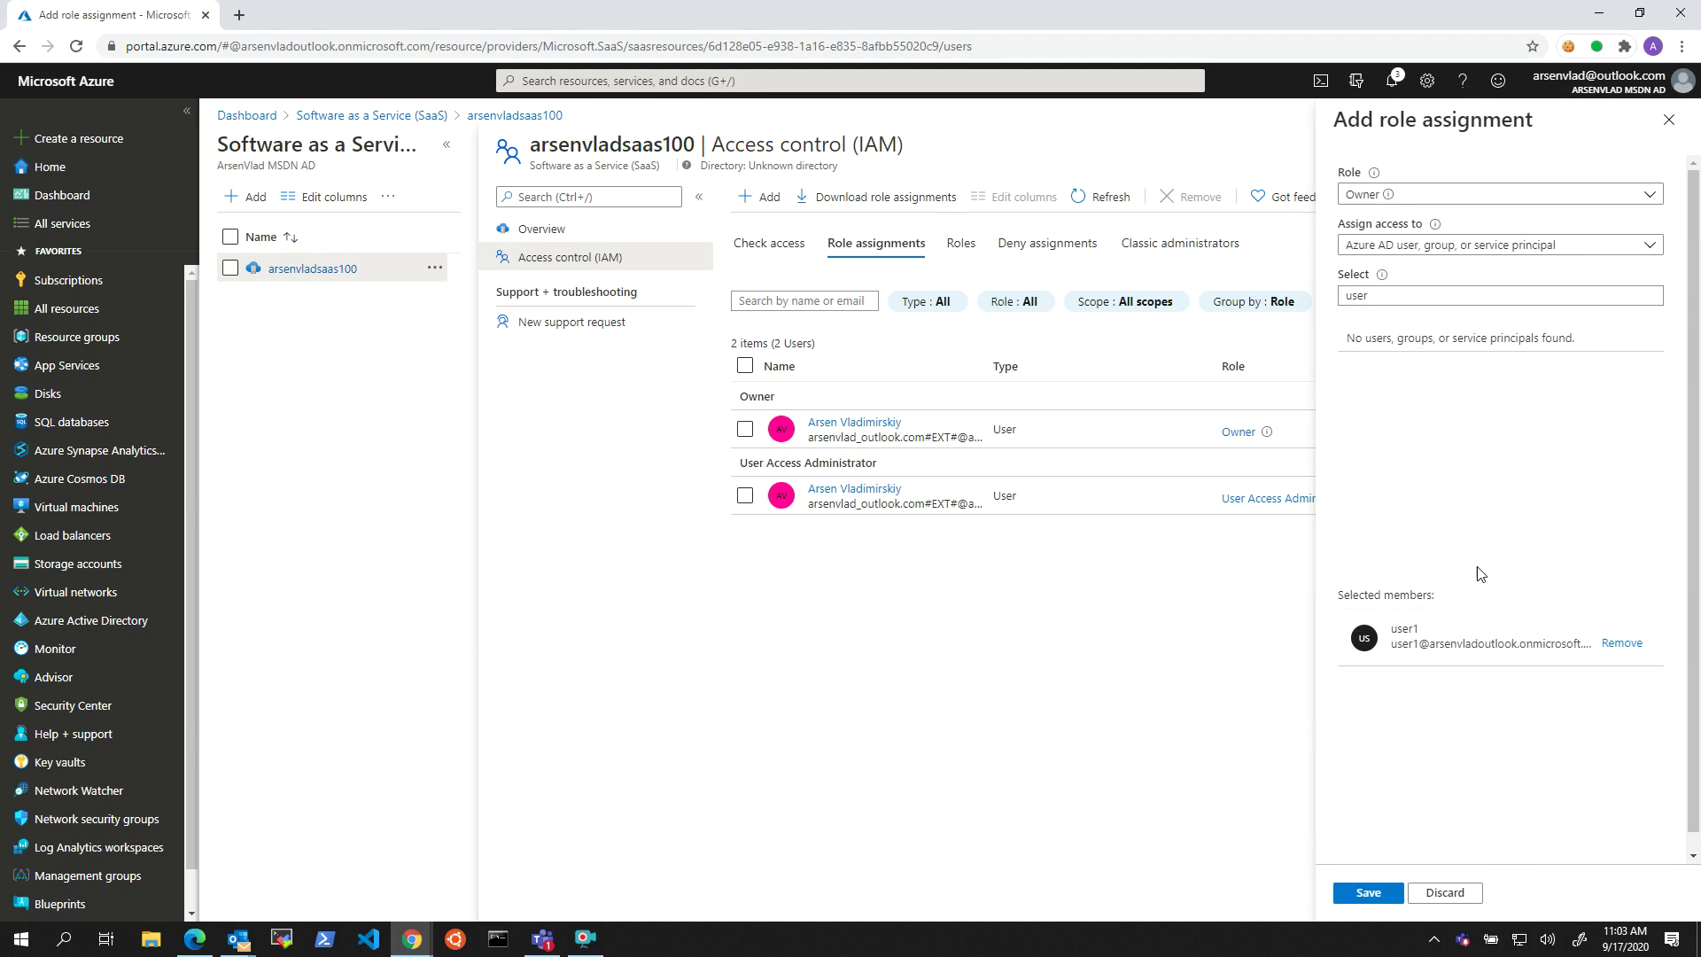
left_click(1368, 893)
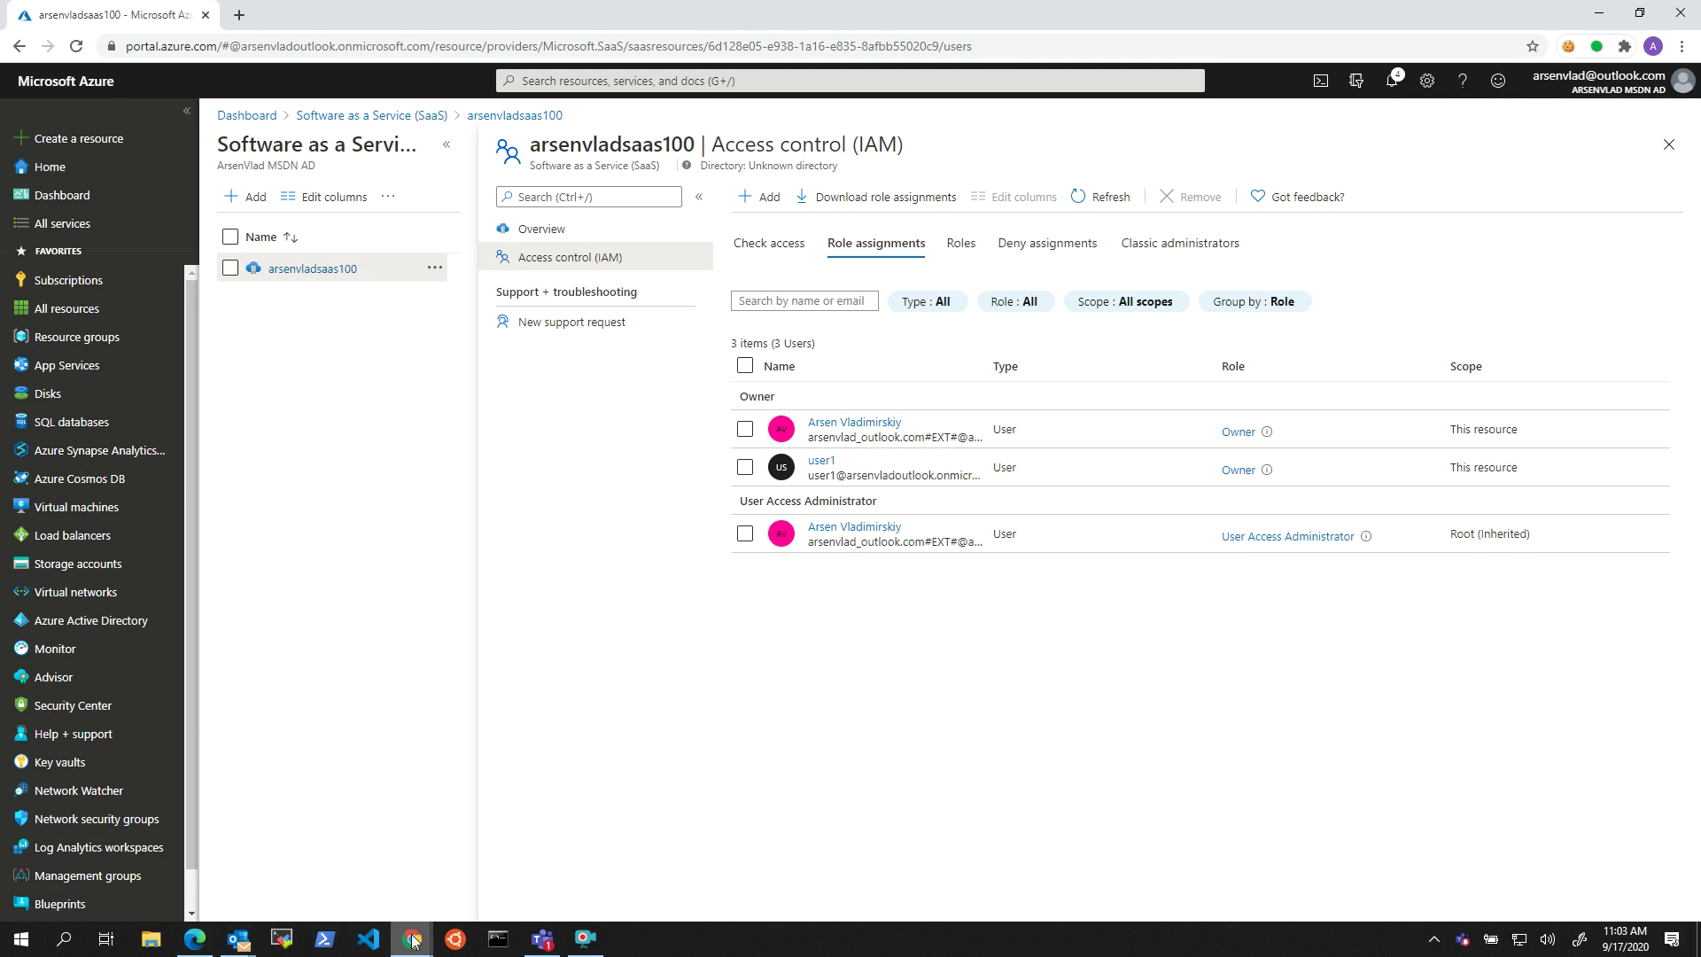
Step: Switch to the Incognito window and check the Software as a Service (SaaS) list for user1 with the new role
mouse_move(412, 941)
left_click(483, 872)
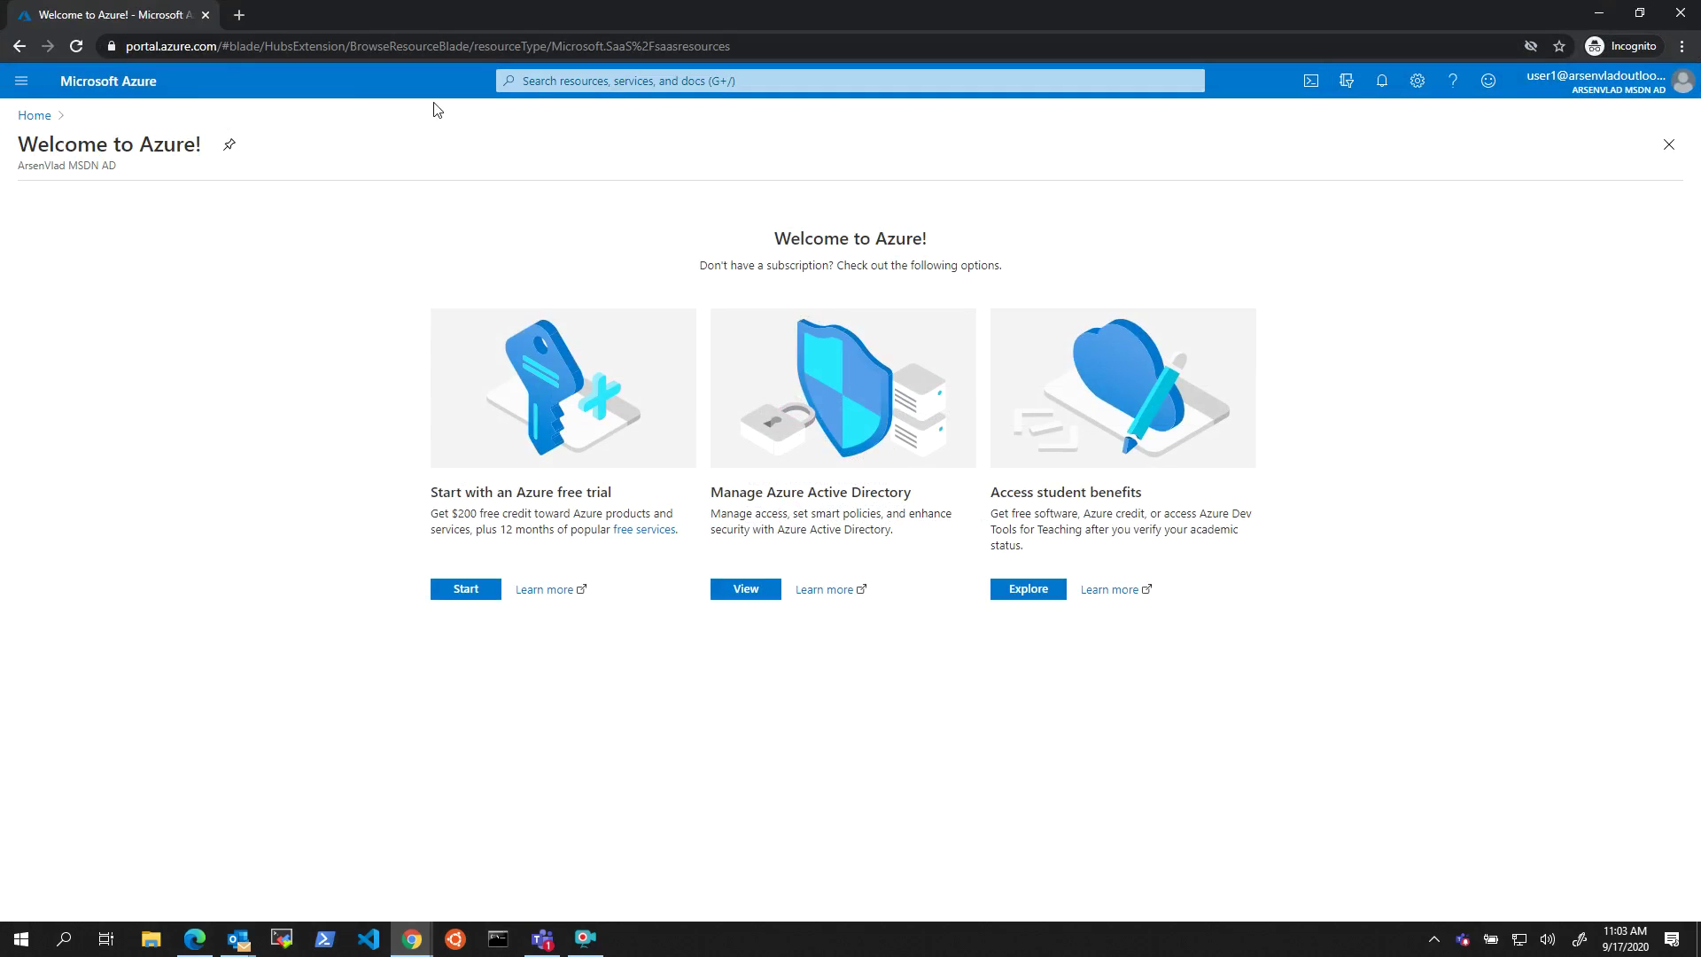
left_click(546, 83)
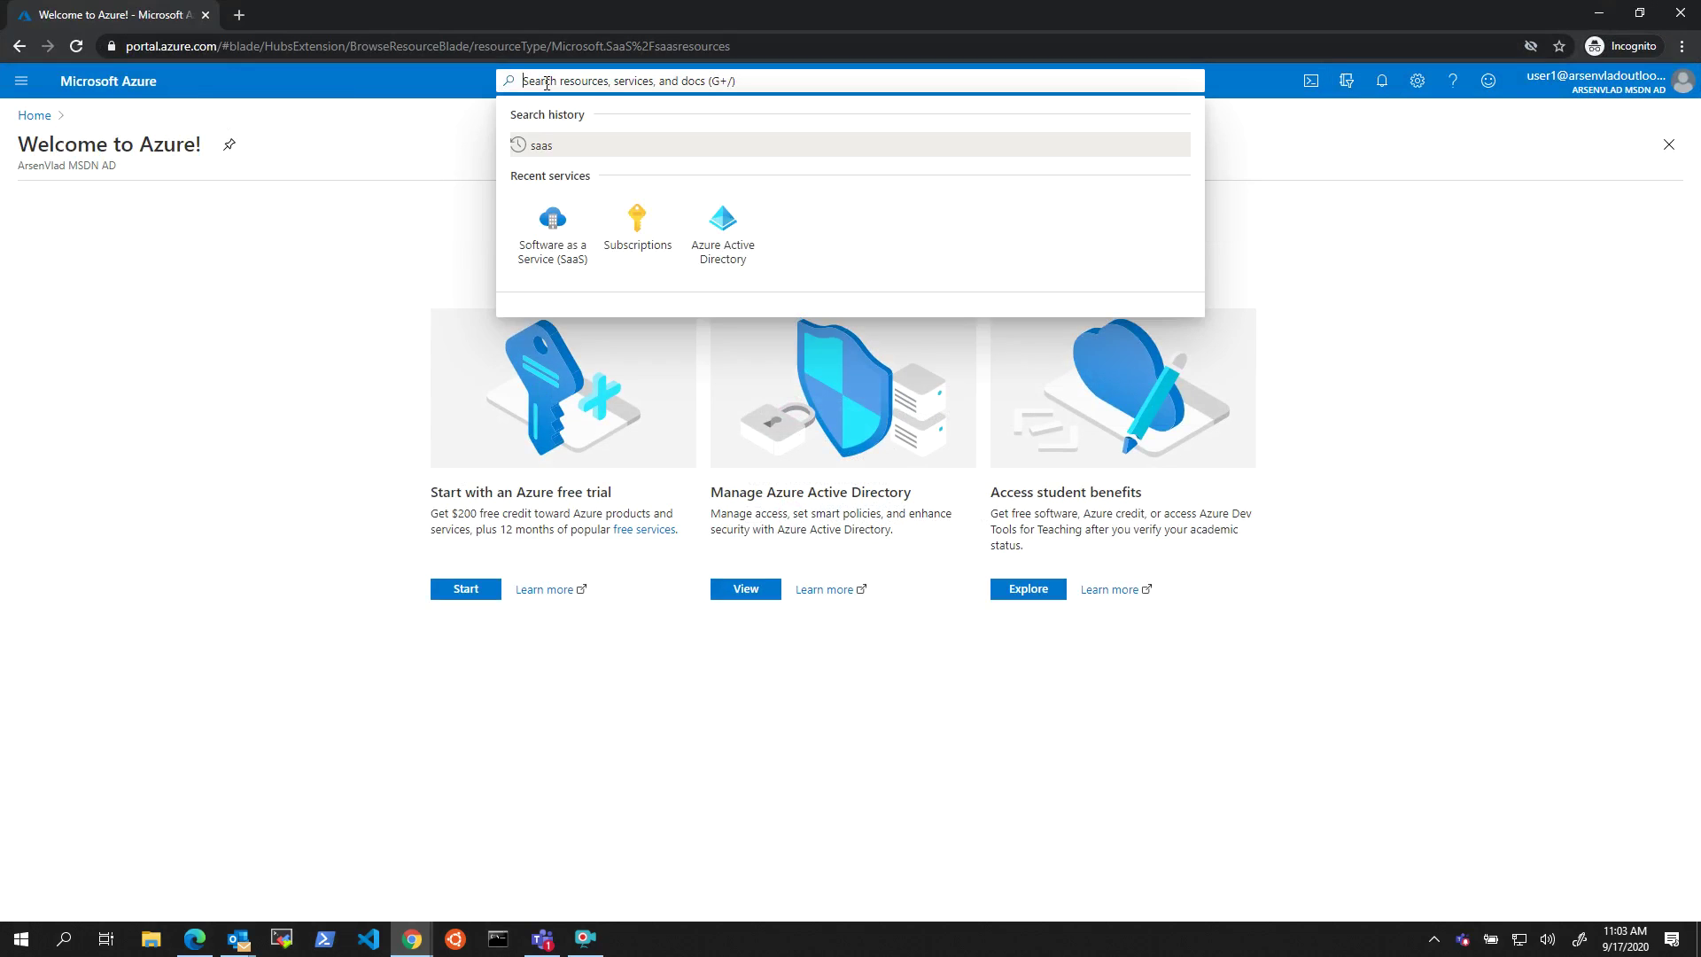
left_click(558, 232)
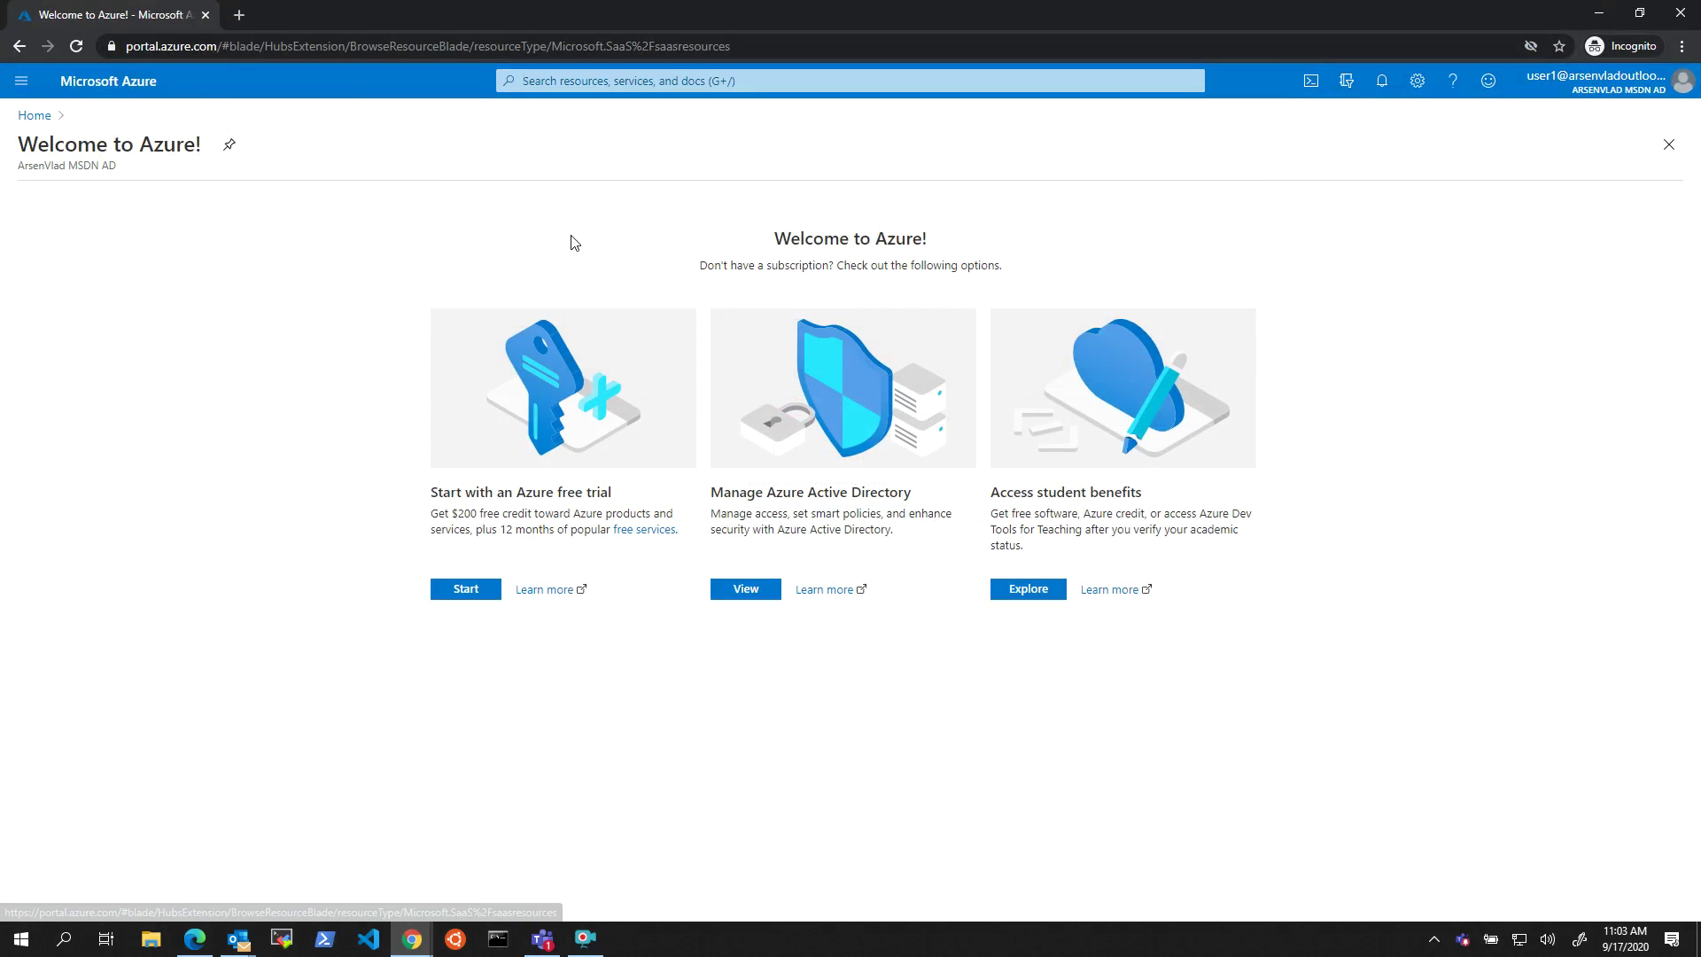
Step: Sign user1 out of Azure and sign the same account back in with the account password
left_click(1624, 79)
left_click(1644, 126)
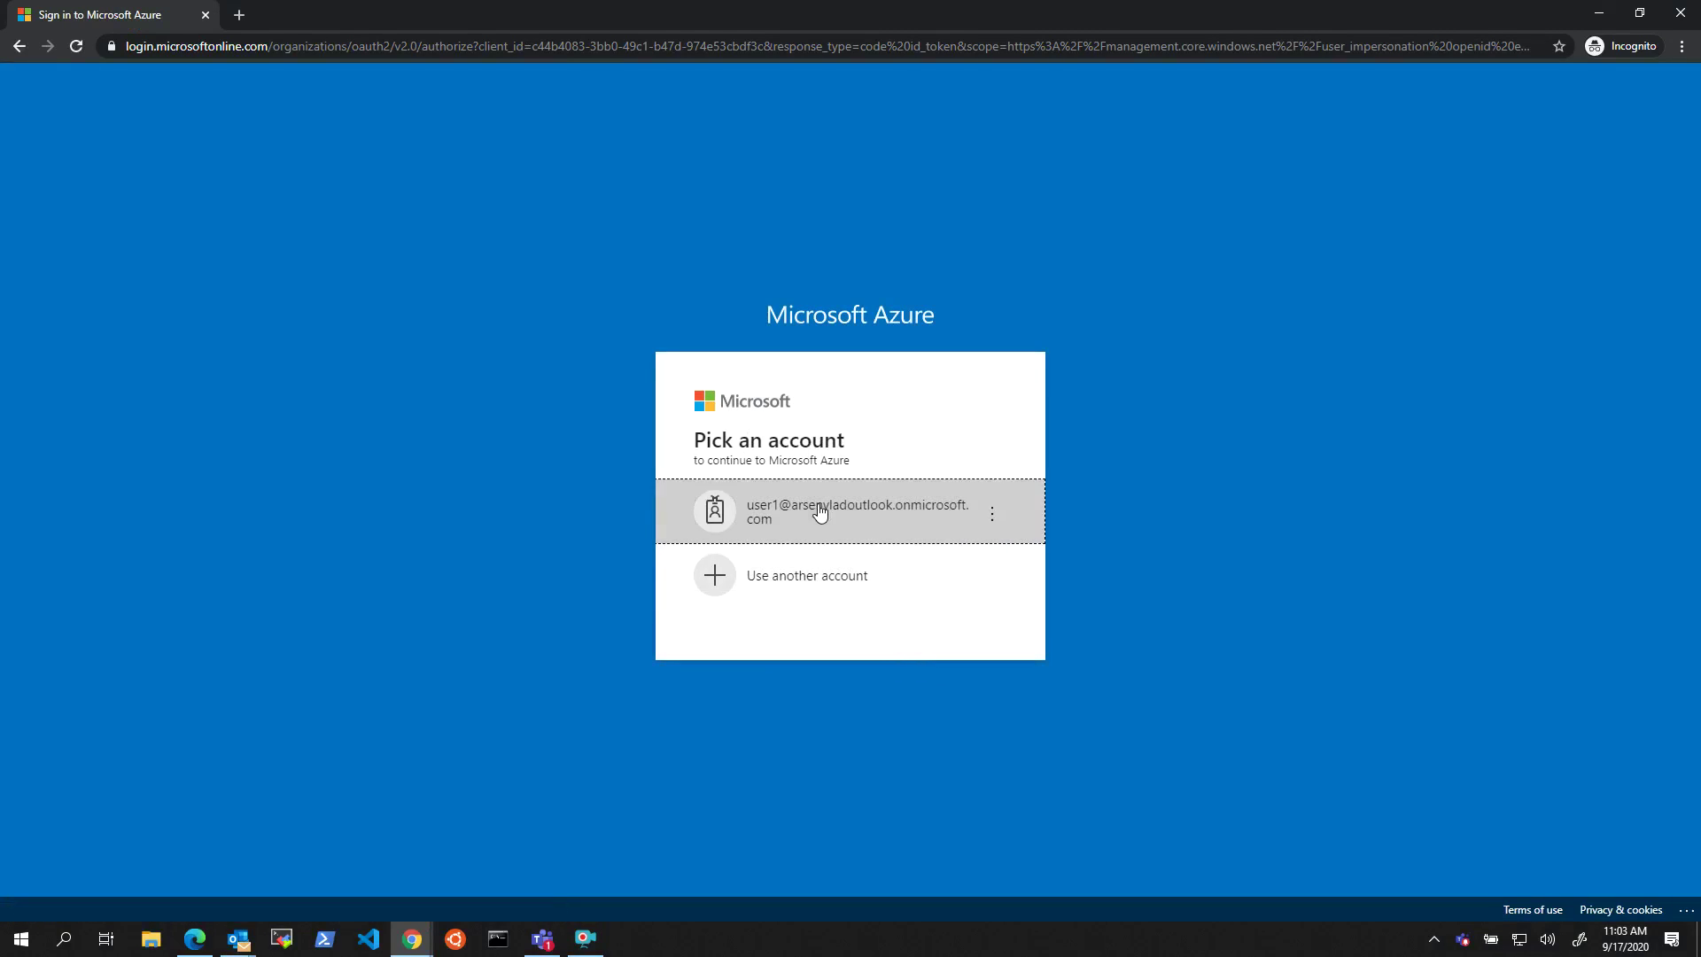
left_click(819, 512)
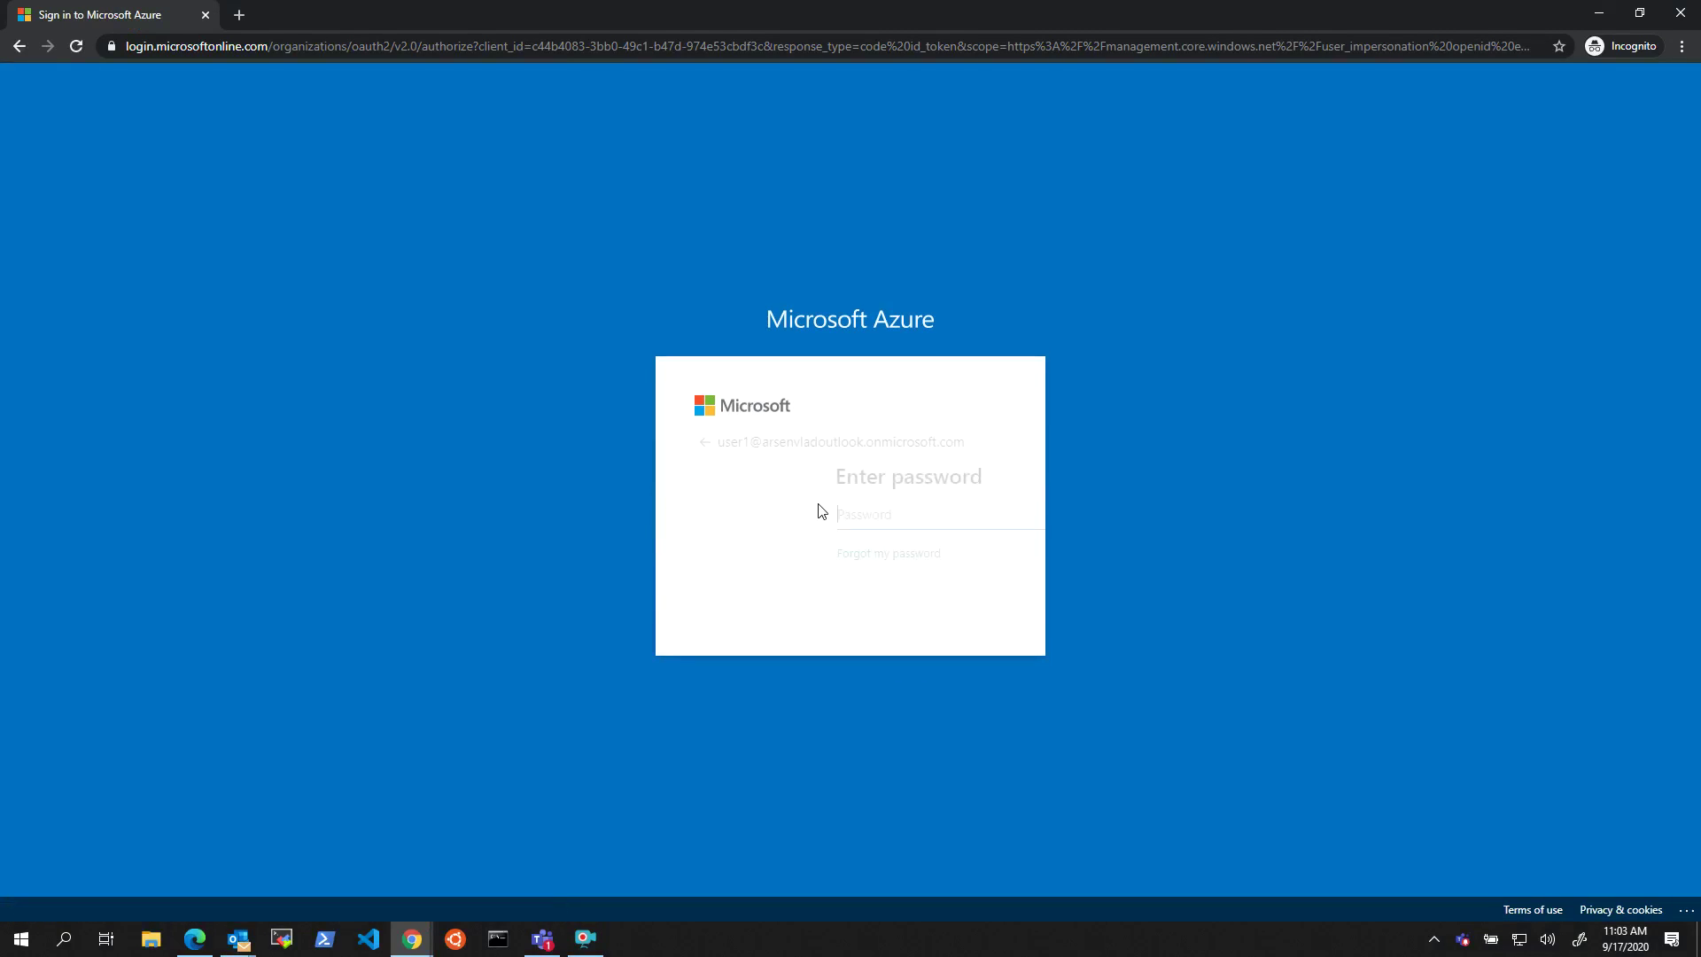
type("••••••••")
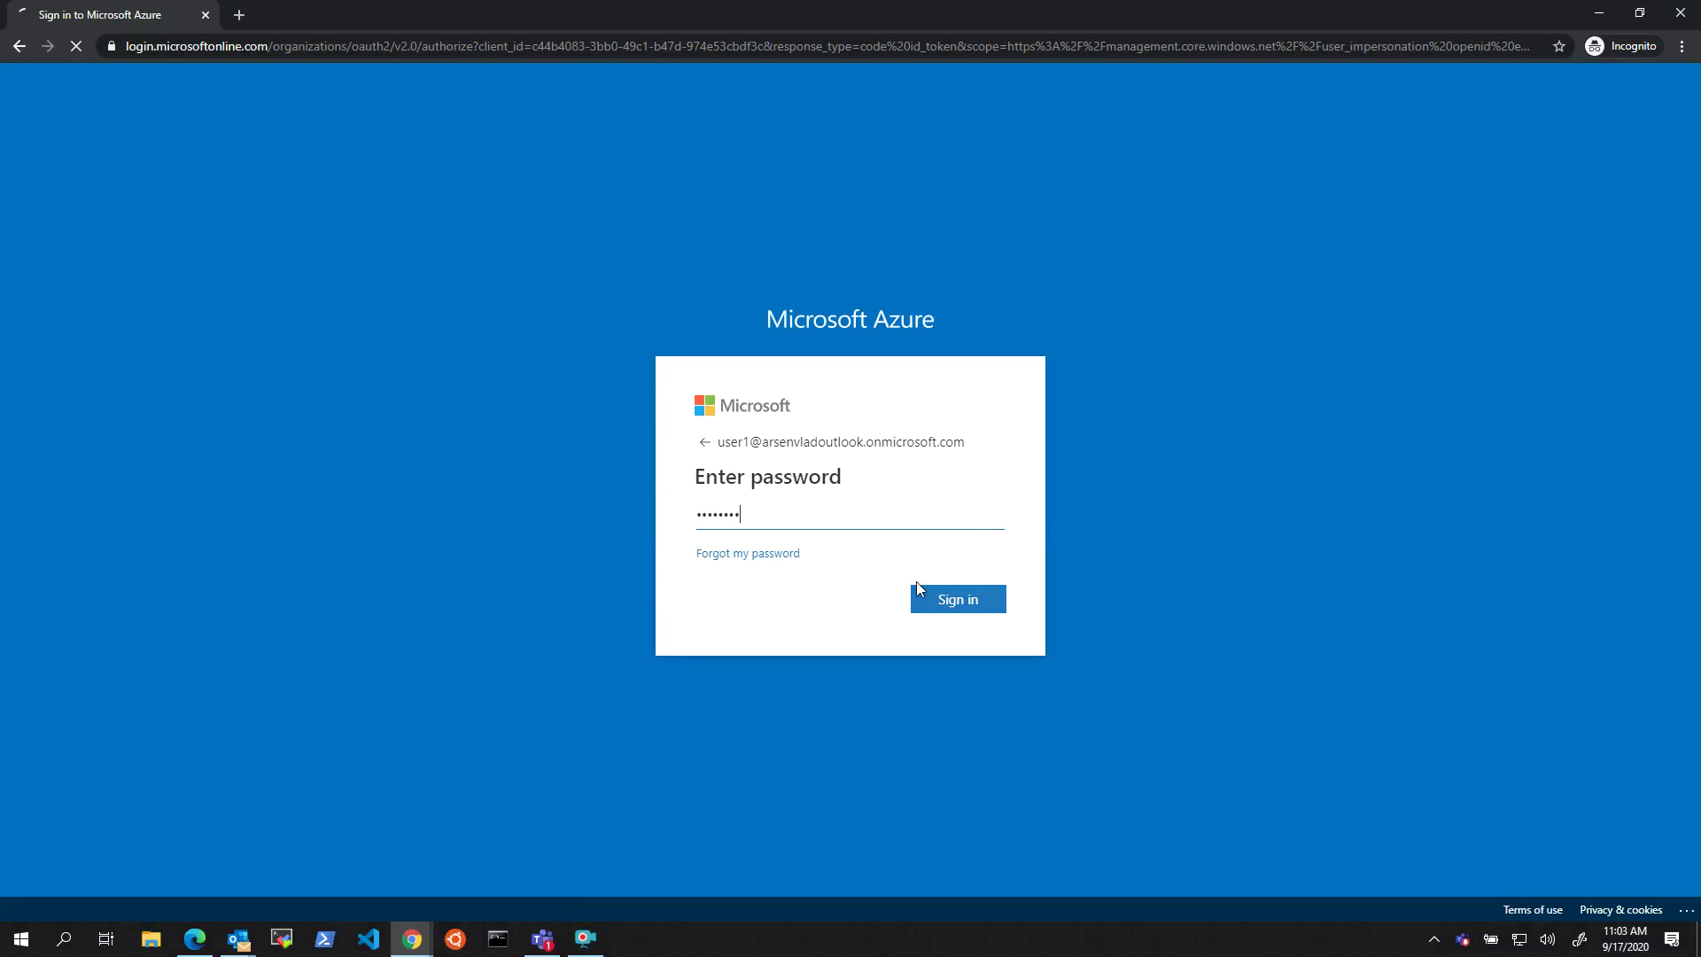
left_click(957, 609)
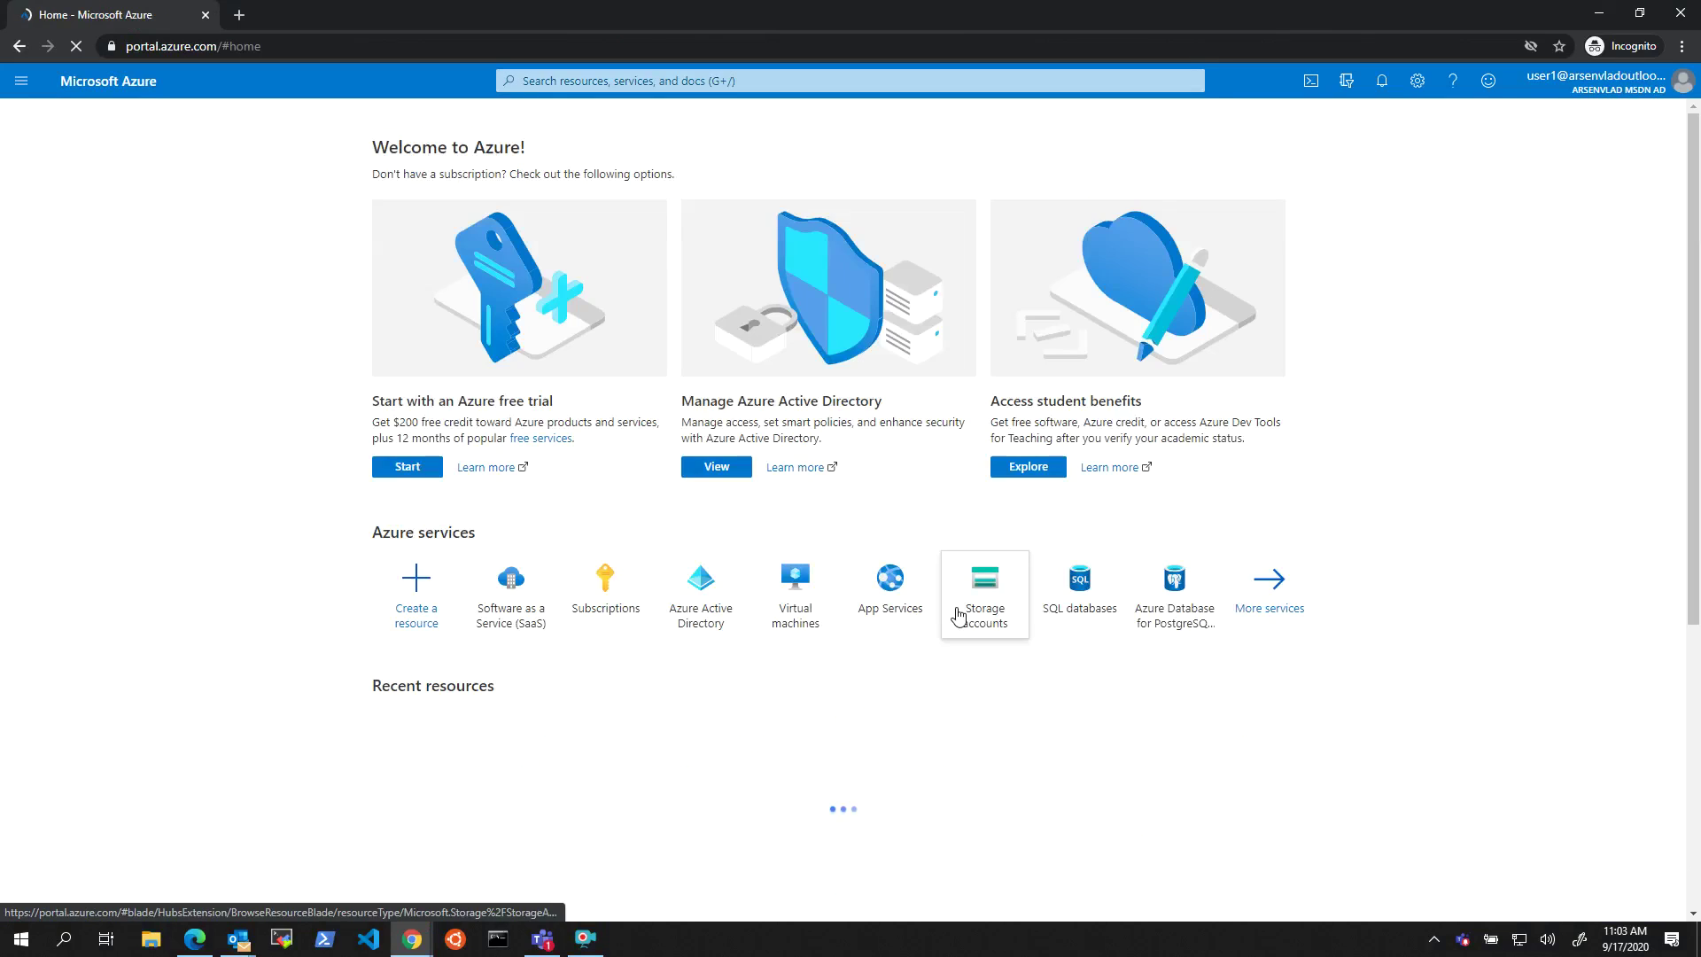
Step: Check user1's Software as a Service (SaaS) list, return to the home page and open the list again
left_click(512, 610)
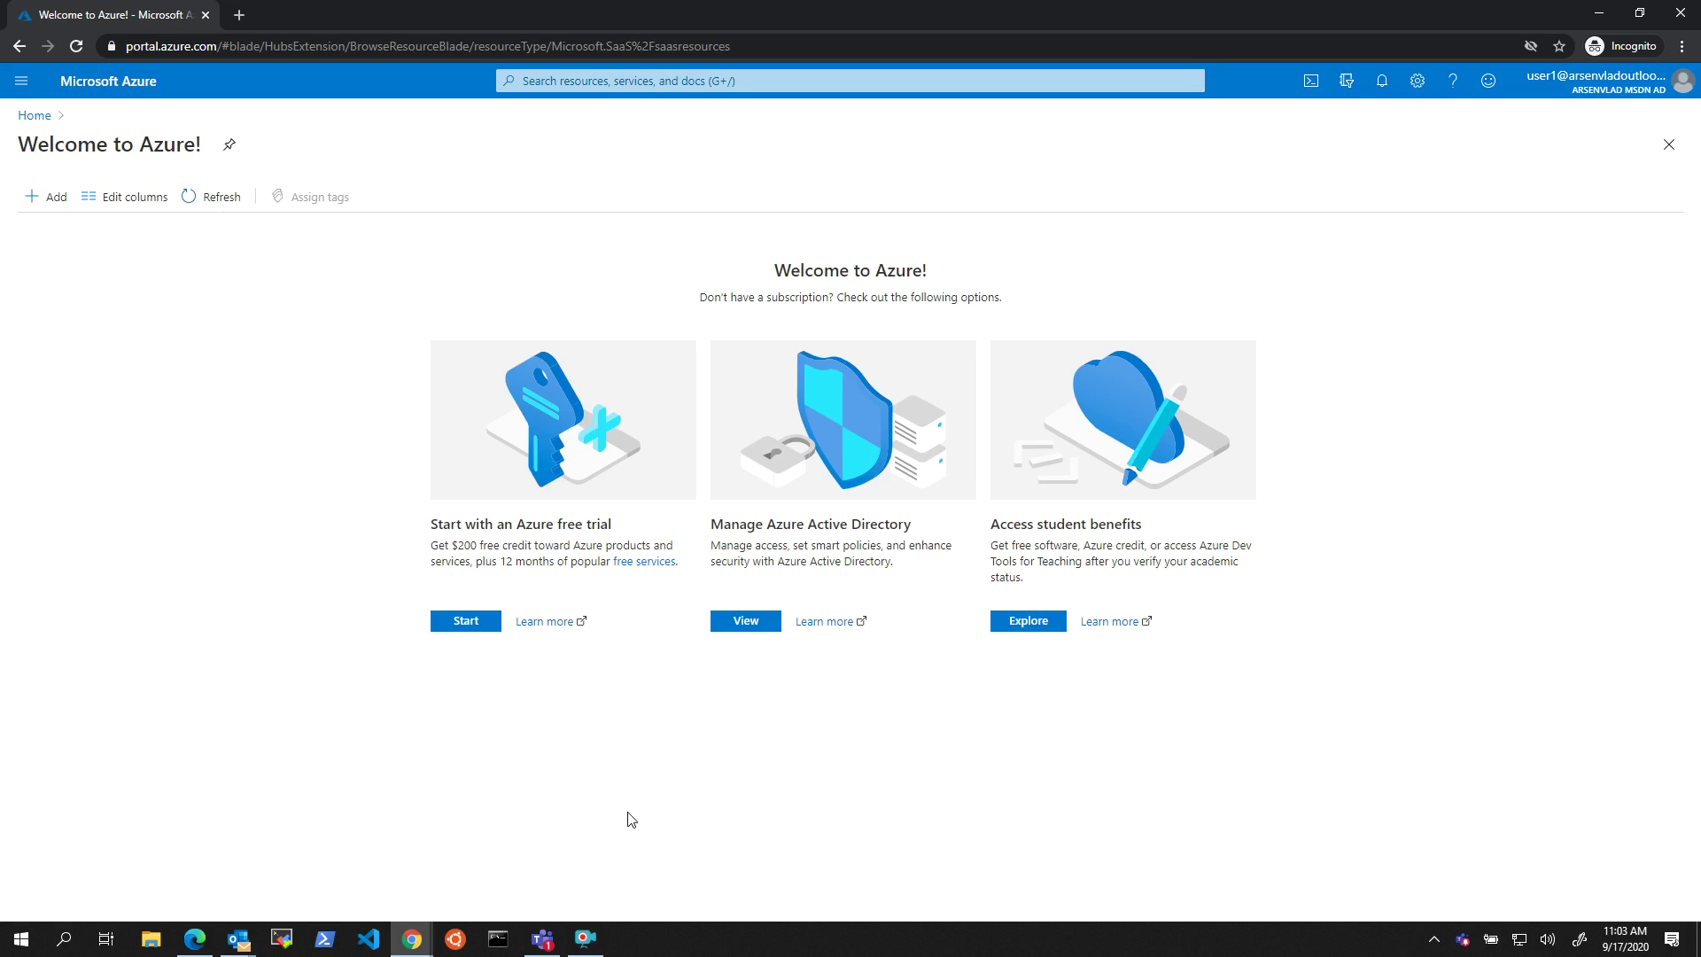
left_click(34, 116)
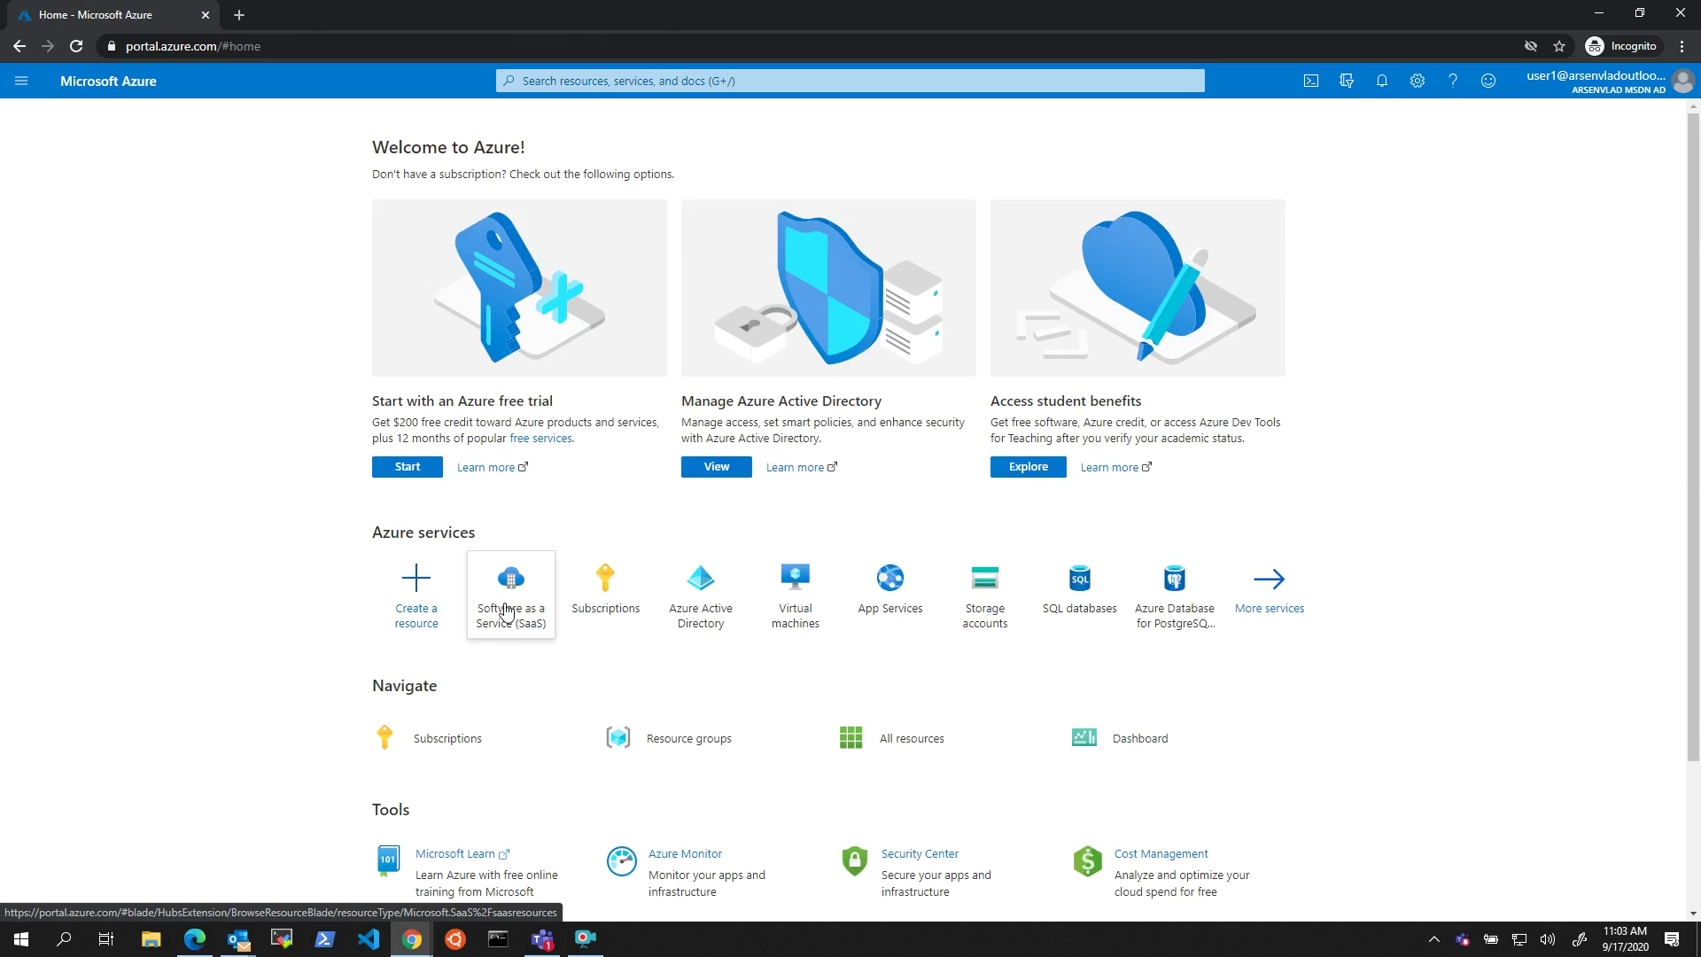
left_click(507, 613)
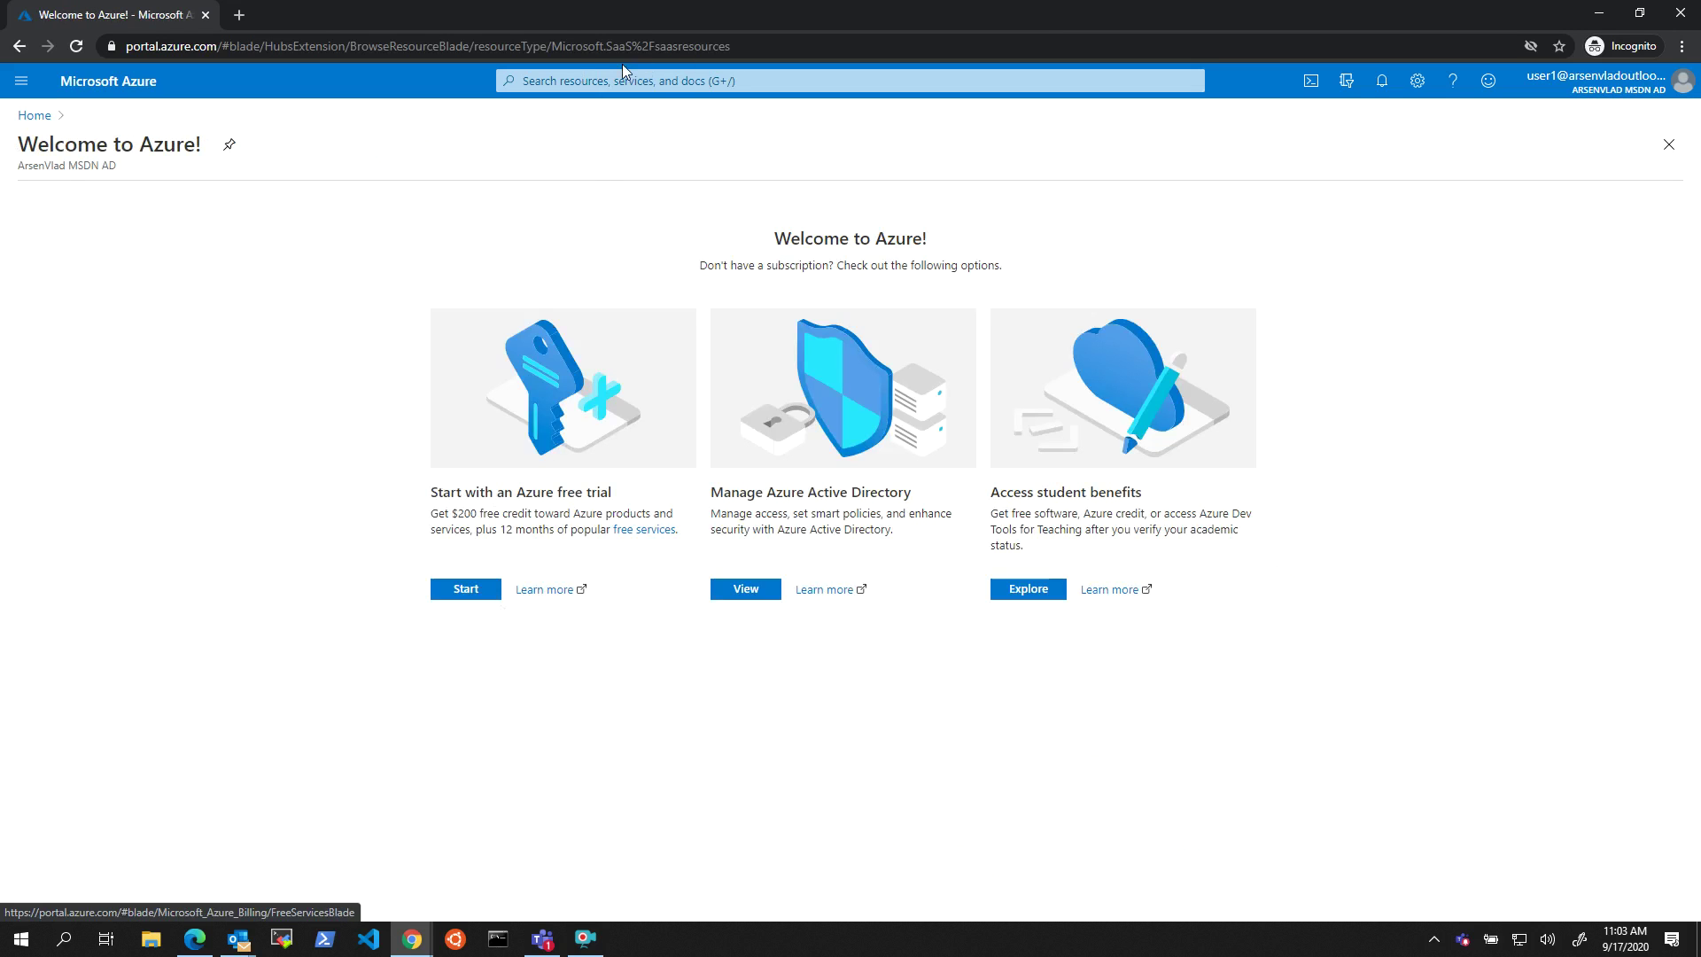
Step: Copy the arsenvladsaas100 overview page's address from the buyer's window and open it in the Incognito window as user1
left_click(1614, 15)
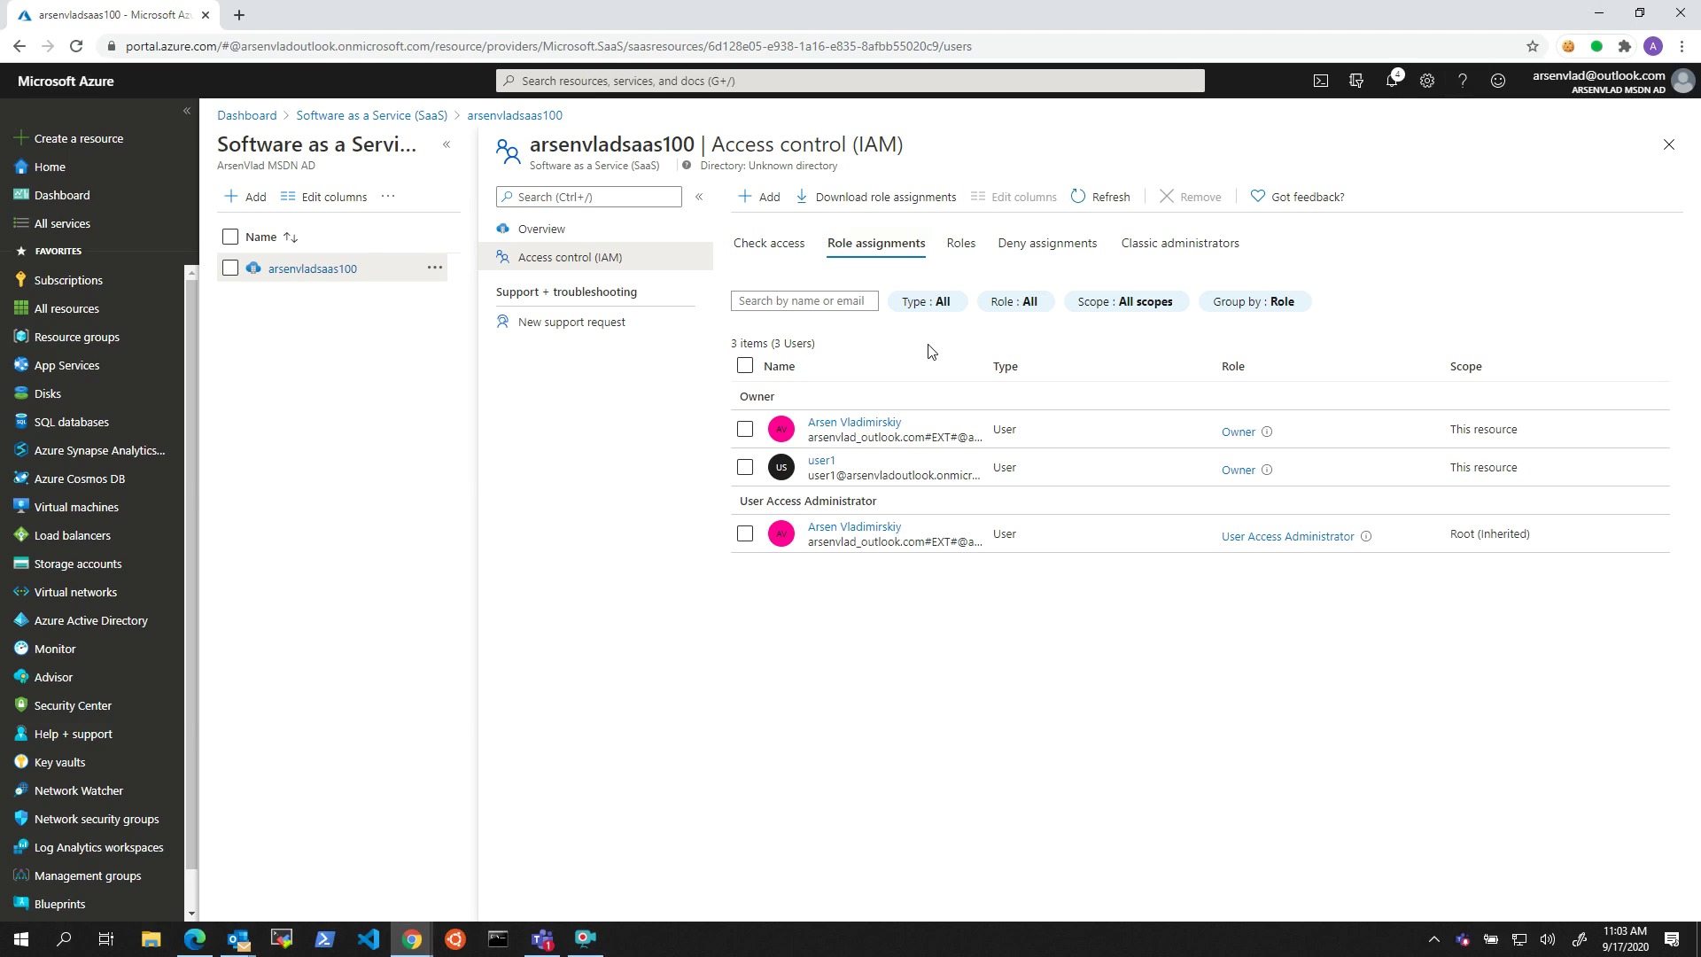
left_click(557, 230)
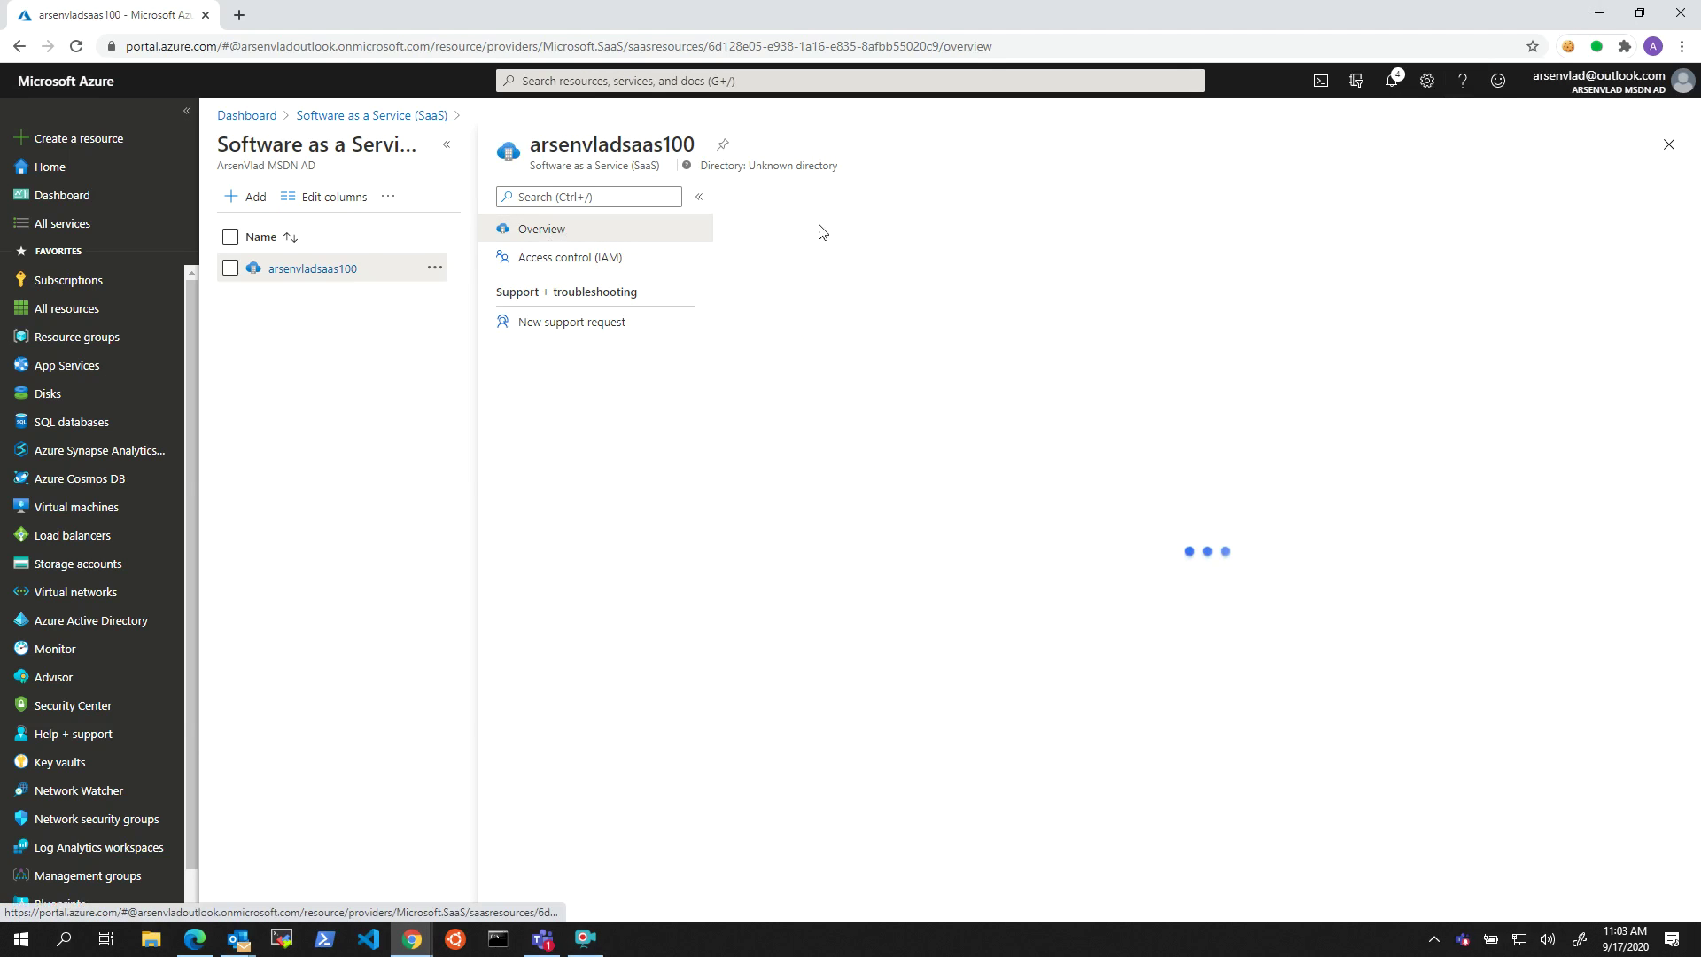
left_click(1070, 45)
key("ctrl+c")
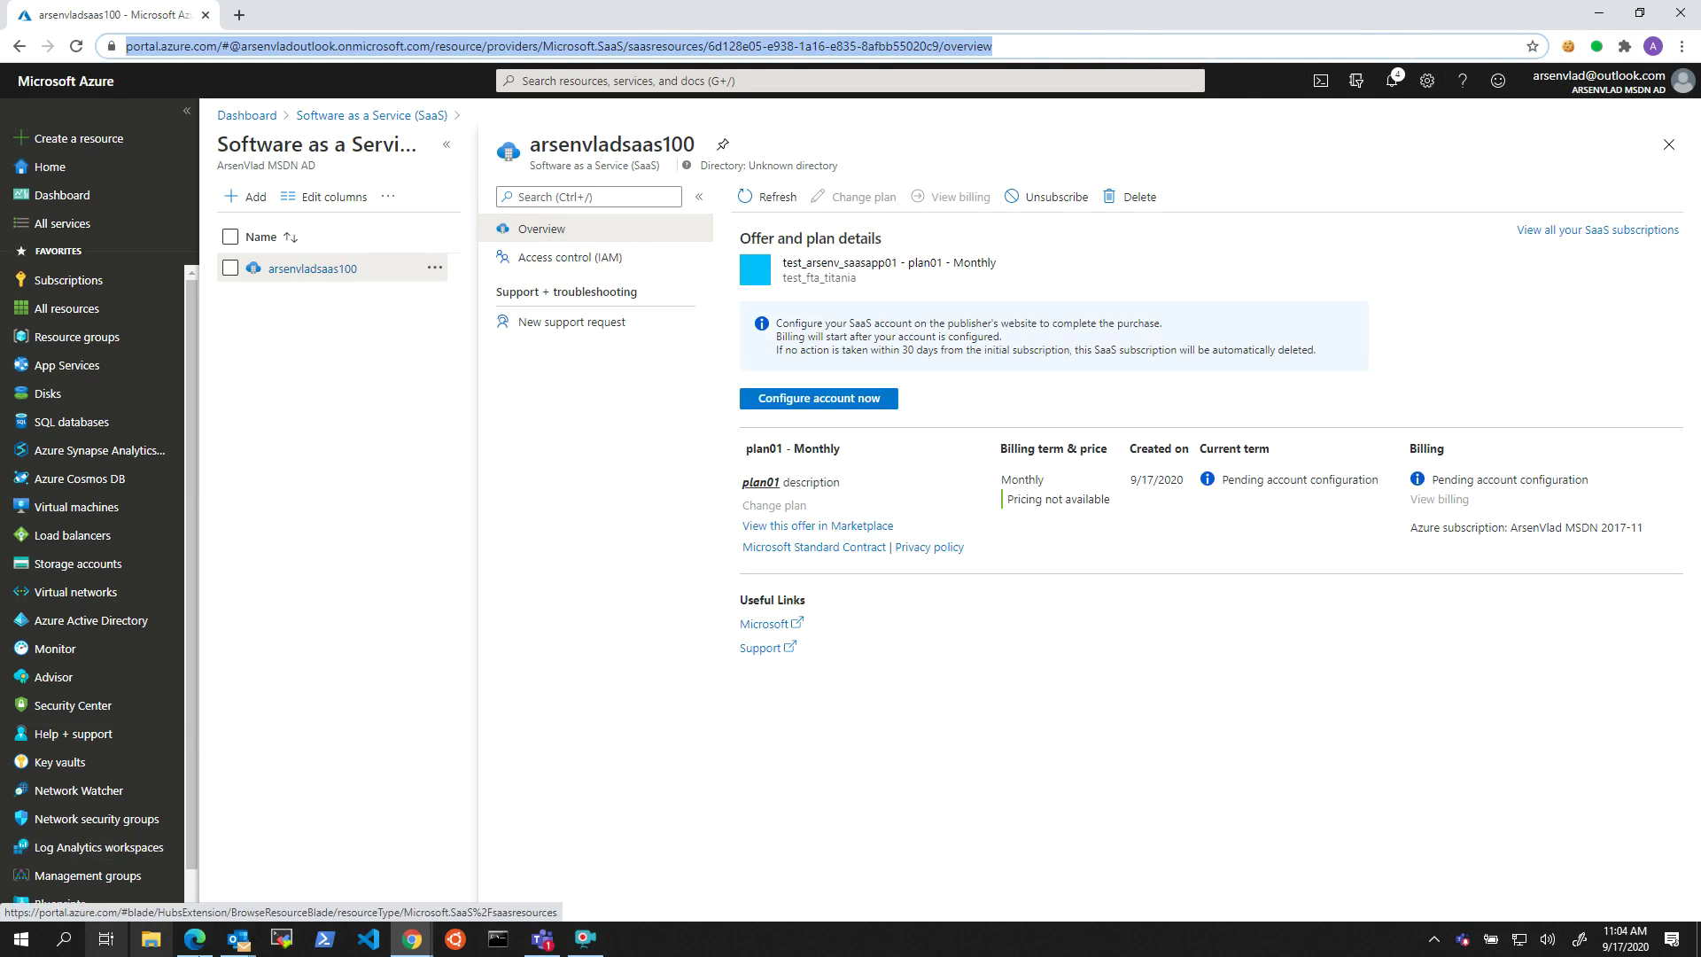
mouse_move(412, 938)
left_click(483, 797)
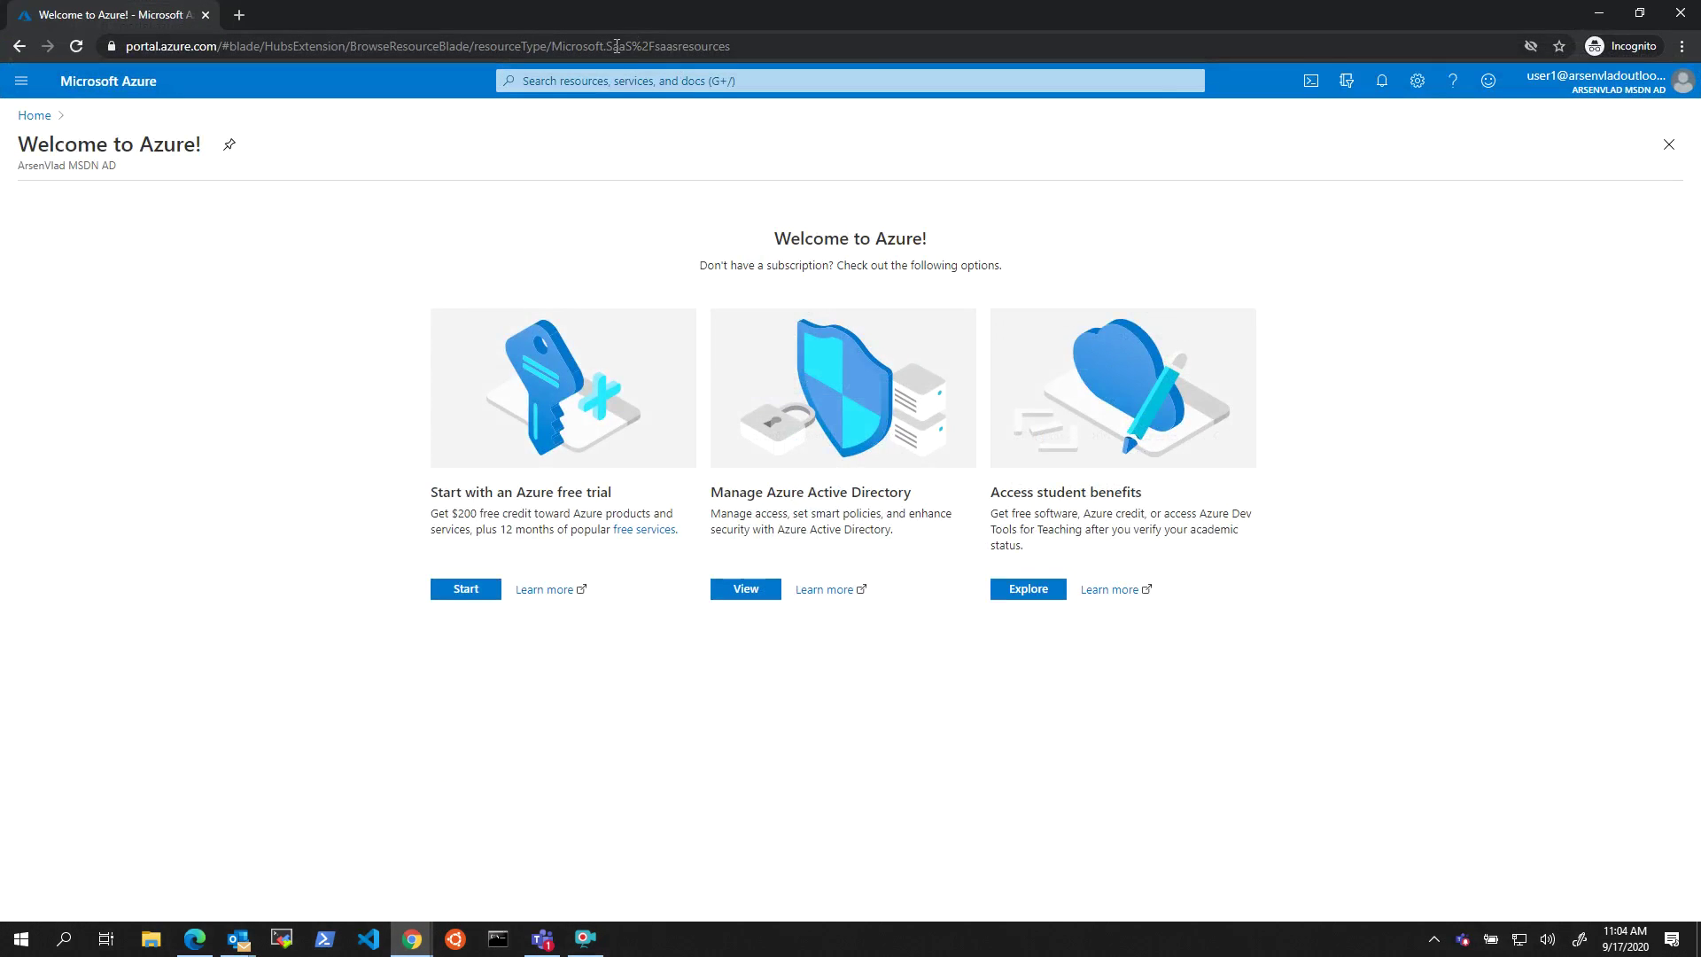
key("ctrl+v")
key("Return")
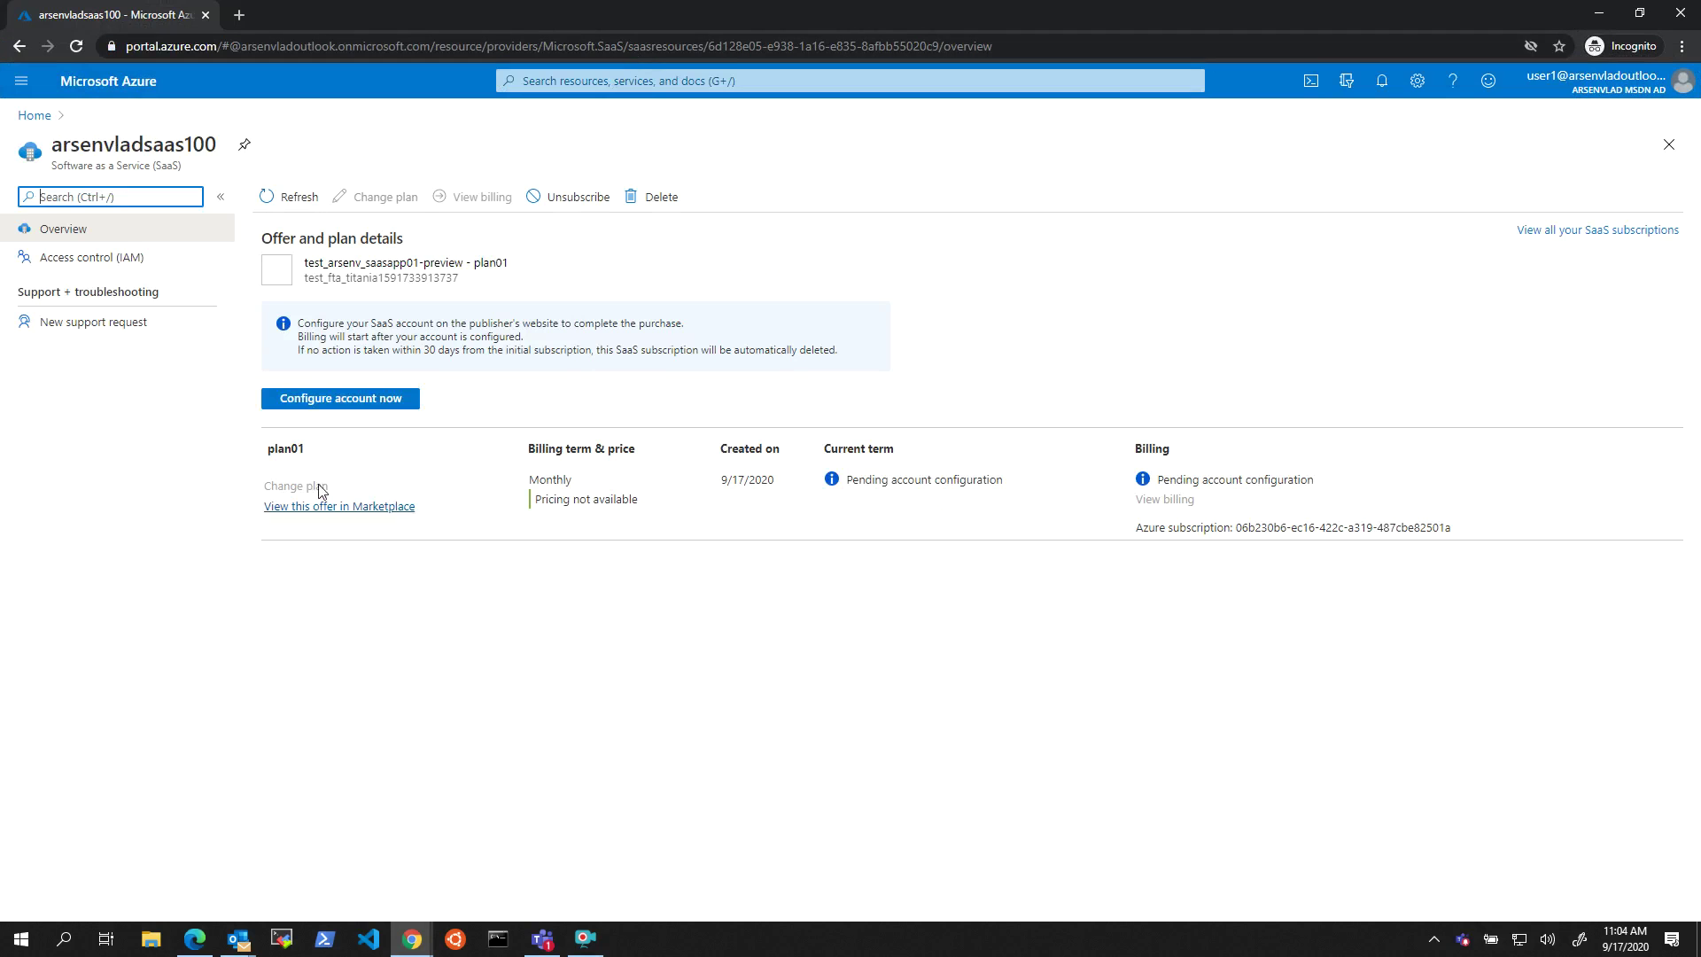
Step: Start the account configuration for arsenvladsaas100 as user1, close the publisher's site tab and reload the resource page
left_click(358, 401)
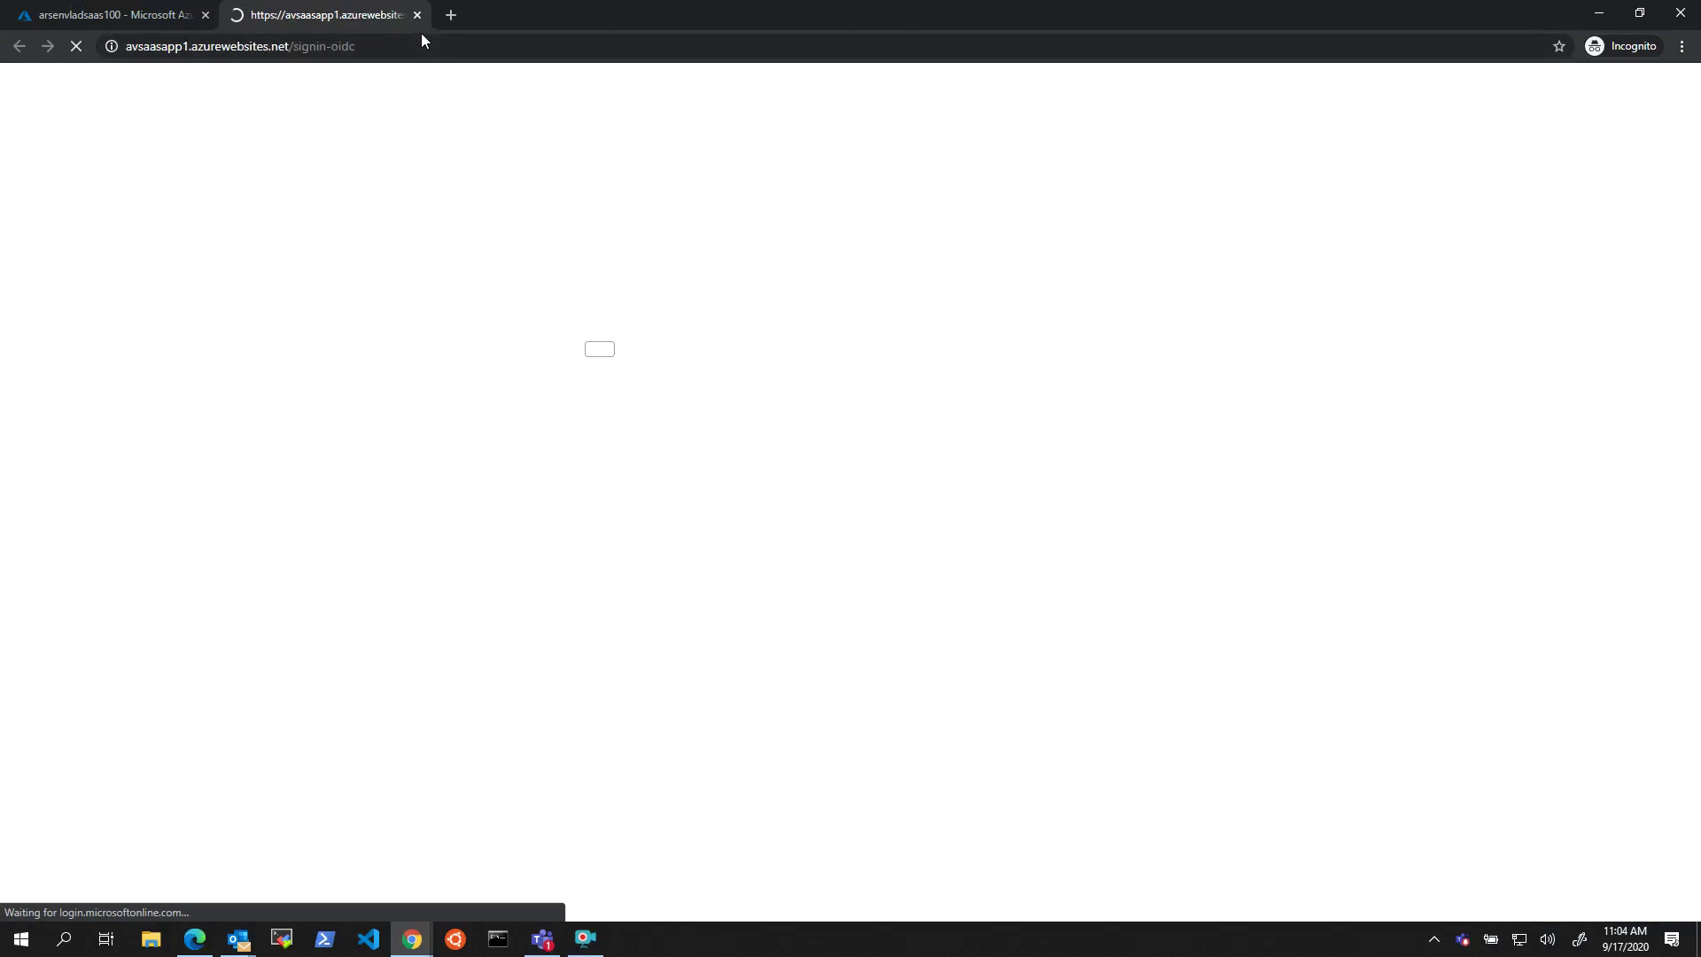
left_click(417, 15)
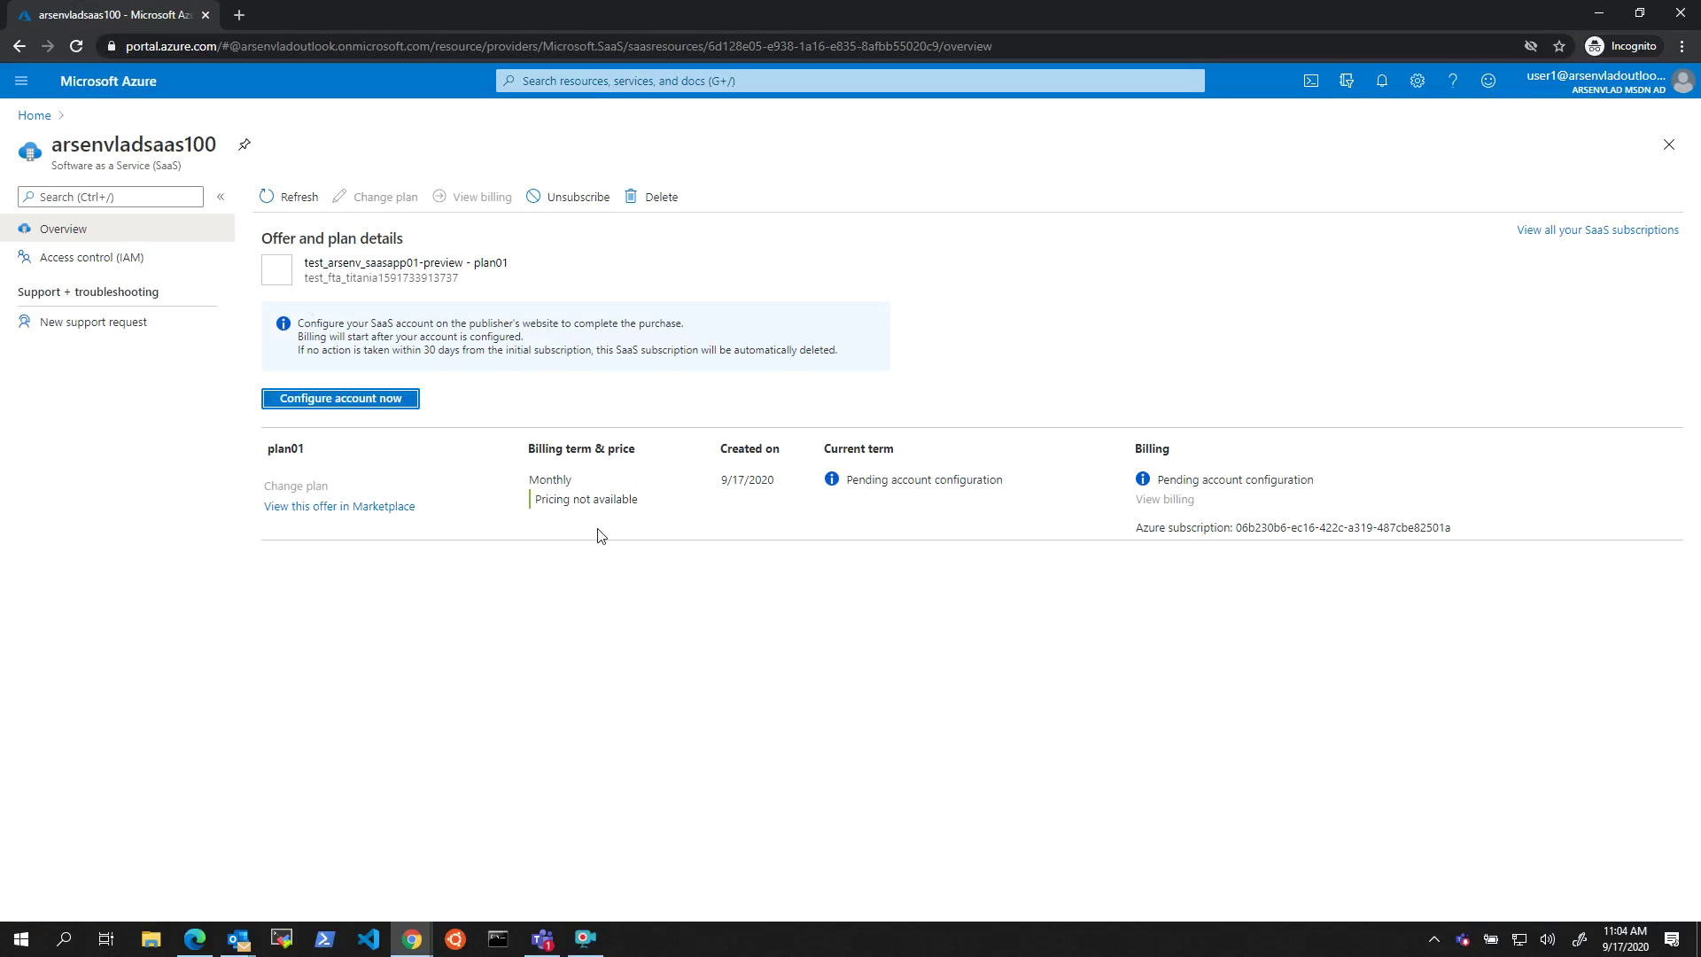
left_click(72, 54)
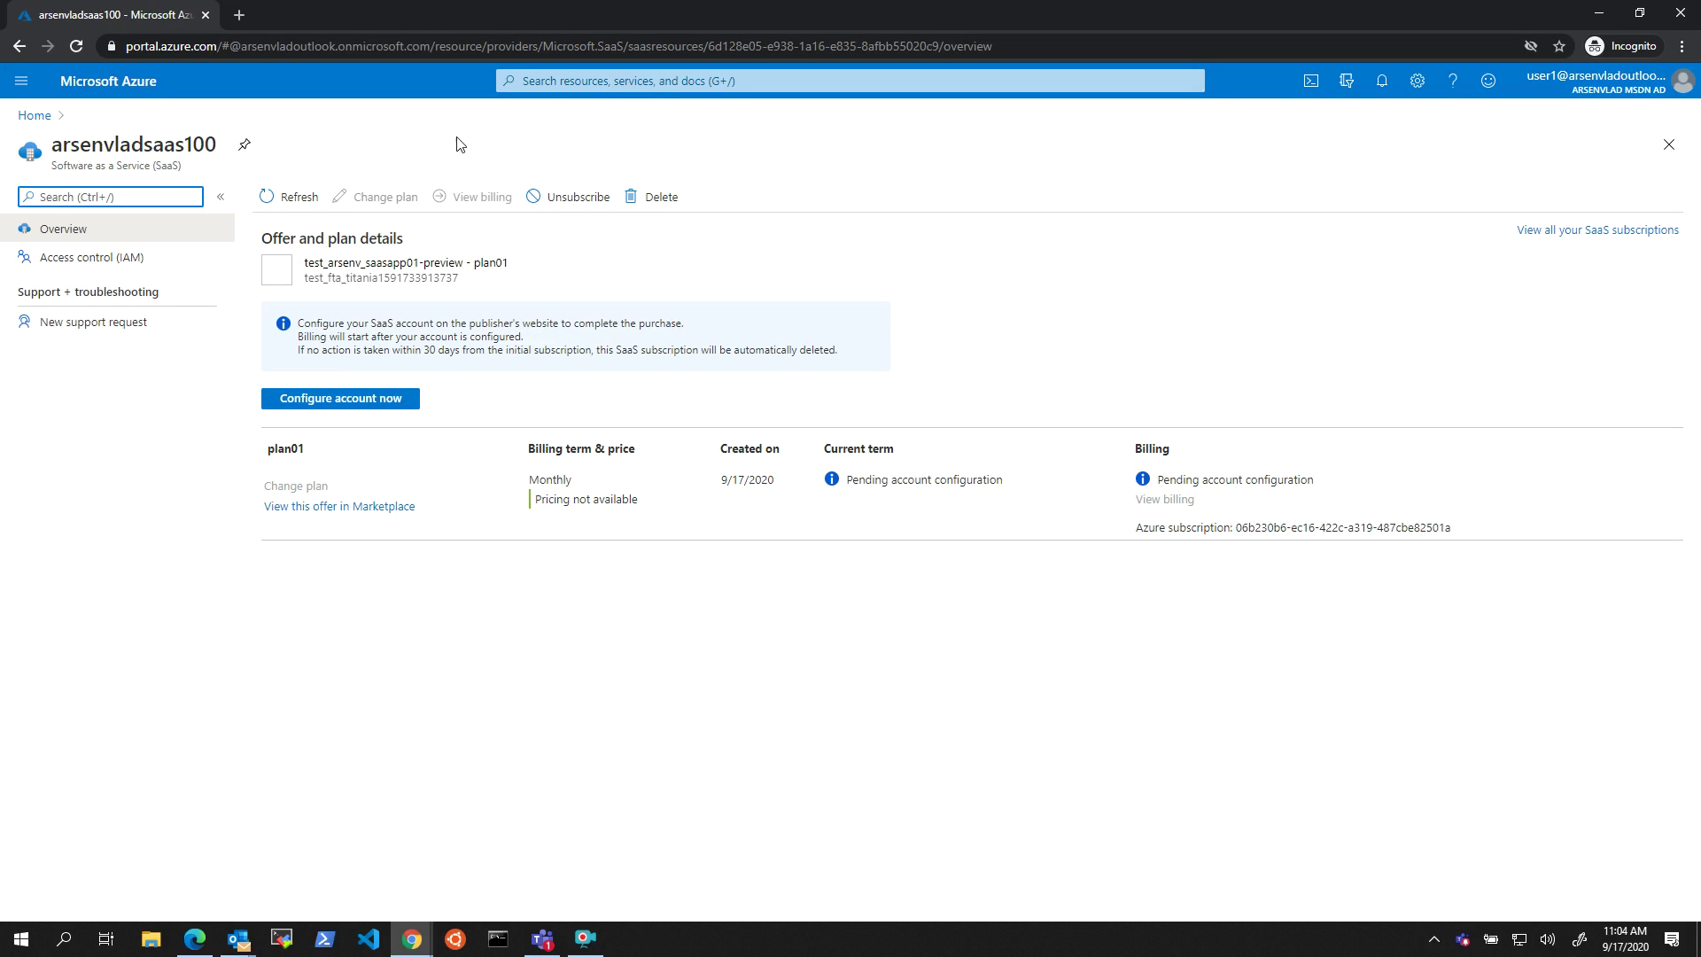
Step: Search for saas and recheck the Software as a Service (SaaS) list as user1, and sign out of that account
left_click(560, 81)
type("saa")
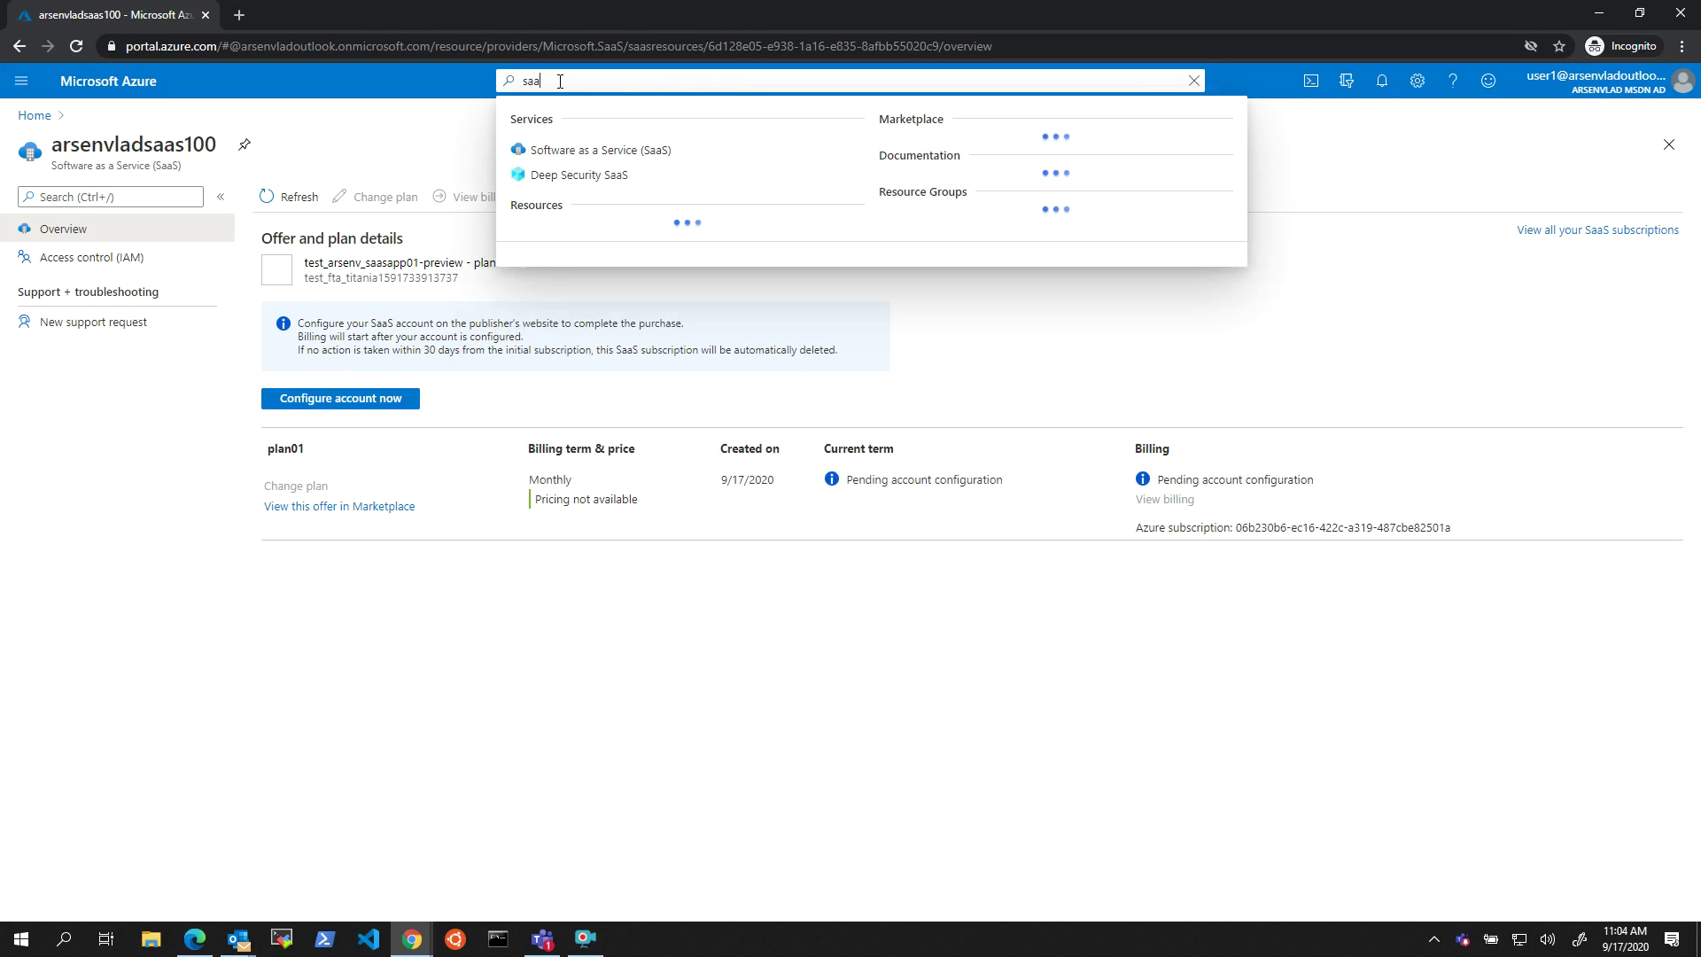
left_click(576, 151)
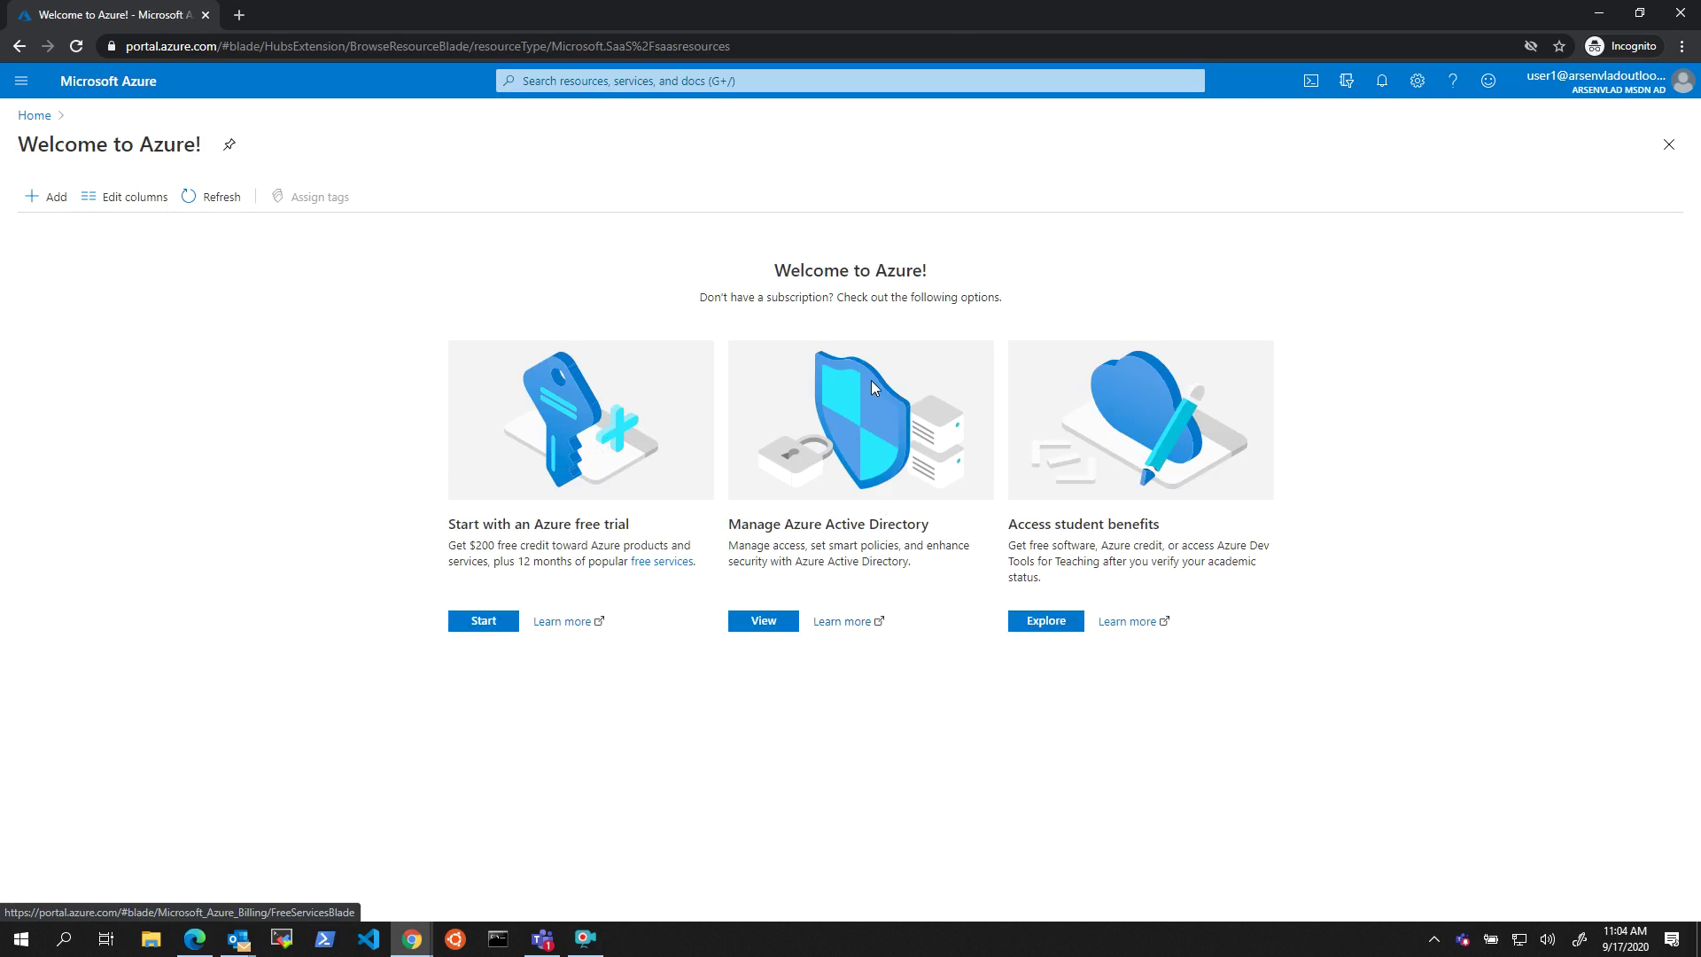
left_click(1595, 82)
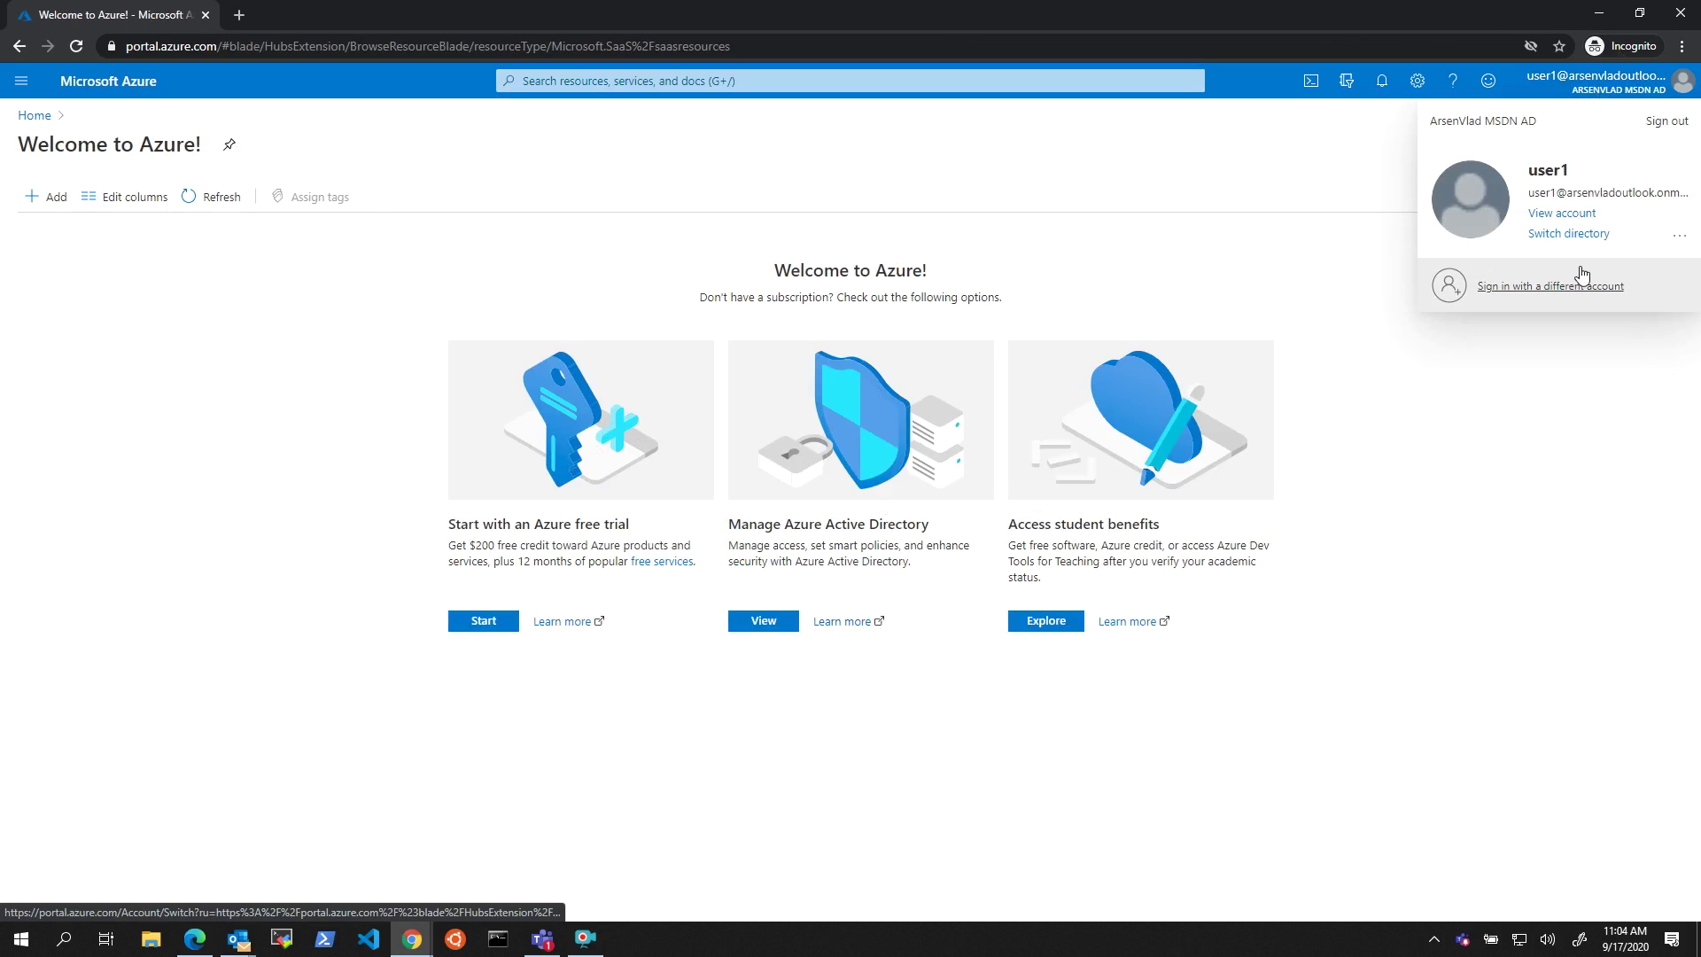
left_click(1666, 120)
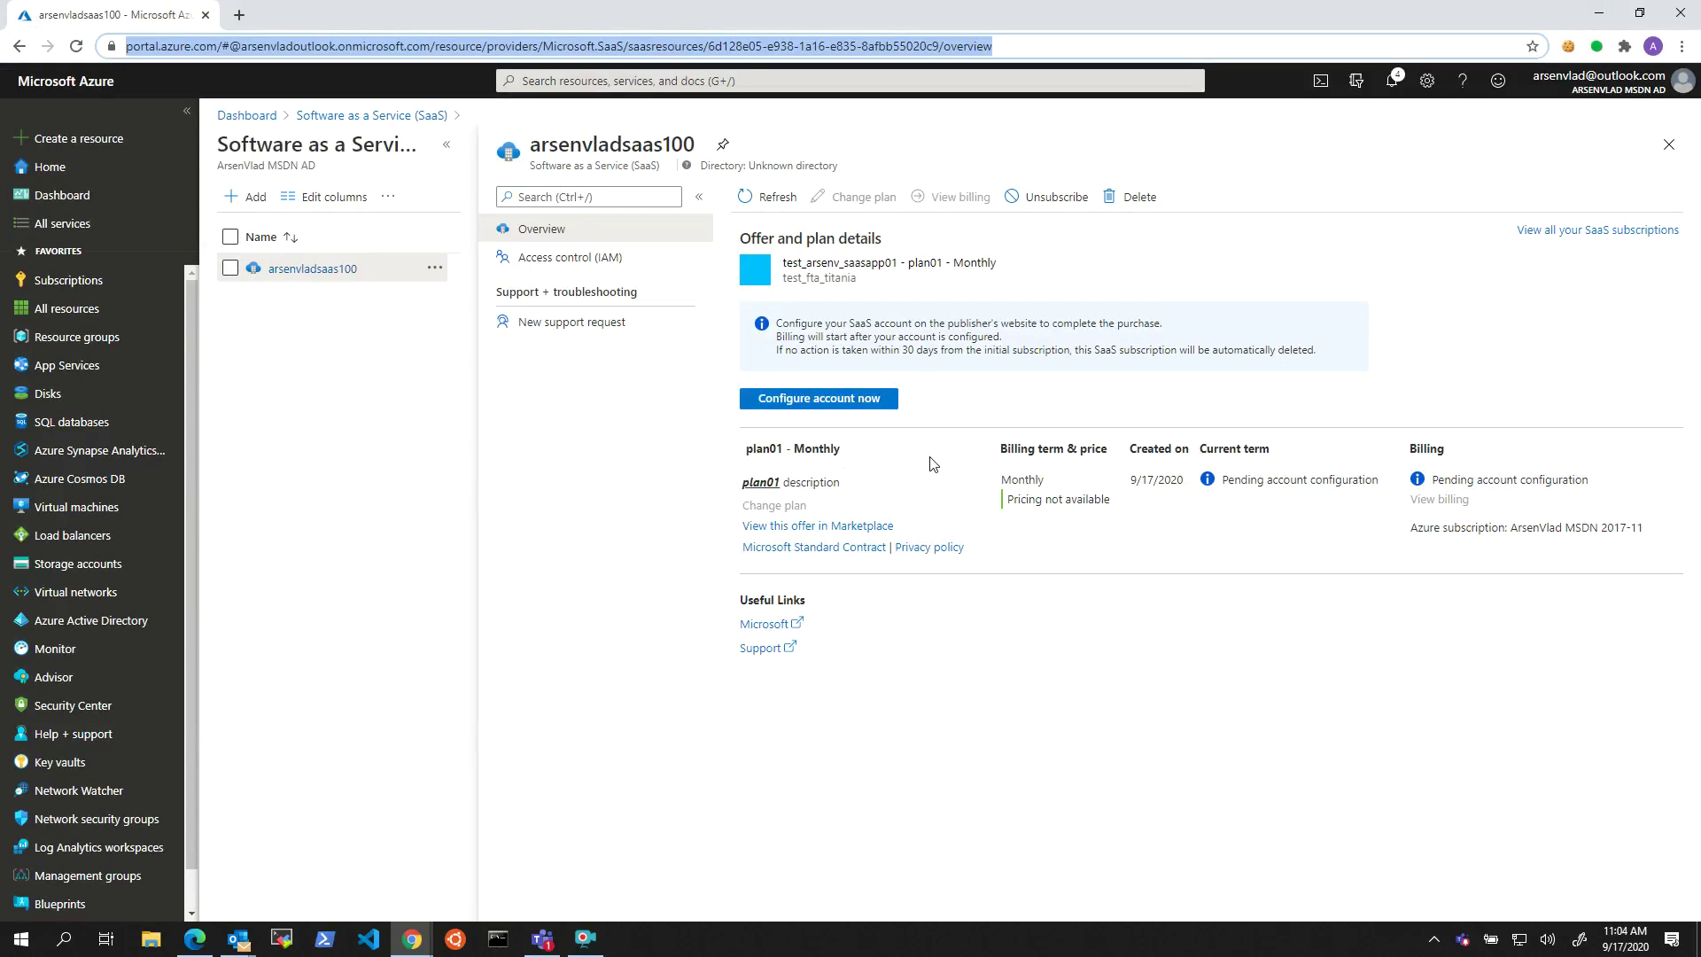
Step: Open the access control (IAM) page of the MSDN 2017-11 subscription in the buyer's window
left_click(83, 280)
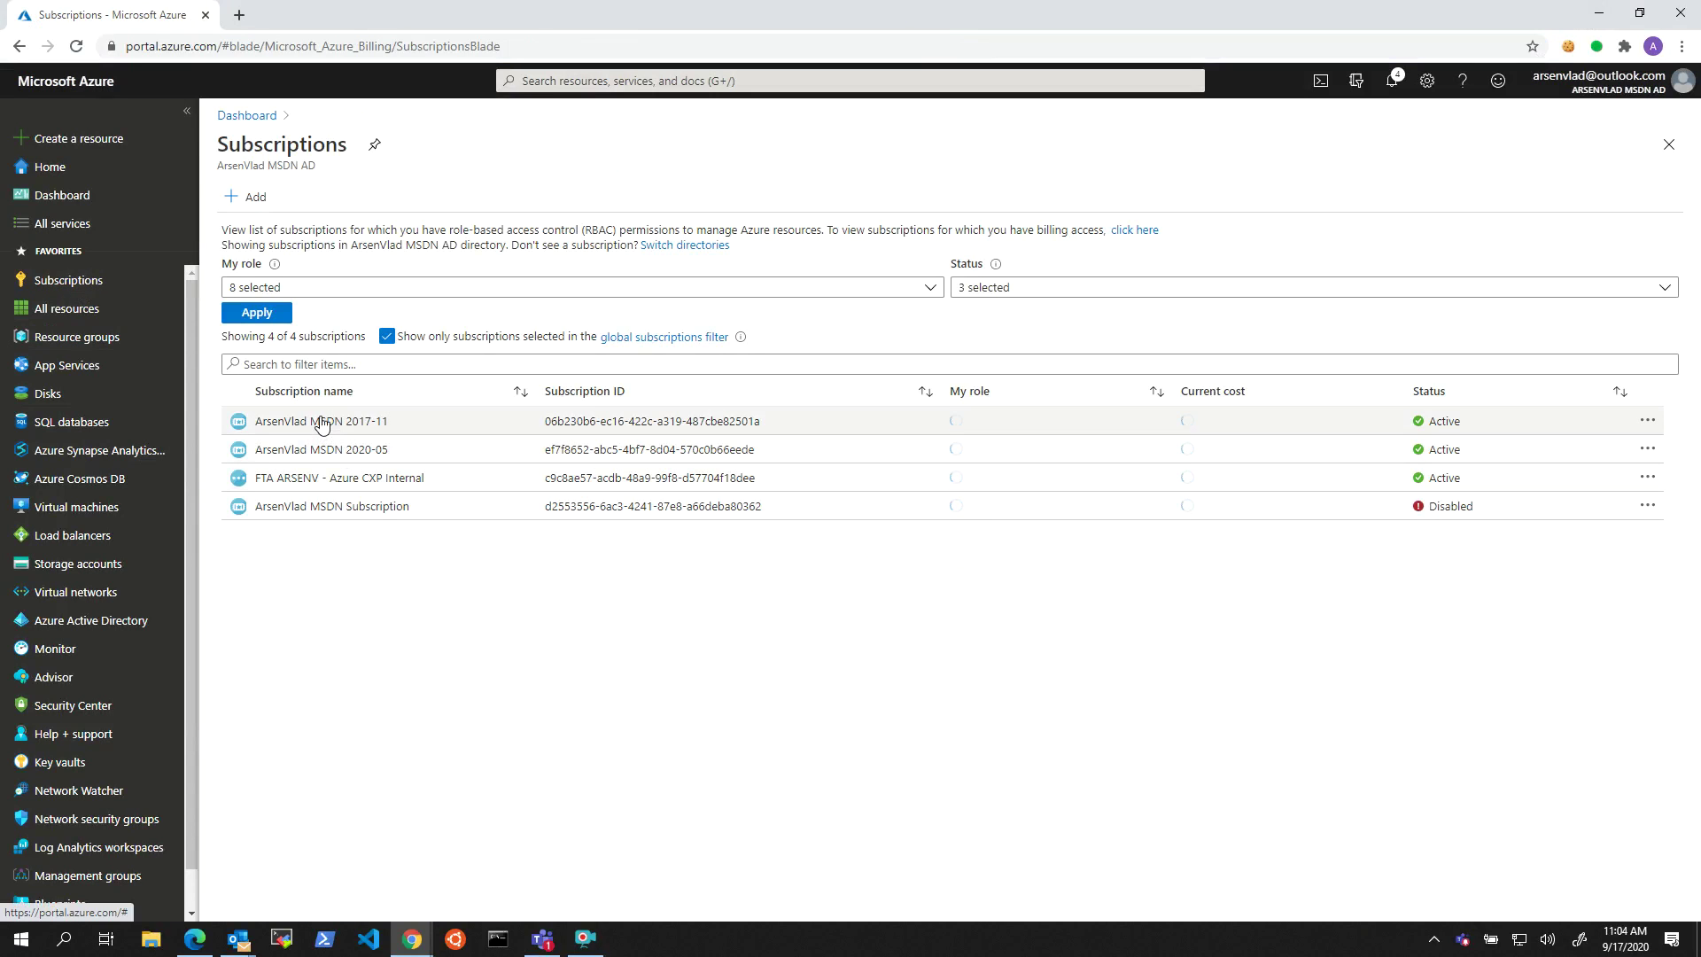
left_click(372, 422)
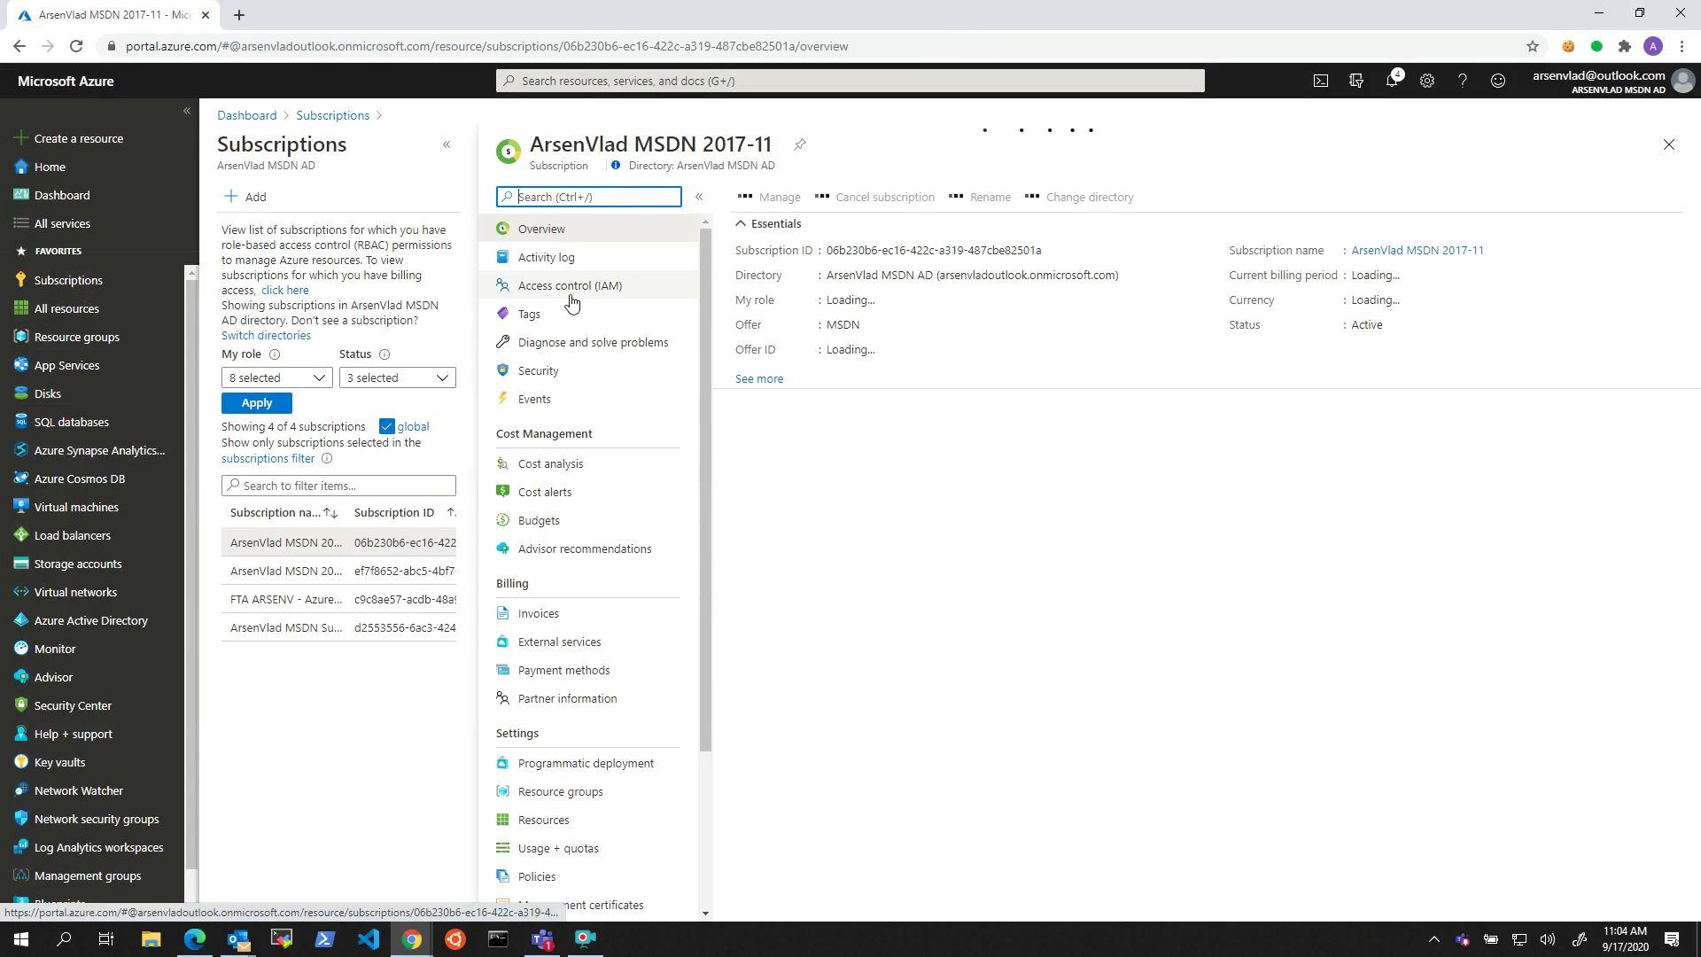
left_click(570, 288)
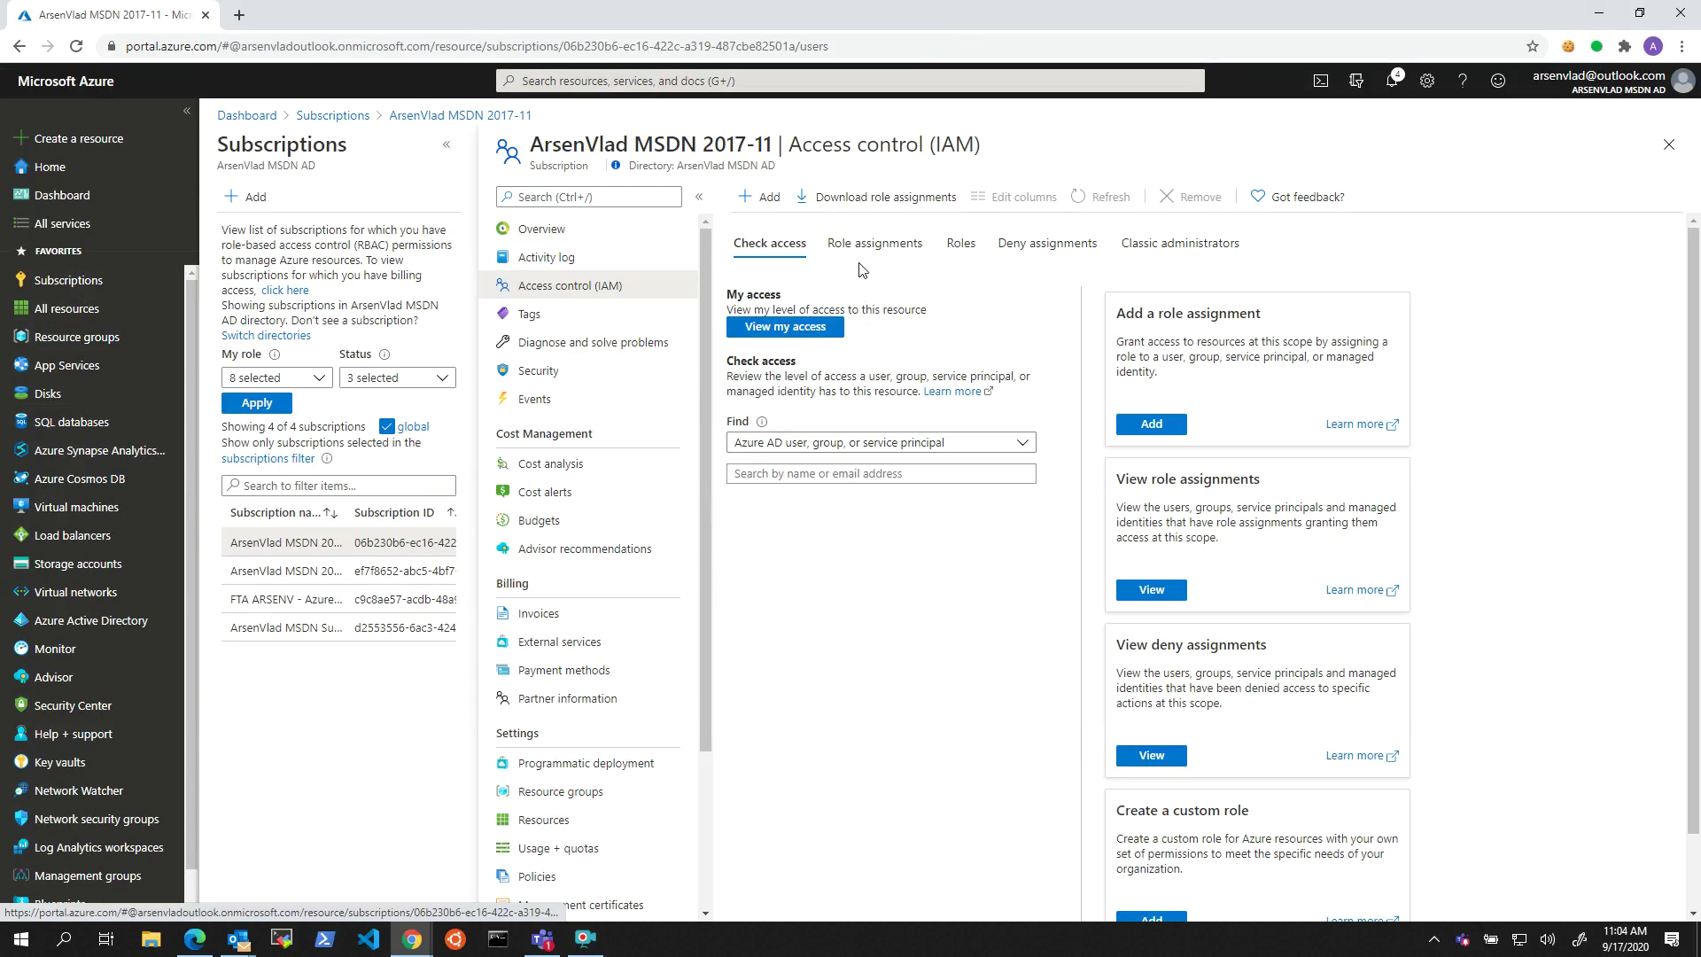
Step: Add a role assignment giving user1 the Reader role on the MSDN 2017-11 subscription and save it
left_click(760, 196)
left_click(796, 232)
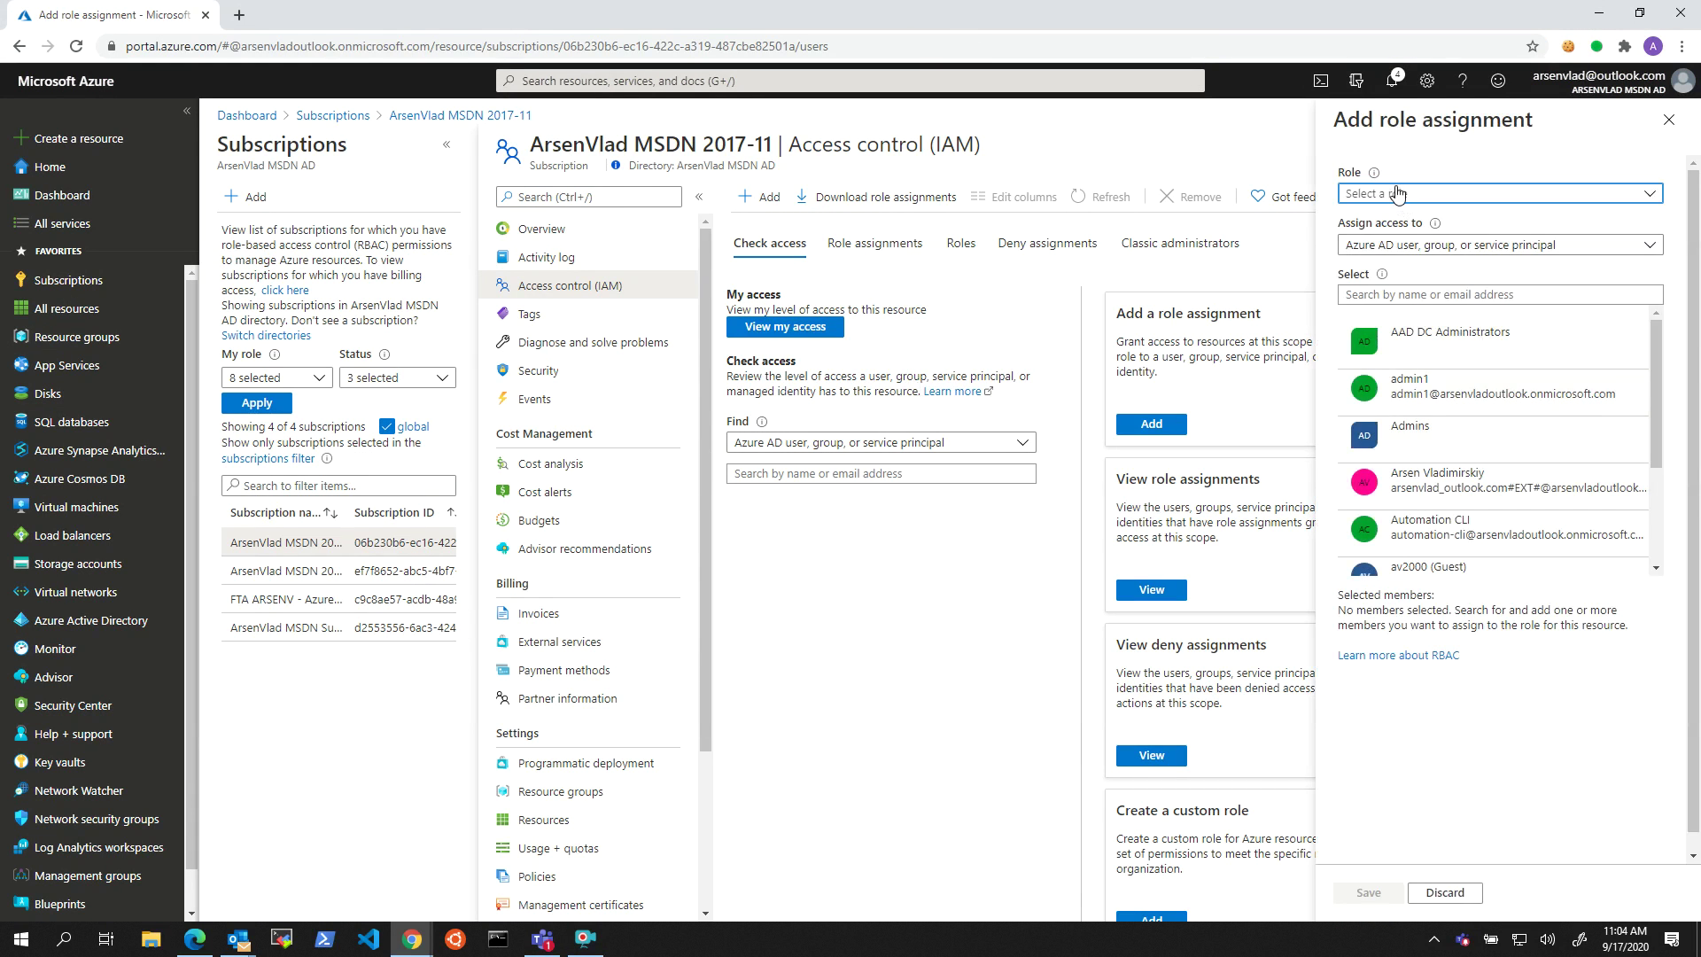
left_click(1400, 195)
left_click(1381, 319)
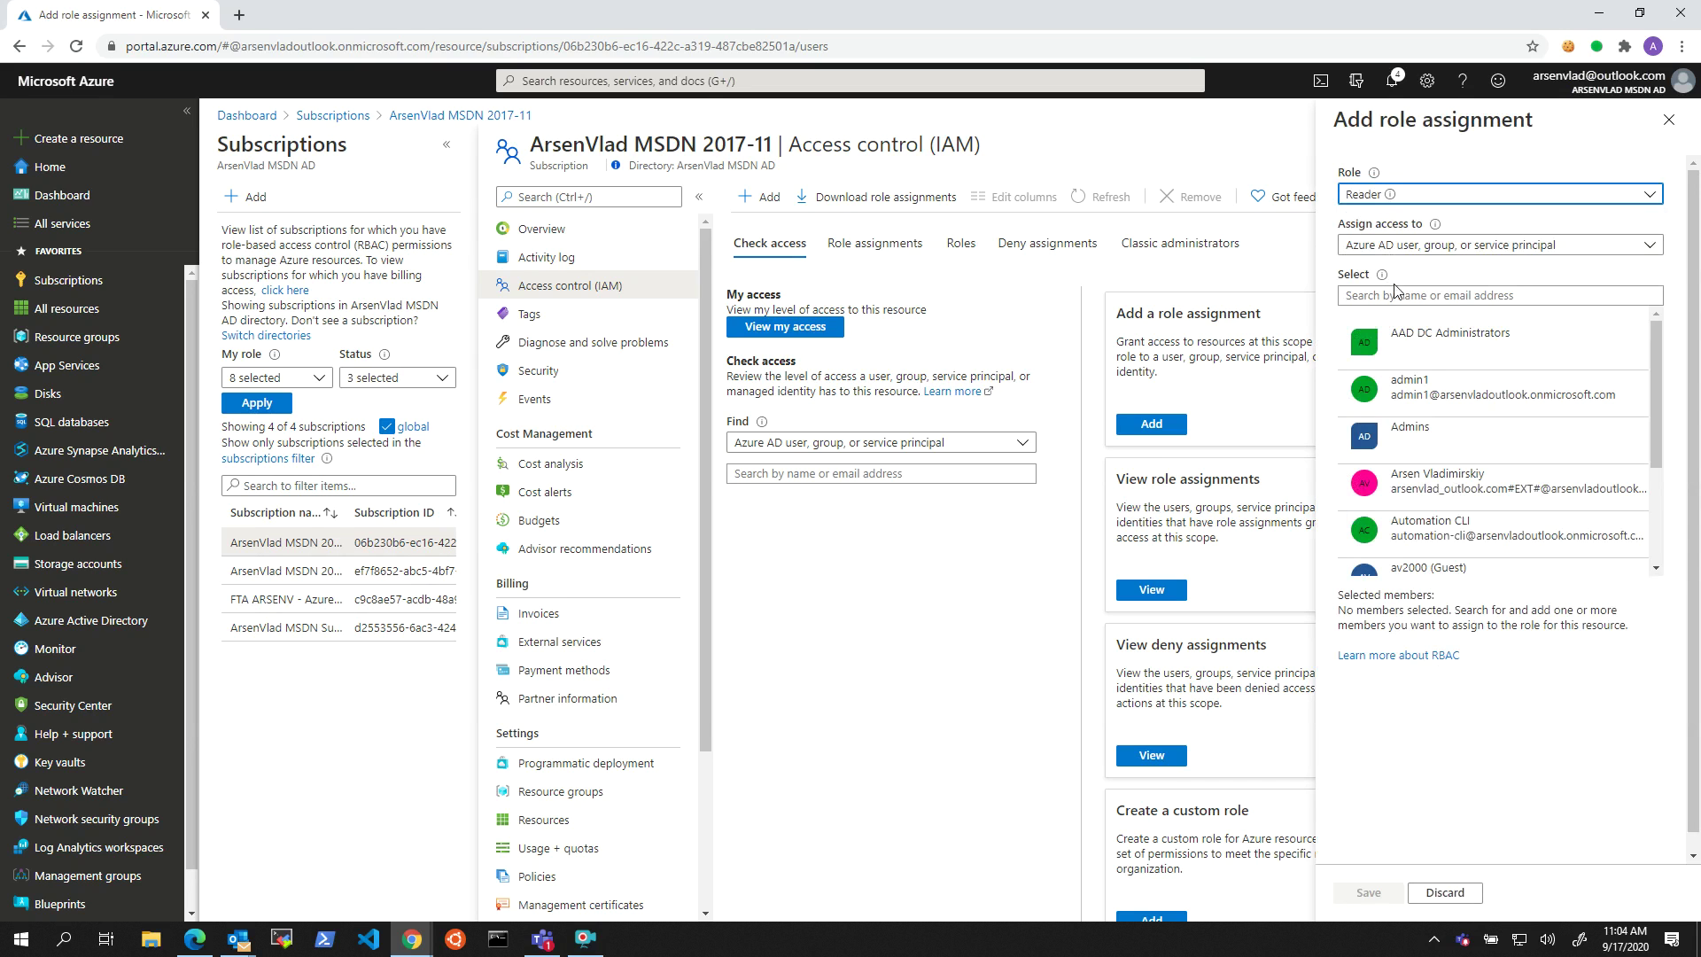
scroll(1453, 408, "down", 2)
left_click(1462, 532)
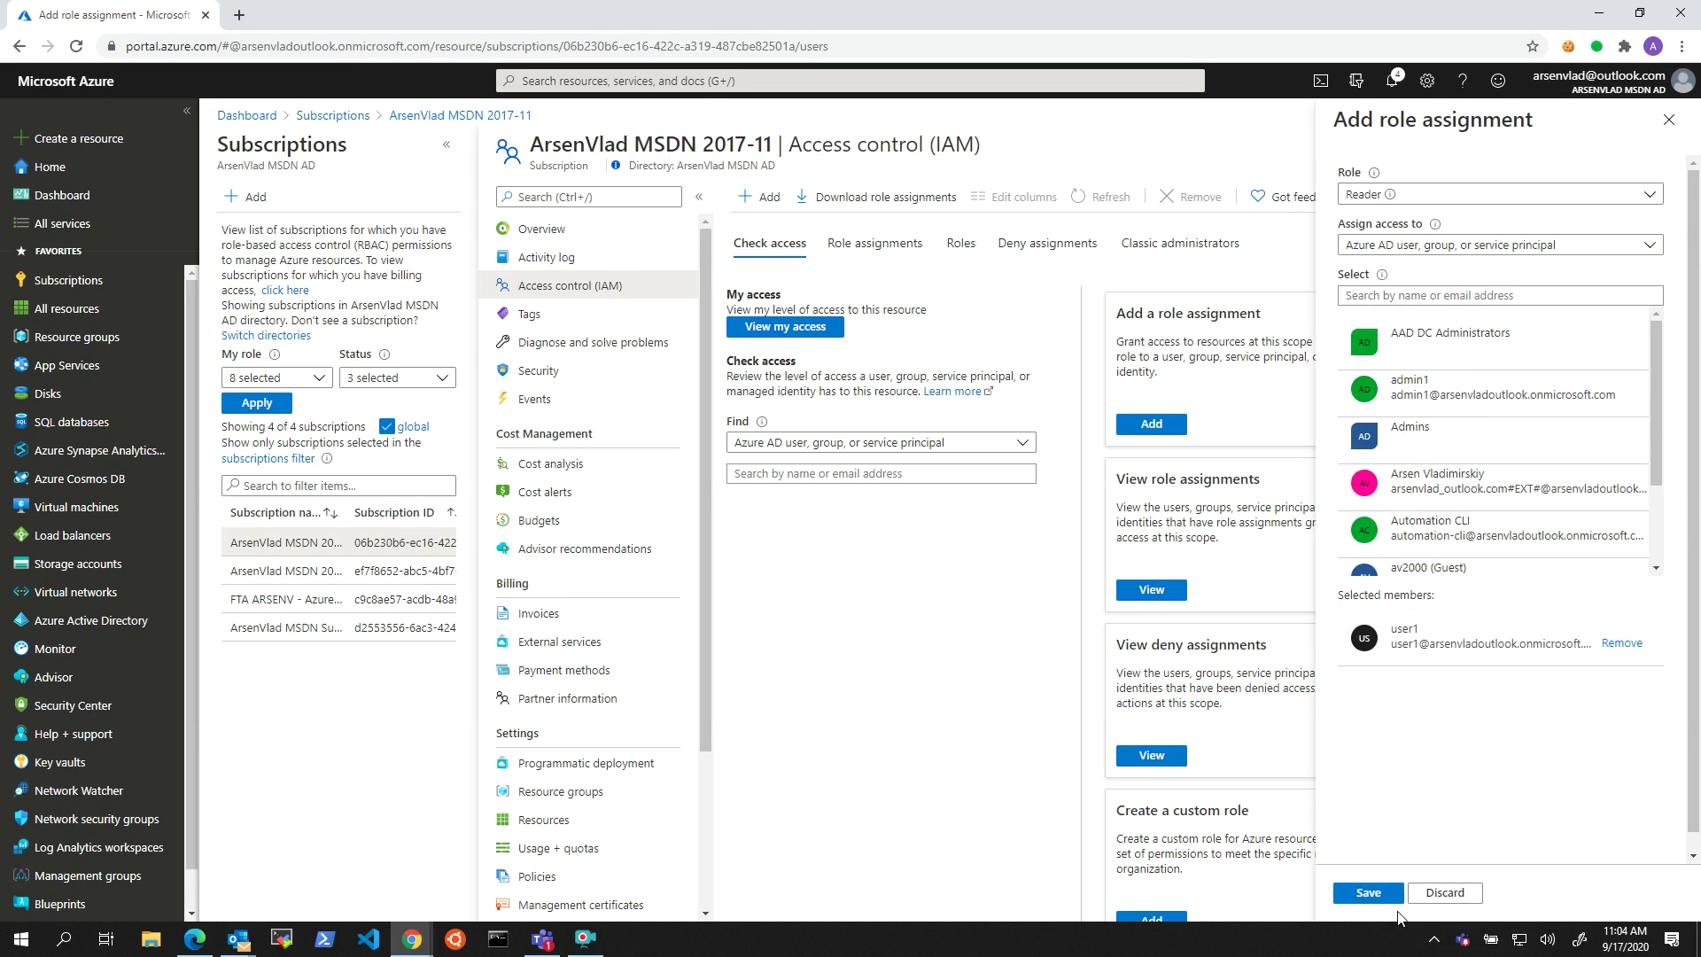
left_click(1371, 893)
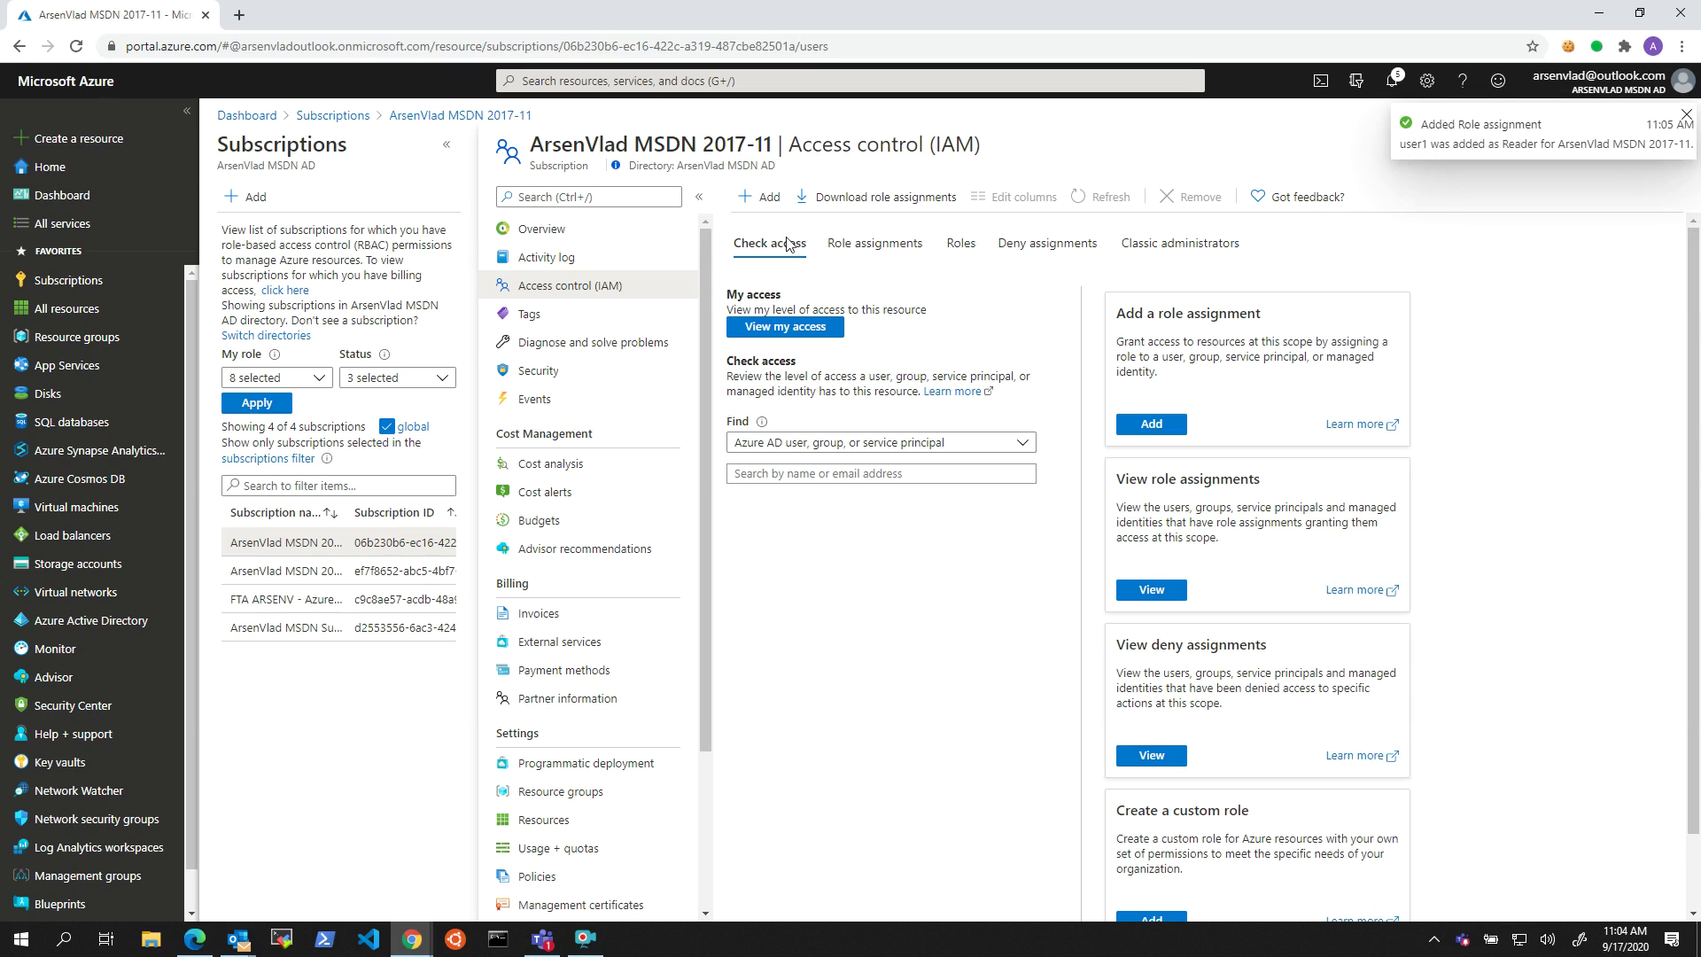
Step: Switch to the Incognito window and sign in to Azure as user1 with the account password, choosing to stay signed in
left_click(408, 945)
left_click(507, 855)
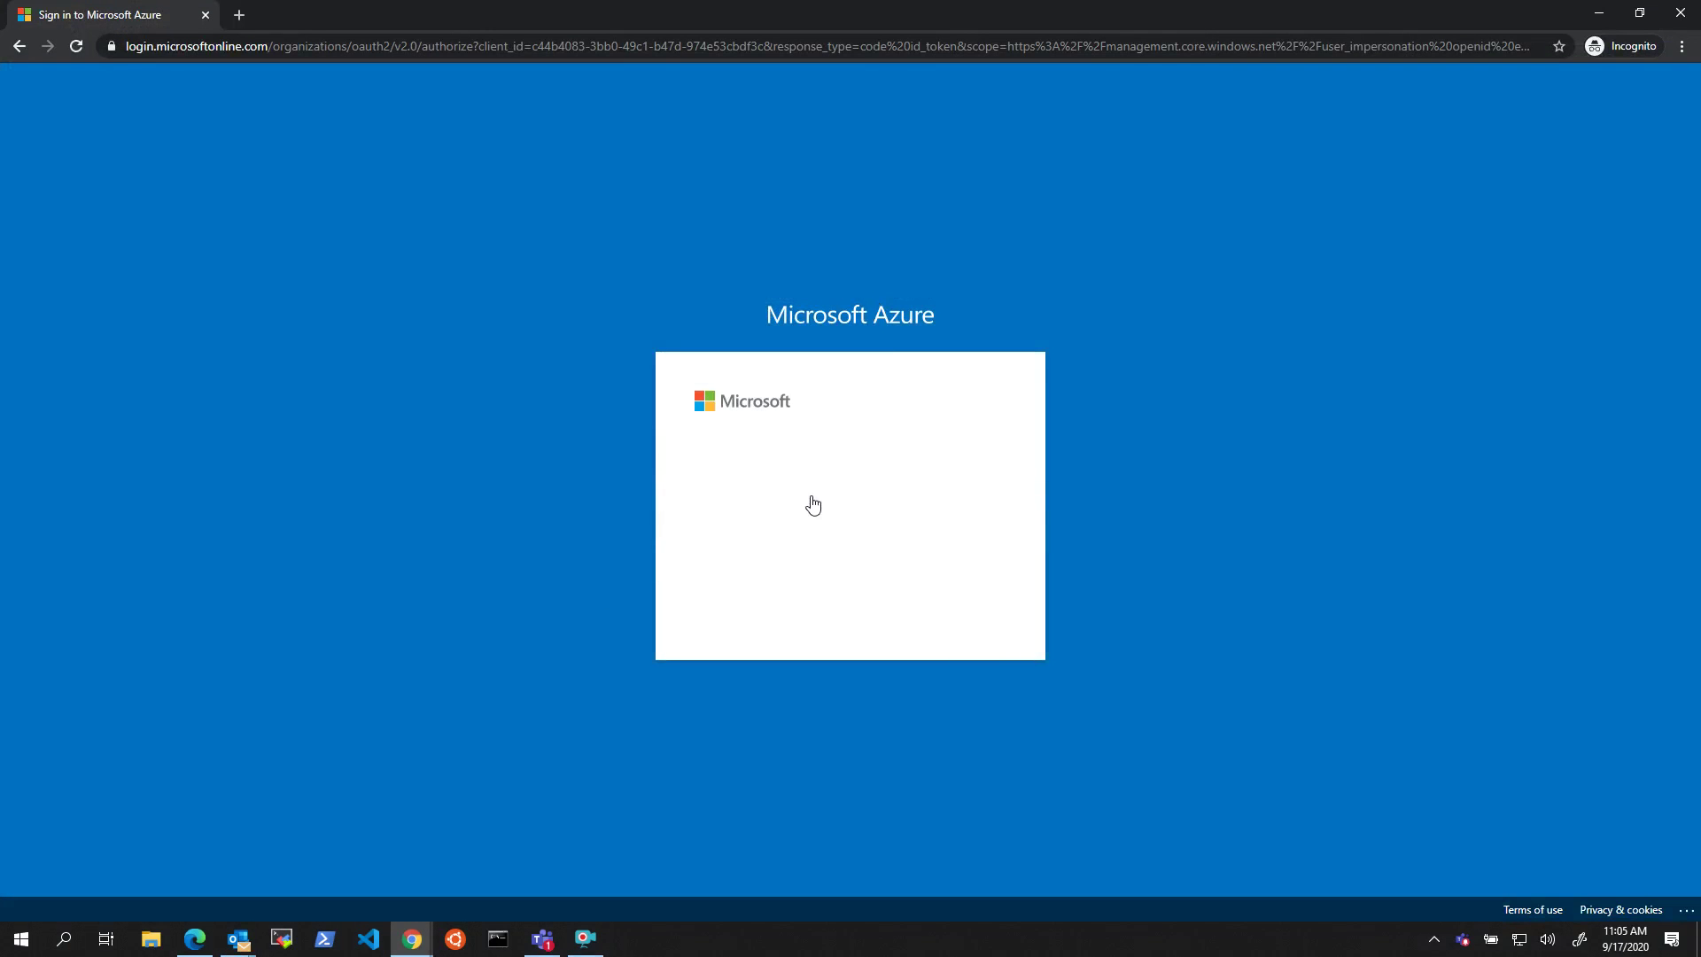
key("Return")
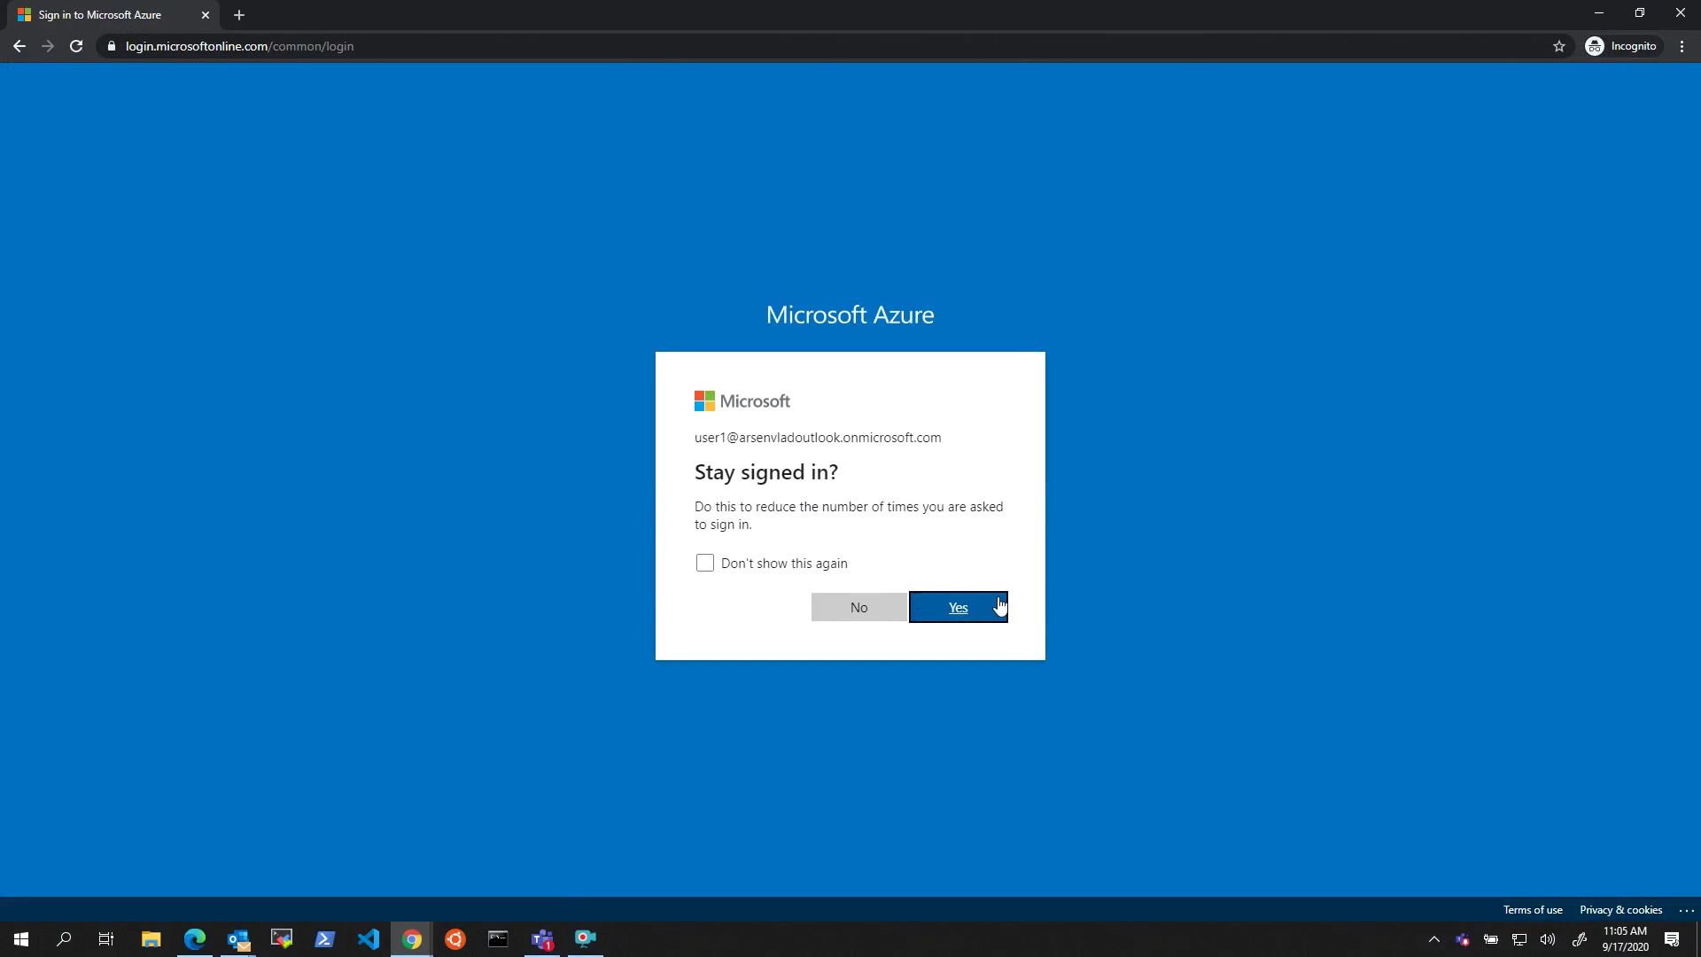
left_click(960, 608)
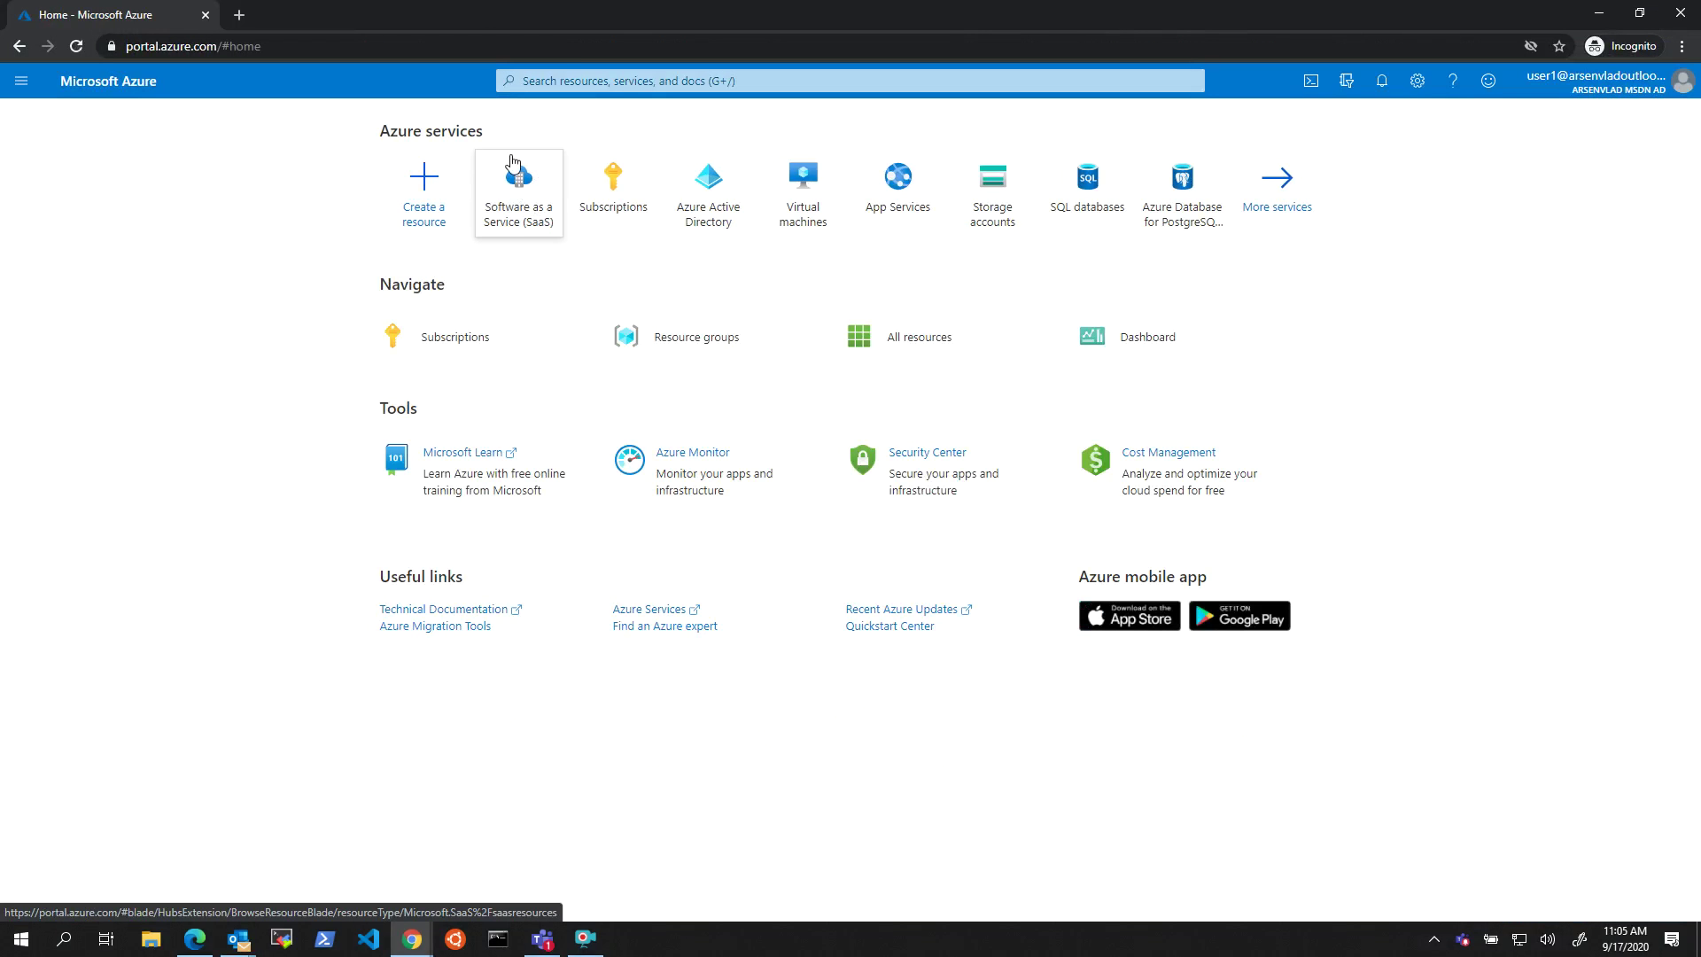
Step: Check which subscriptions user1 can see and close the Subscriptions list
mouse_move(516, 212)
key("ctrl+2")
left_click_drag(474, 157, 584, 247)
key("Escape")
left_click(623, 180)
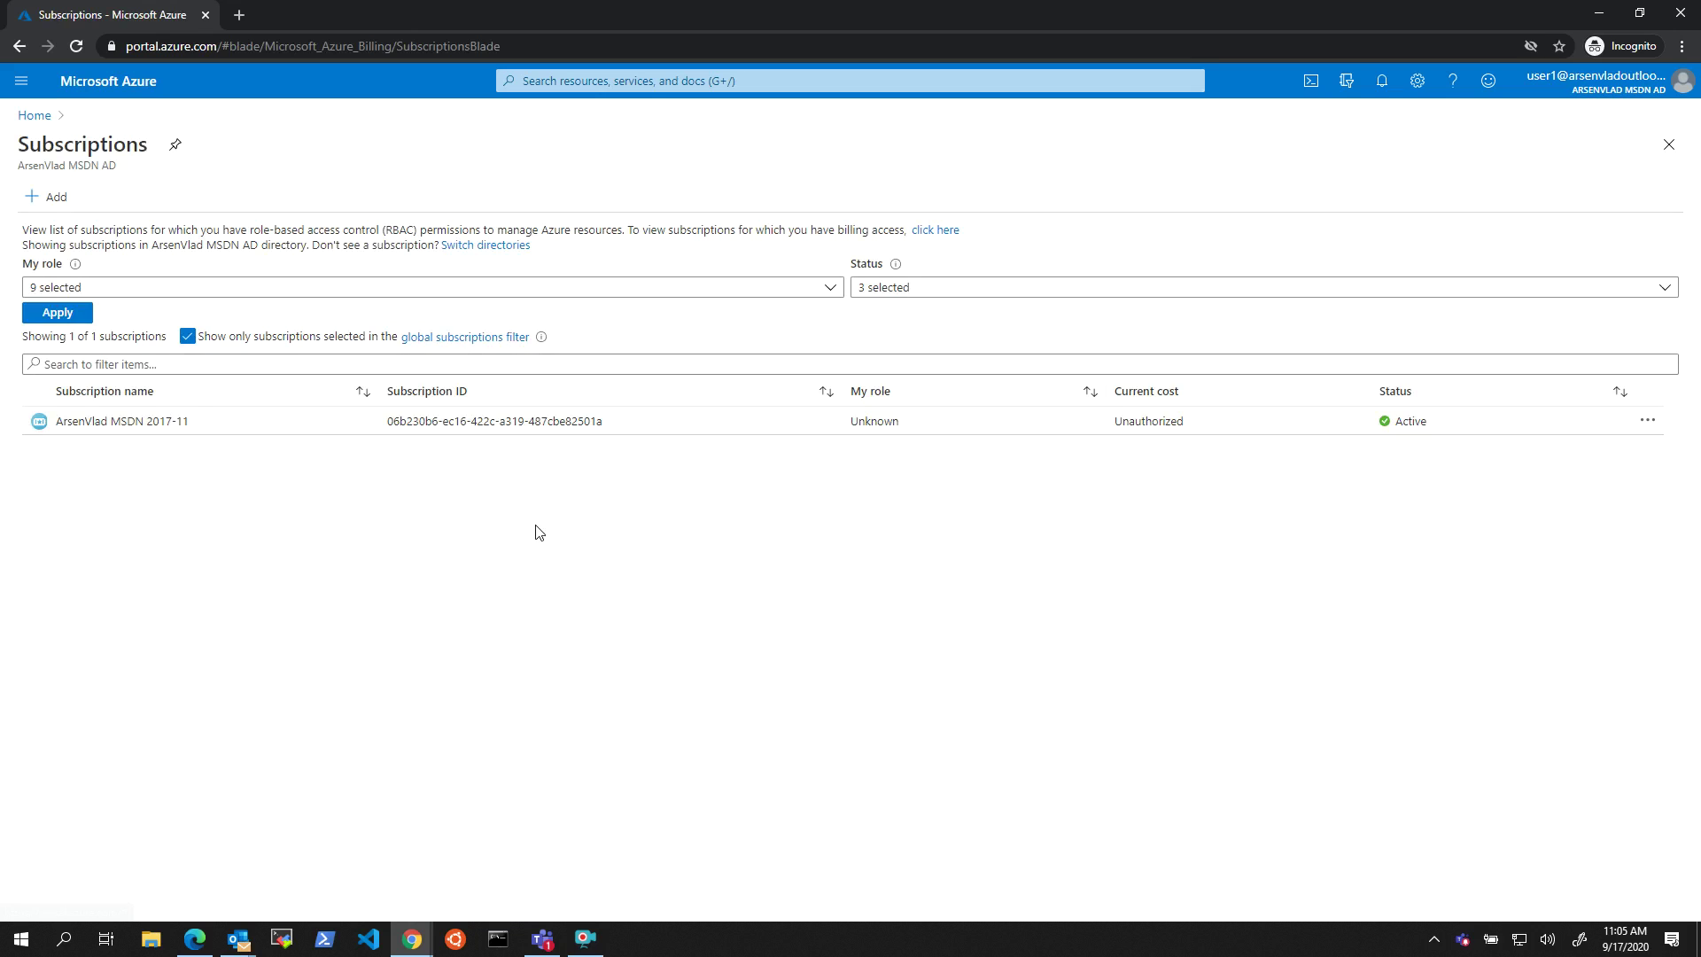
left_click(1667, 146)
Step: Open arsenvladsaas100 from user1's Software as a Service (SaaS) list, review its role assignments and close the resource
left_click(592, 206)
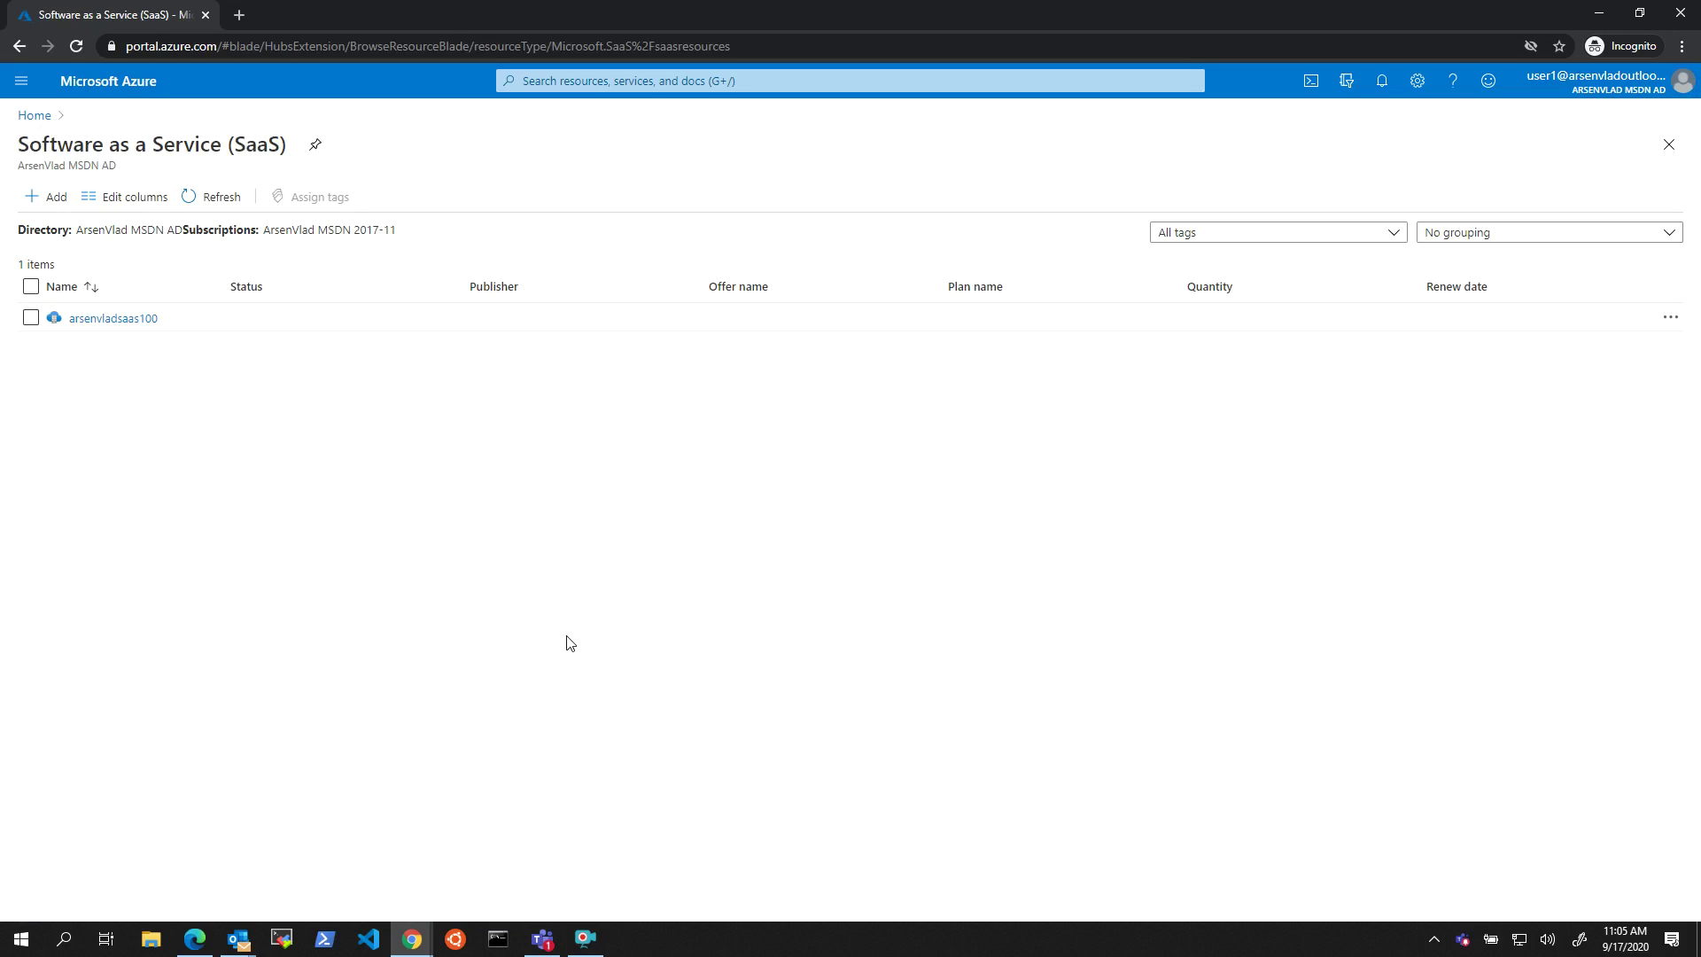
left_click(125, 318)
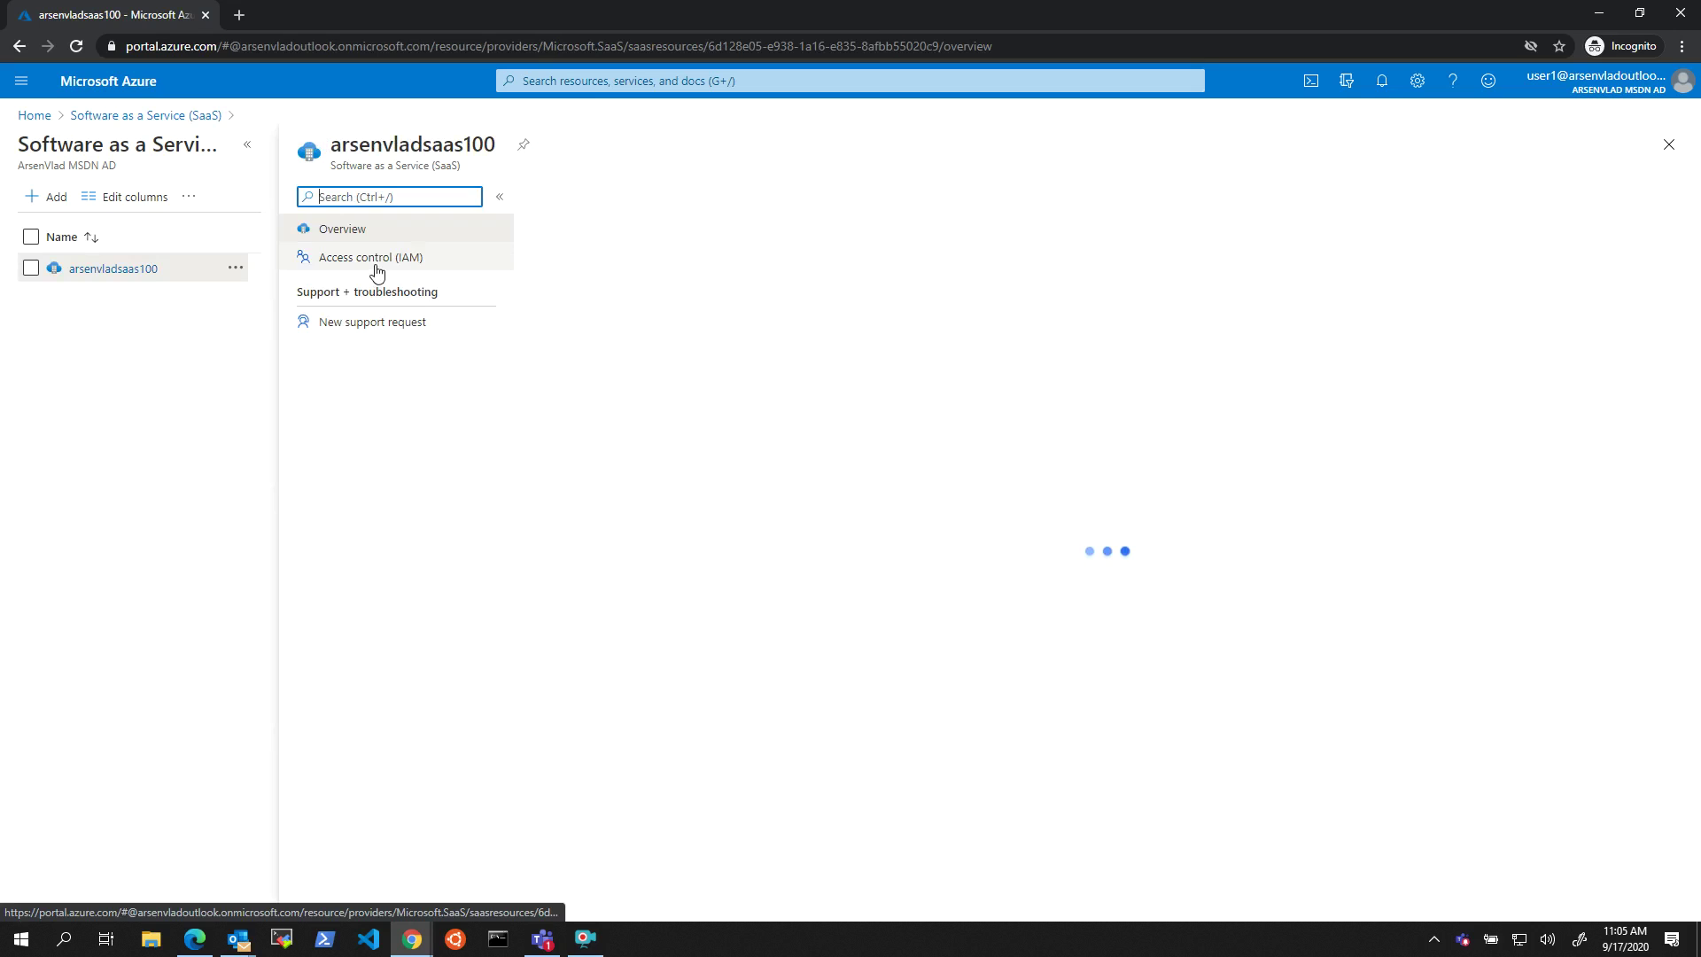
left_click(376, 268)
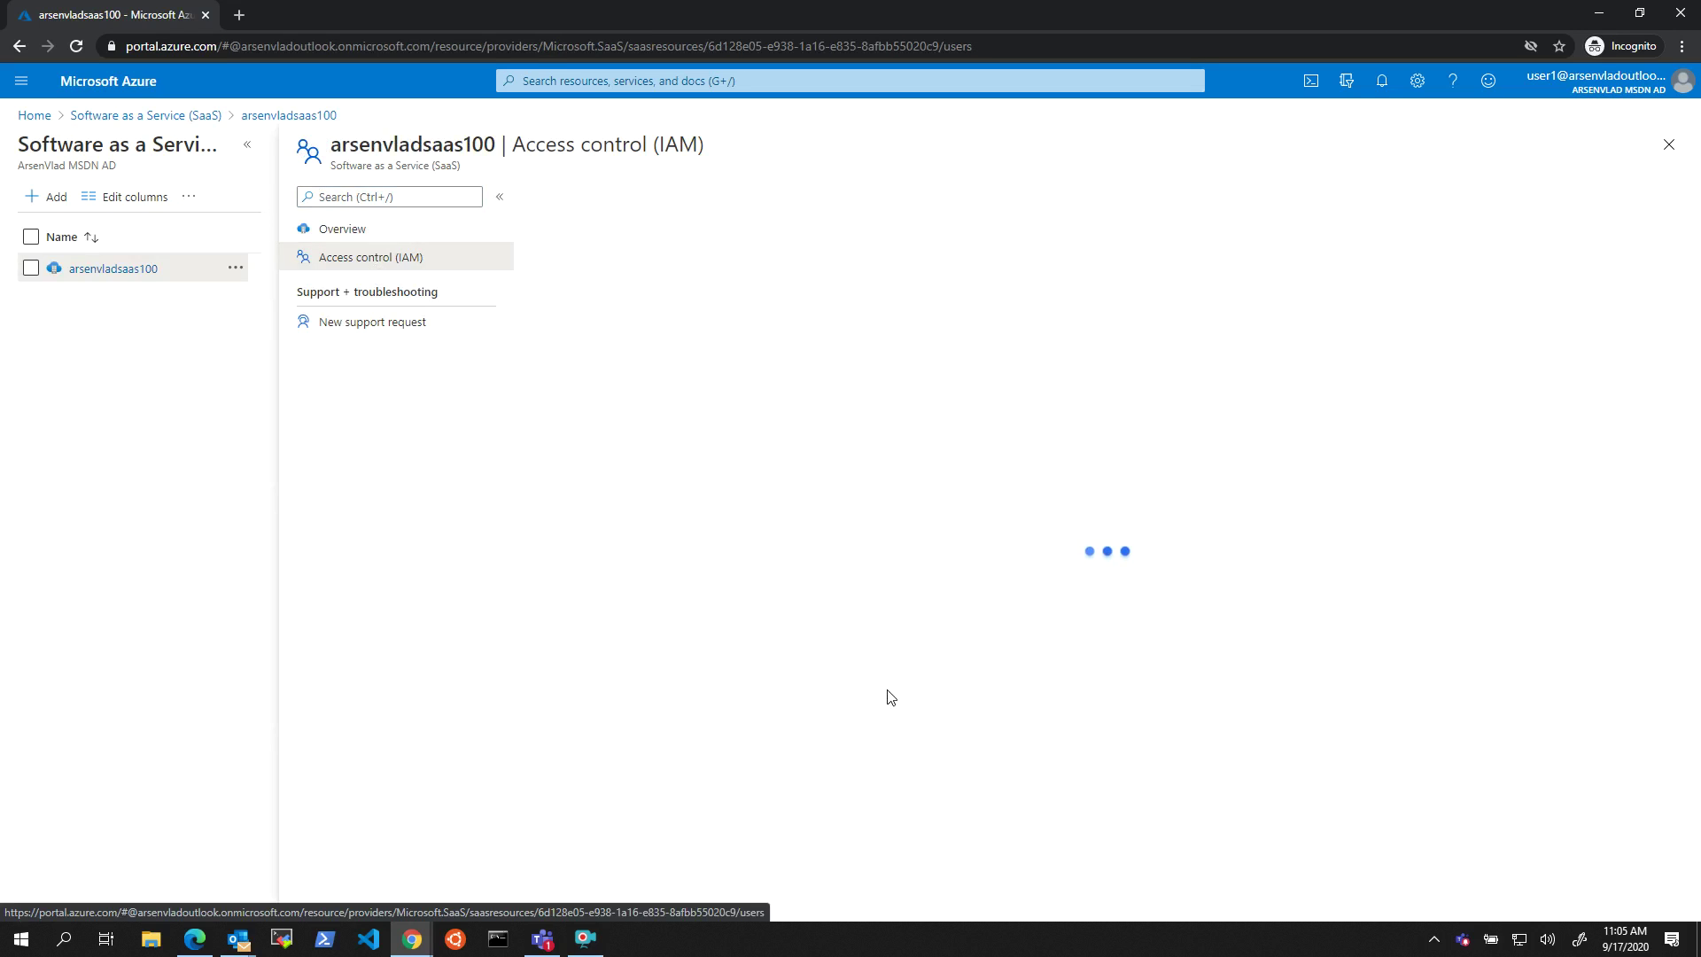
left_click(677, 243)
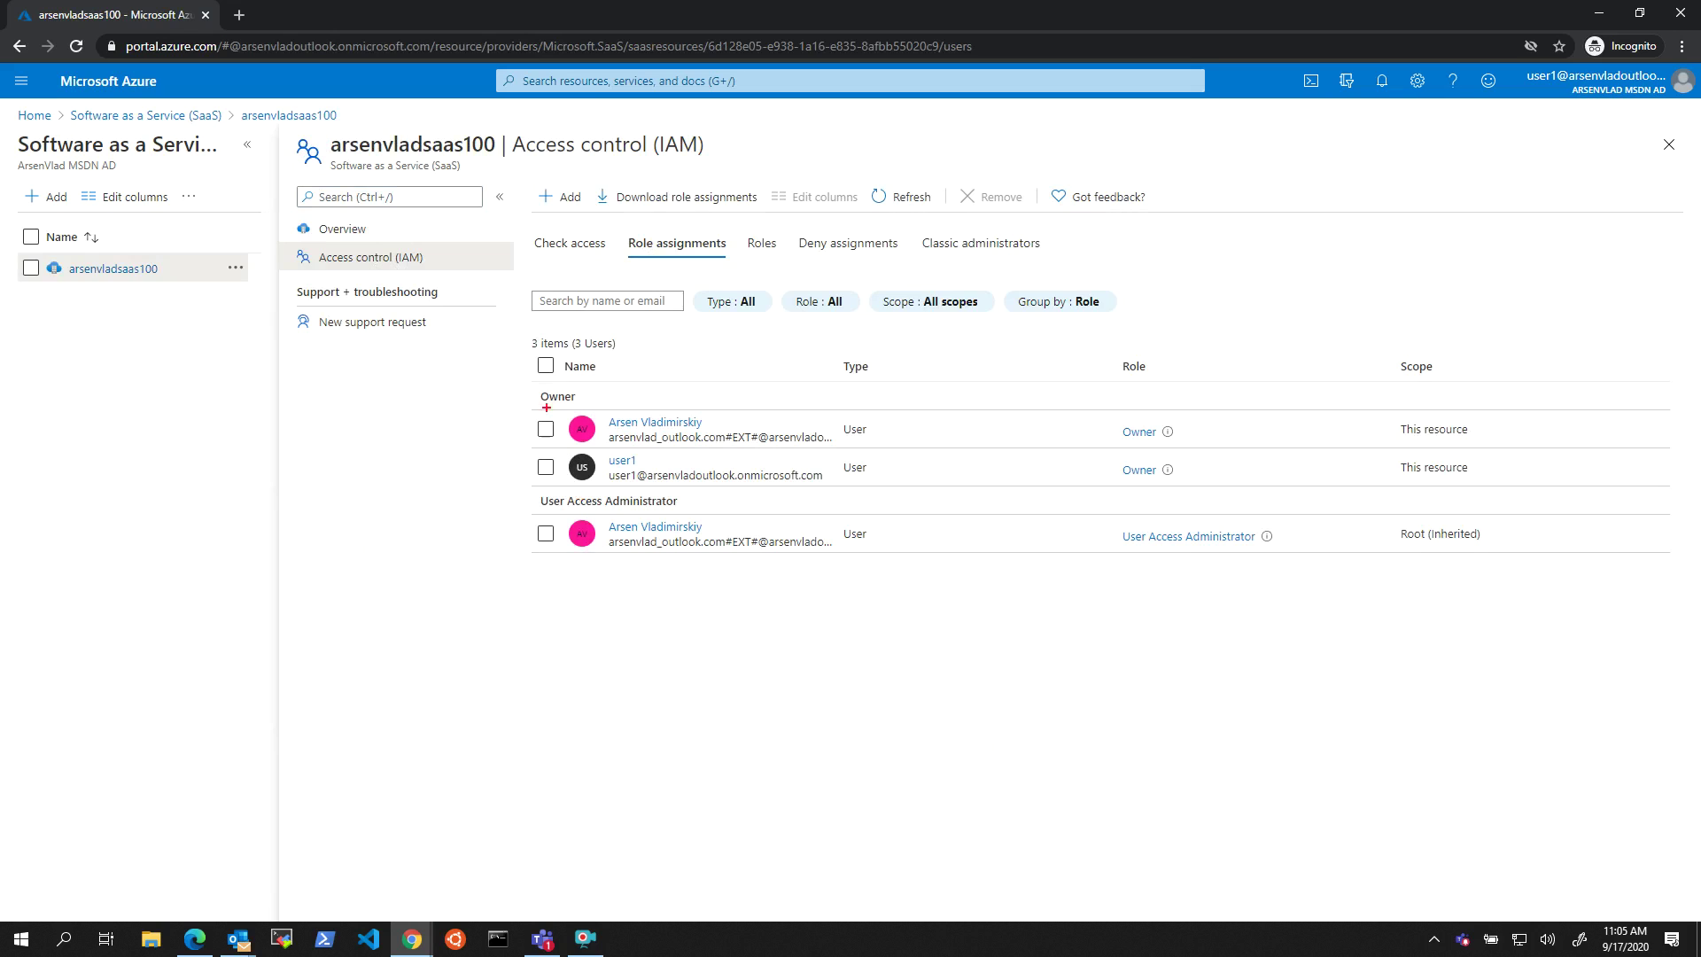
left_click_drag(507, 324, 1568, 527)
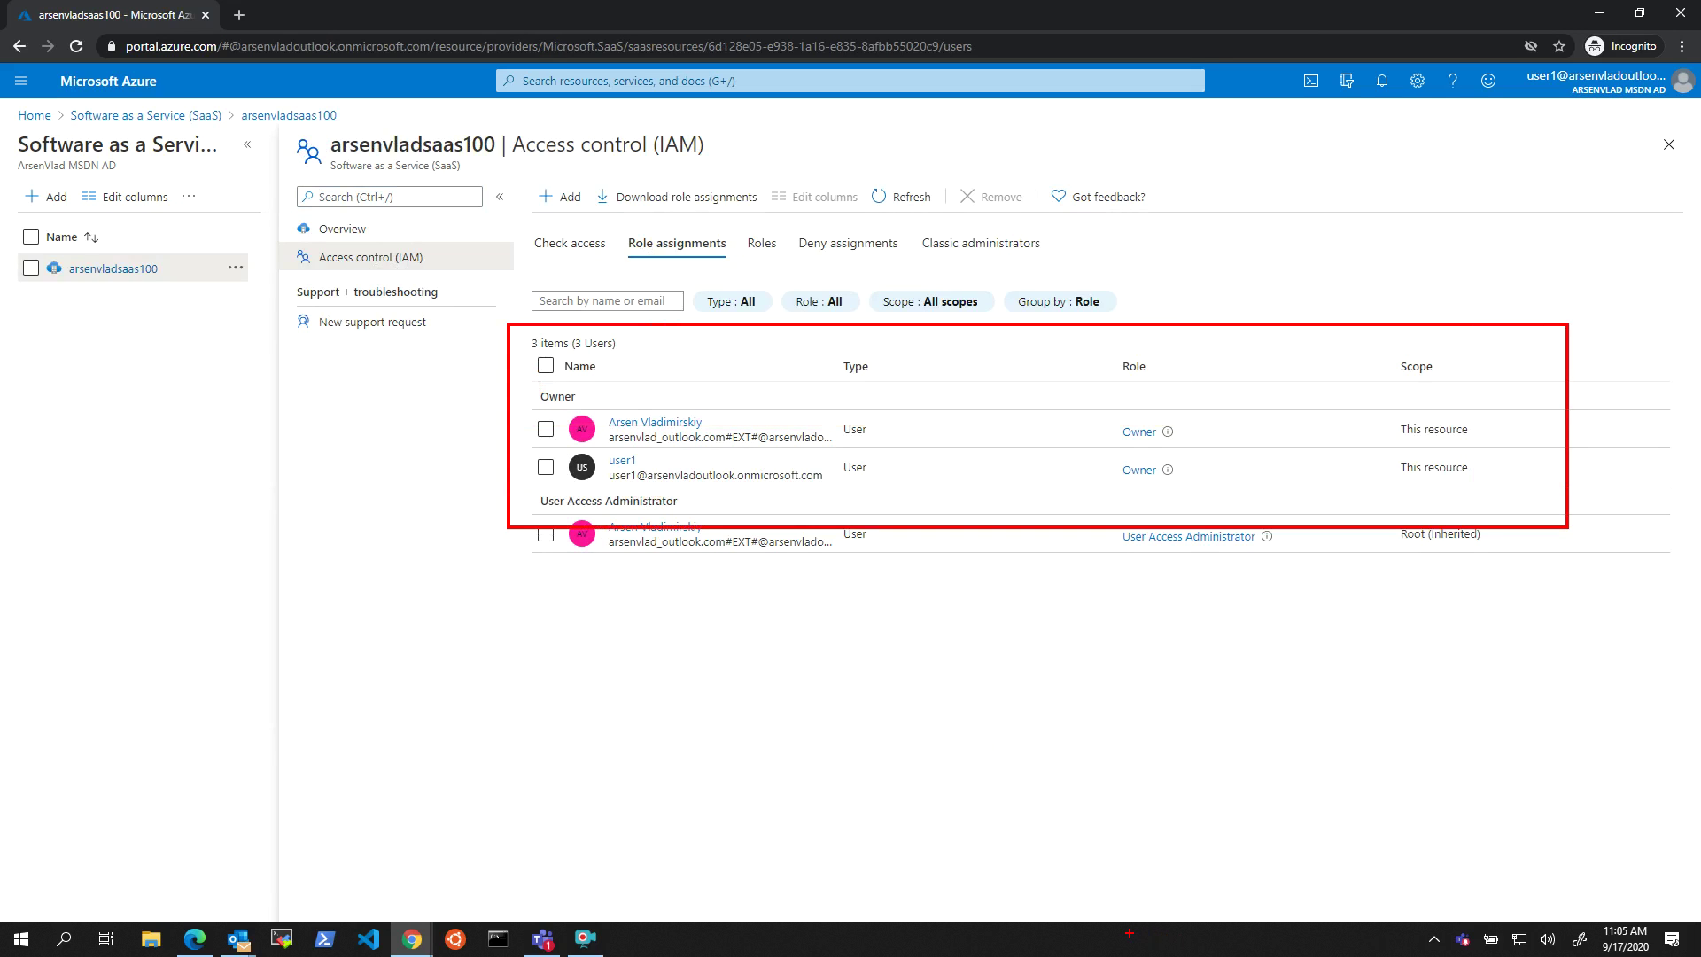
key("Escape")
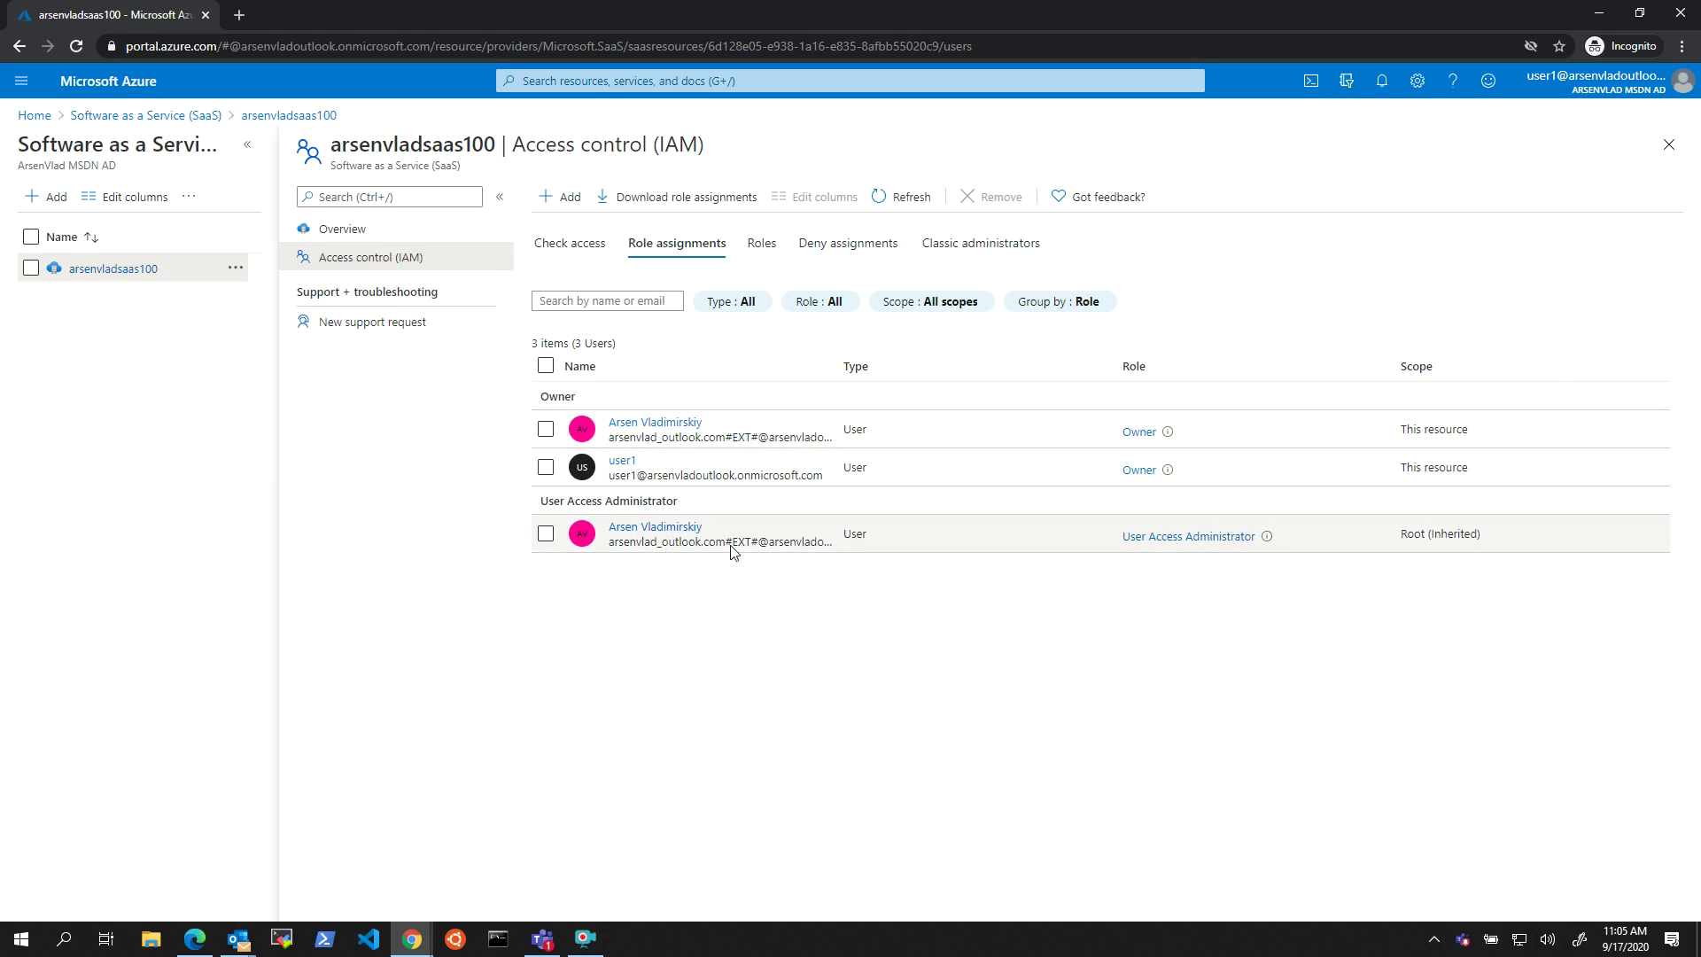
left_click(1669, 144)
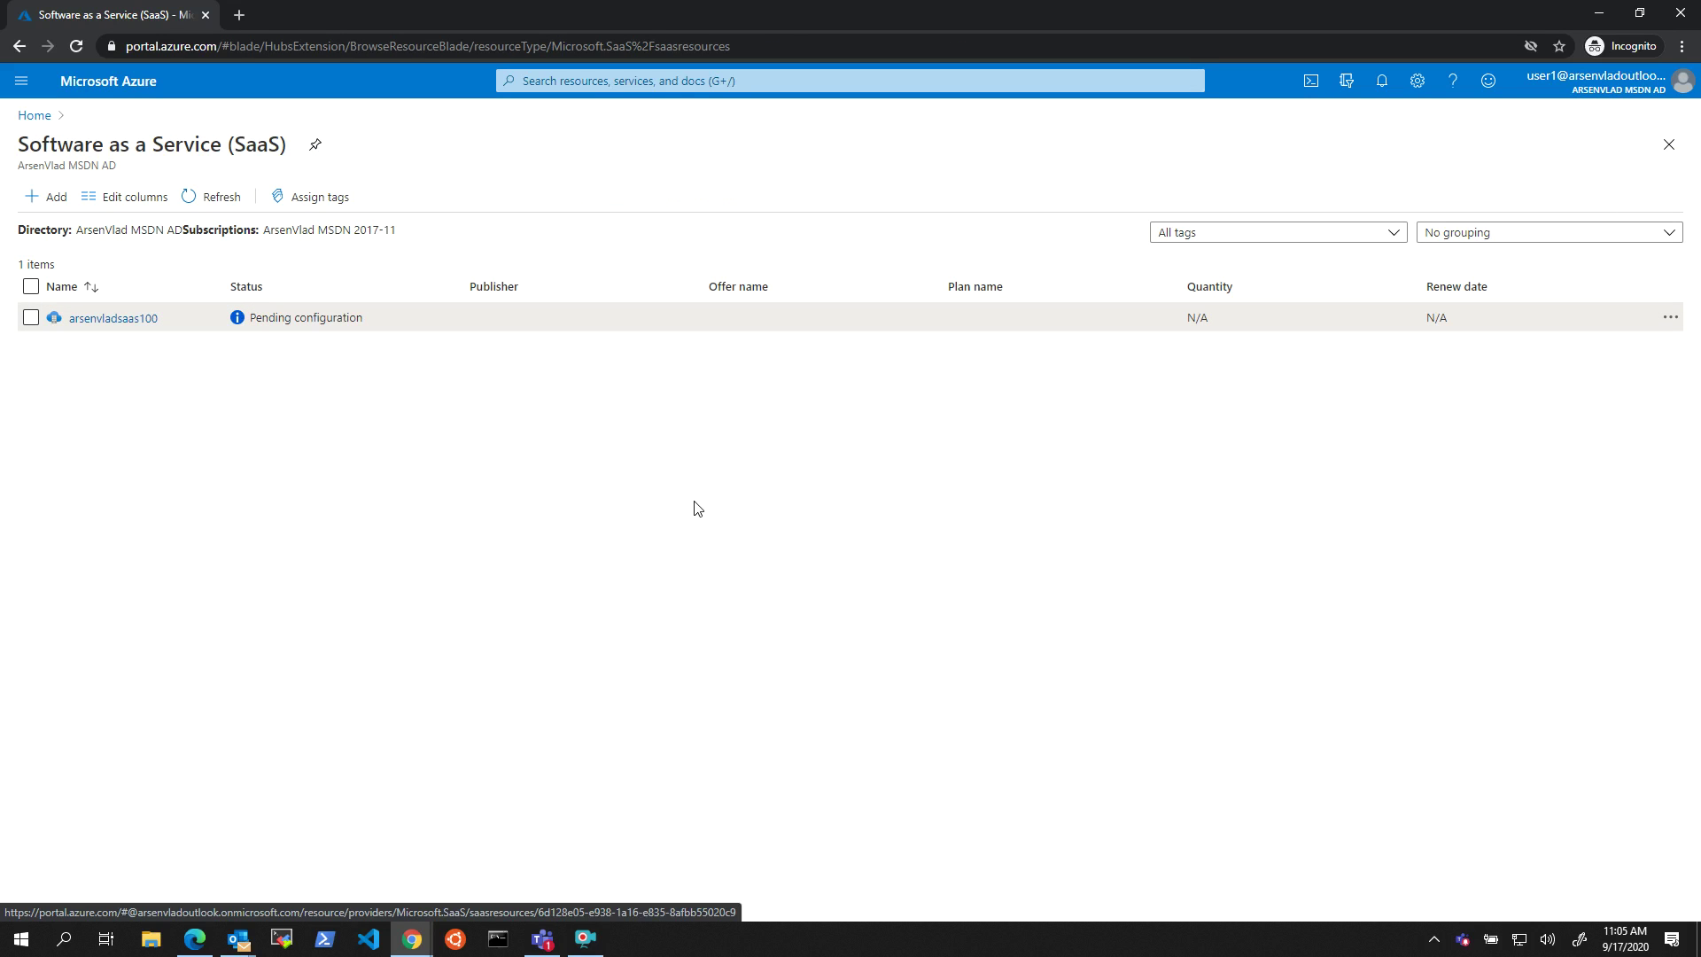
Step: Return to the buyer's window, search for saas and open the role assignments of arsenvladsaas100
key("alt+Tab")
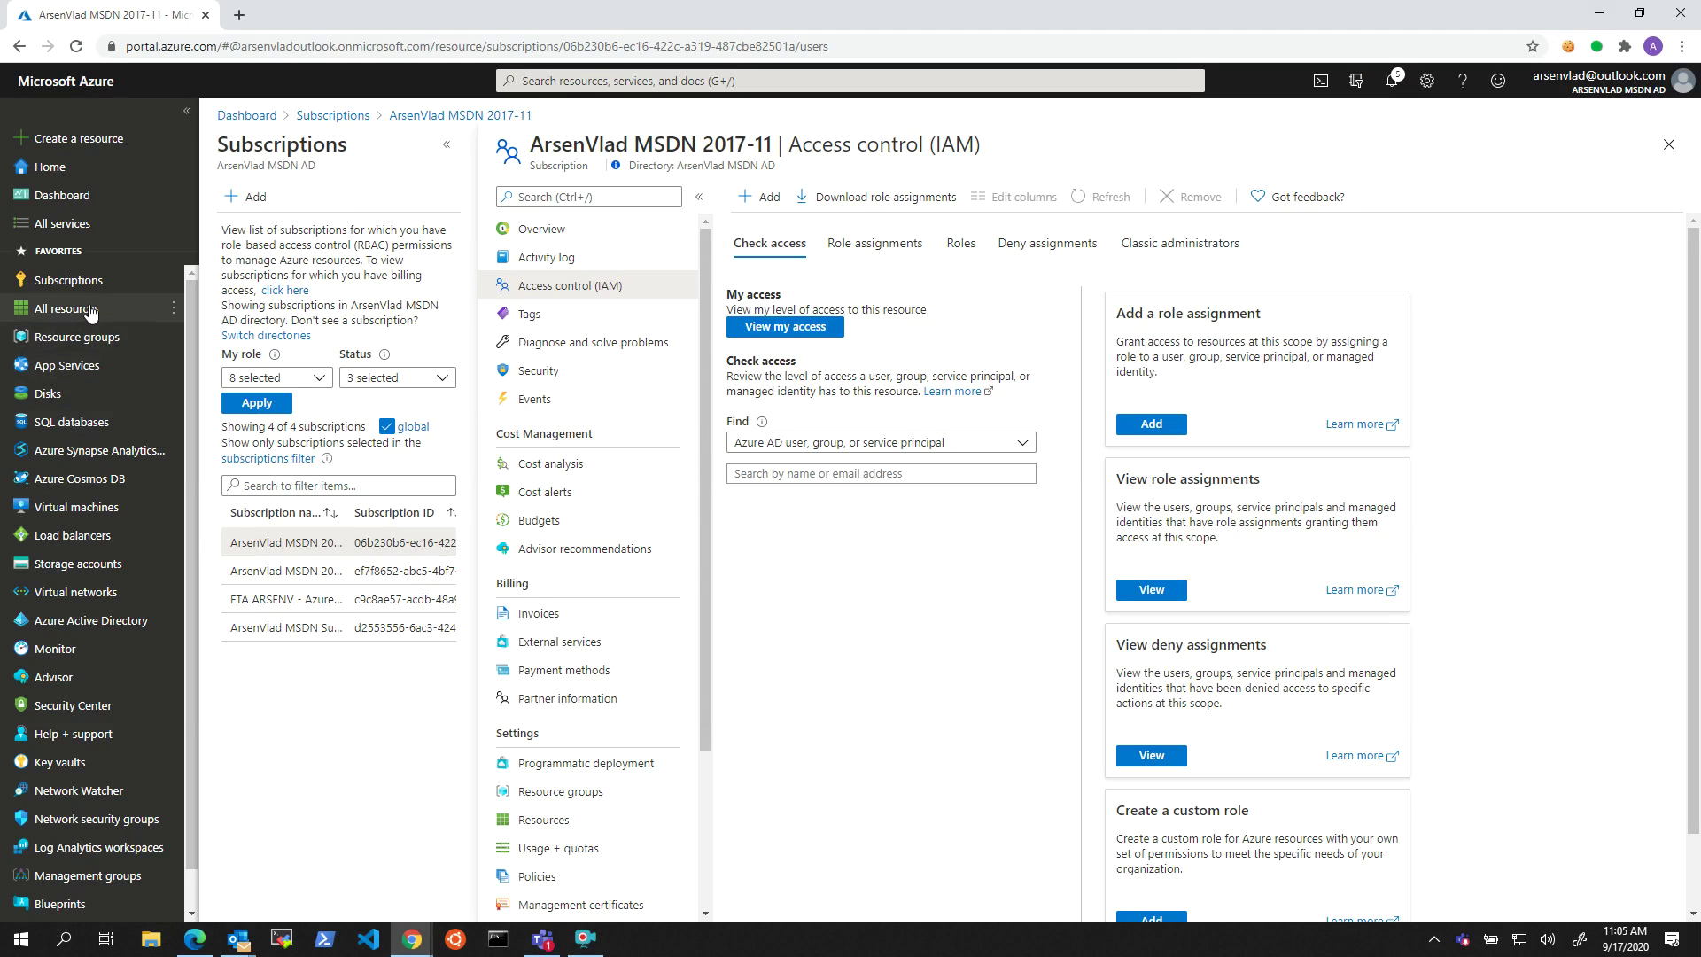
left_click(632, 81)
type("saas")
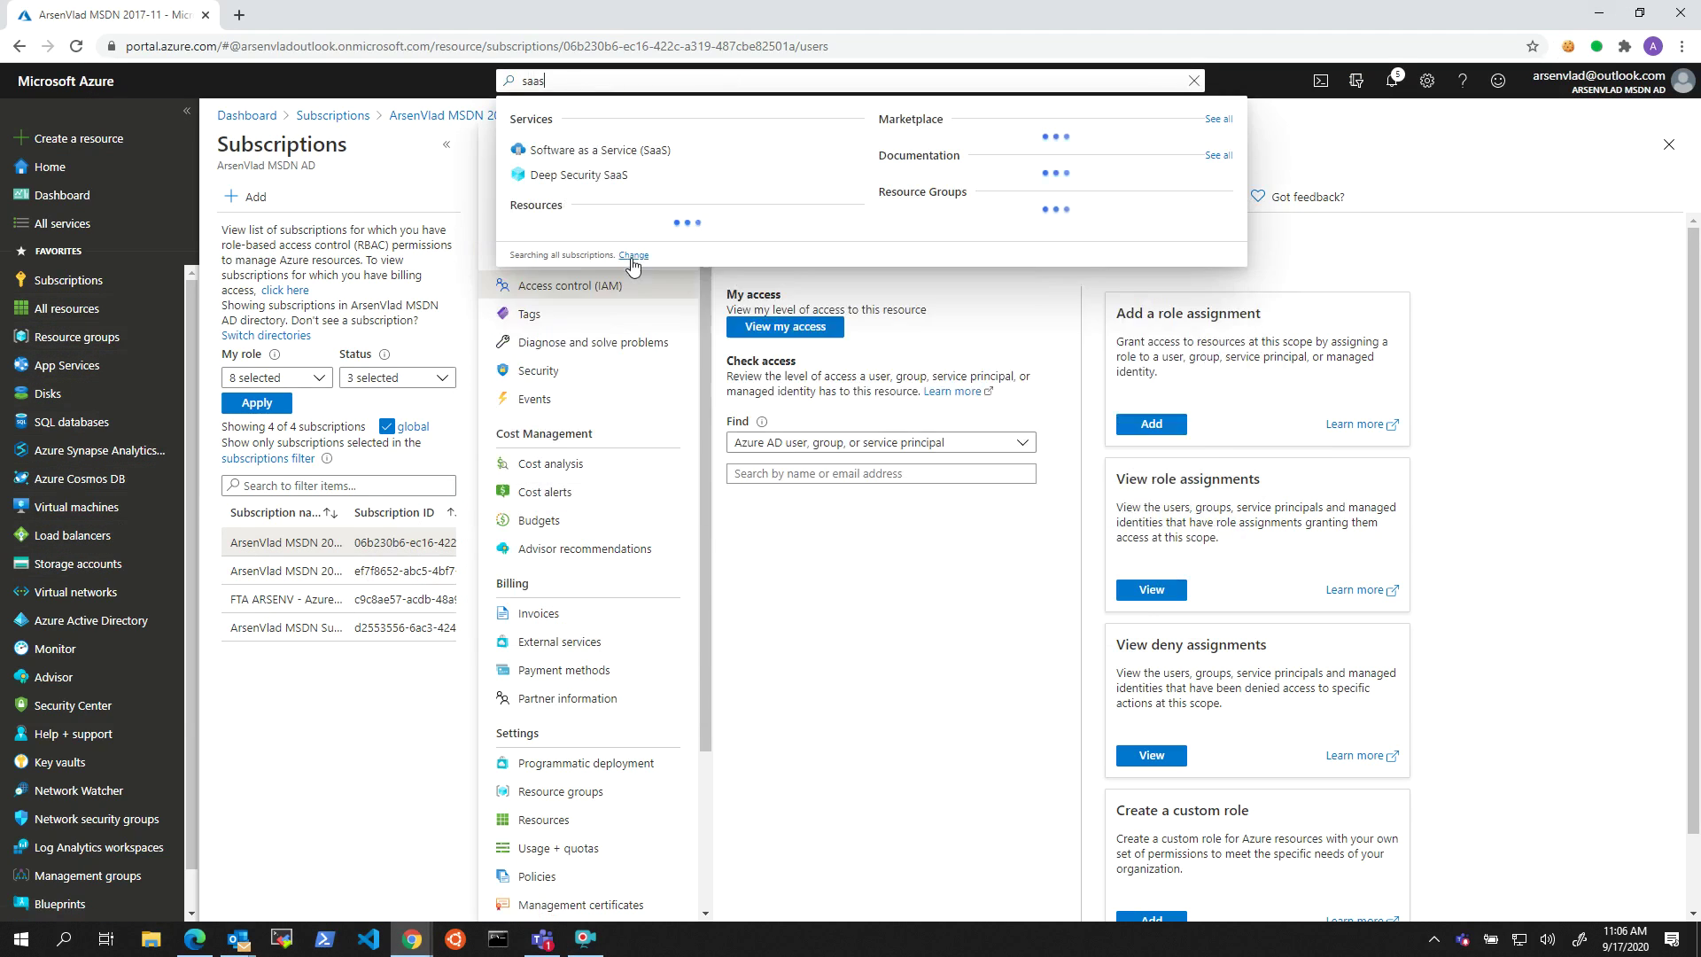
left_click(589, 152)
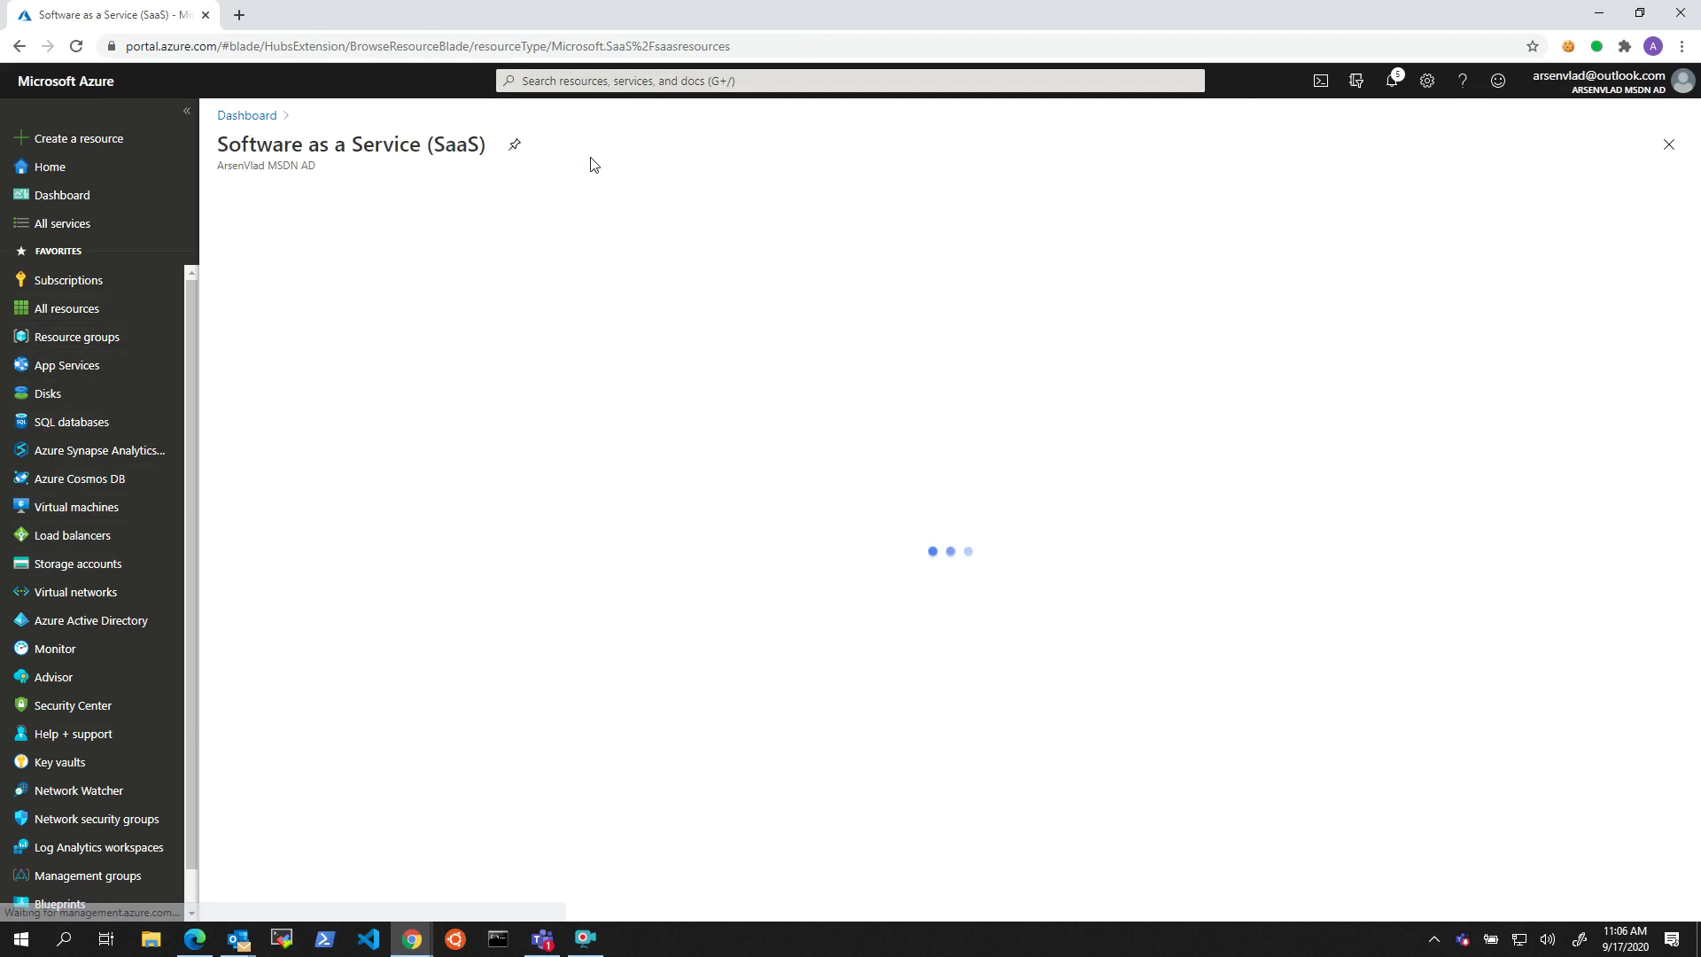
left_click(304, 319)
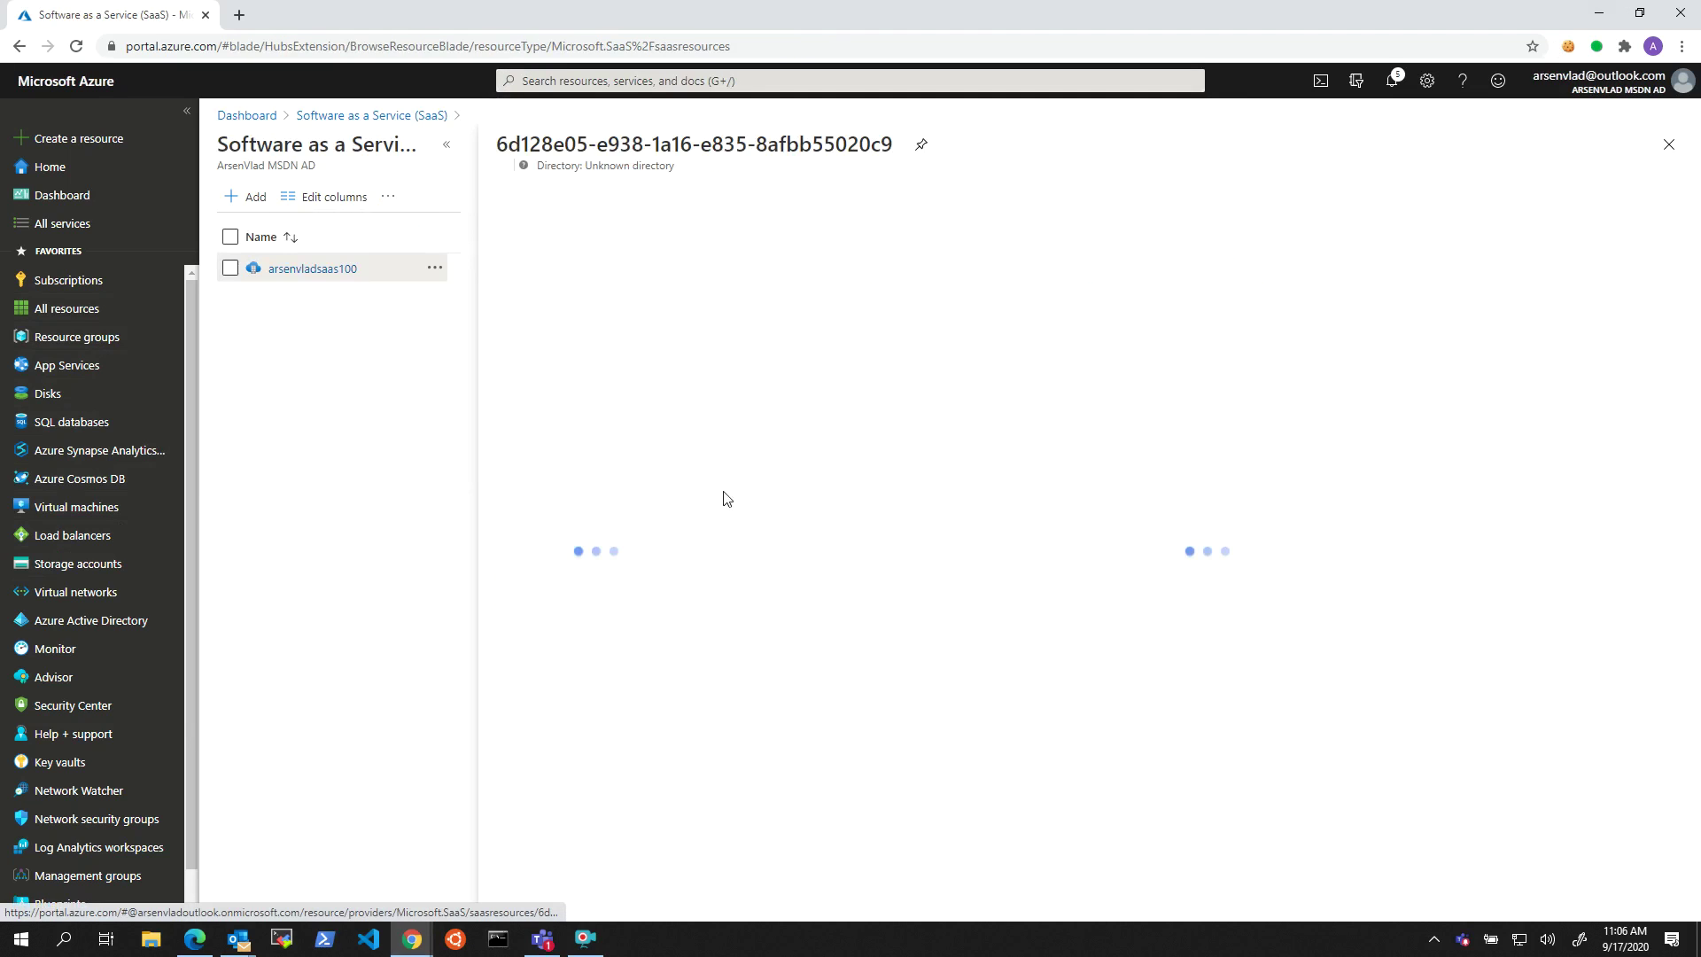
left_click(609, 257)
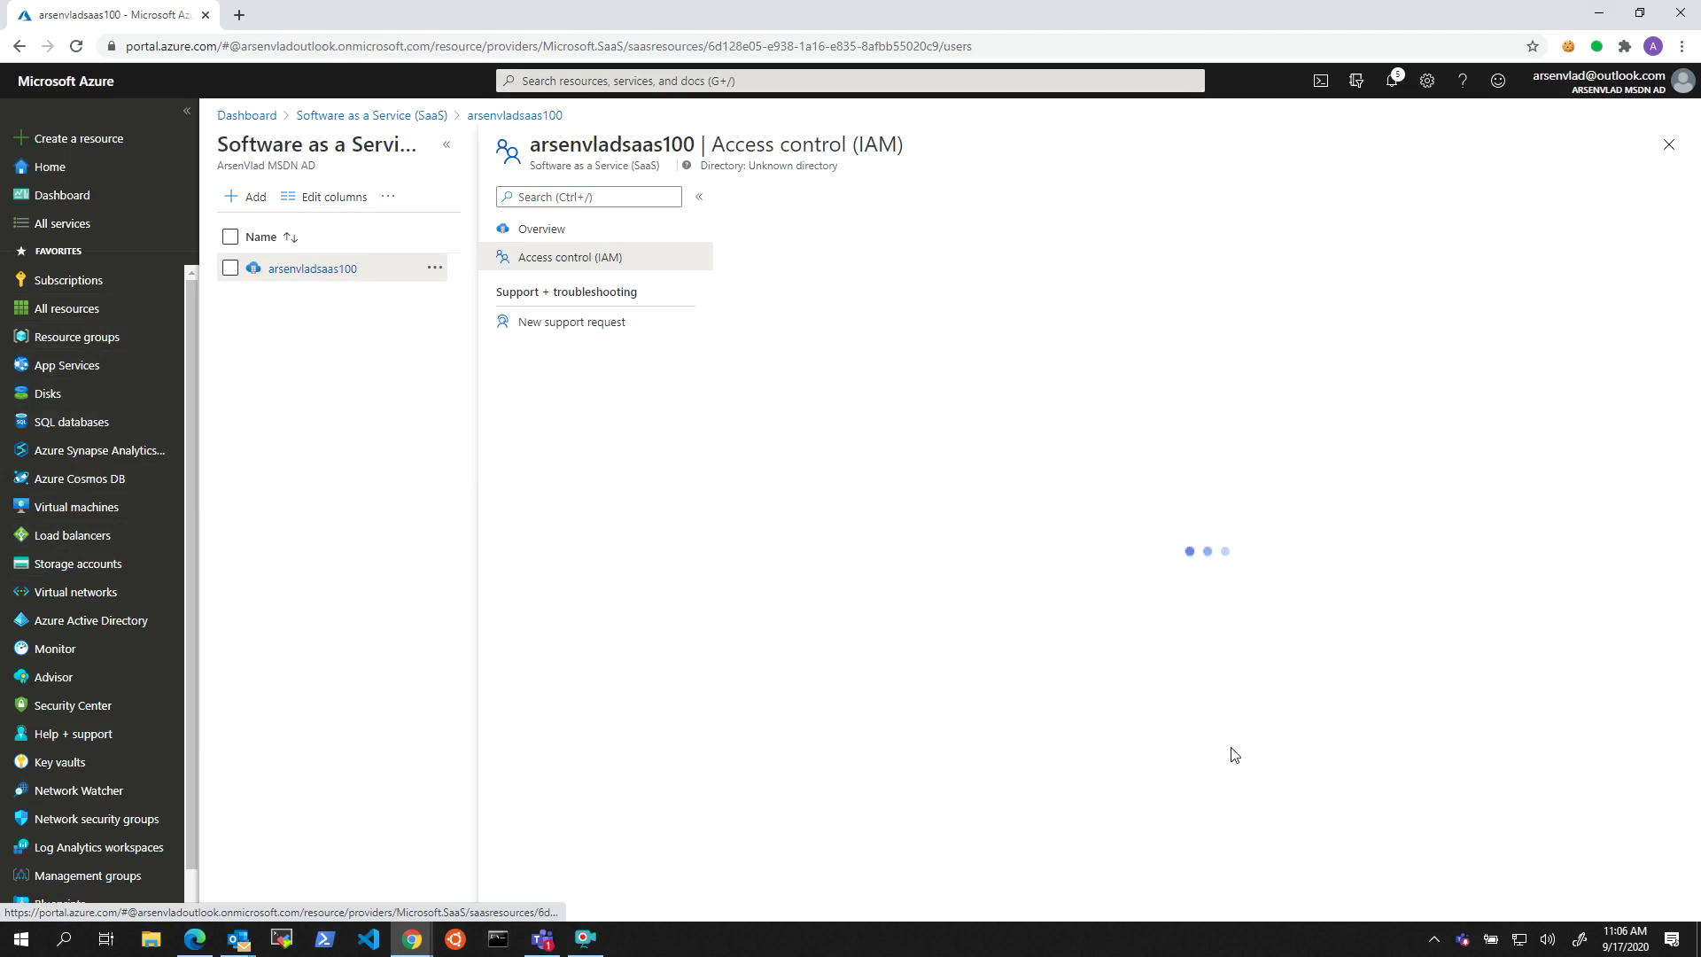
left_click(877, 250)
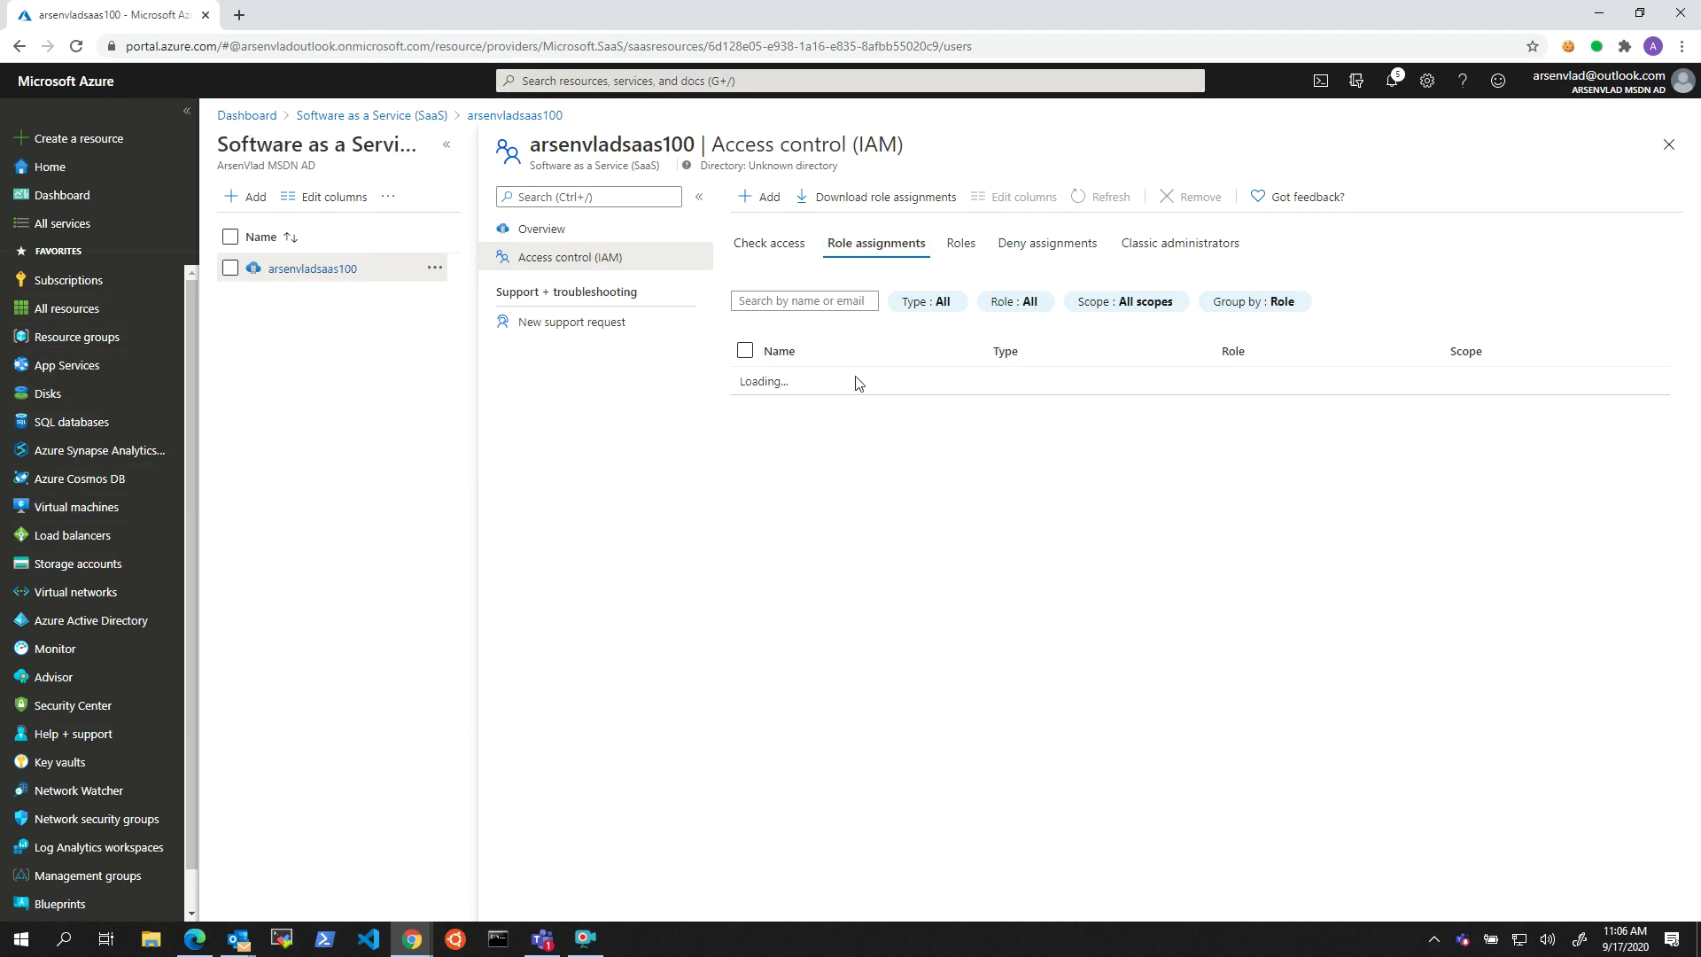
Step: Remove user1's Owner role assignment from arsenvladsaas100 and confirm the removal
left_click(745, 467)
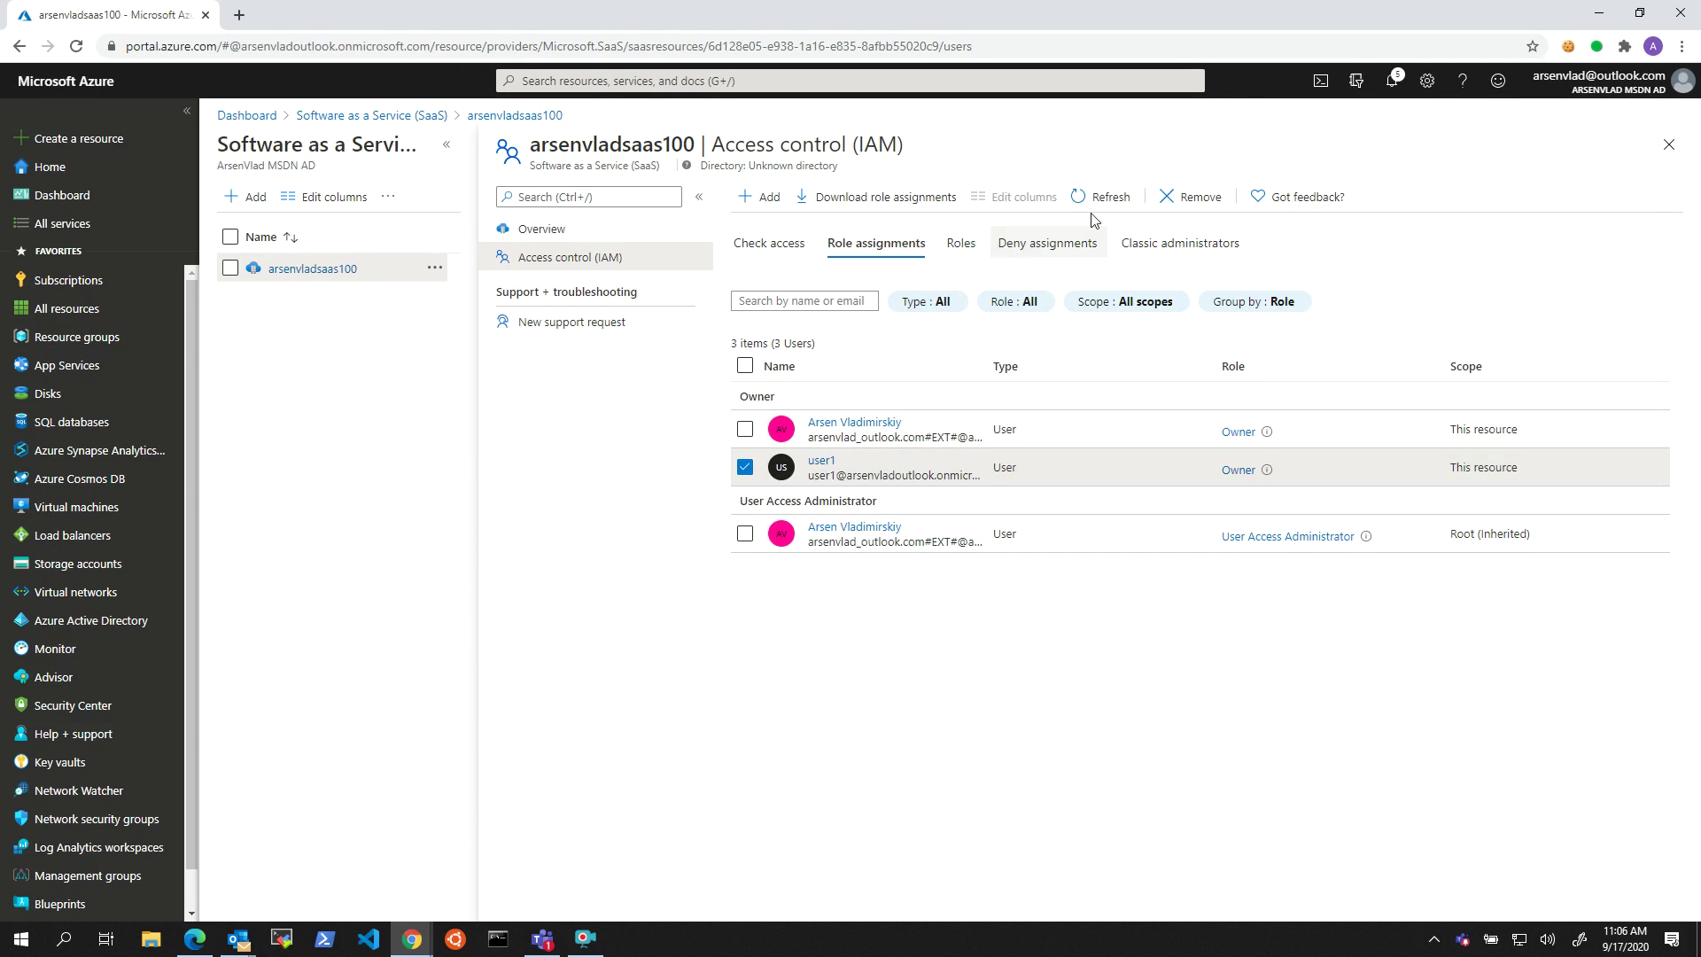
left_click(1196, 198)
left_click(771, 306)
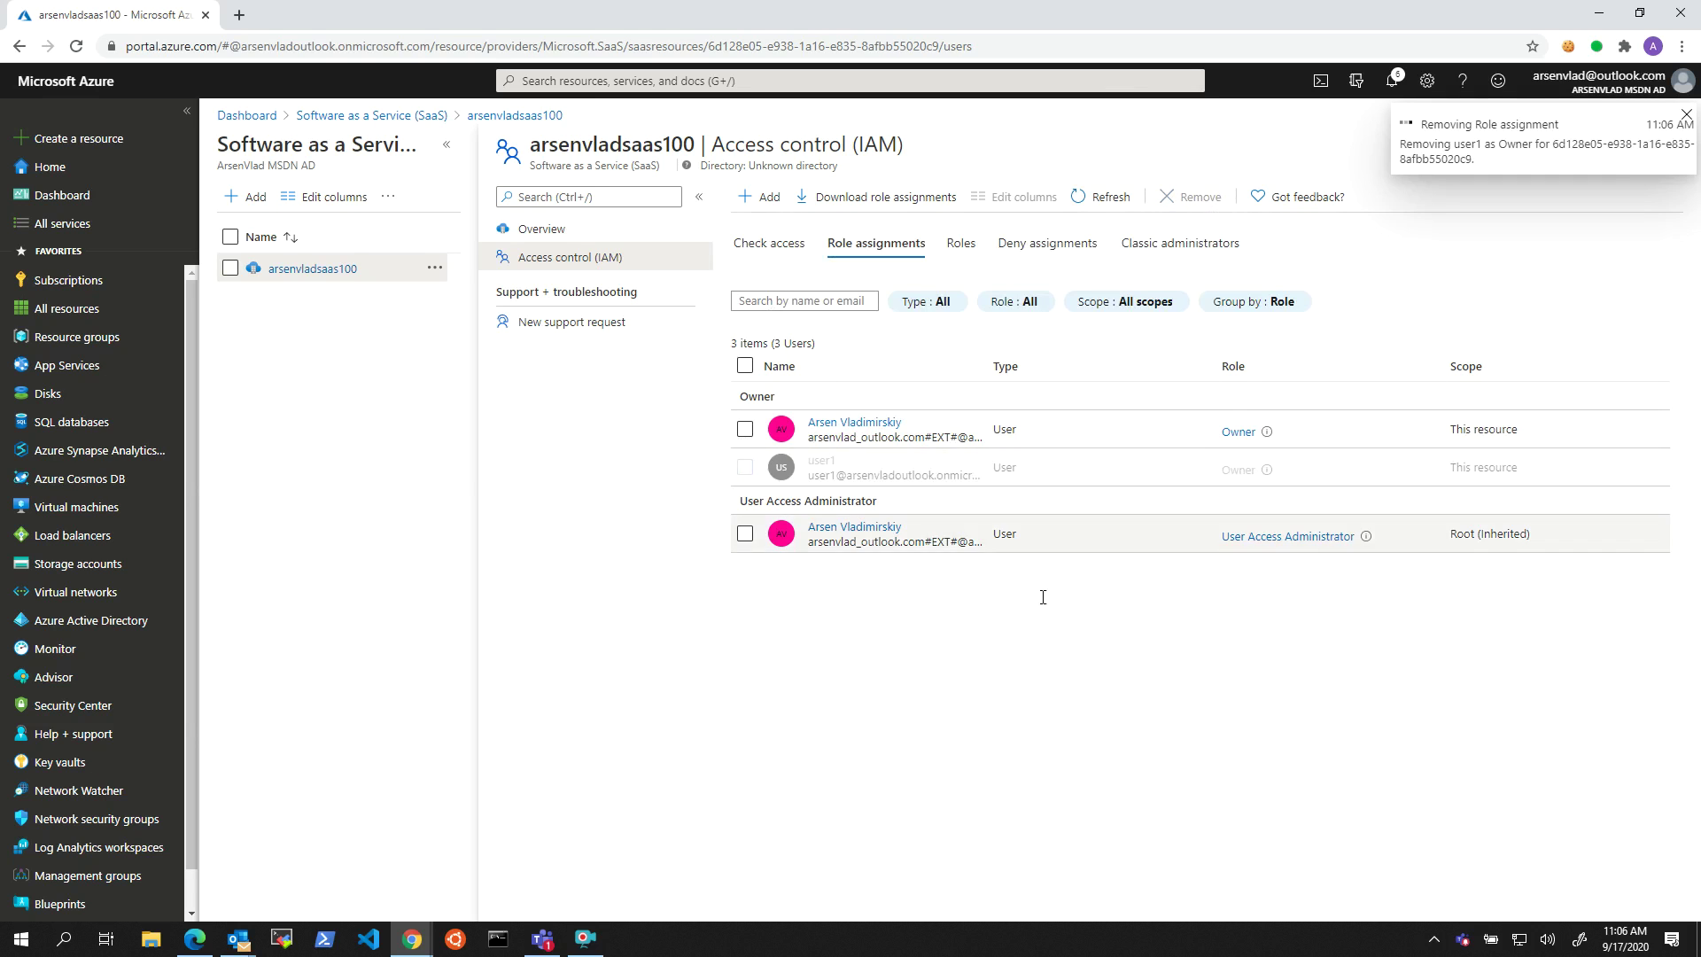
Step: Back in the Incognito window, recheck user1's Subscriptions list, and open and refresh the Software as a Service (SaaS) list
mouse_move(403, 946)
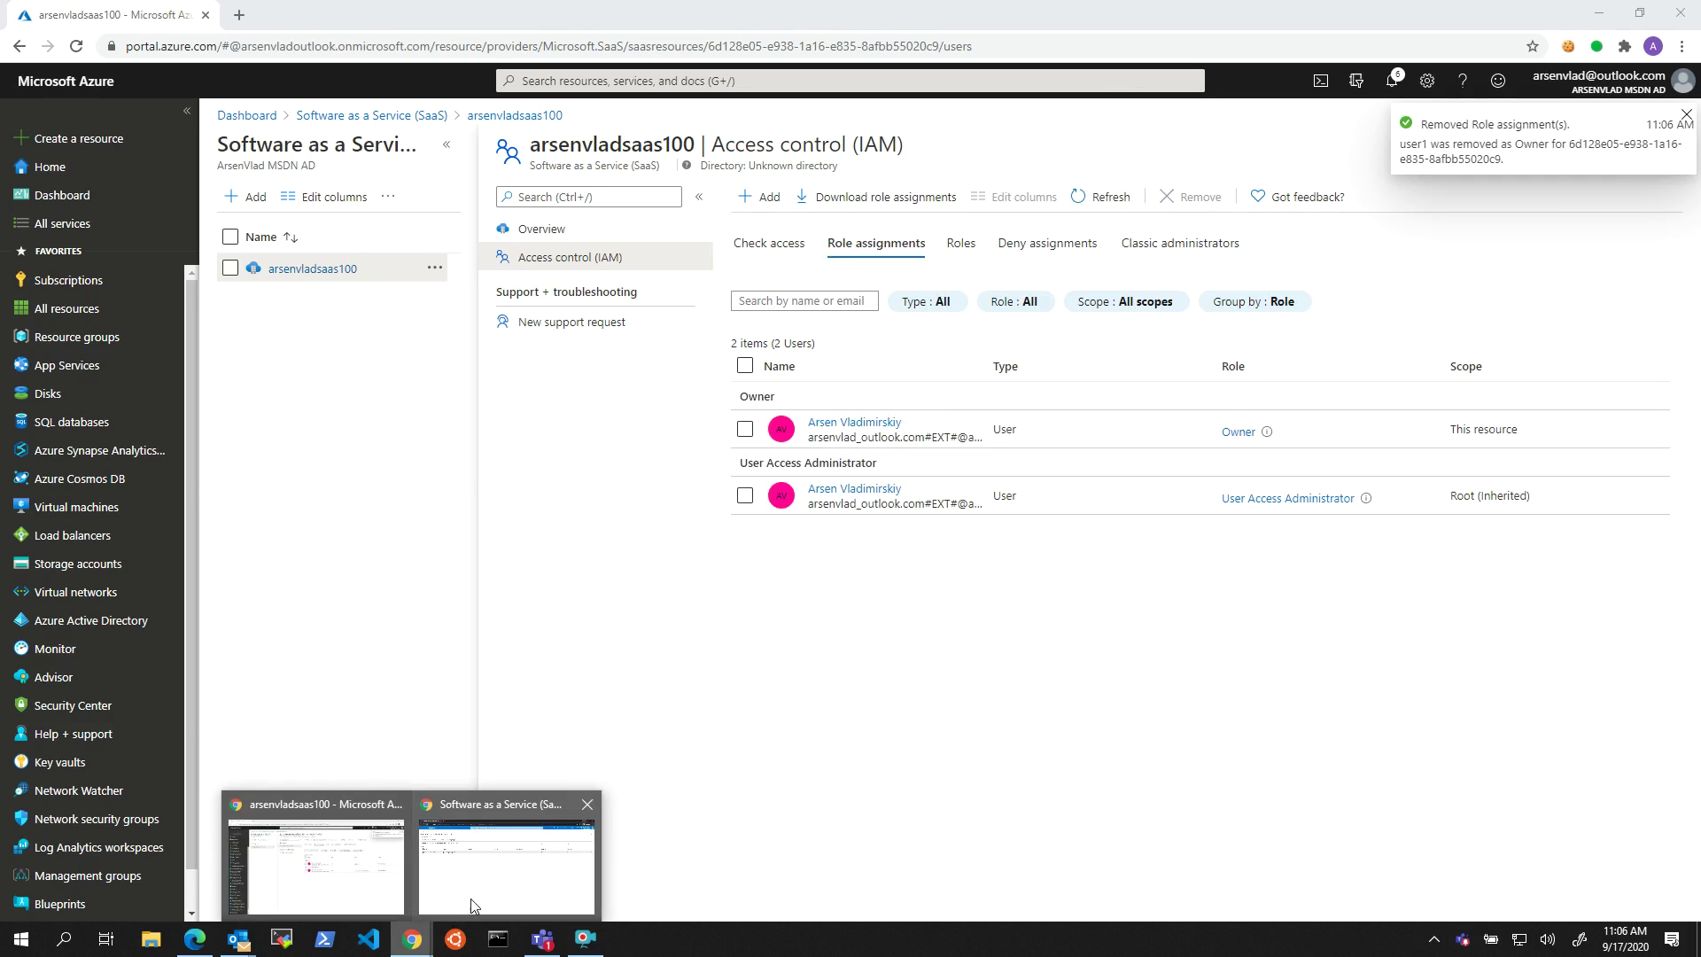
left_click(496, 873)
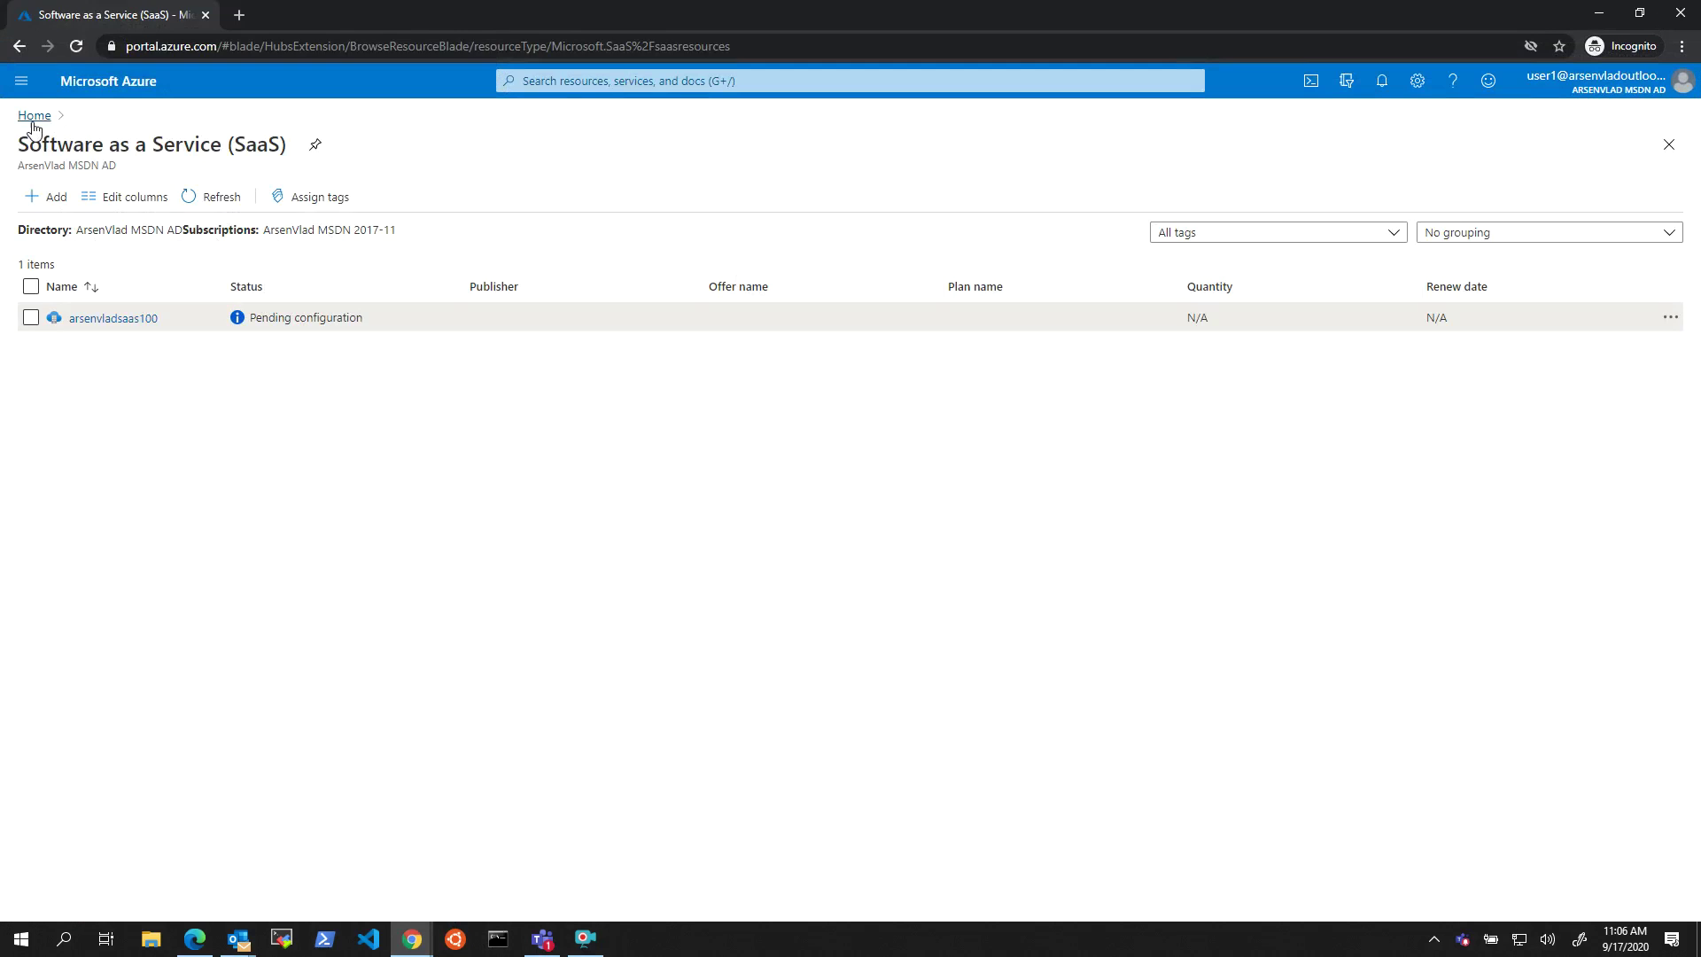
left_click(34, 116)
left_click(620, 182)
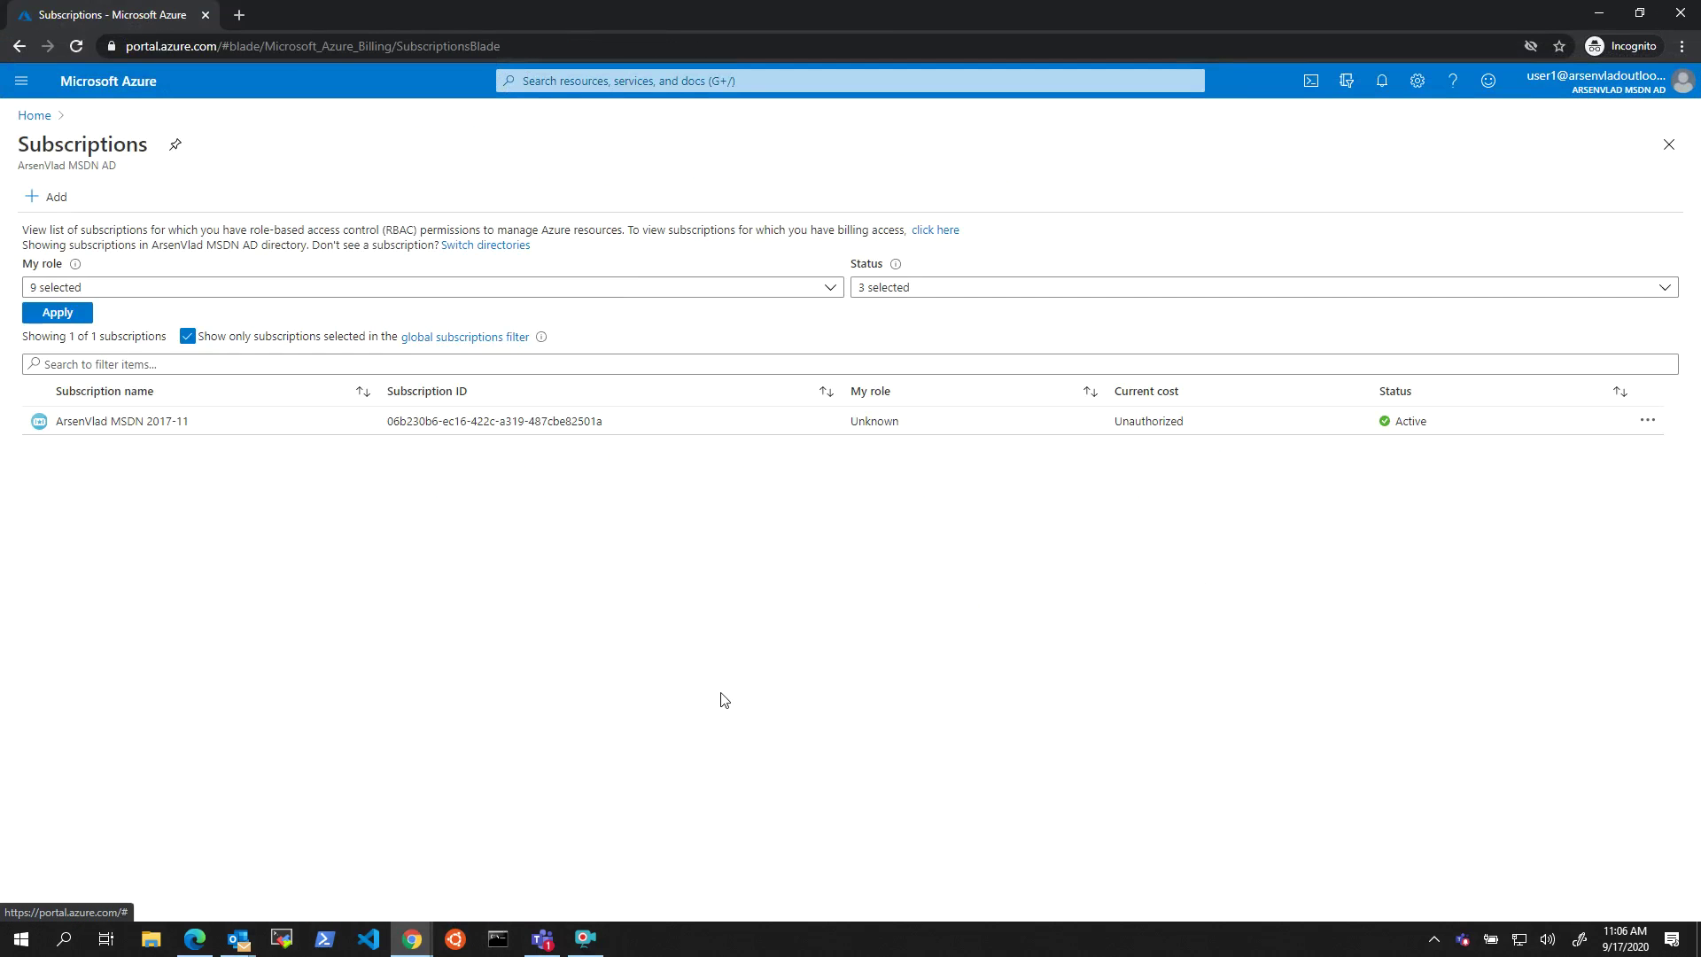
left_click(34, 115)
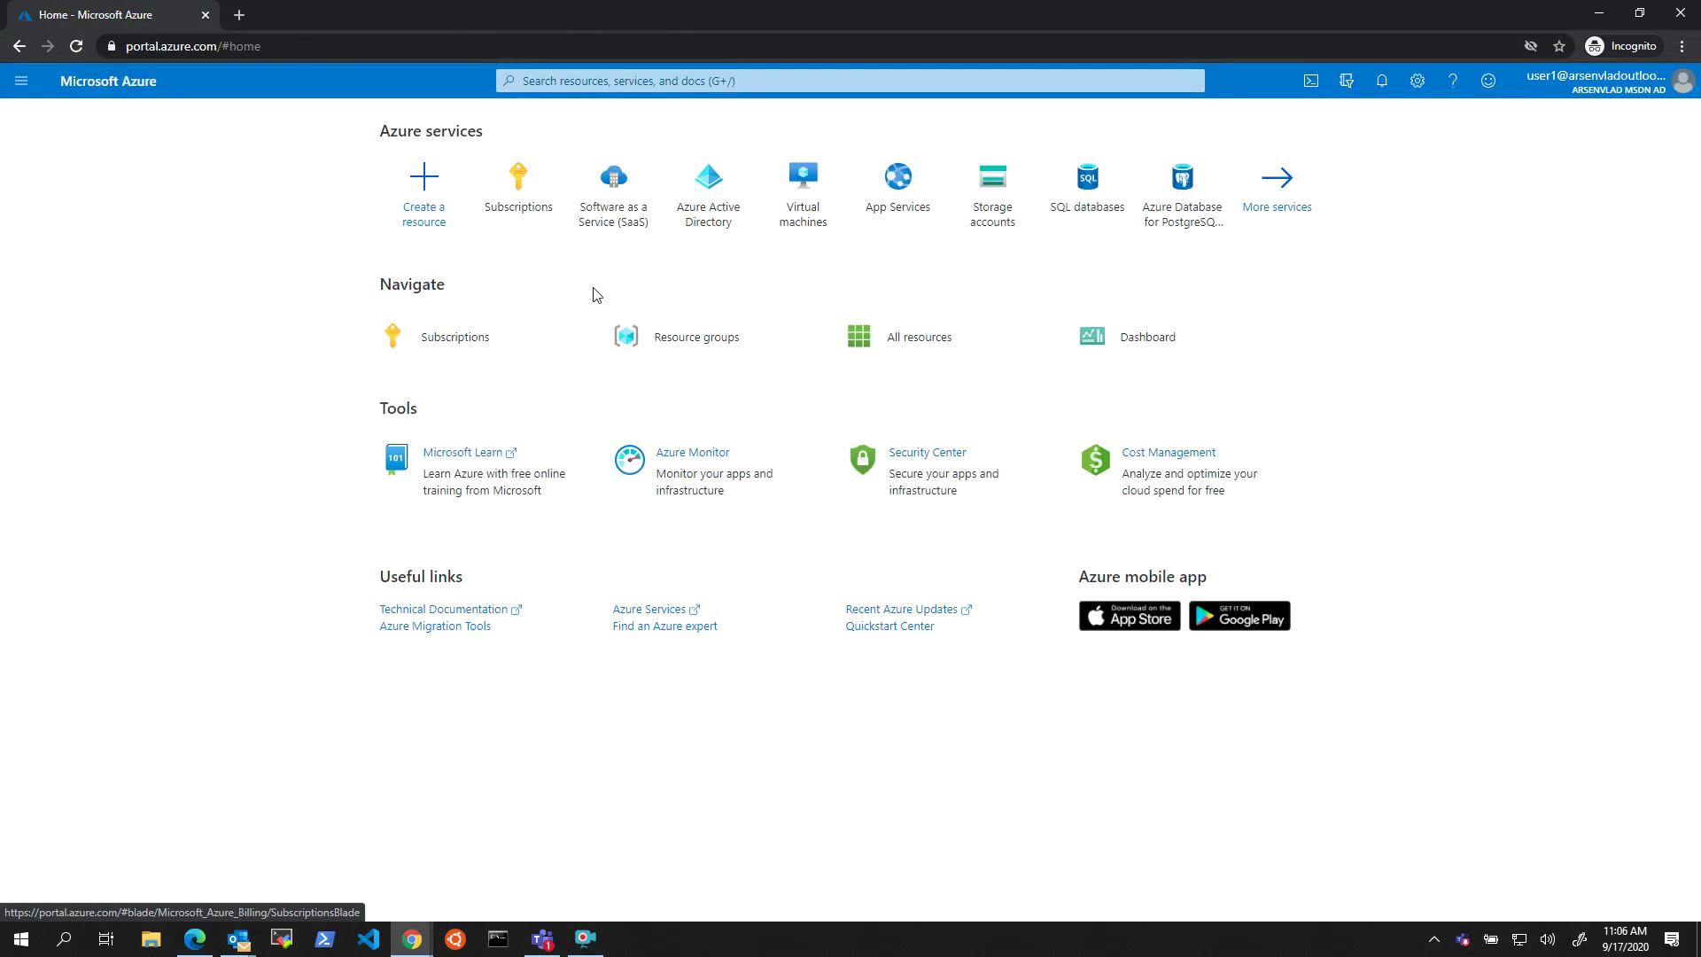
left_click(604, 197)
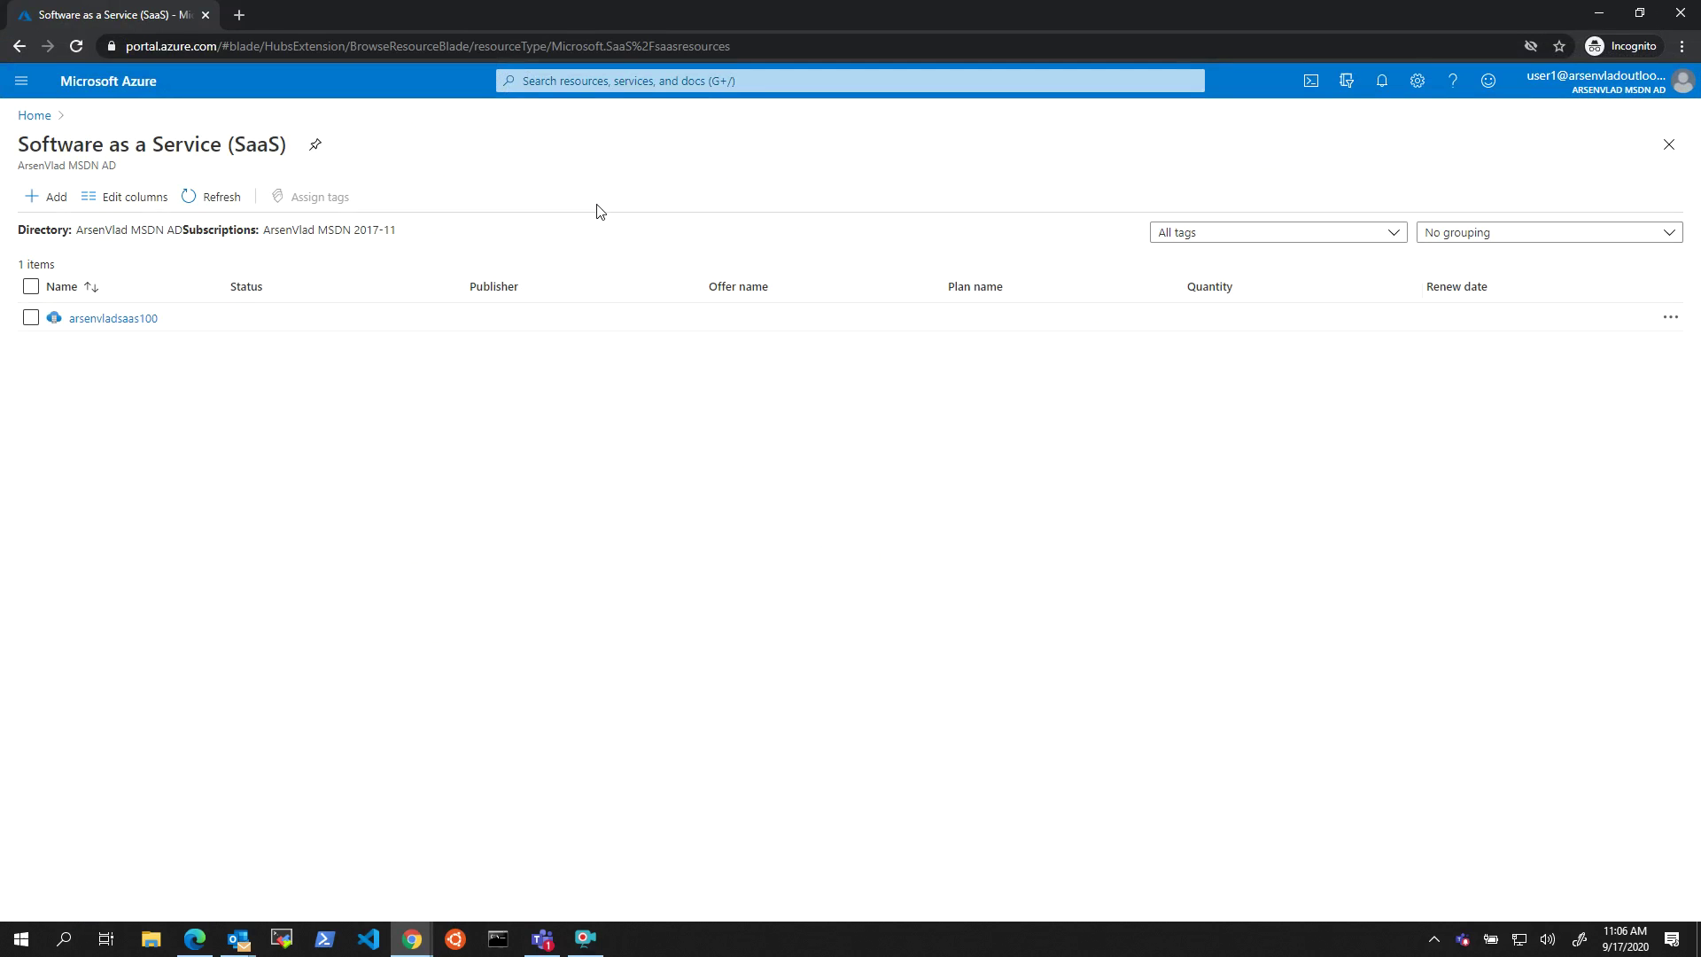
left_click(203, 205)
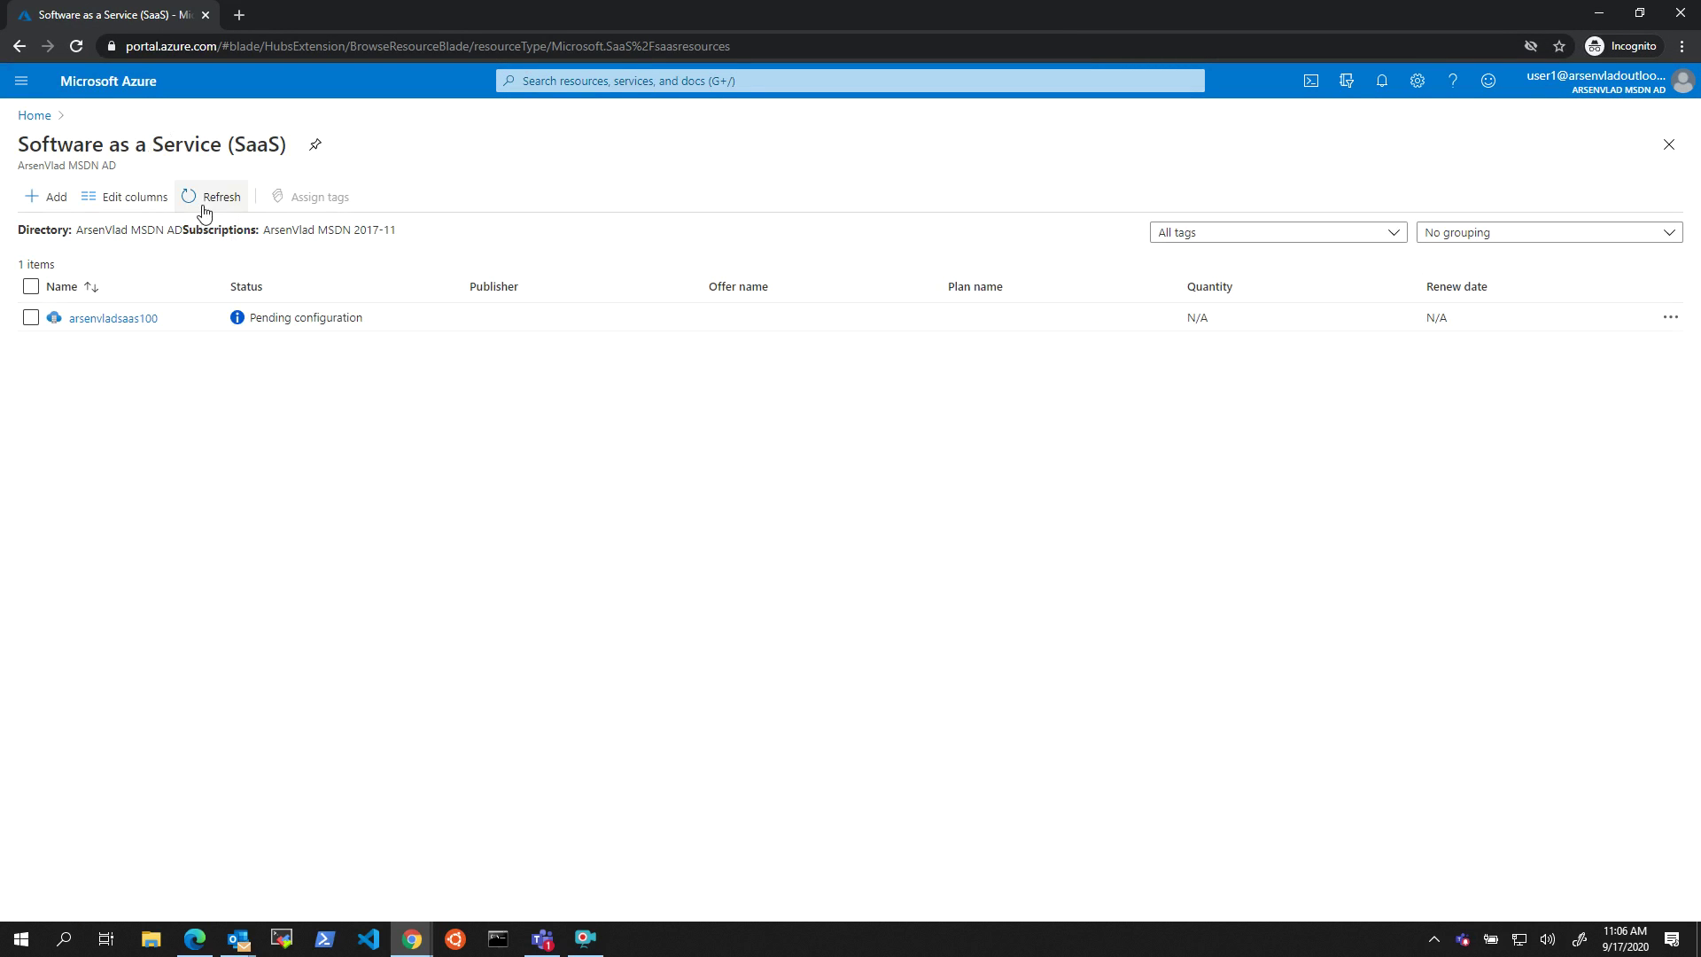
Step: Sign user1 out of the portal, sign back in with the account password and stay signed in
left_click(1621, 97)
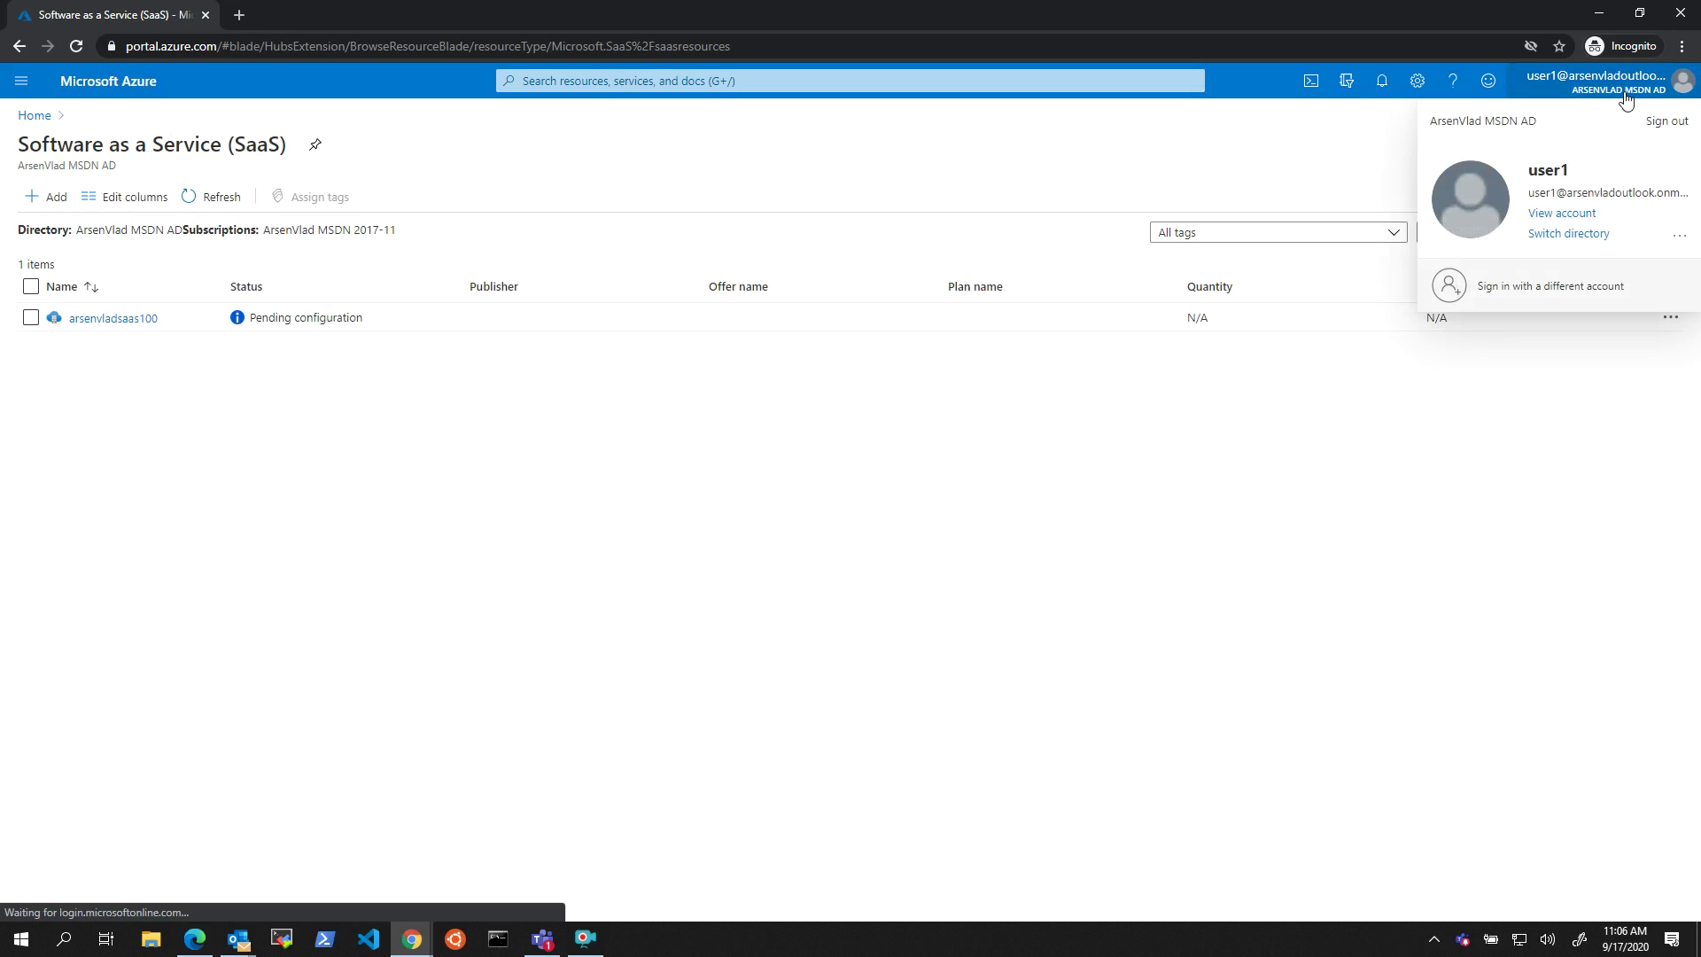
left_click(1673, 122)
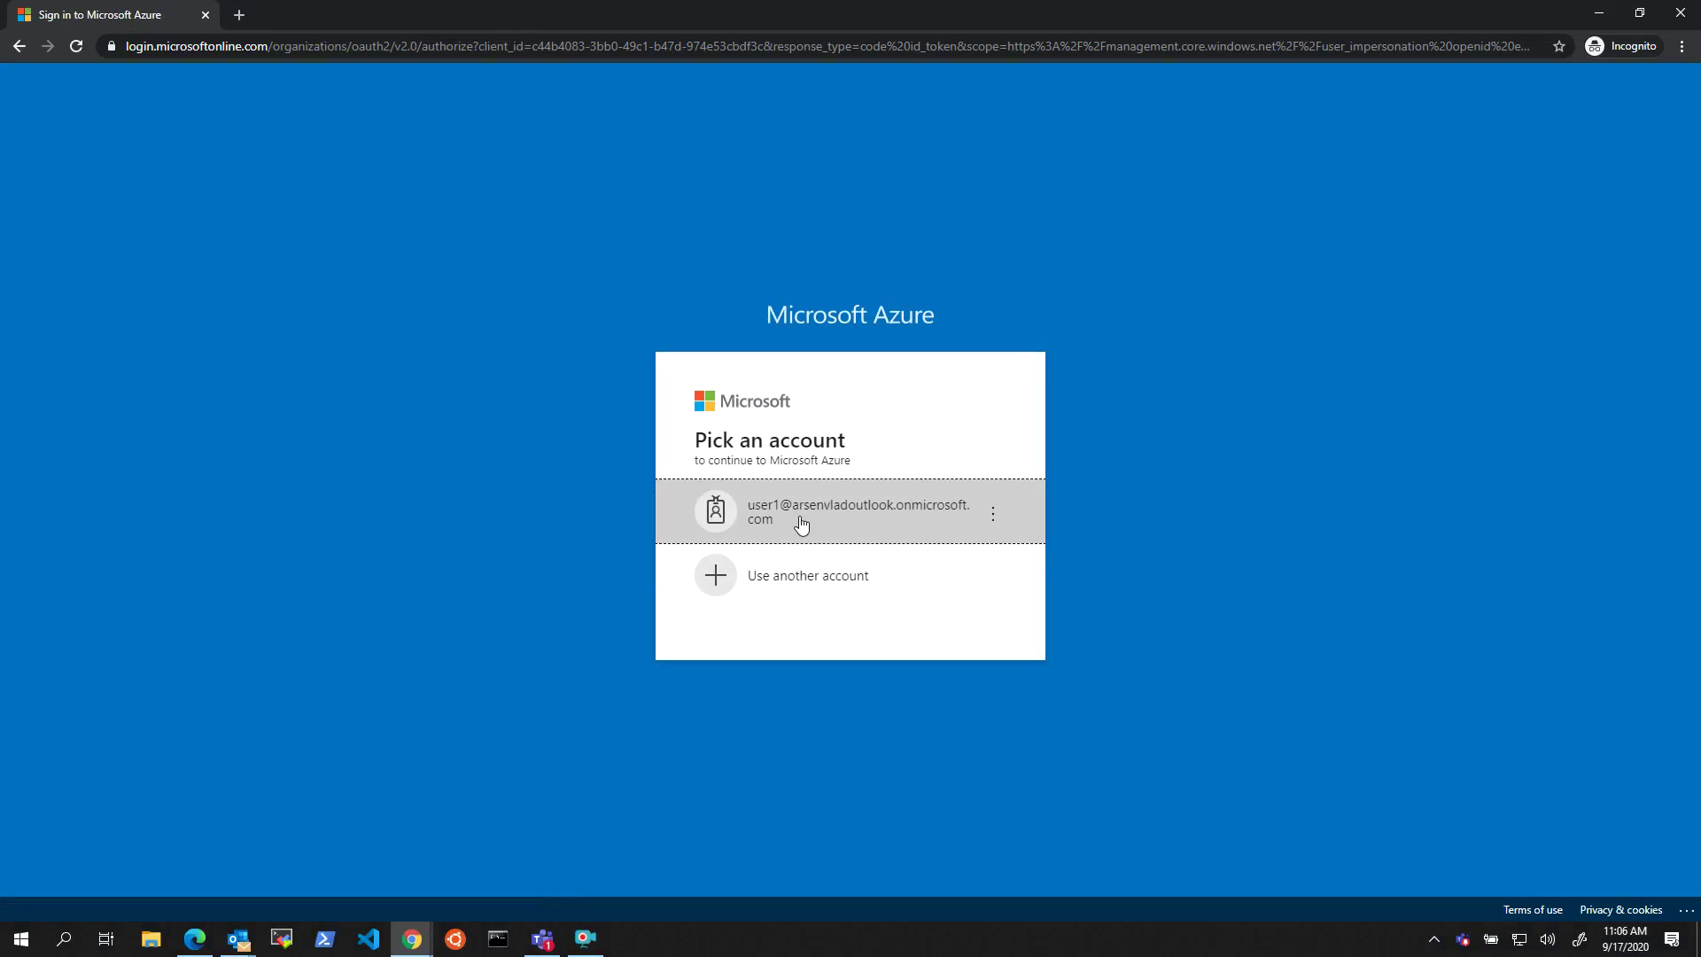
left_click(782, 508)
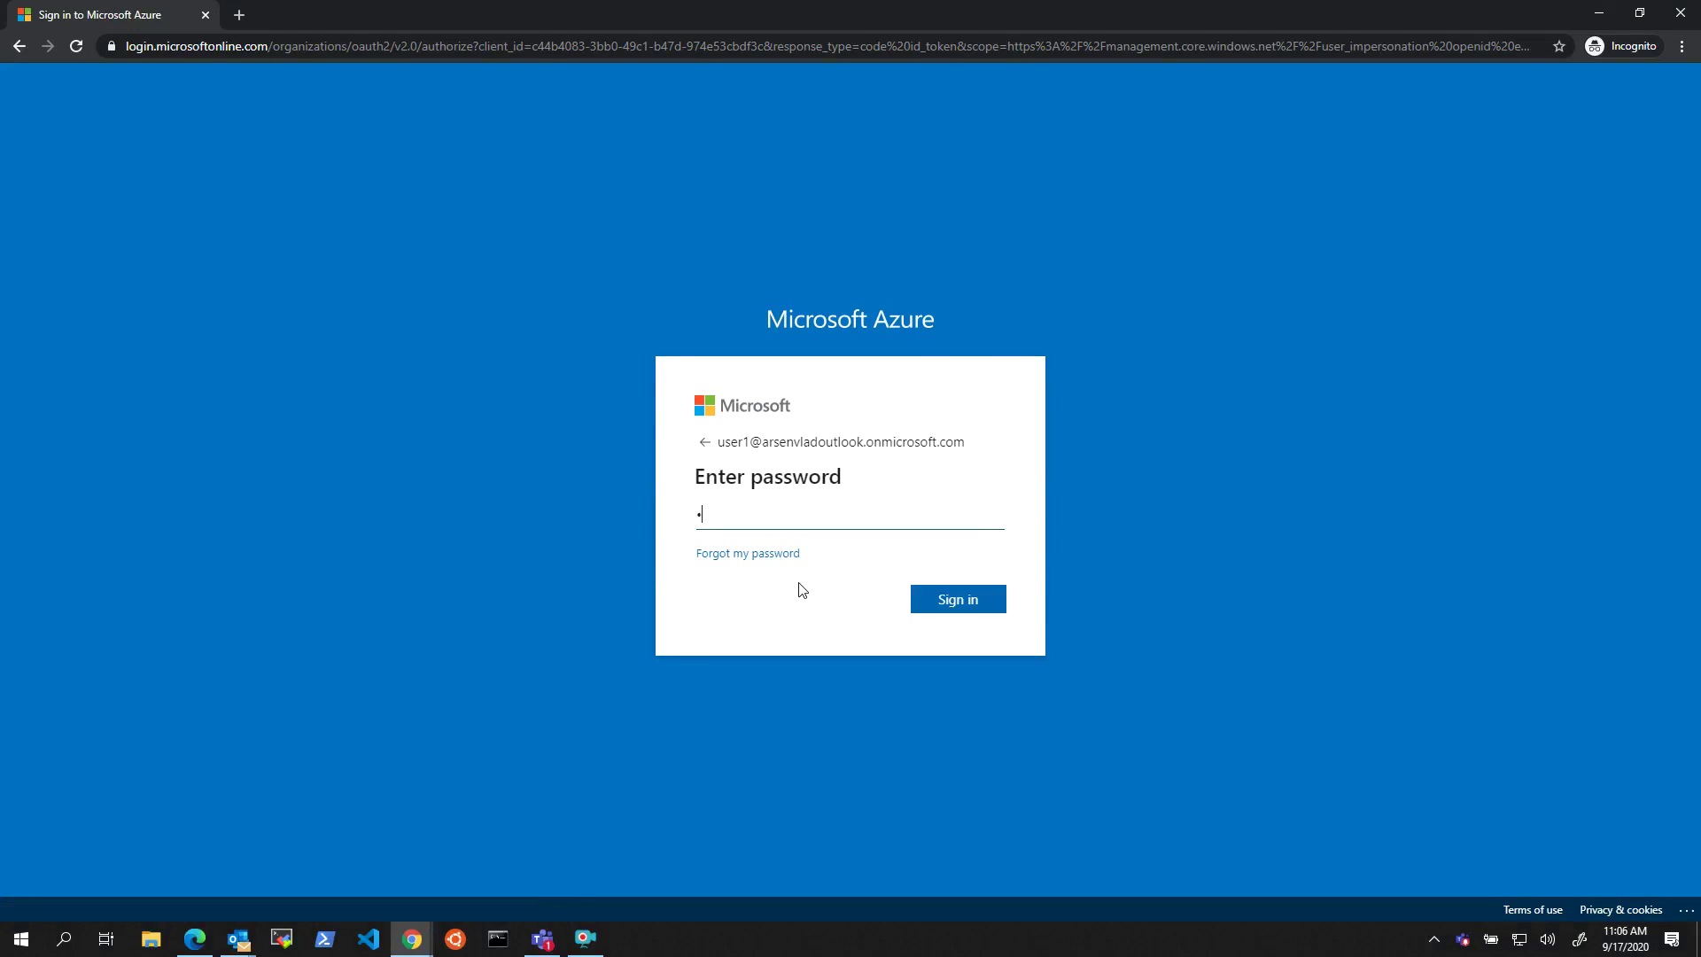
key("Return")
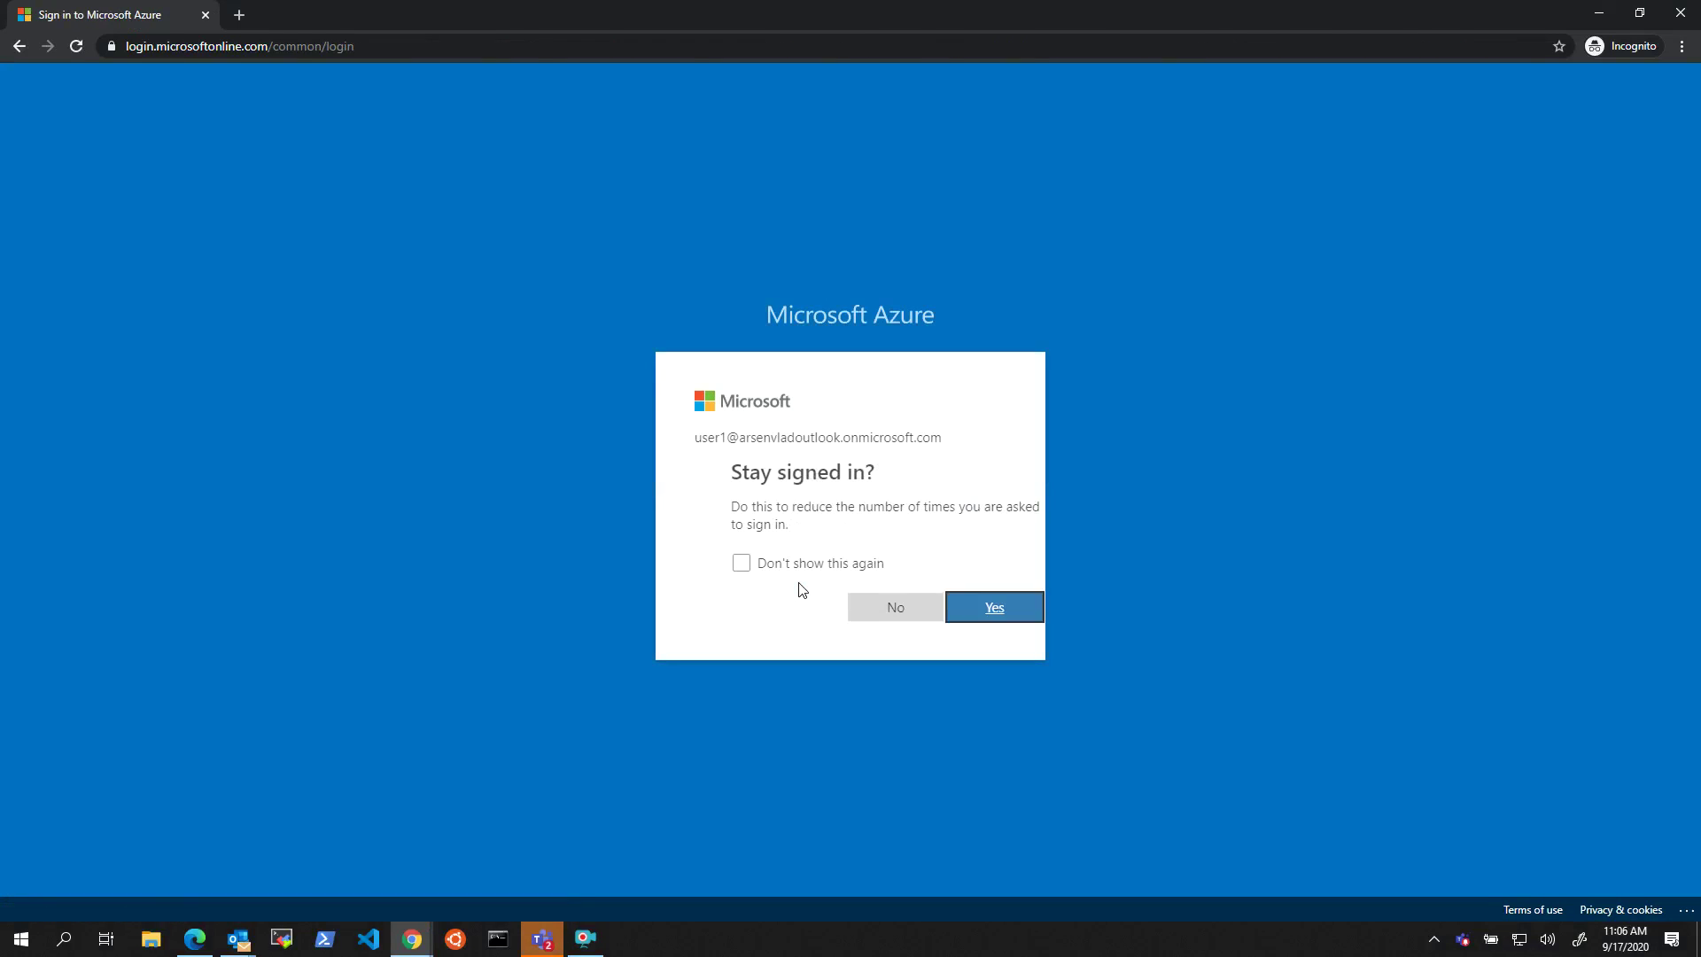
left_click(957, 608)
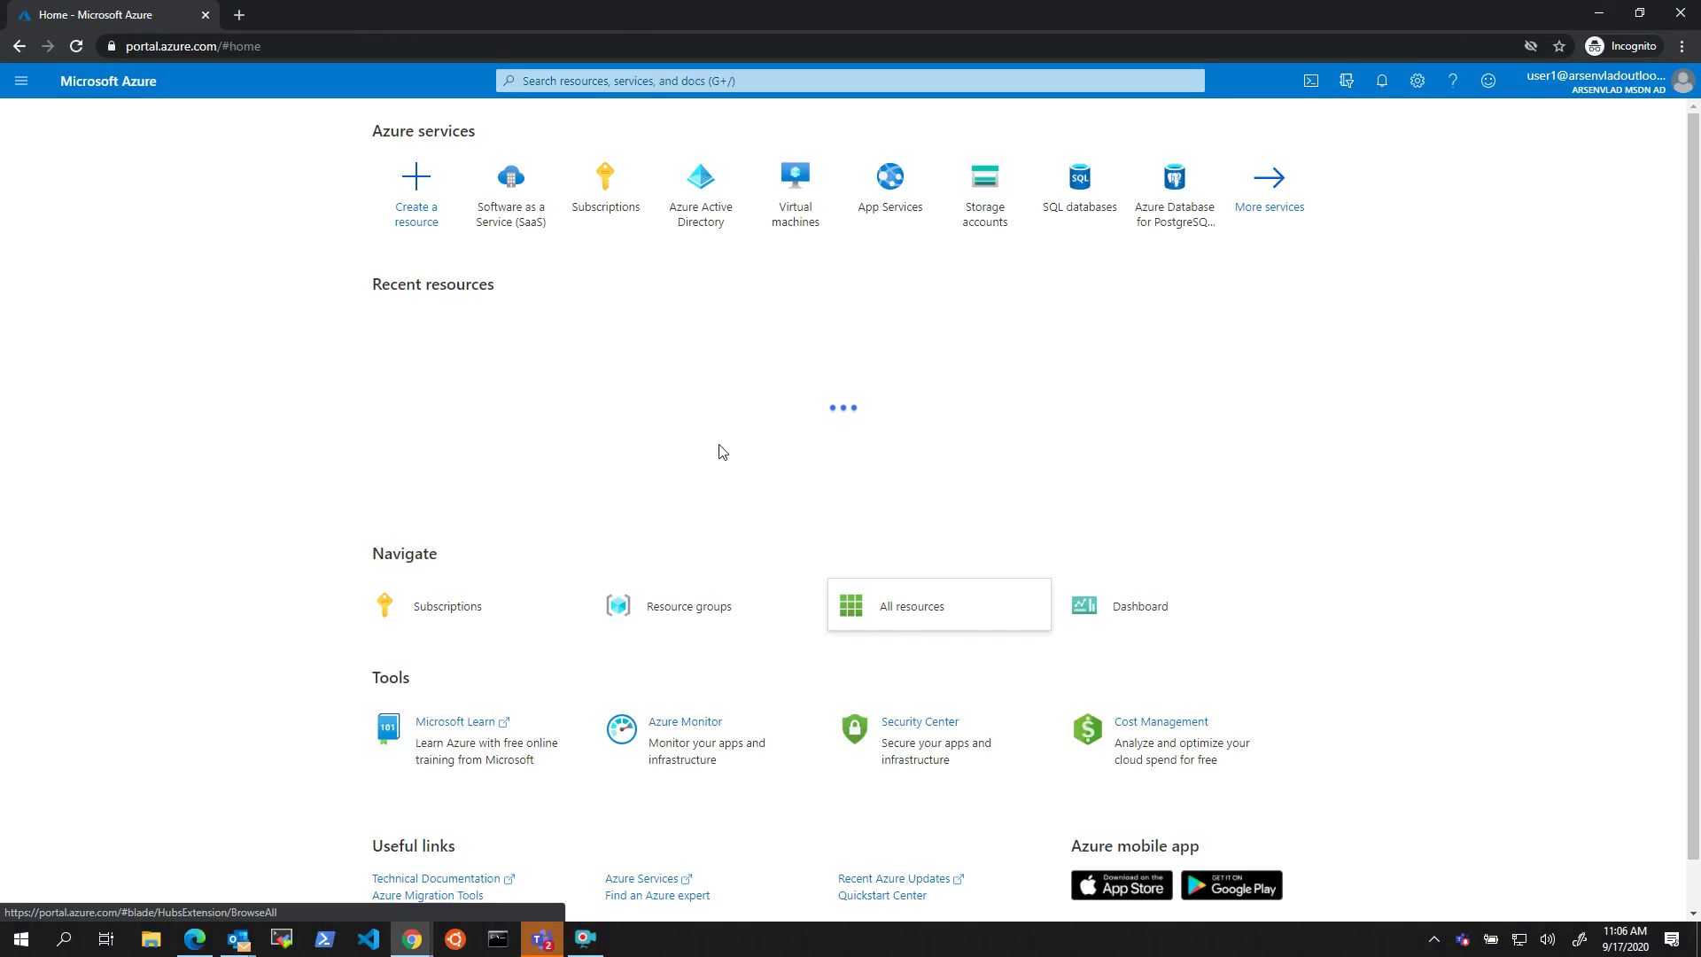
Step: Check user1's Software as a Service (SaaS) list, then the role shown under Subscriptions, and recheck the SaaS list
left_click(530, 221)
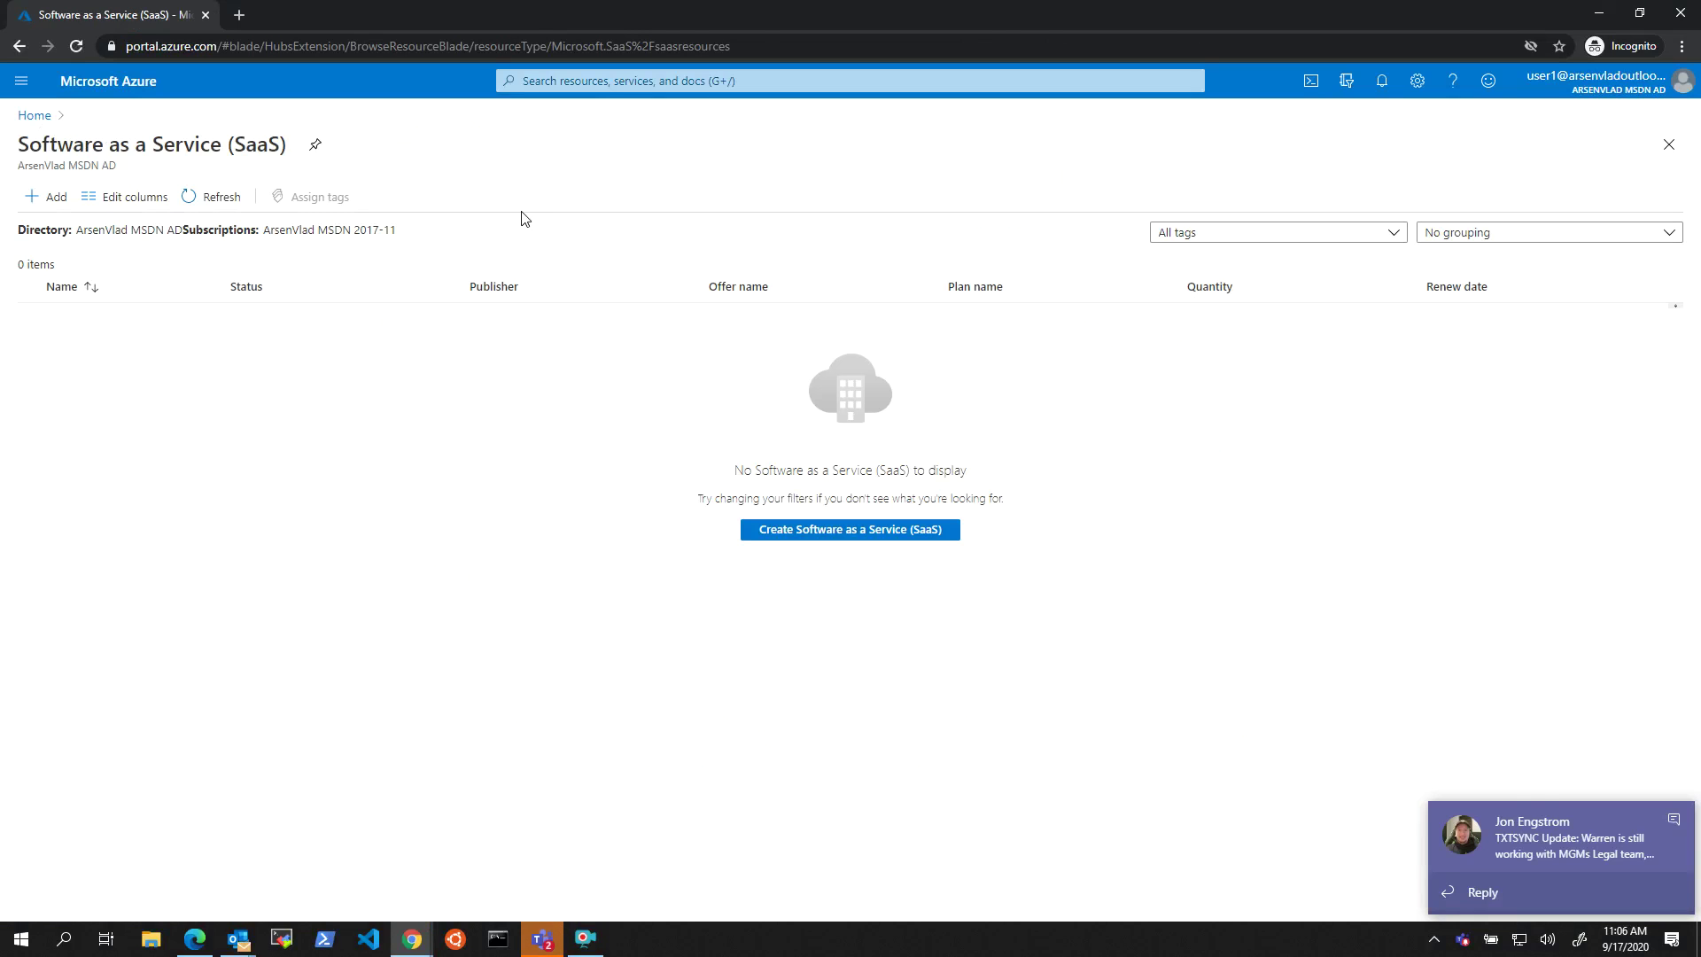
left_click(1674, 822)
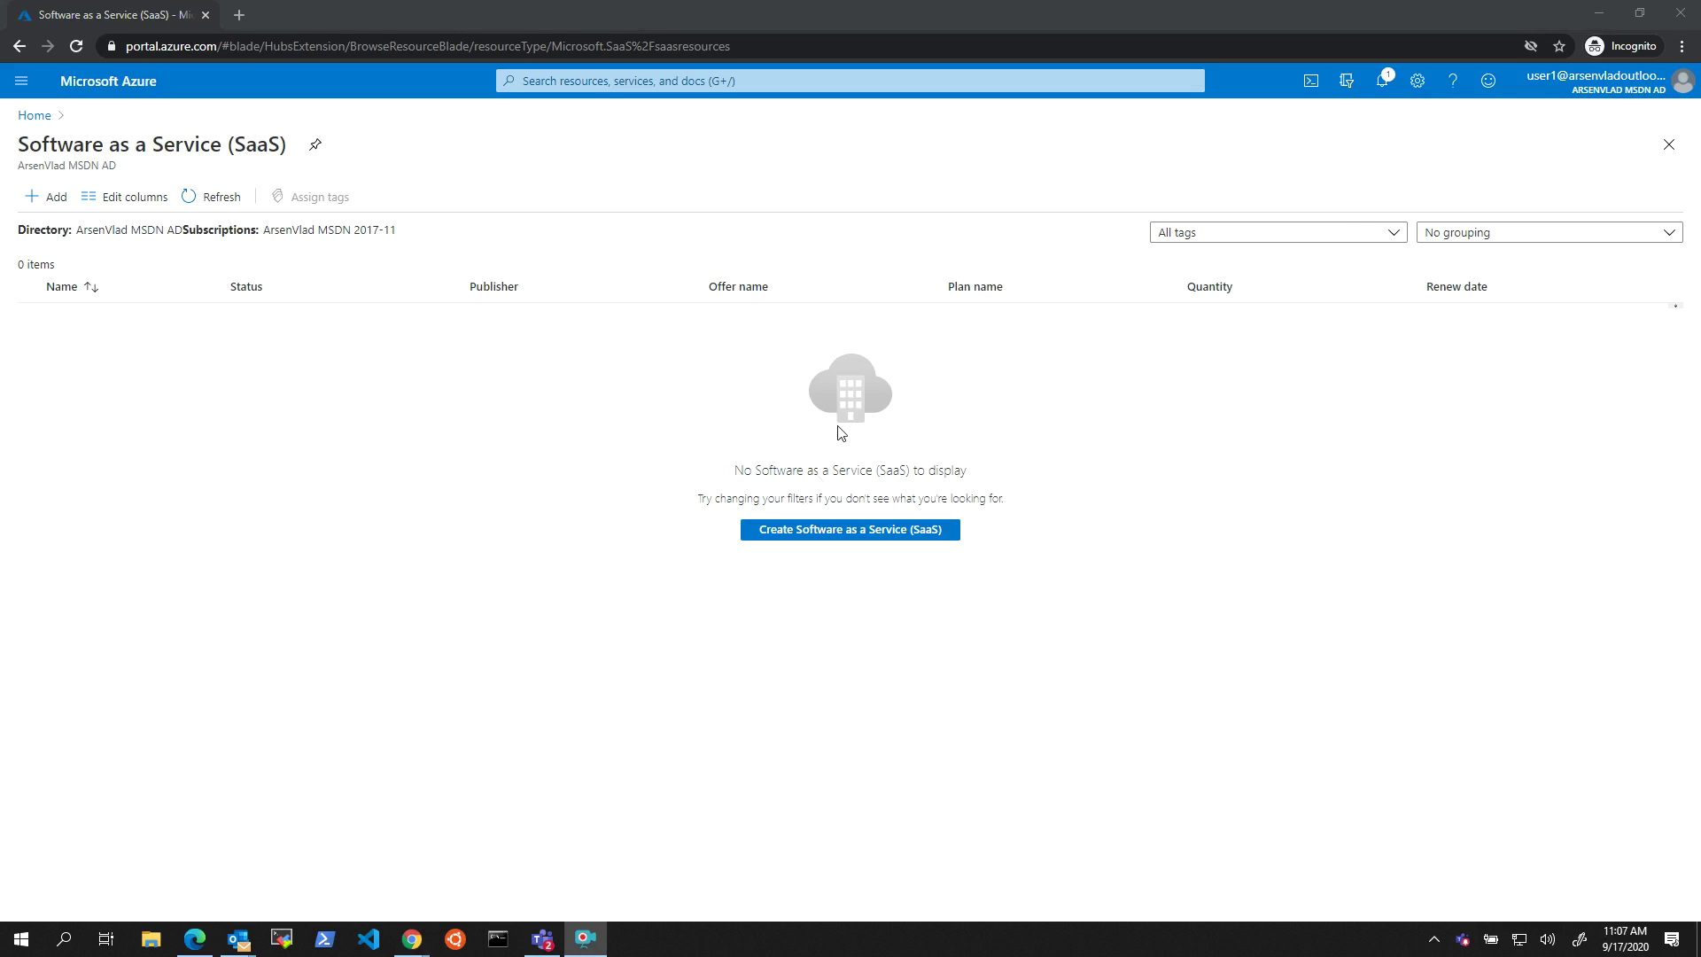
left_click(35, 117)
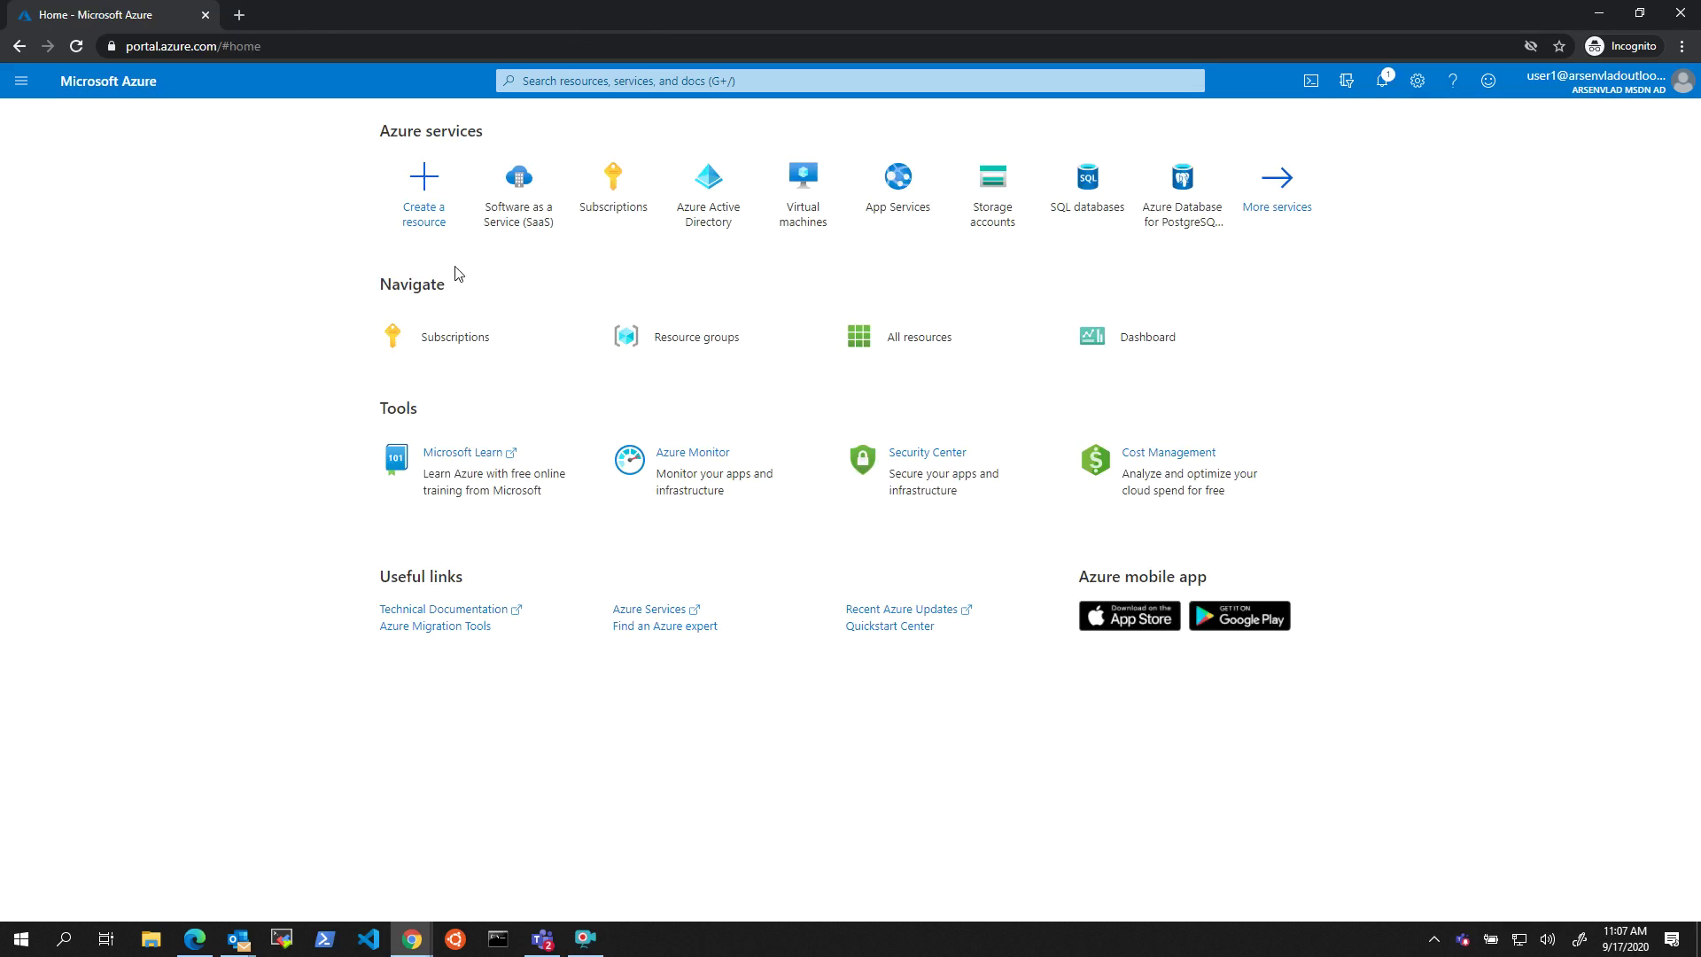
left_click(606, 188)
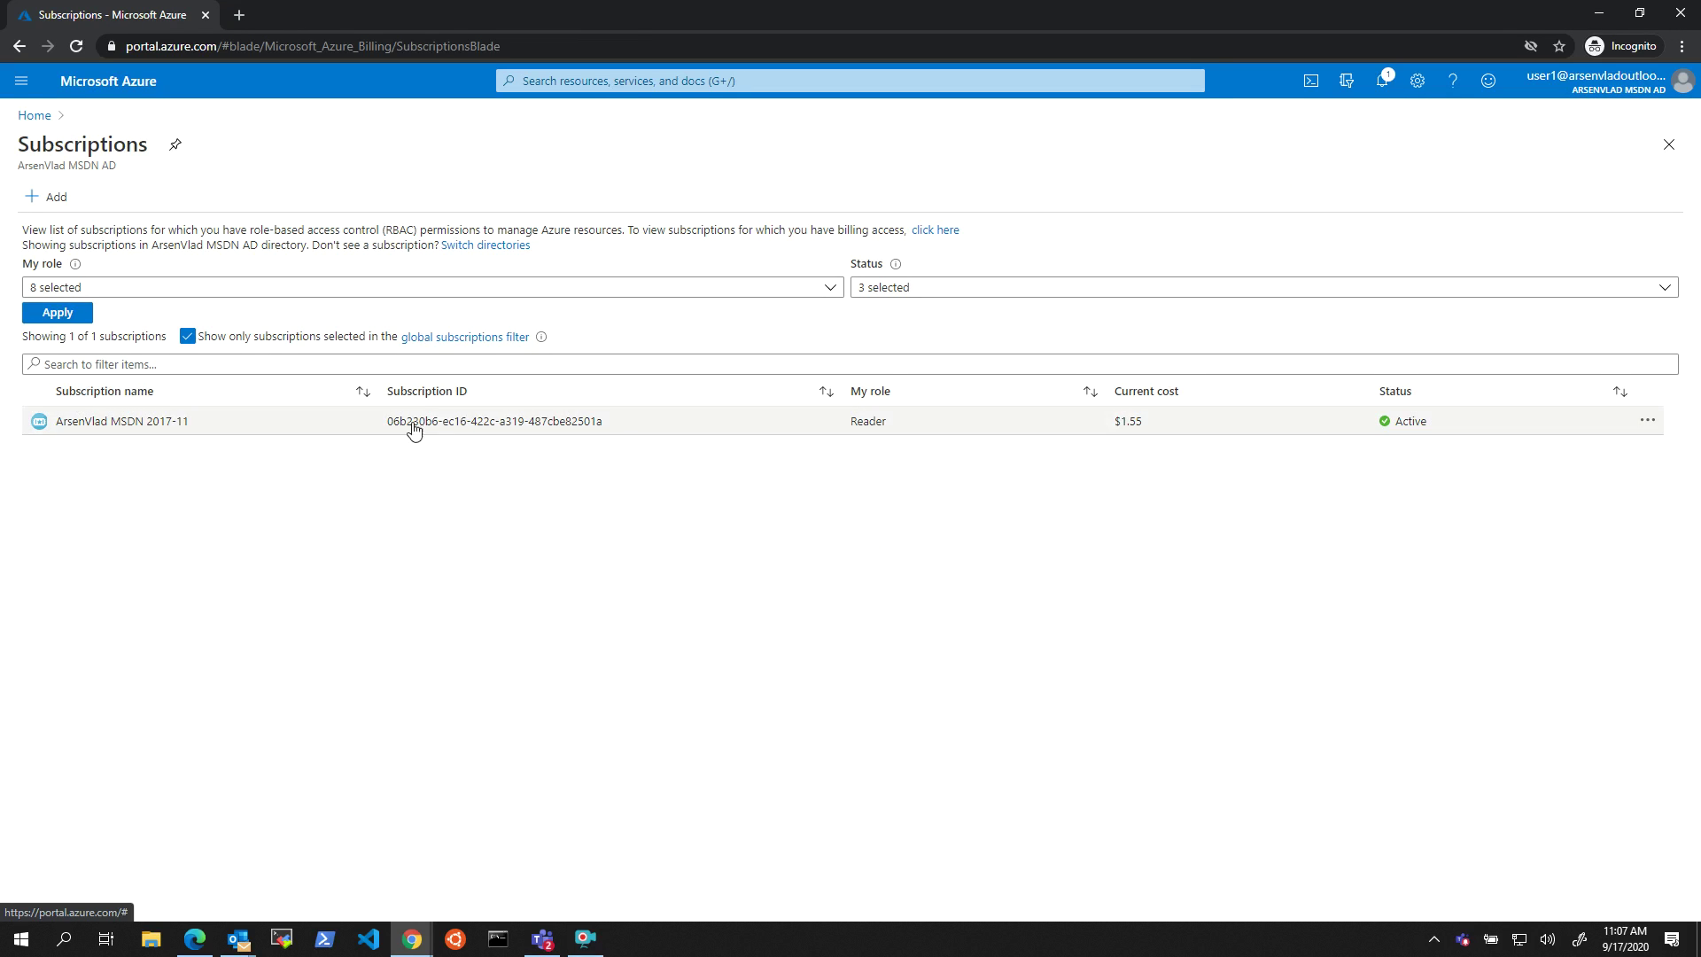
left_click(36, 117)
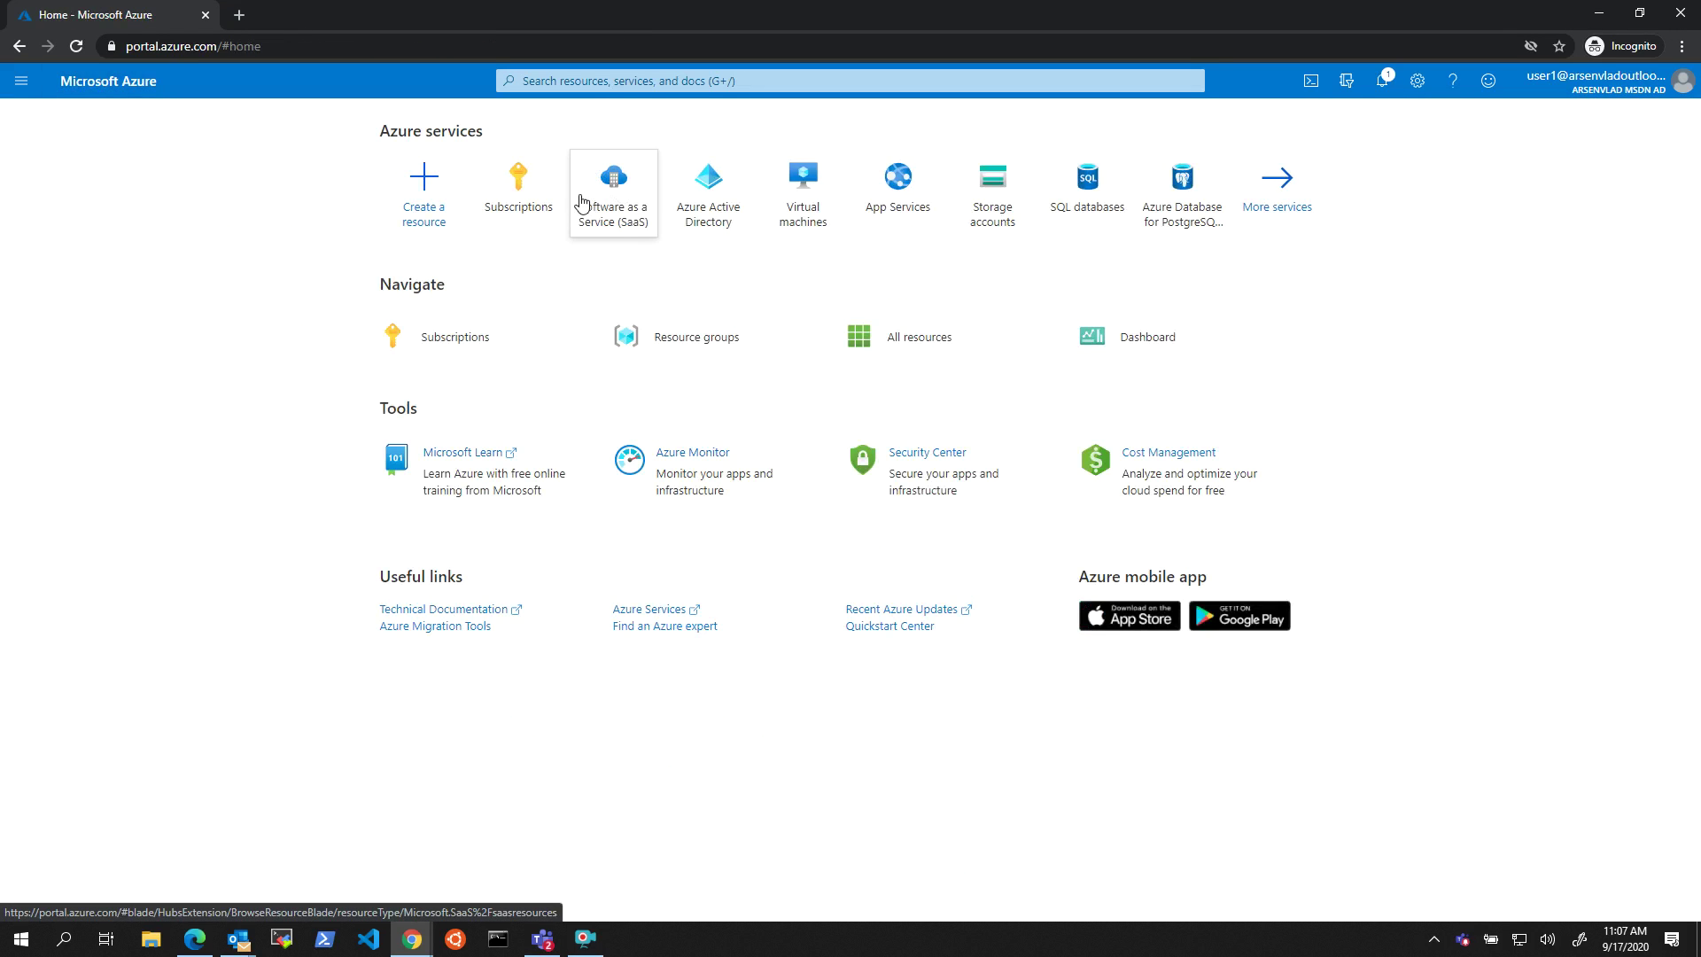
left_click(582, 204)
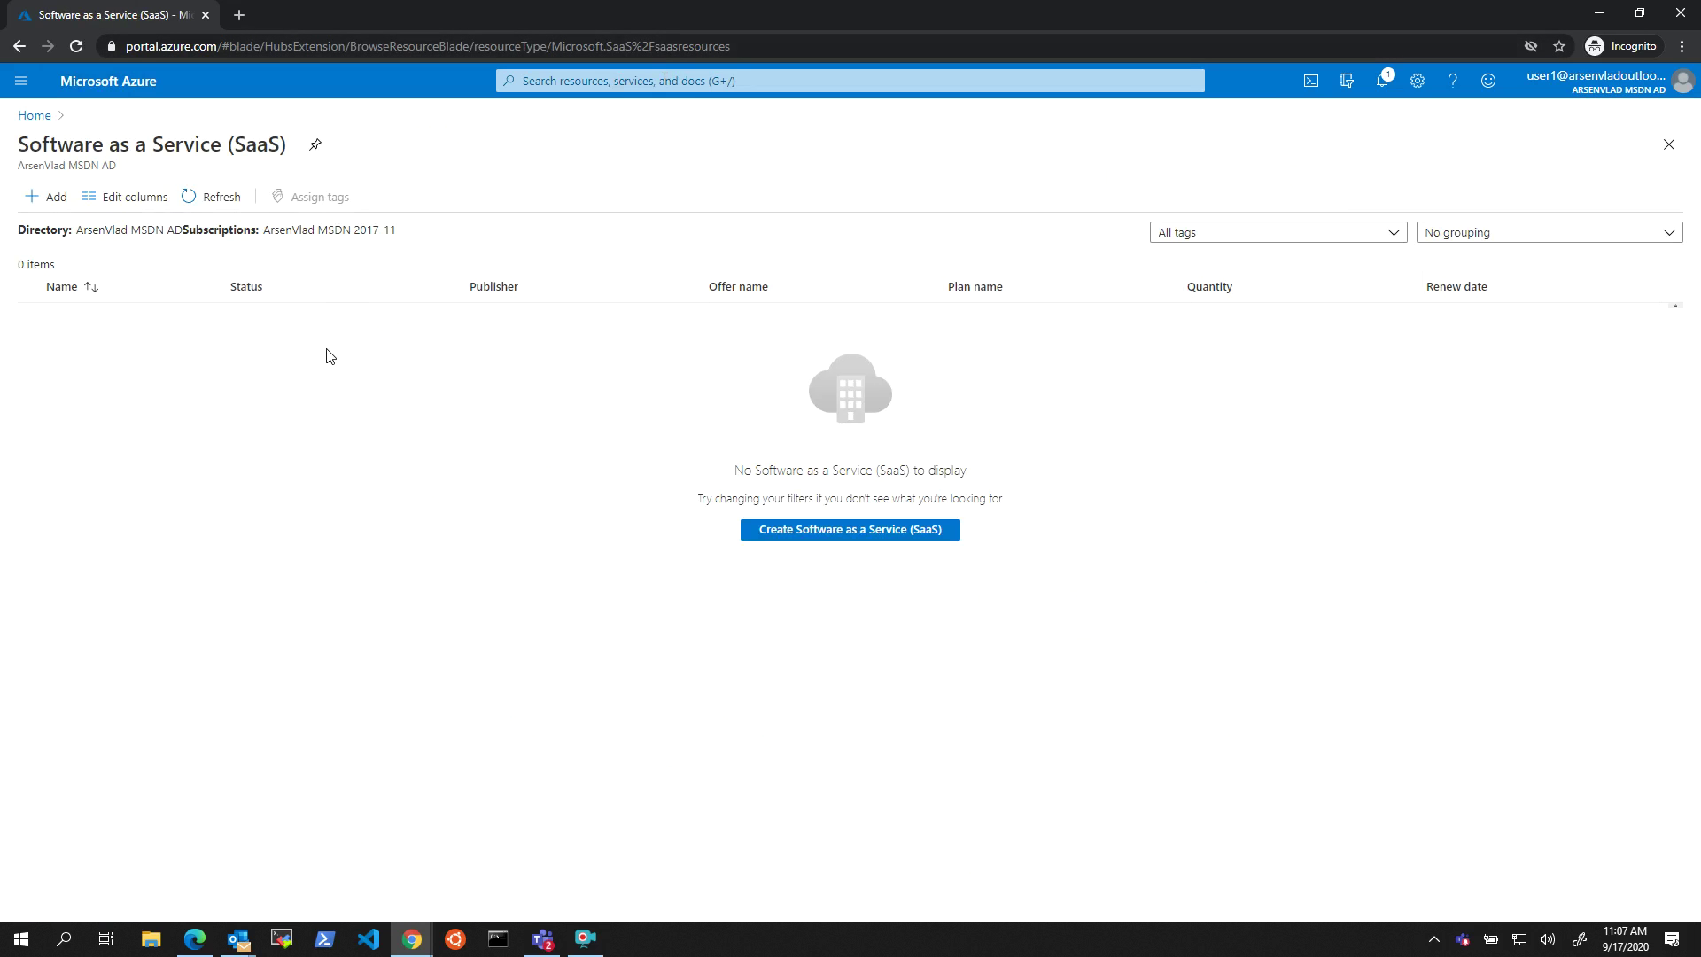
Step: Return to the buyer's window and start a new Security group named SaaSGroup in Azure Active Directory
left_click(1599, 12)
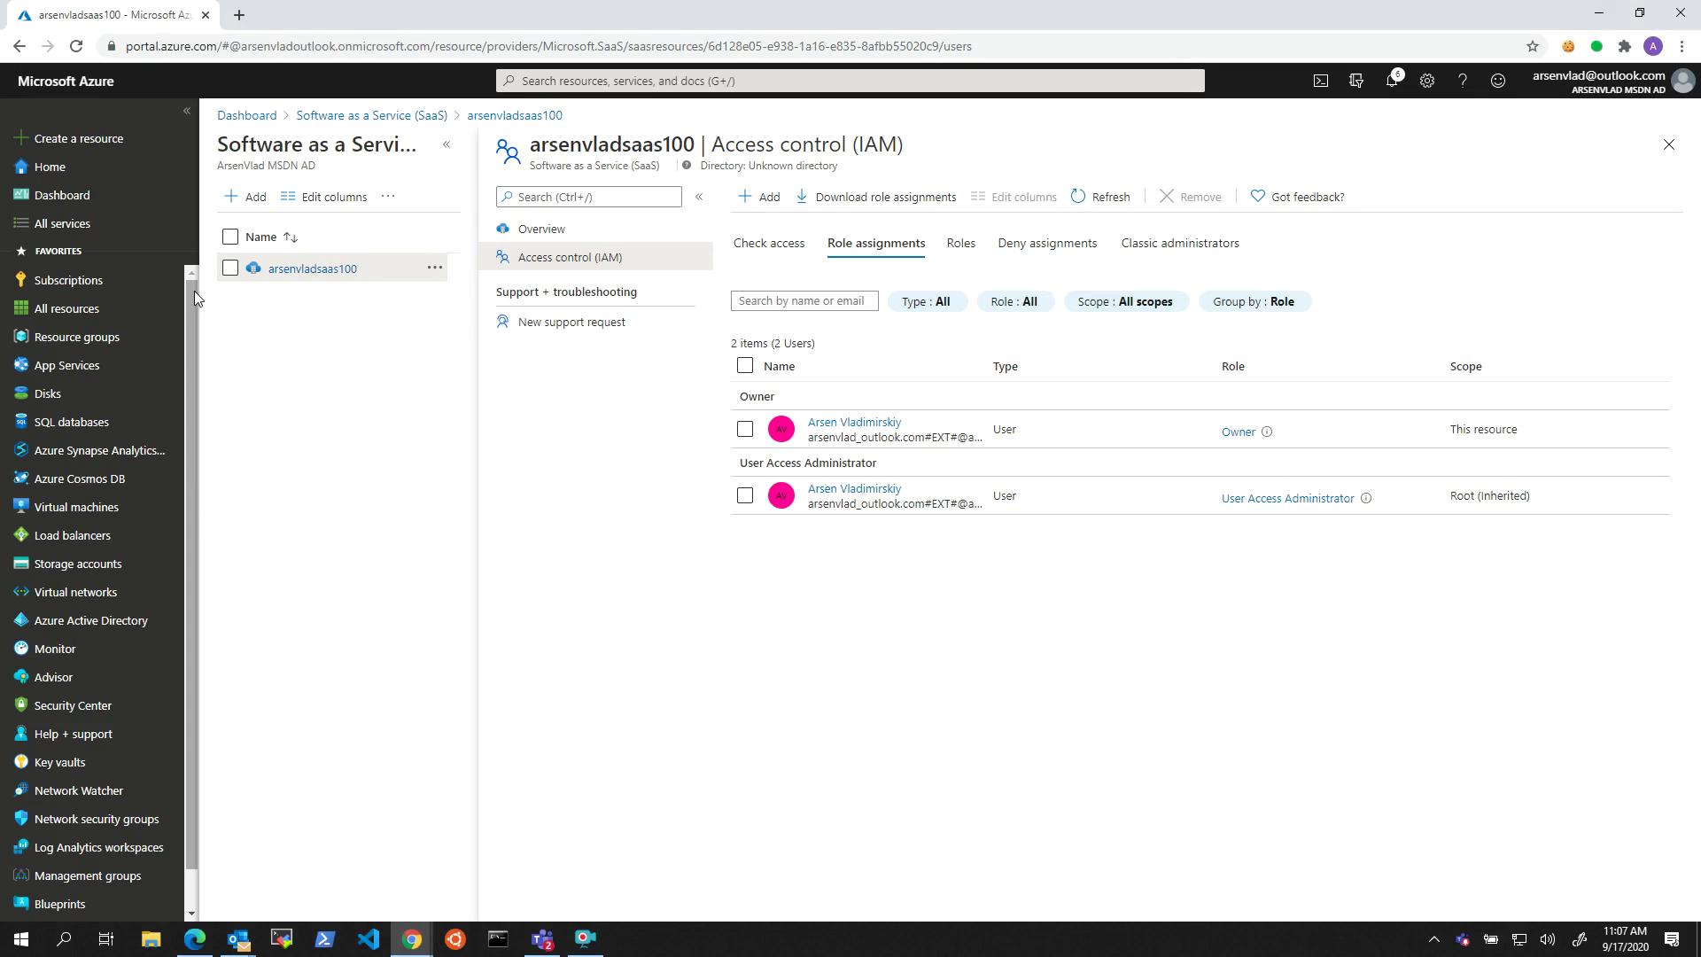
left_click(111, 625)
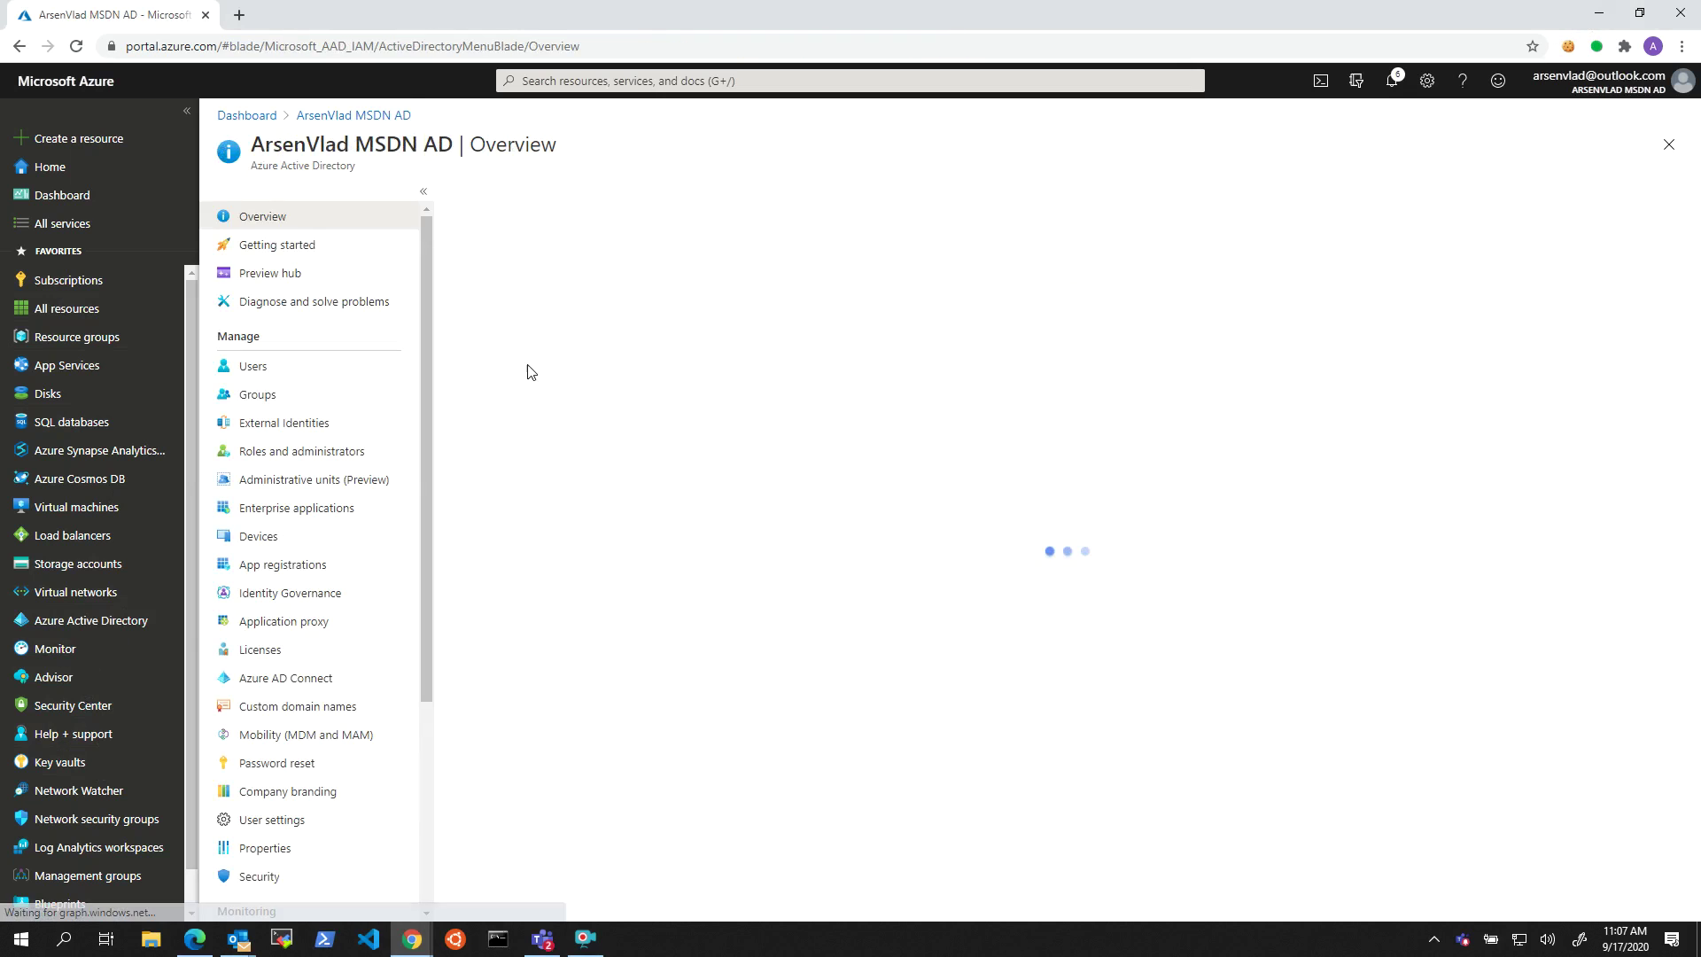
left_click(250, 395)
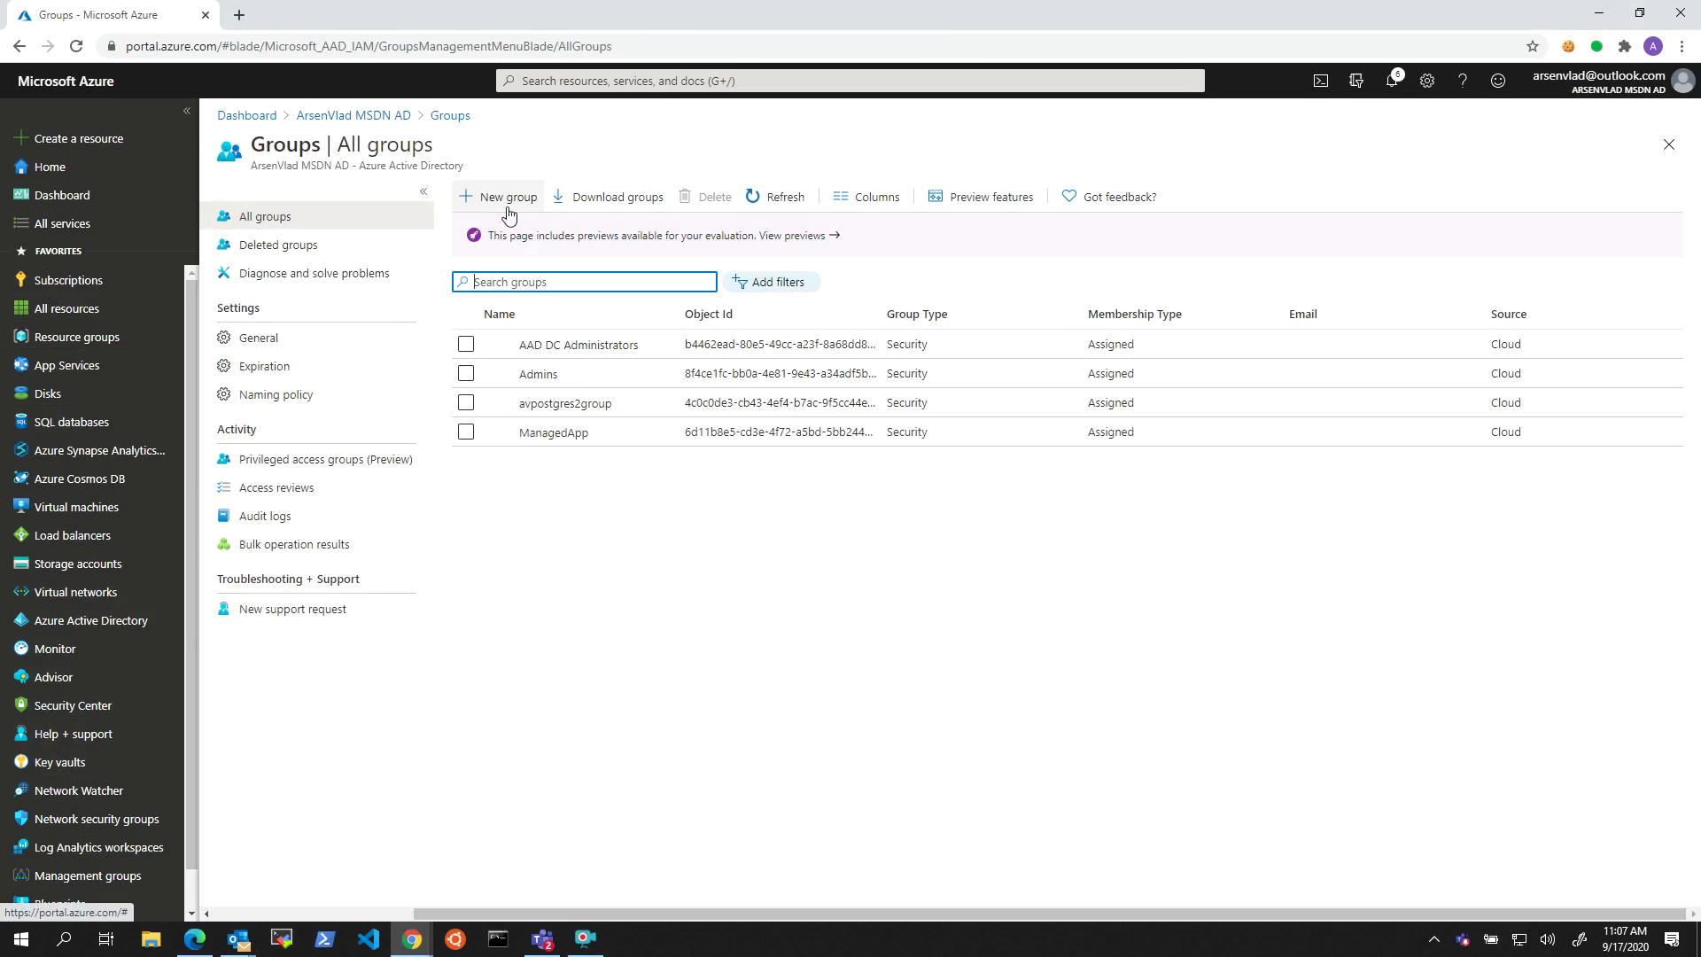
left_click(501, 191)
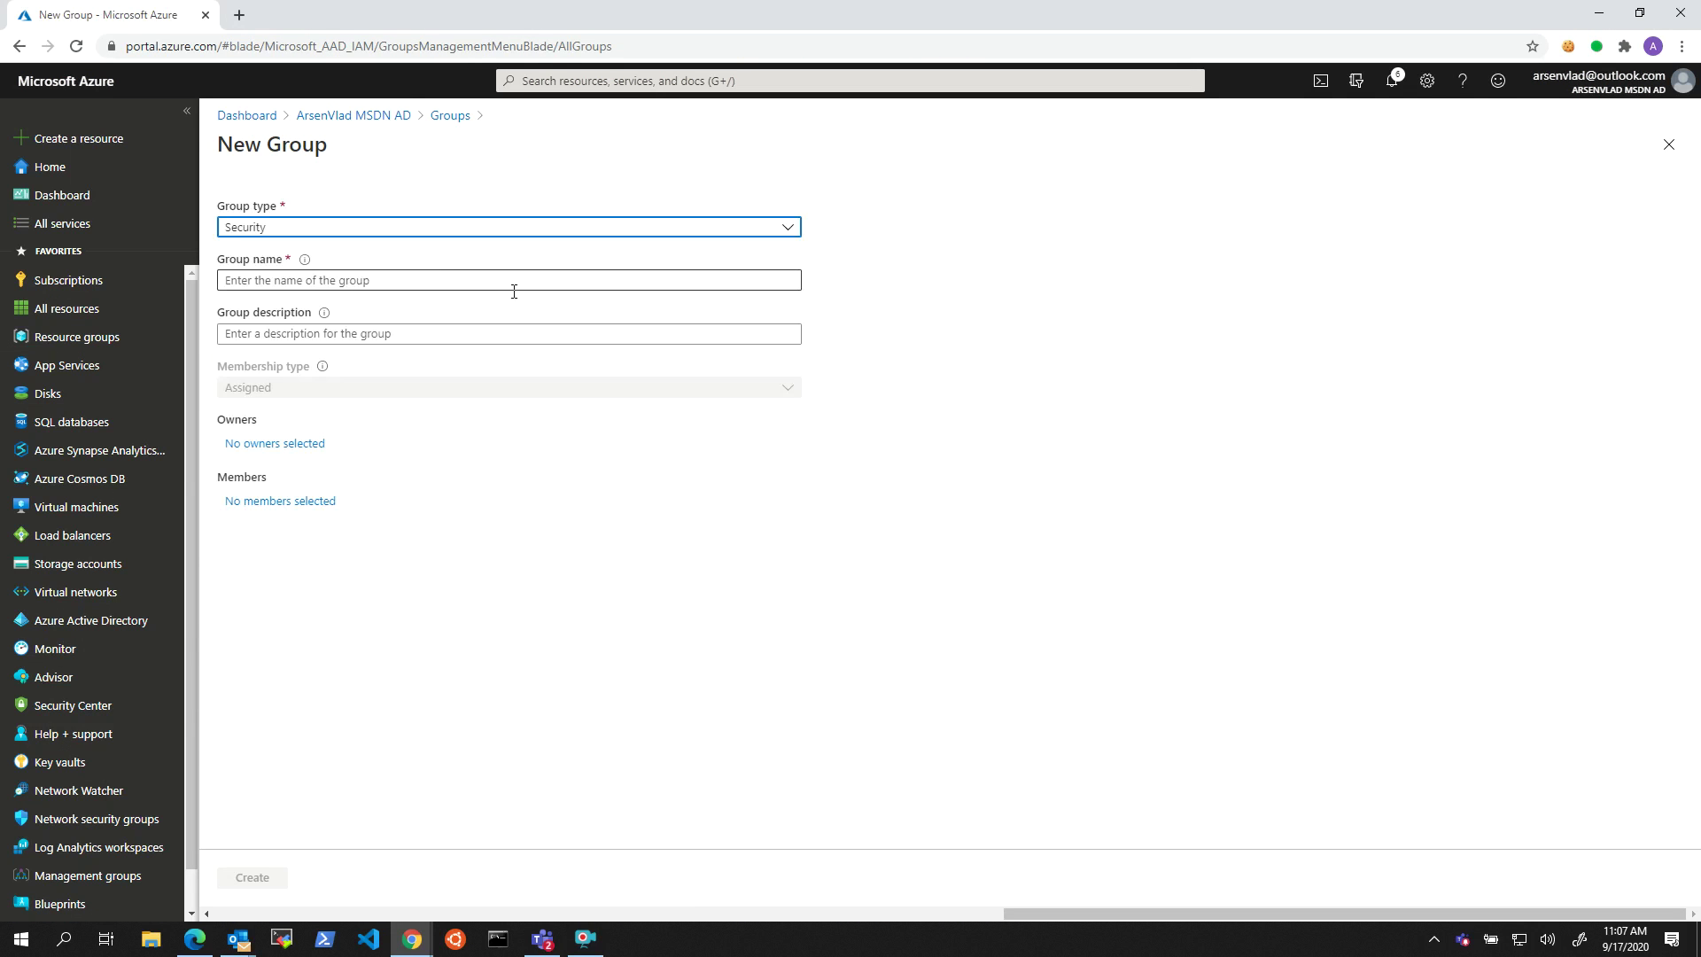
left_click(336, 283)
type("SaaSGroup")
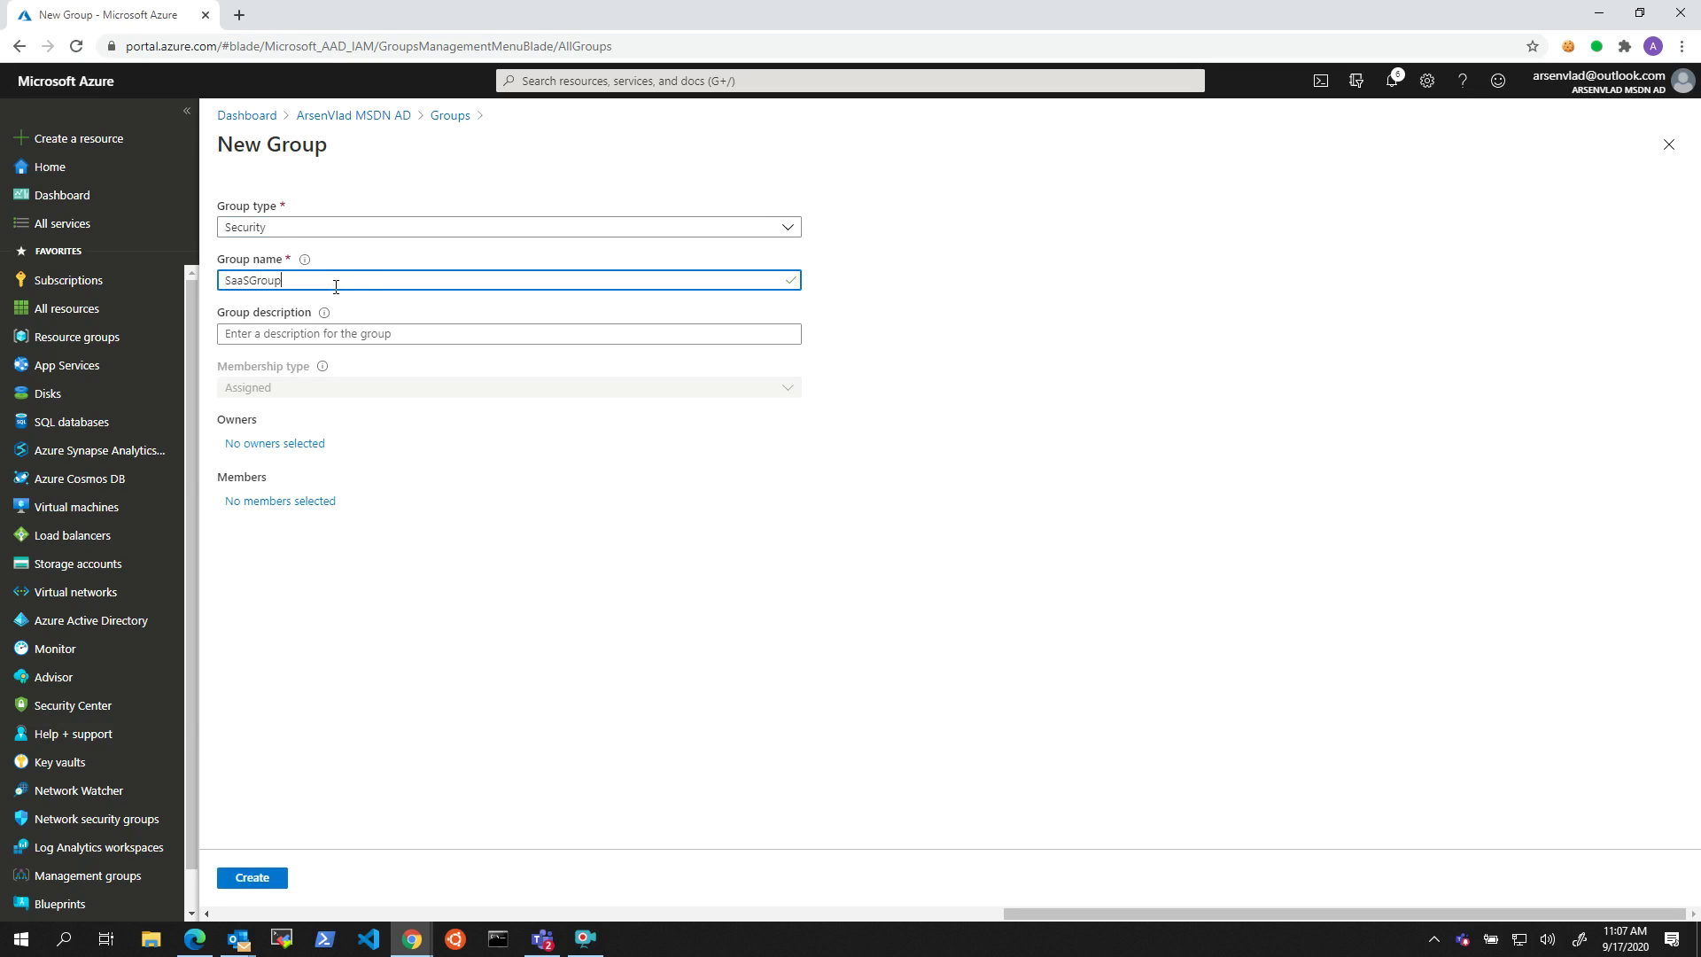
key("Tab")
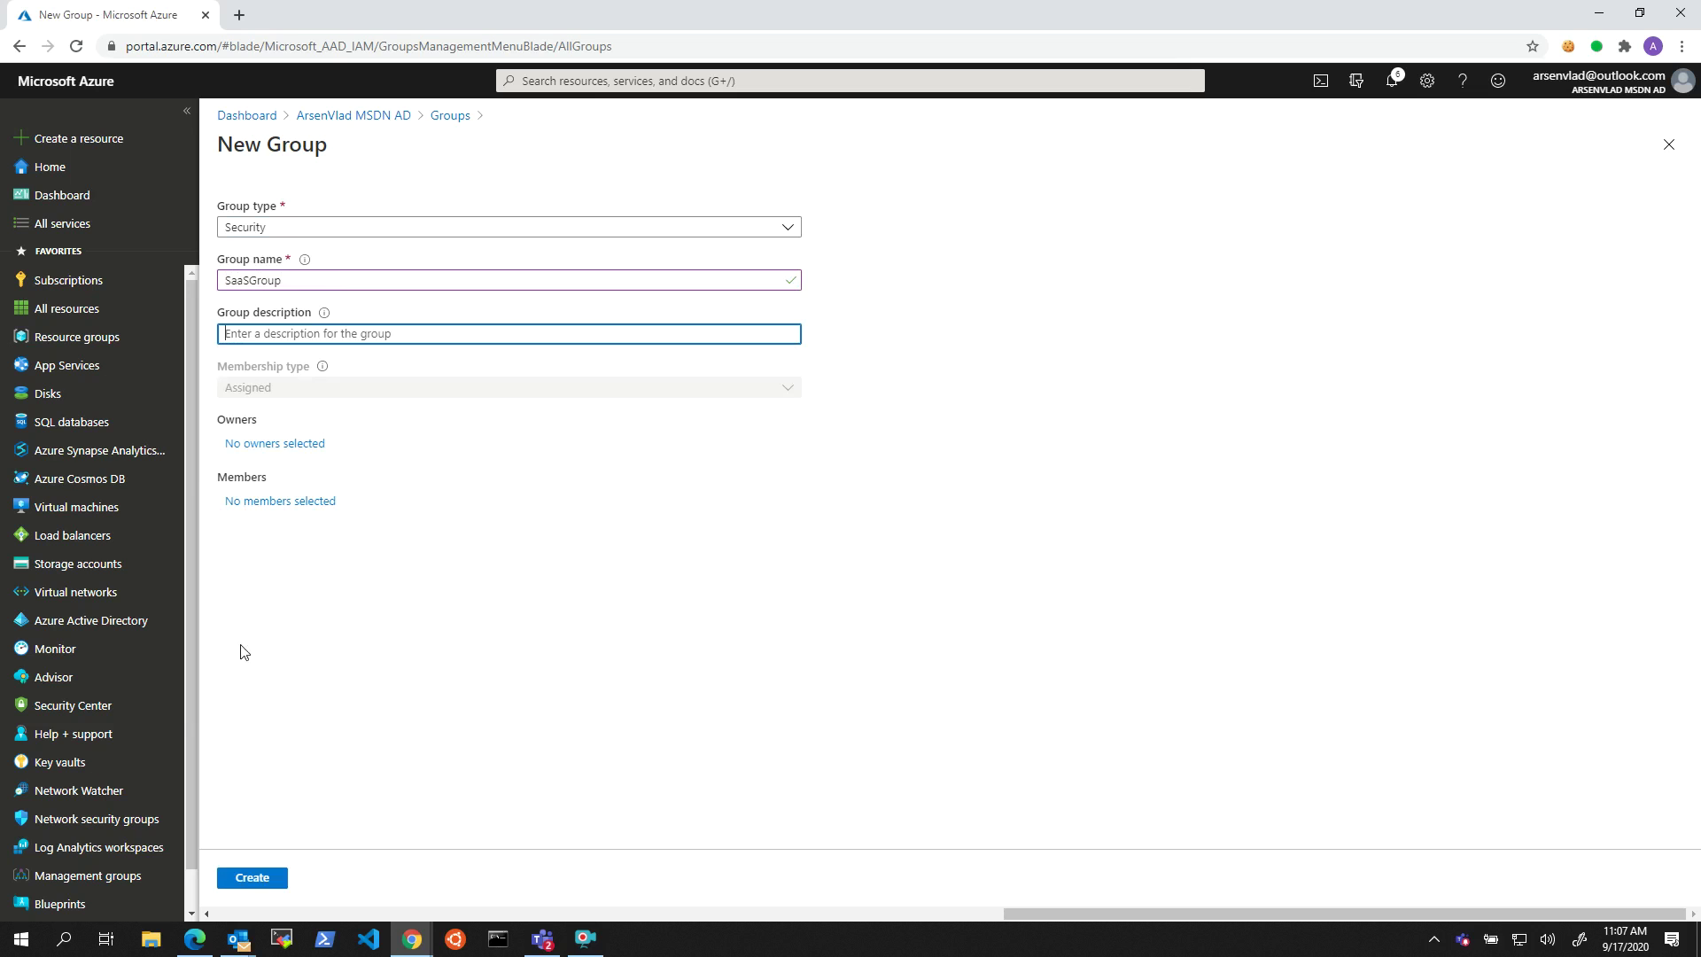
Step: Add user1 as a member of SaaSGroup, create the group and refresh the groups list
left_click(276, 501)
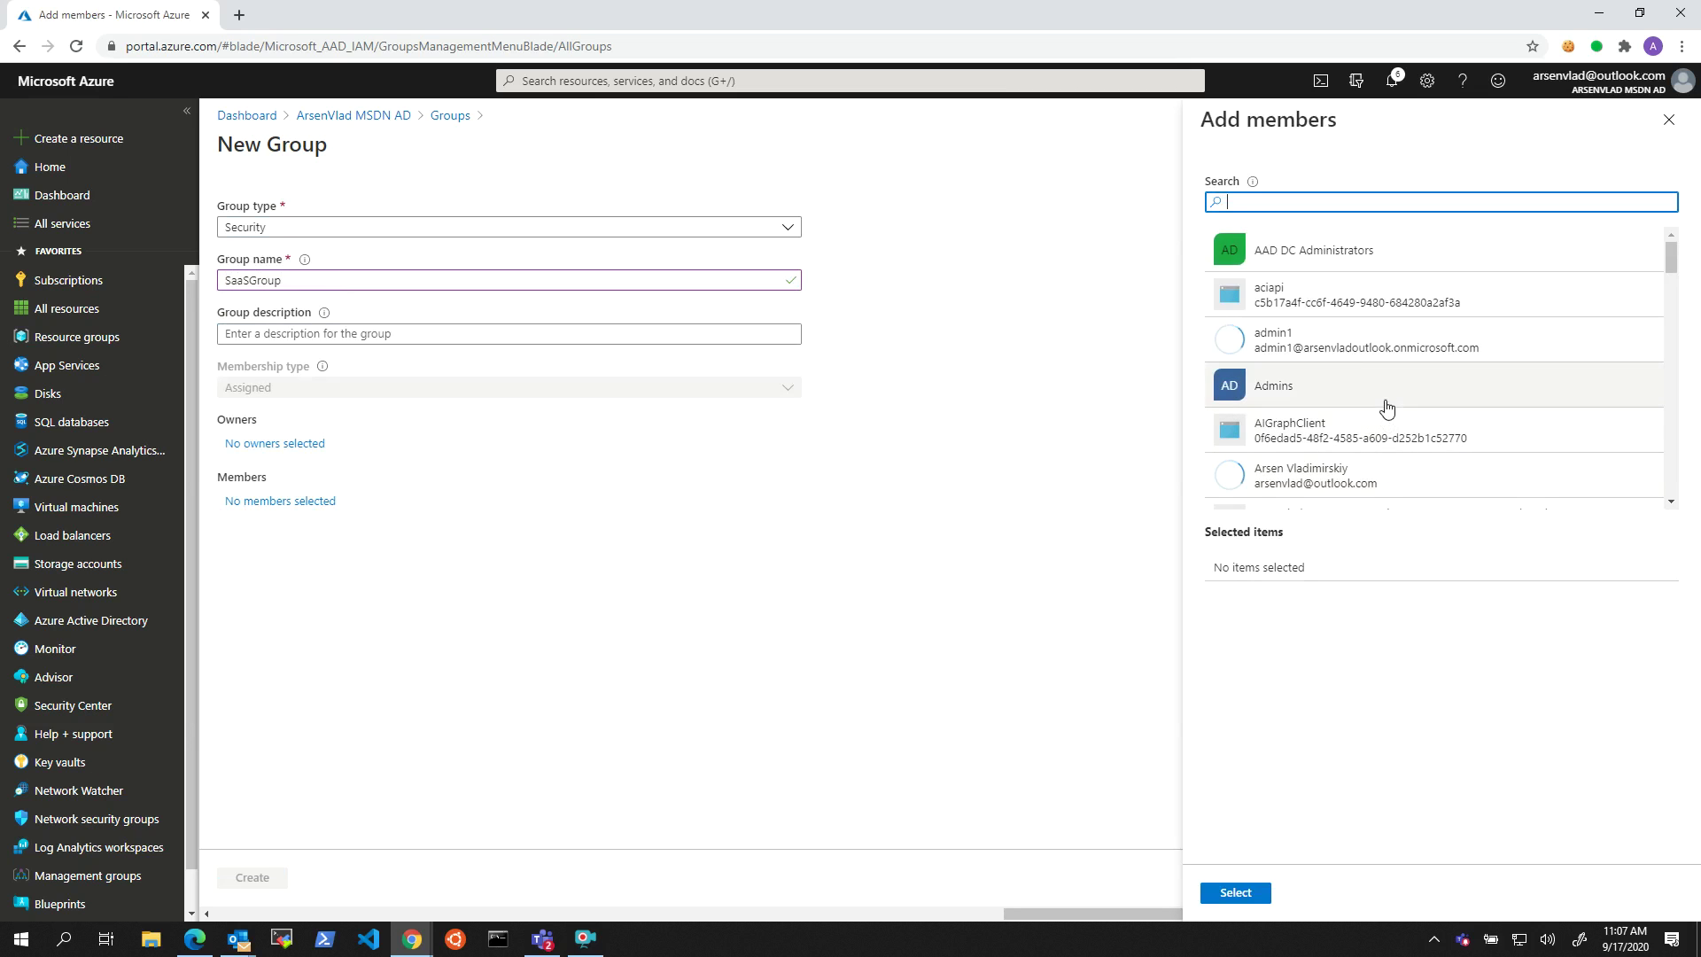
scroll(1335, 428, "down", 4)
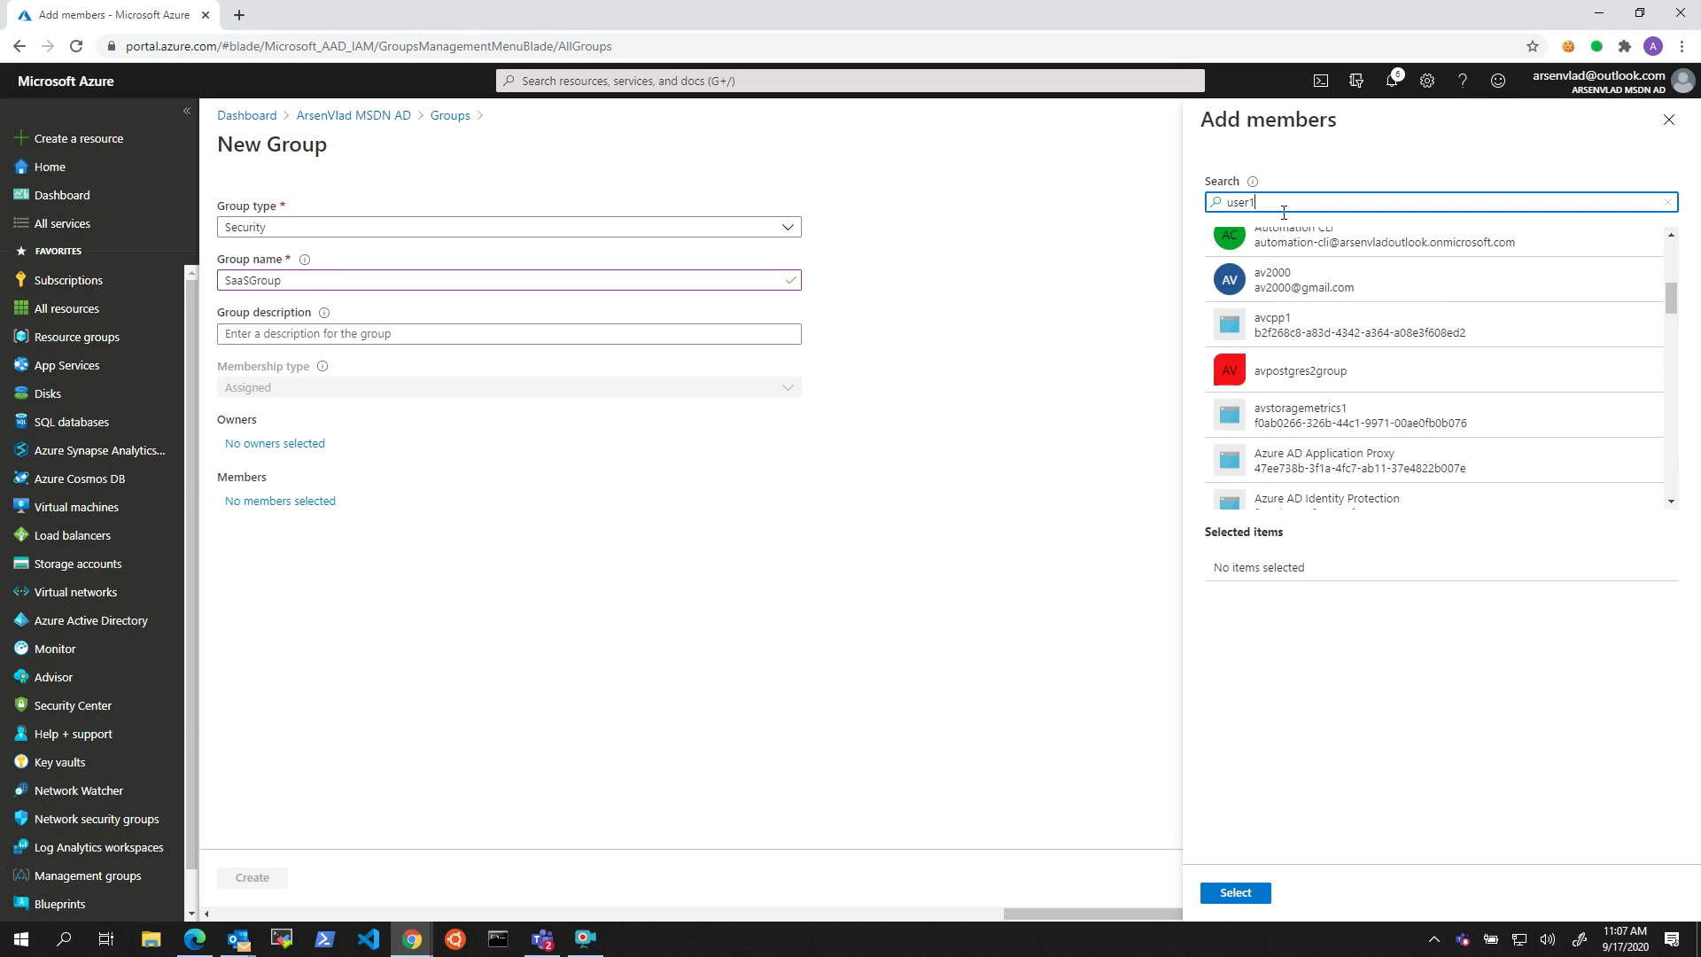
left_click(1298, 257)
left_click(1236, 892)
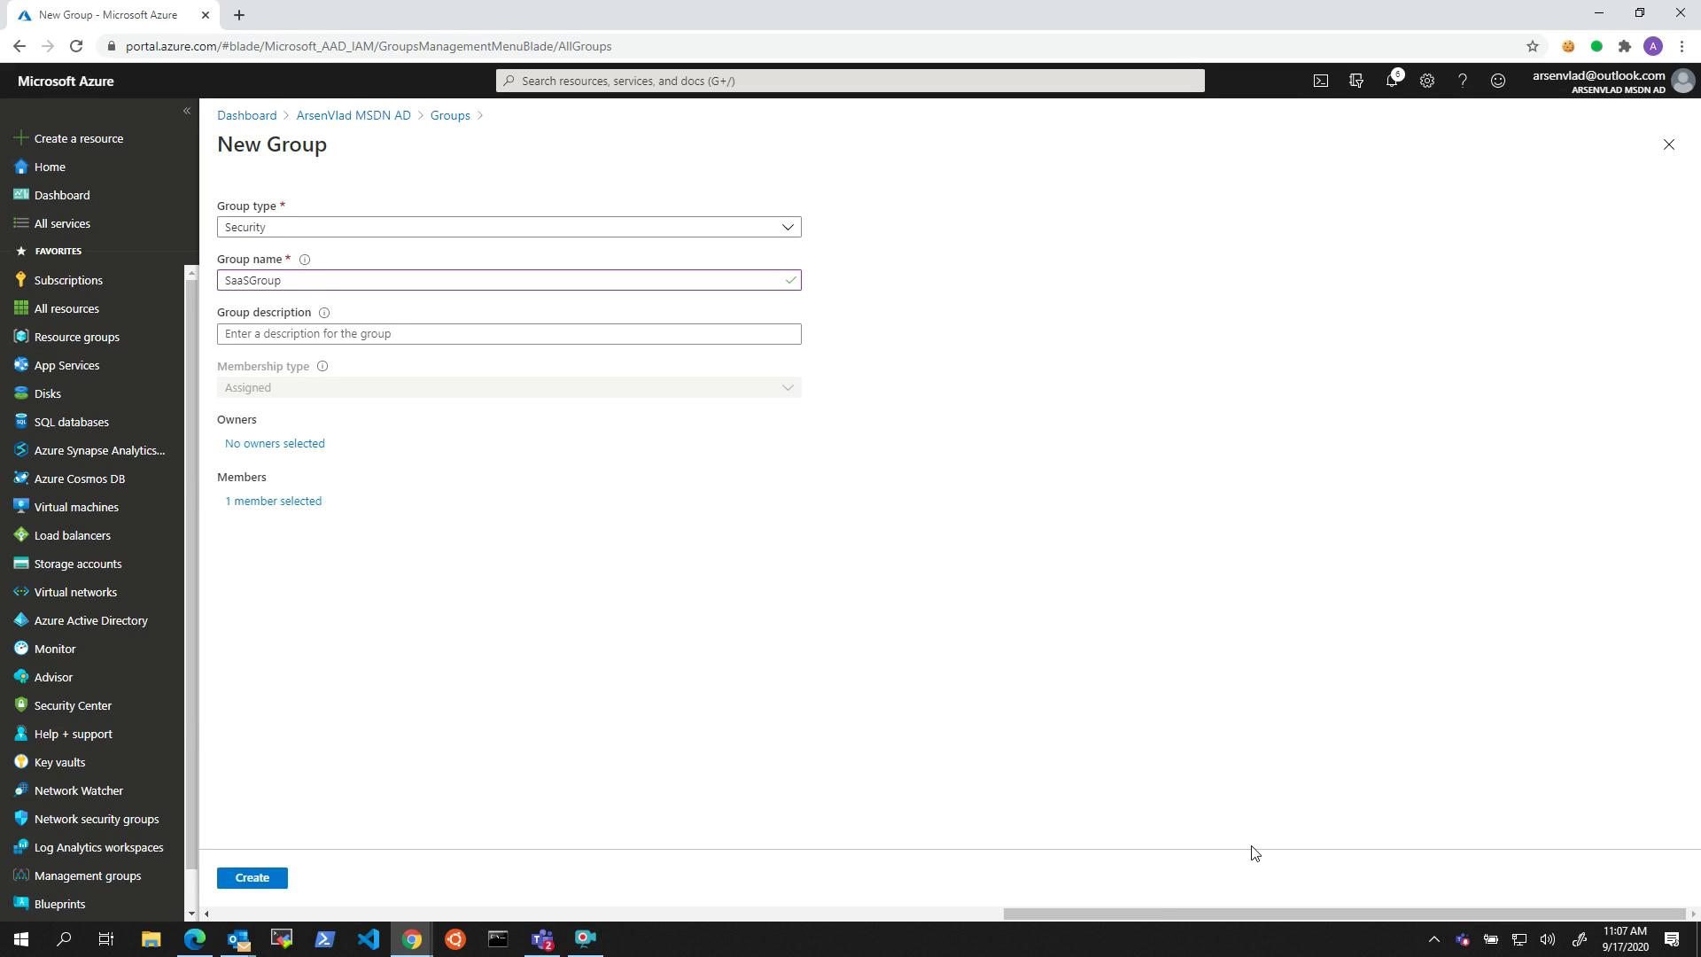
left_click(257, 878)
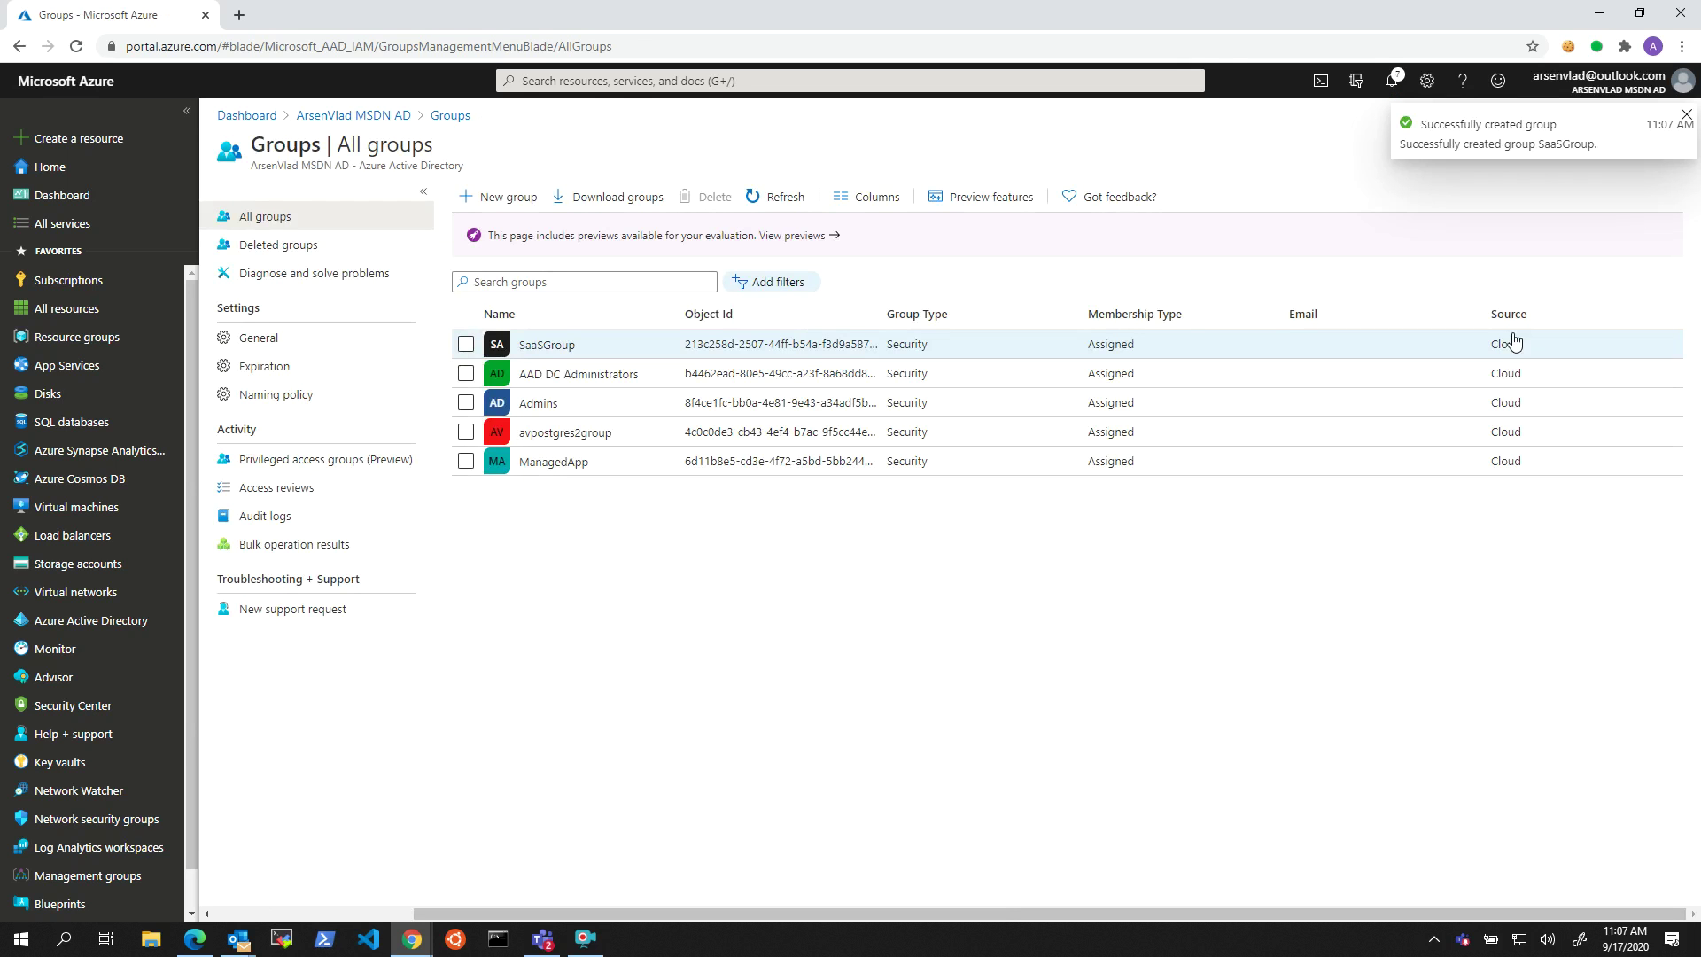
left_click(775, 197)
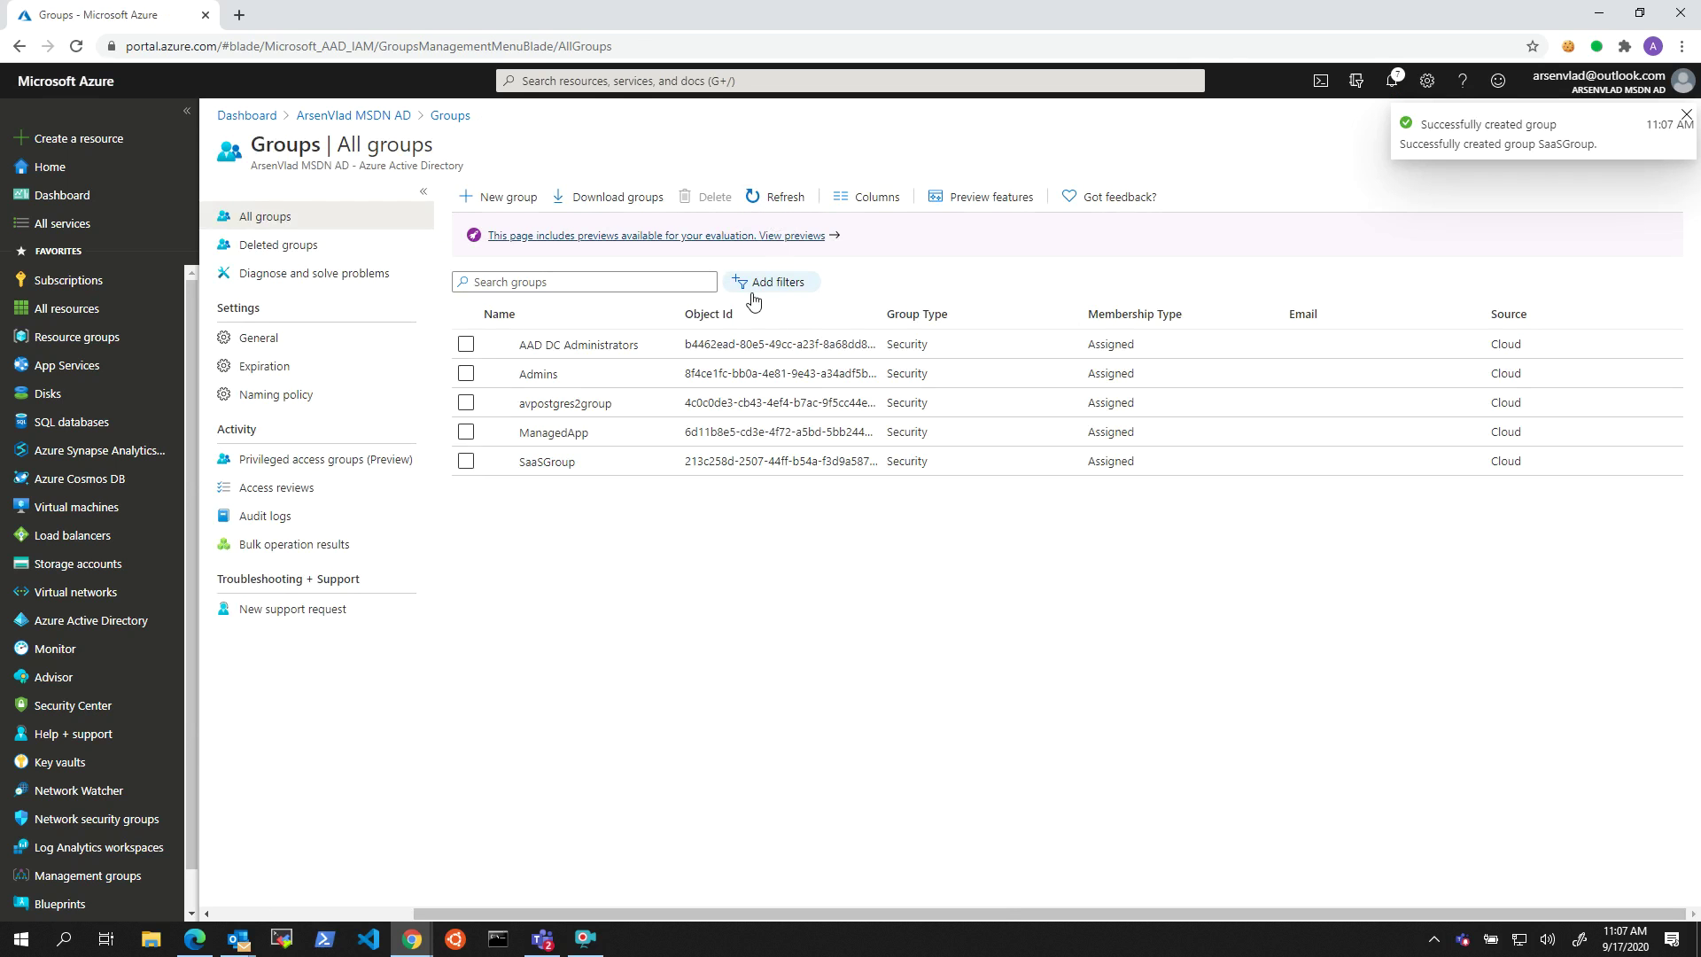
left_click(1687, 117)
Step: Search for saas, open arsenvladsaas100 from the Software as a Service (SaaS) list and show its role assignments
left_click(618, 80)
type("saas")
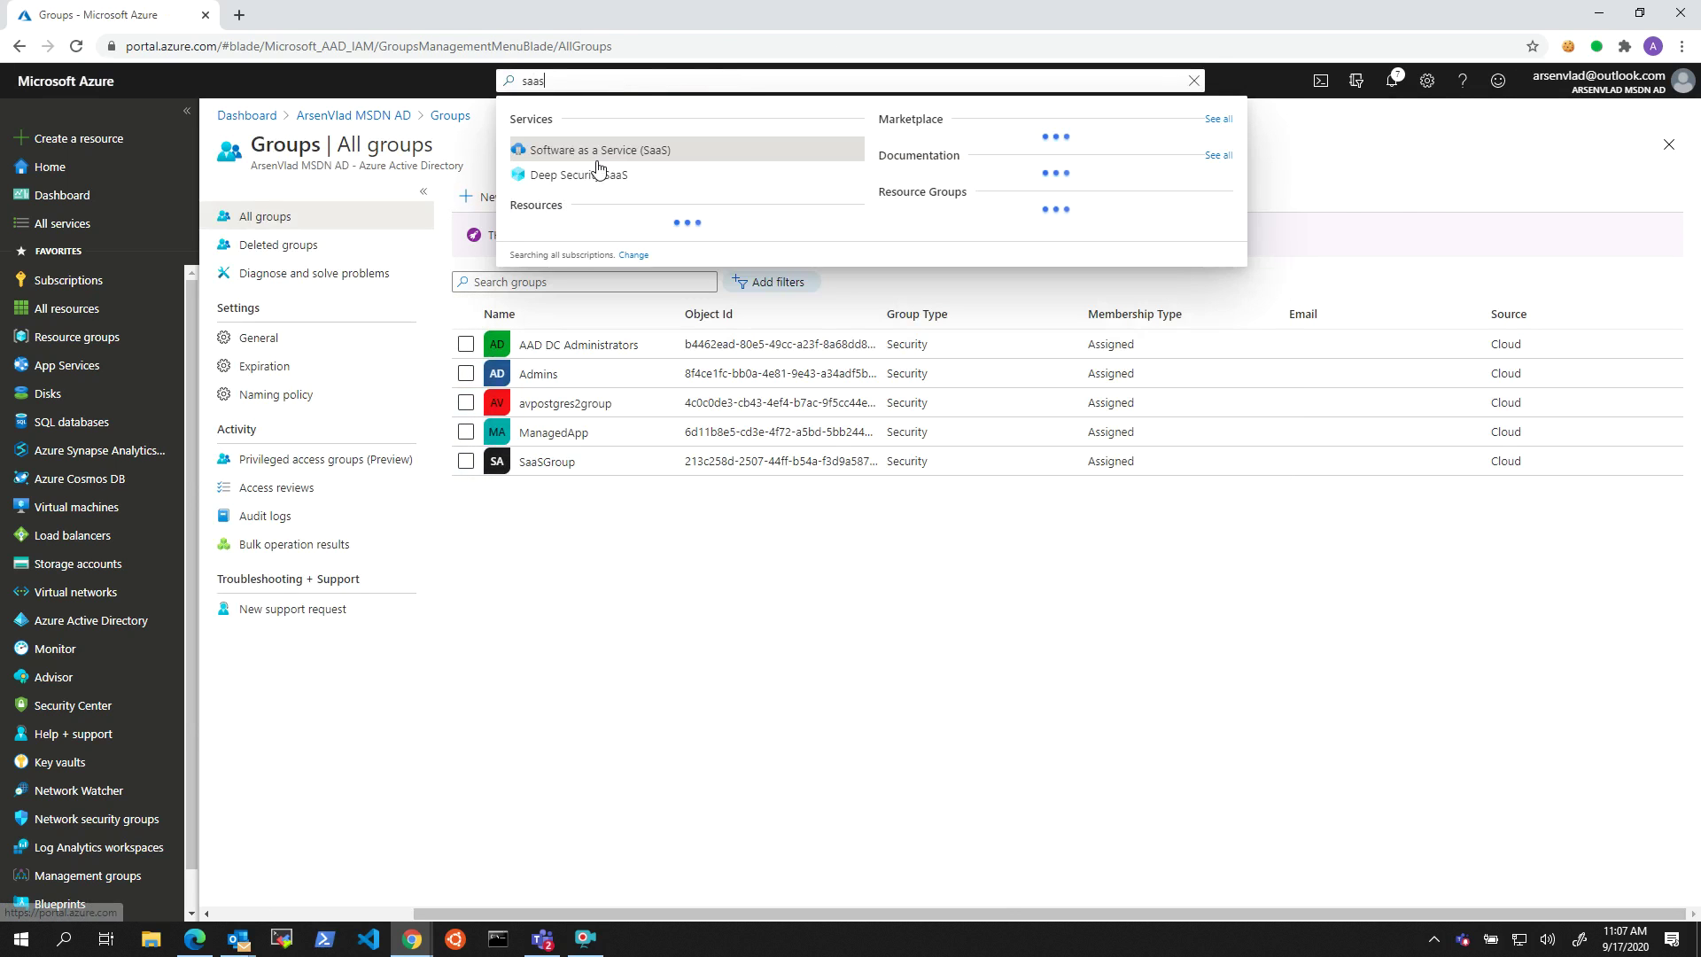
left_click(598, 152)
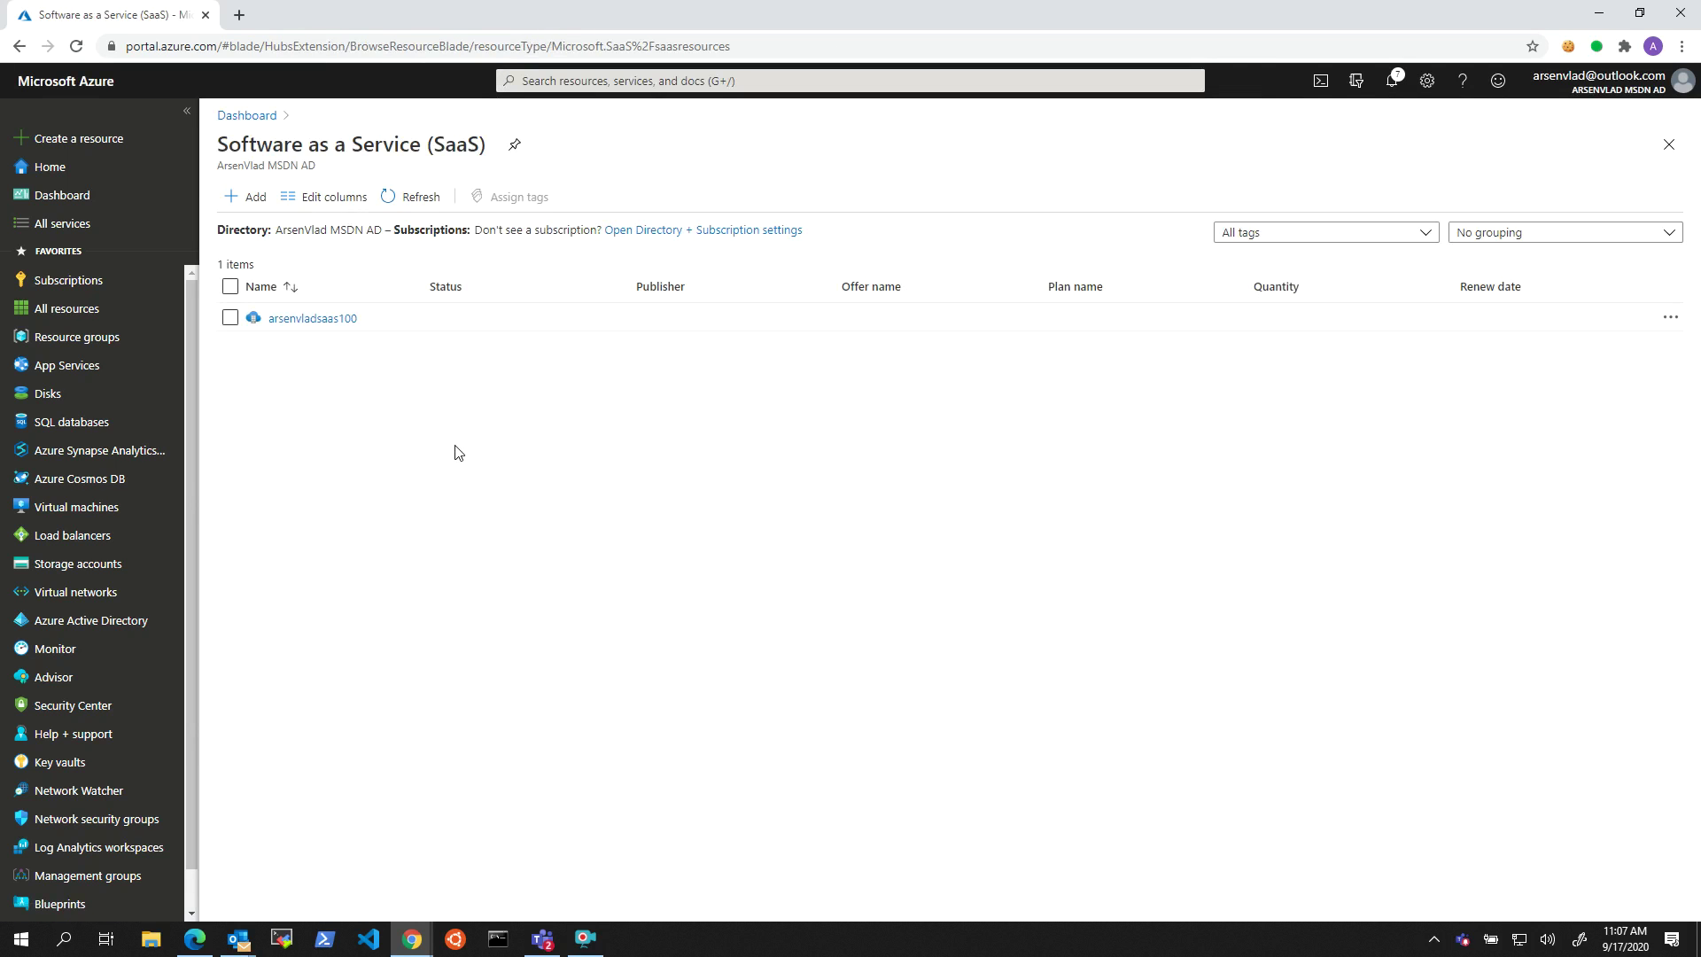
left_click(301, 321)
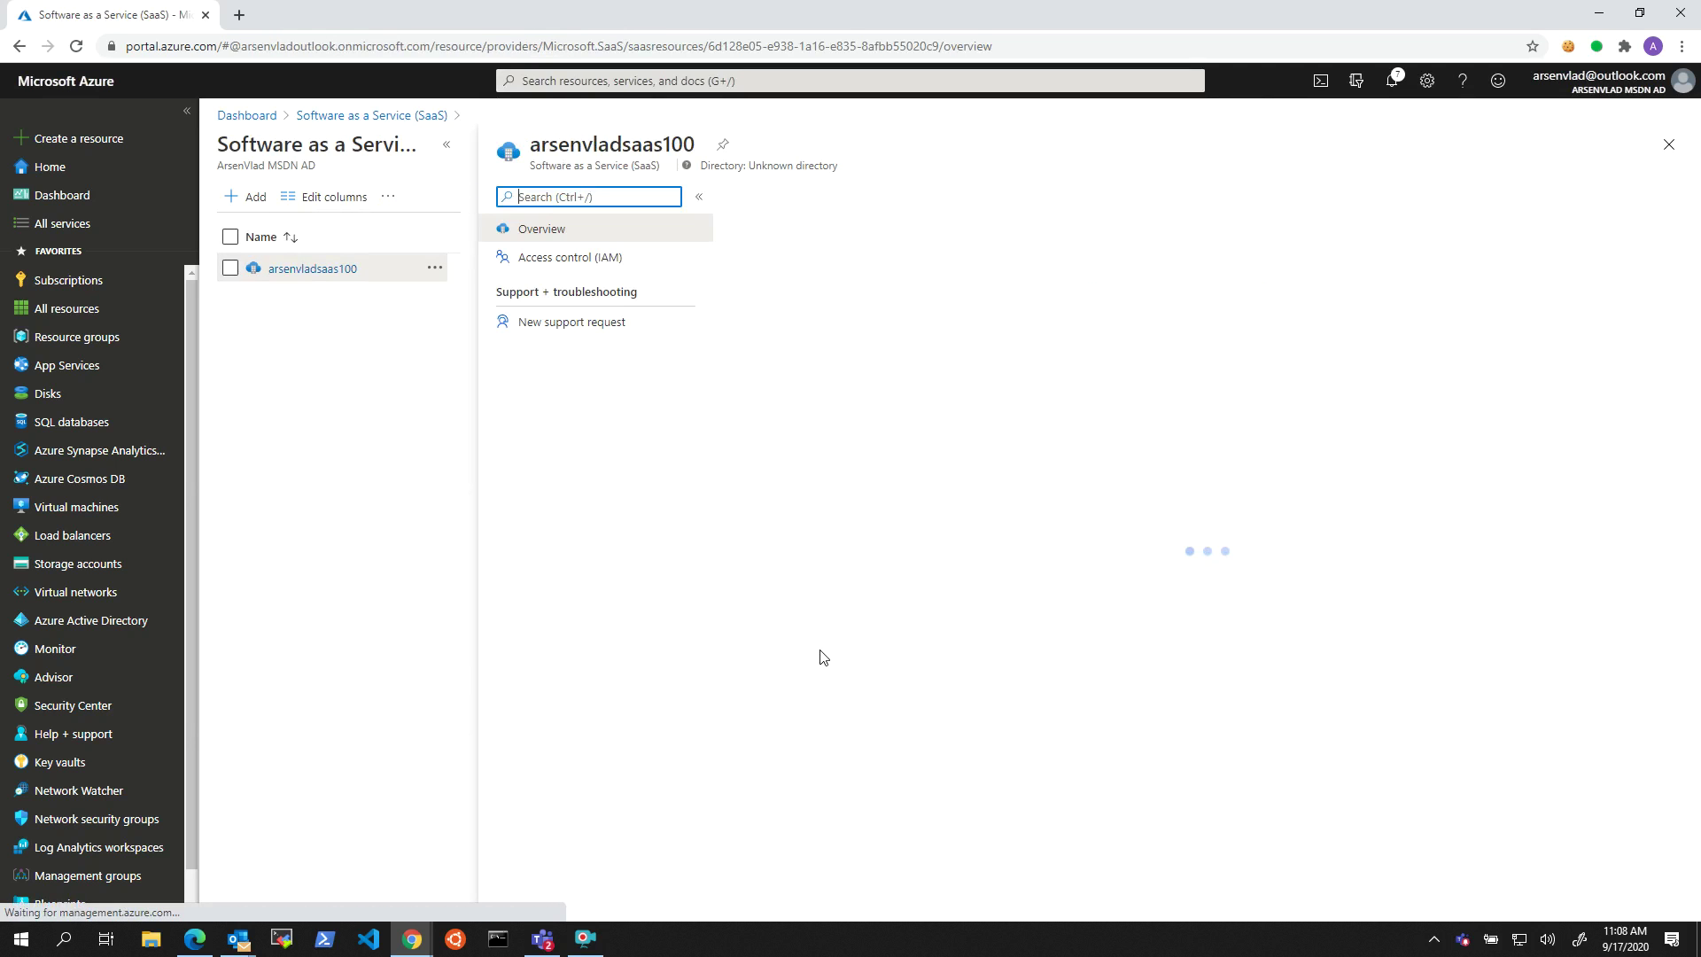
left_click(598, 259)
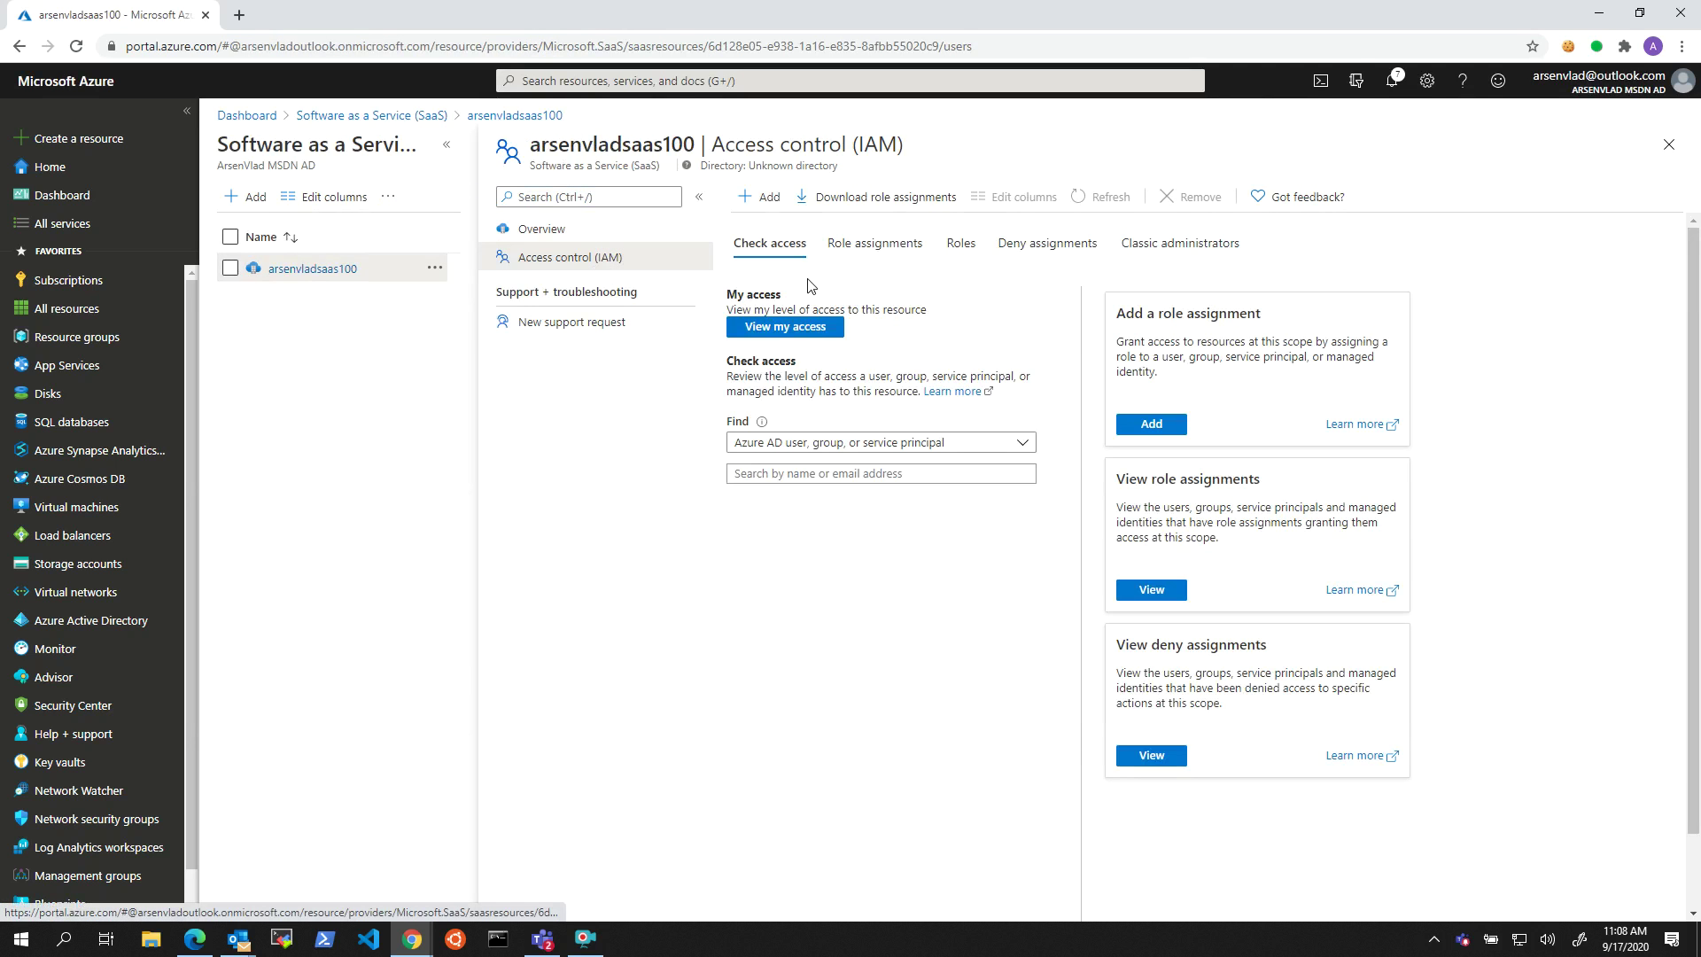
left_click(876, 243)
Step: Assign the Owner role on arsenvladsaas100 to SaaSGroup and save the assignment
left_click(783, 200)
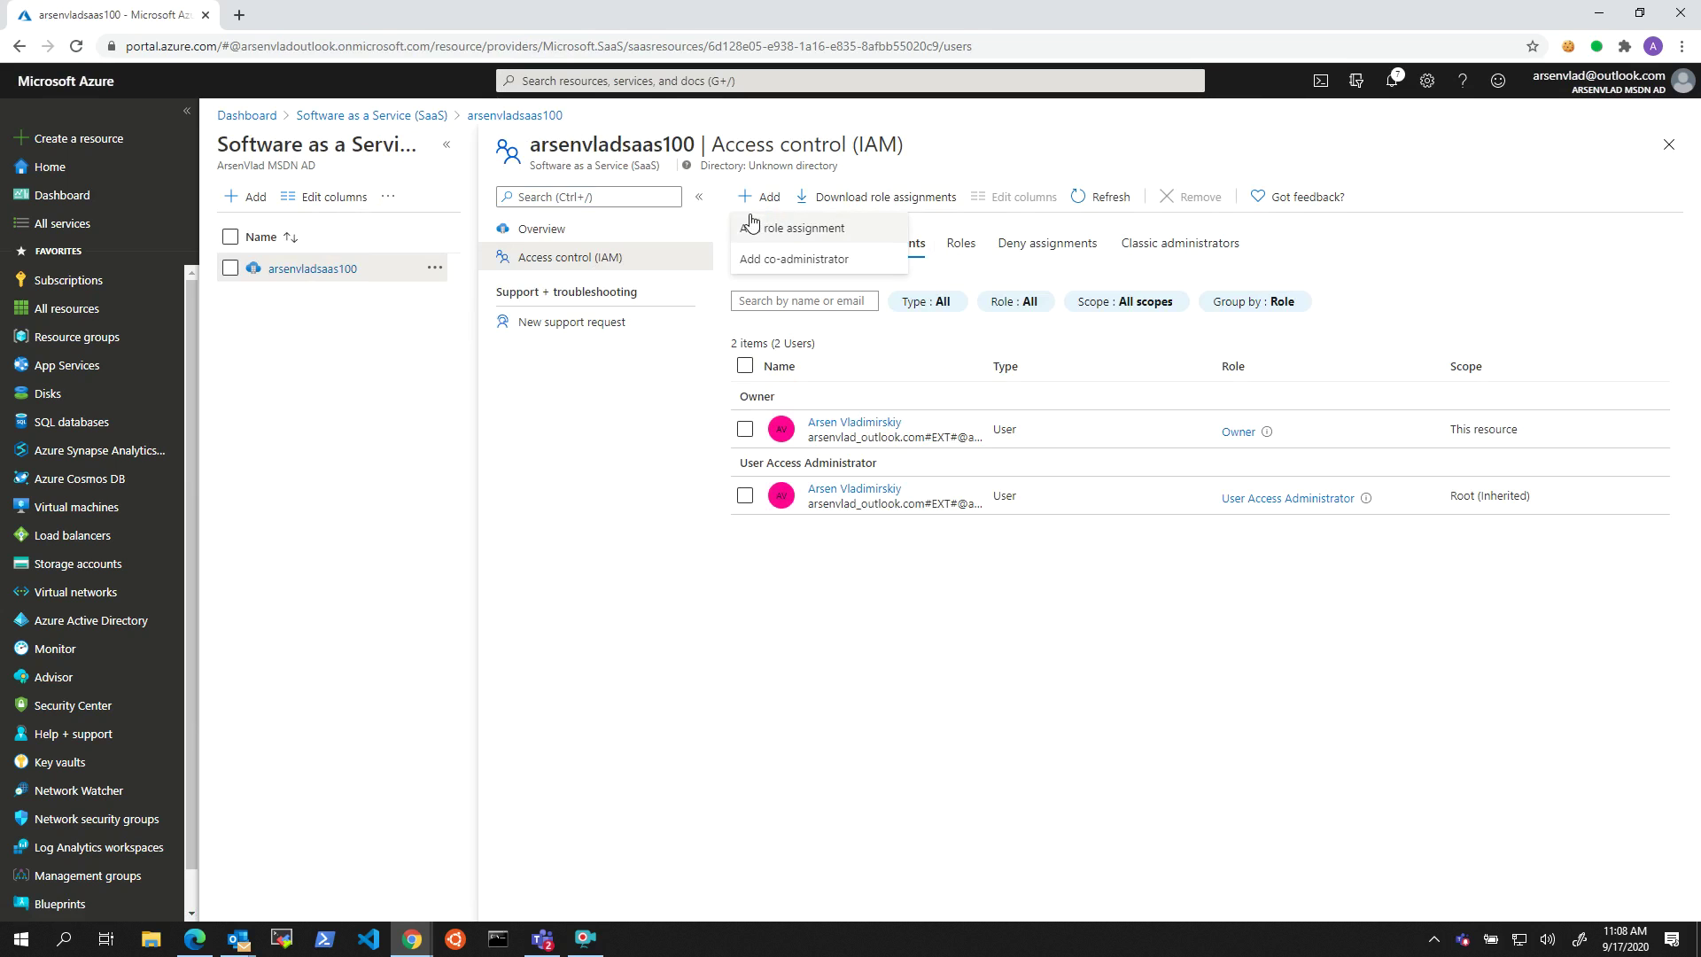
left_click(779, 225)
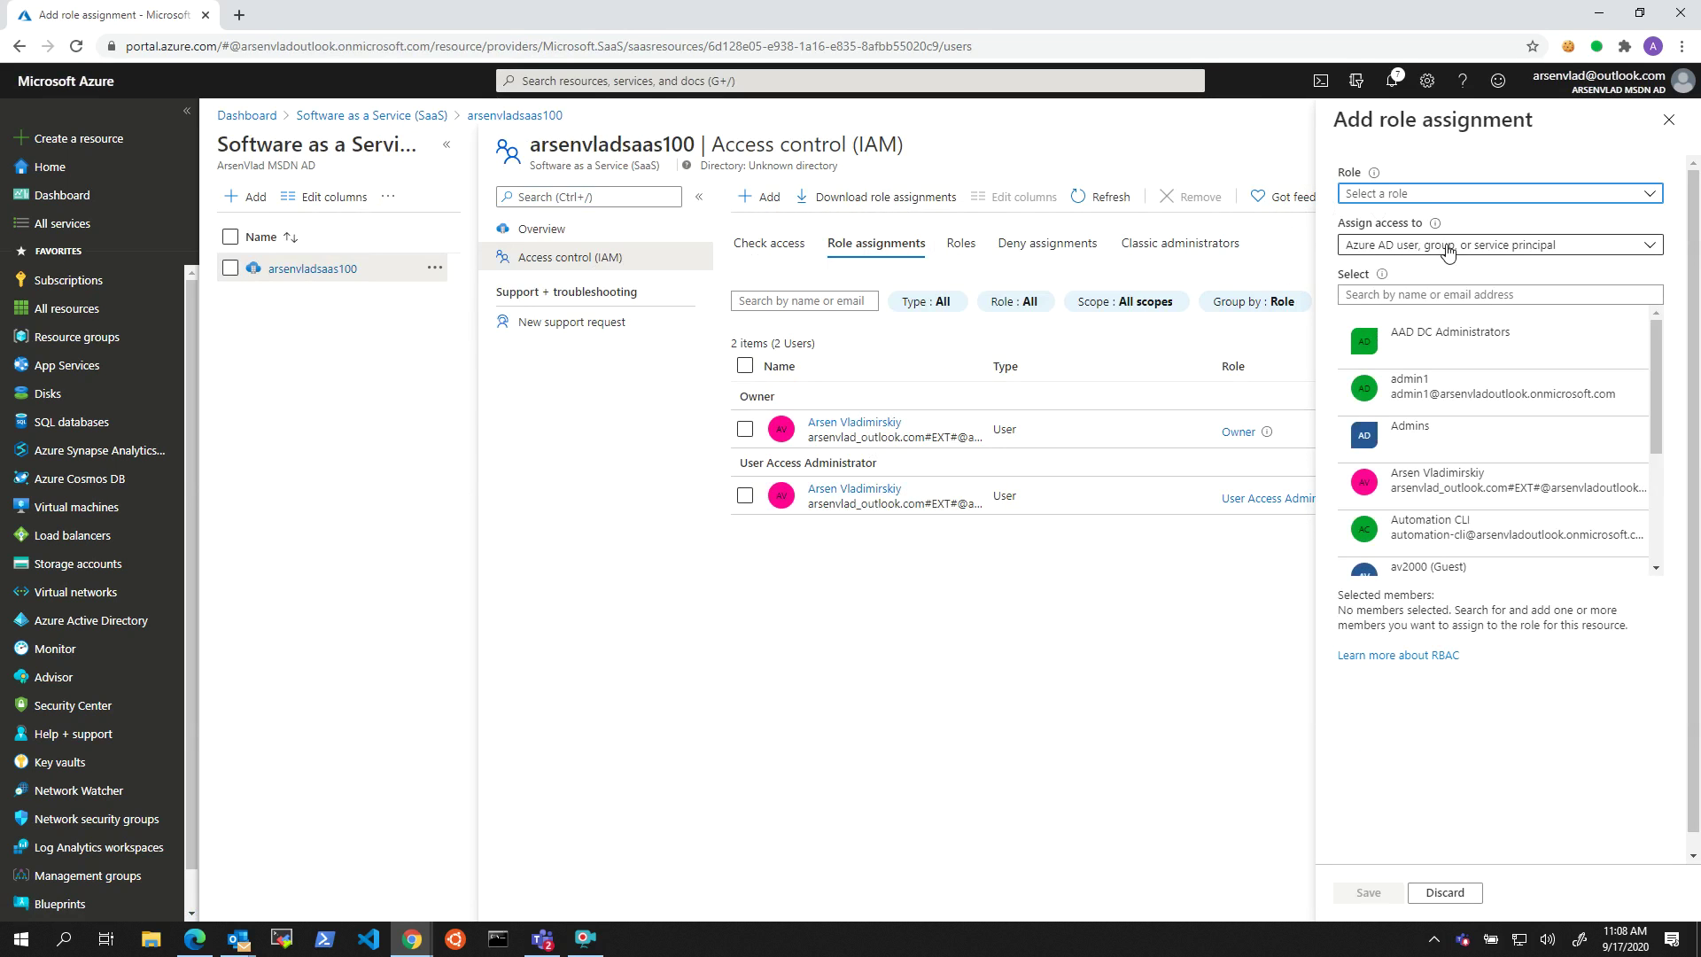
left_click(1428, 197)
left_click(1376, 255)
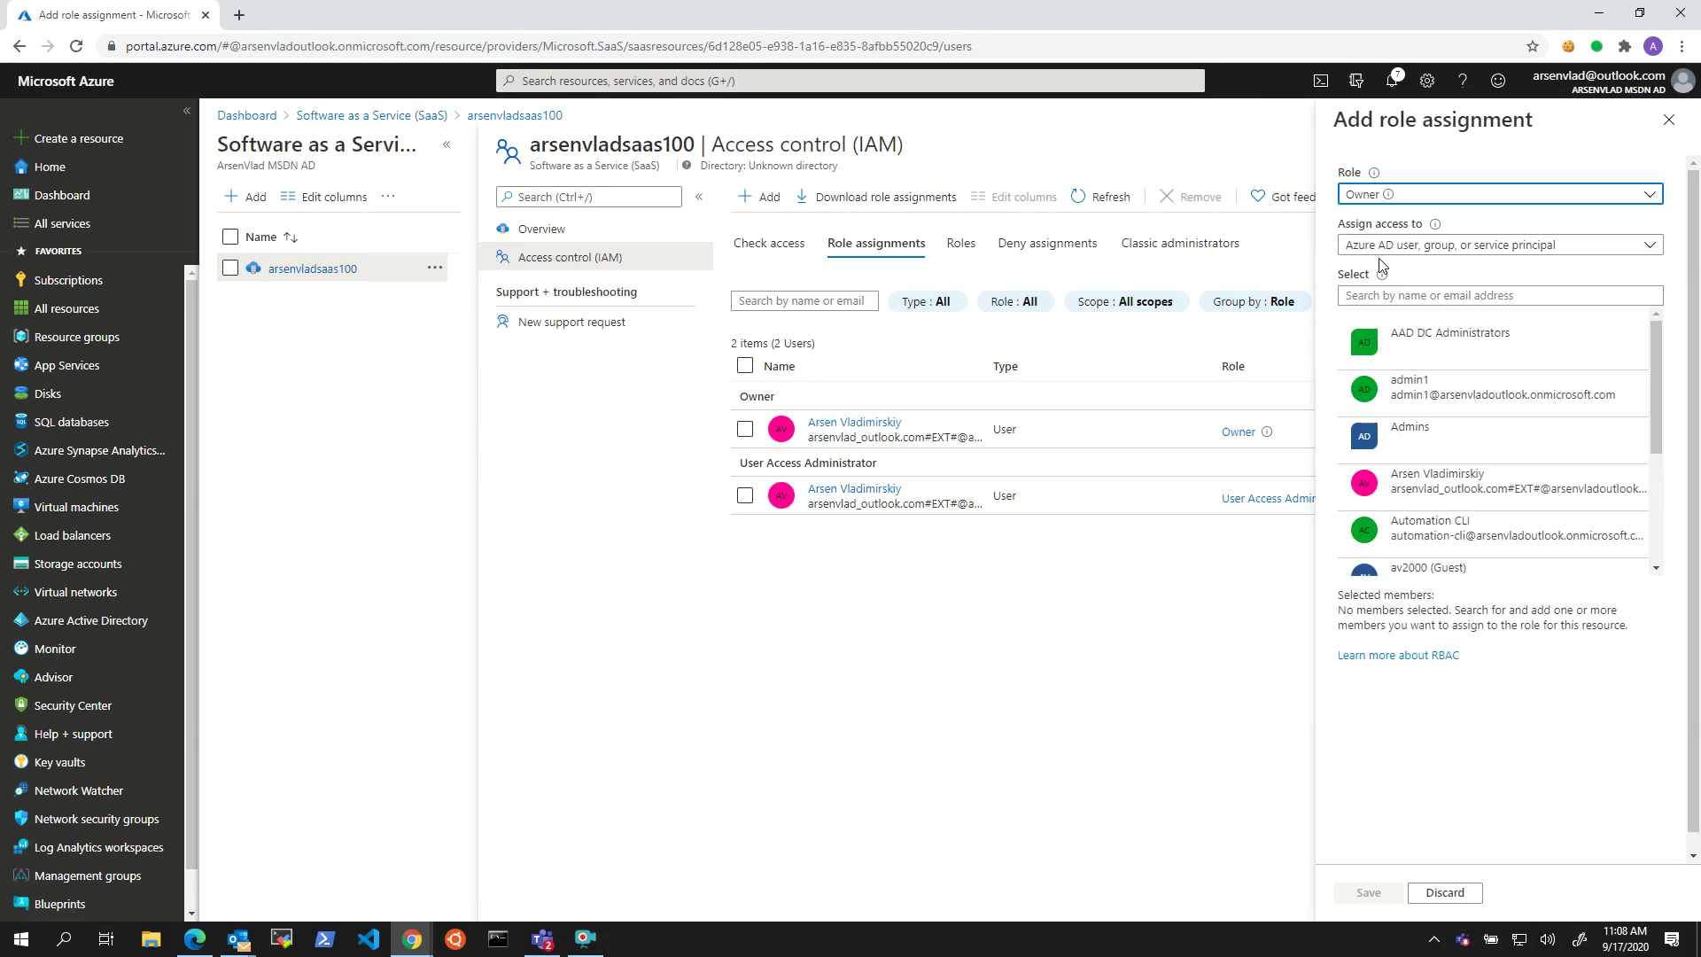
left_click(1408, 296)
type("SaaS")
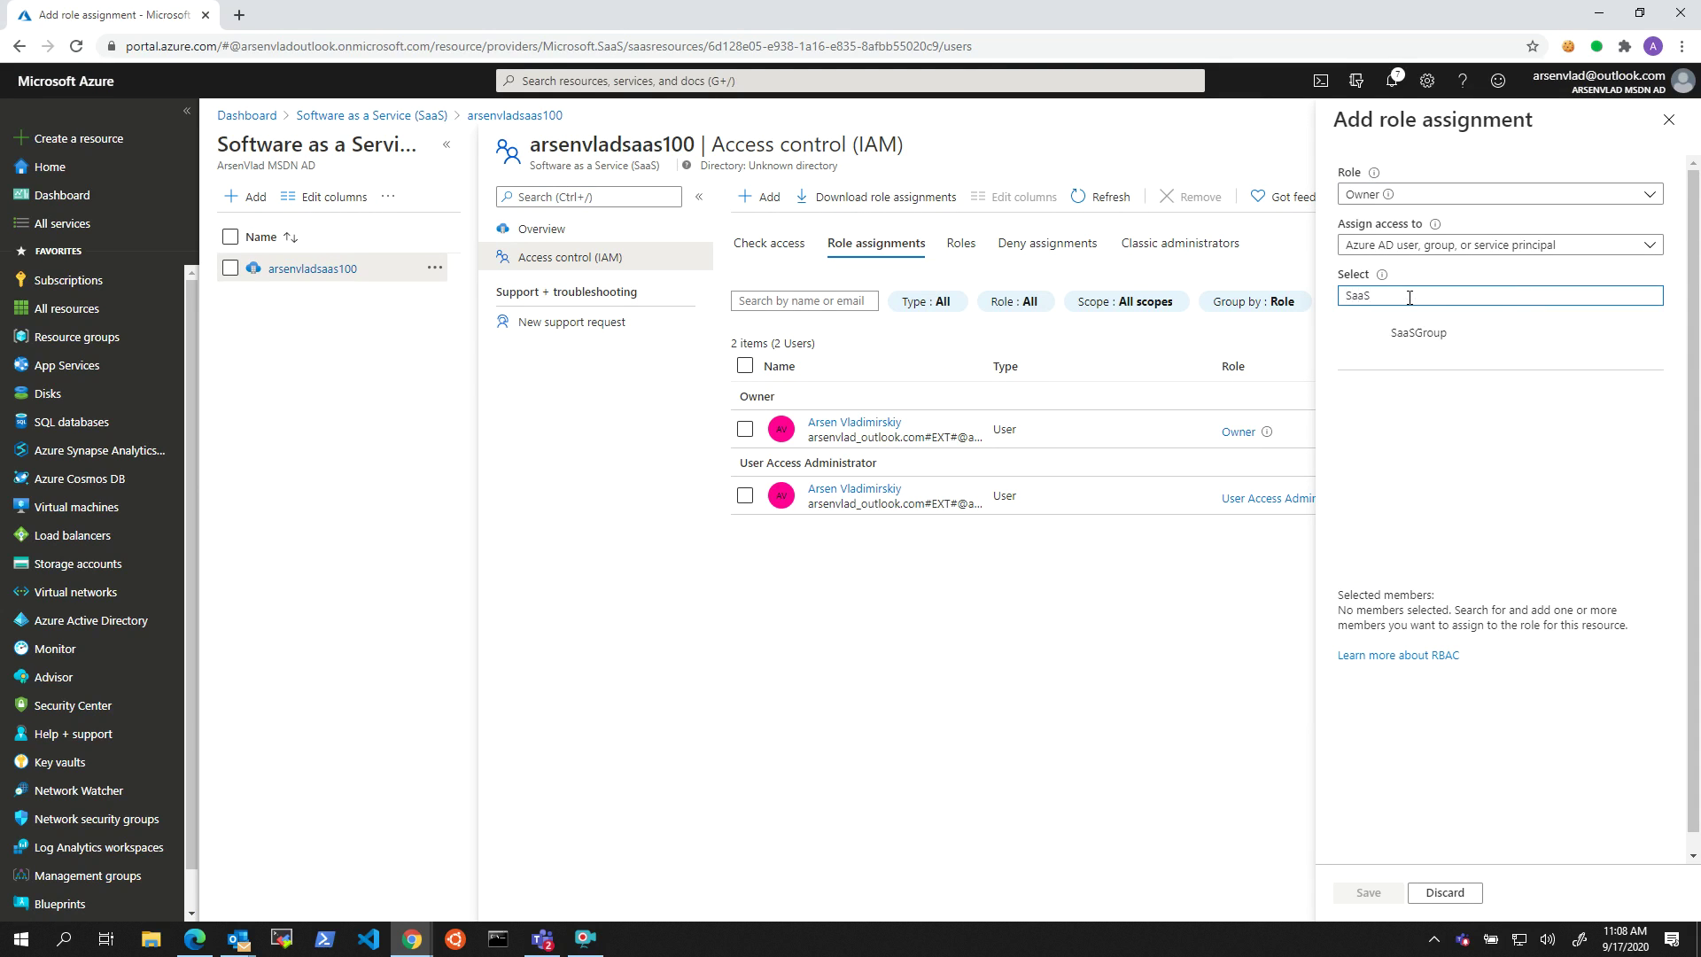
left_click(1426, 337)
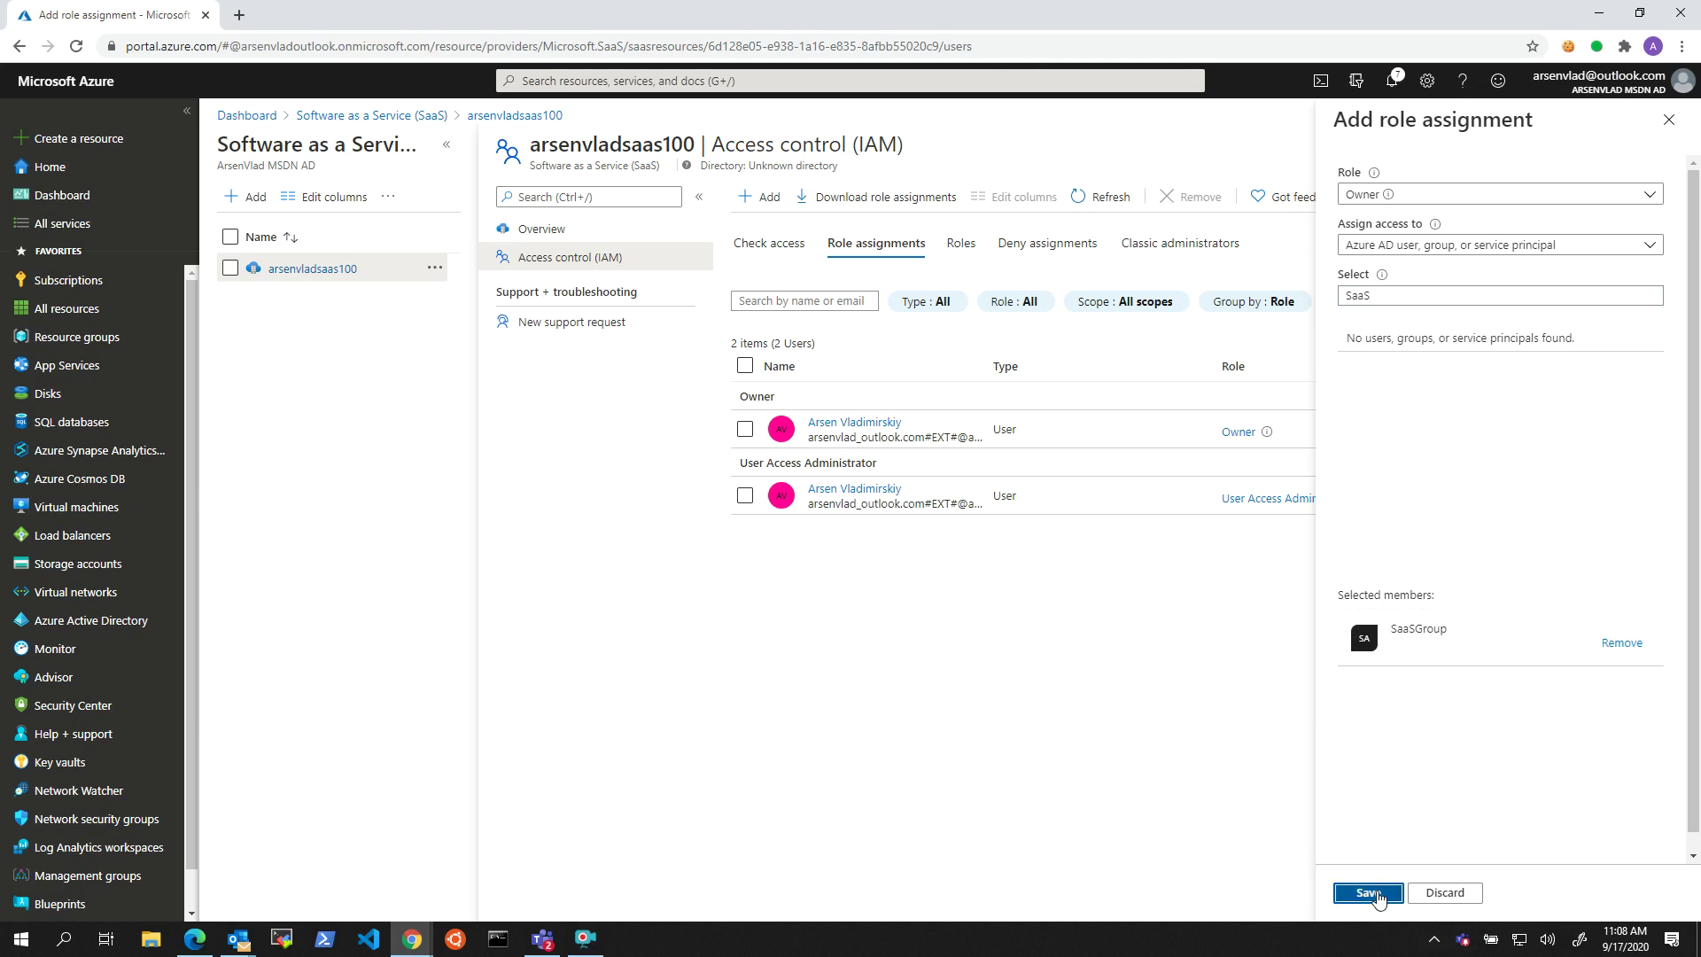
left_click(1371, 892)
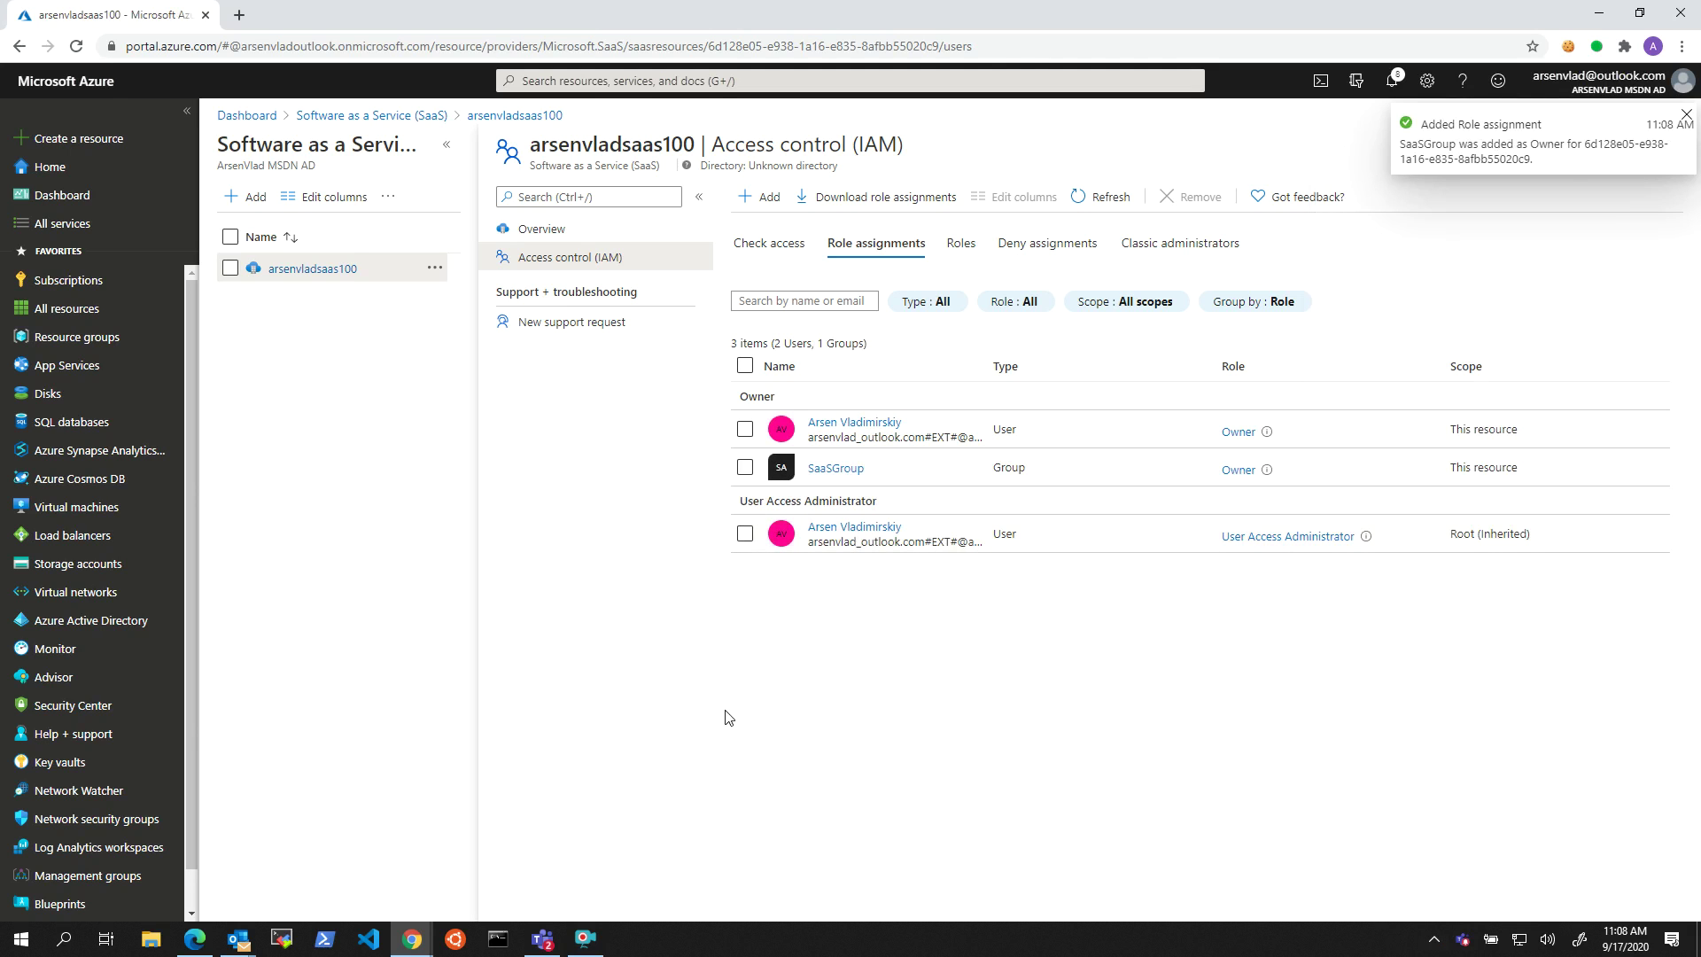
Step: Switch to the Incognito window and sign in to the portal again with the user1 account
left_click(413, 939)
left_click(523, 864)
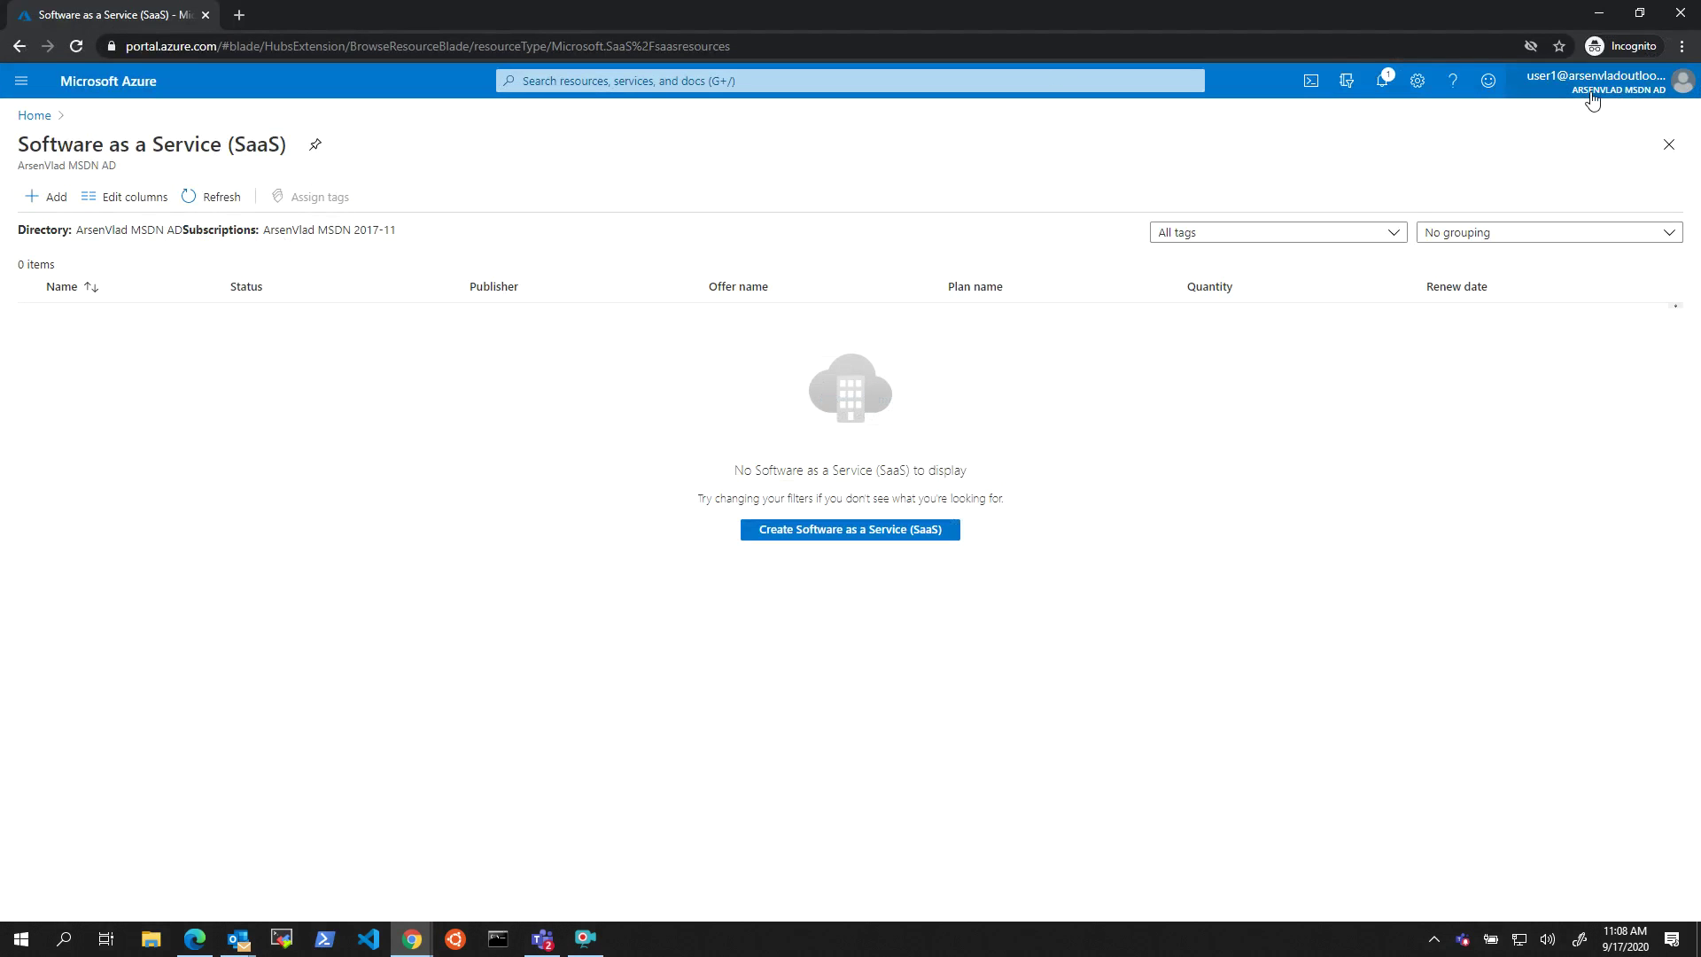
left_click(1632, 92)
left_click(1488, 290)
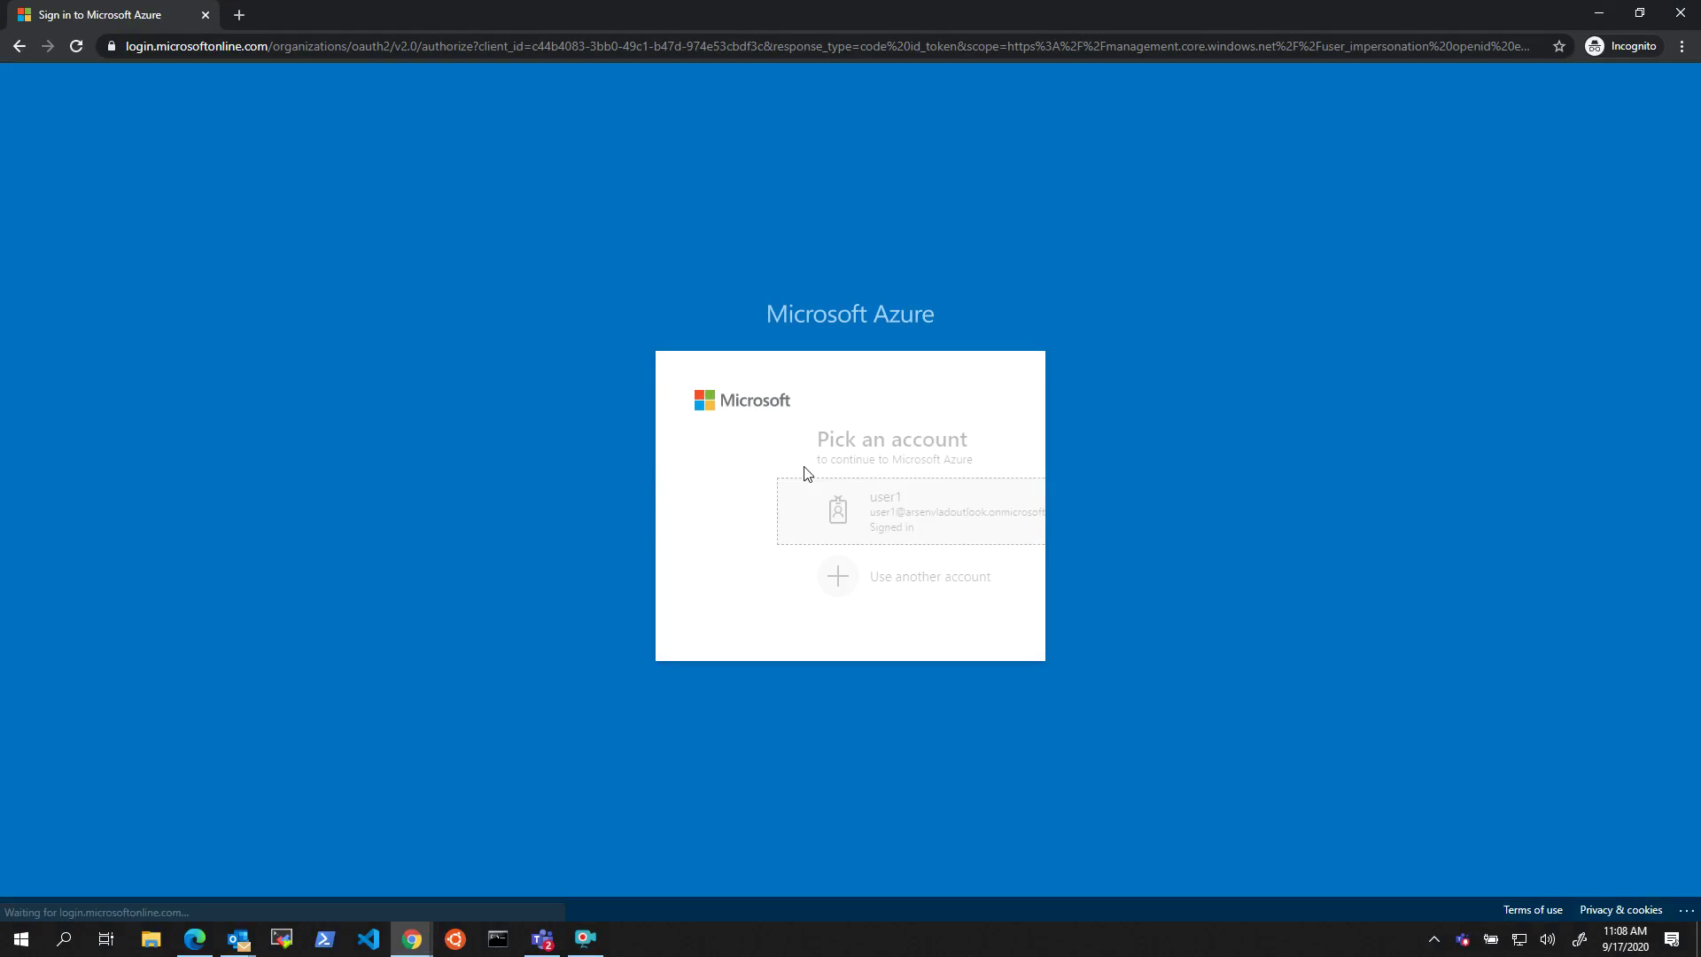
left_click(802, 507)
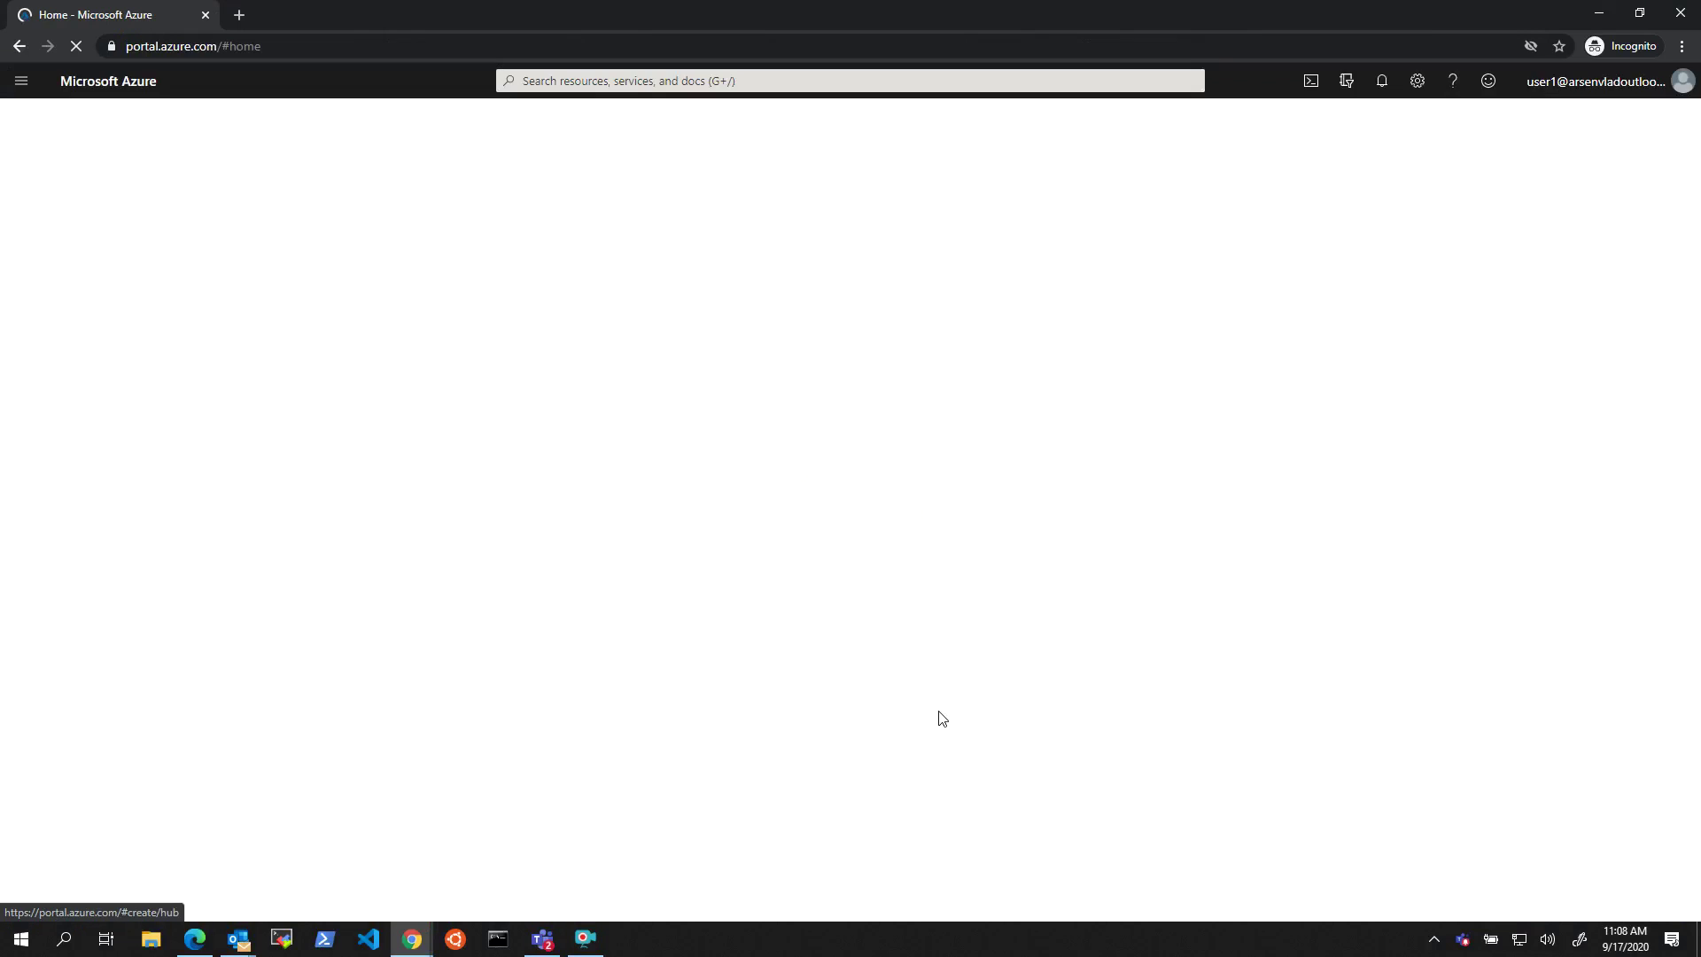
Step: View user1's subscriptions, return home, open the Software as a Service (SaaS) list and refresh it
left_click(611, 182)
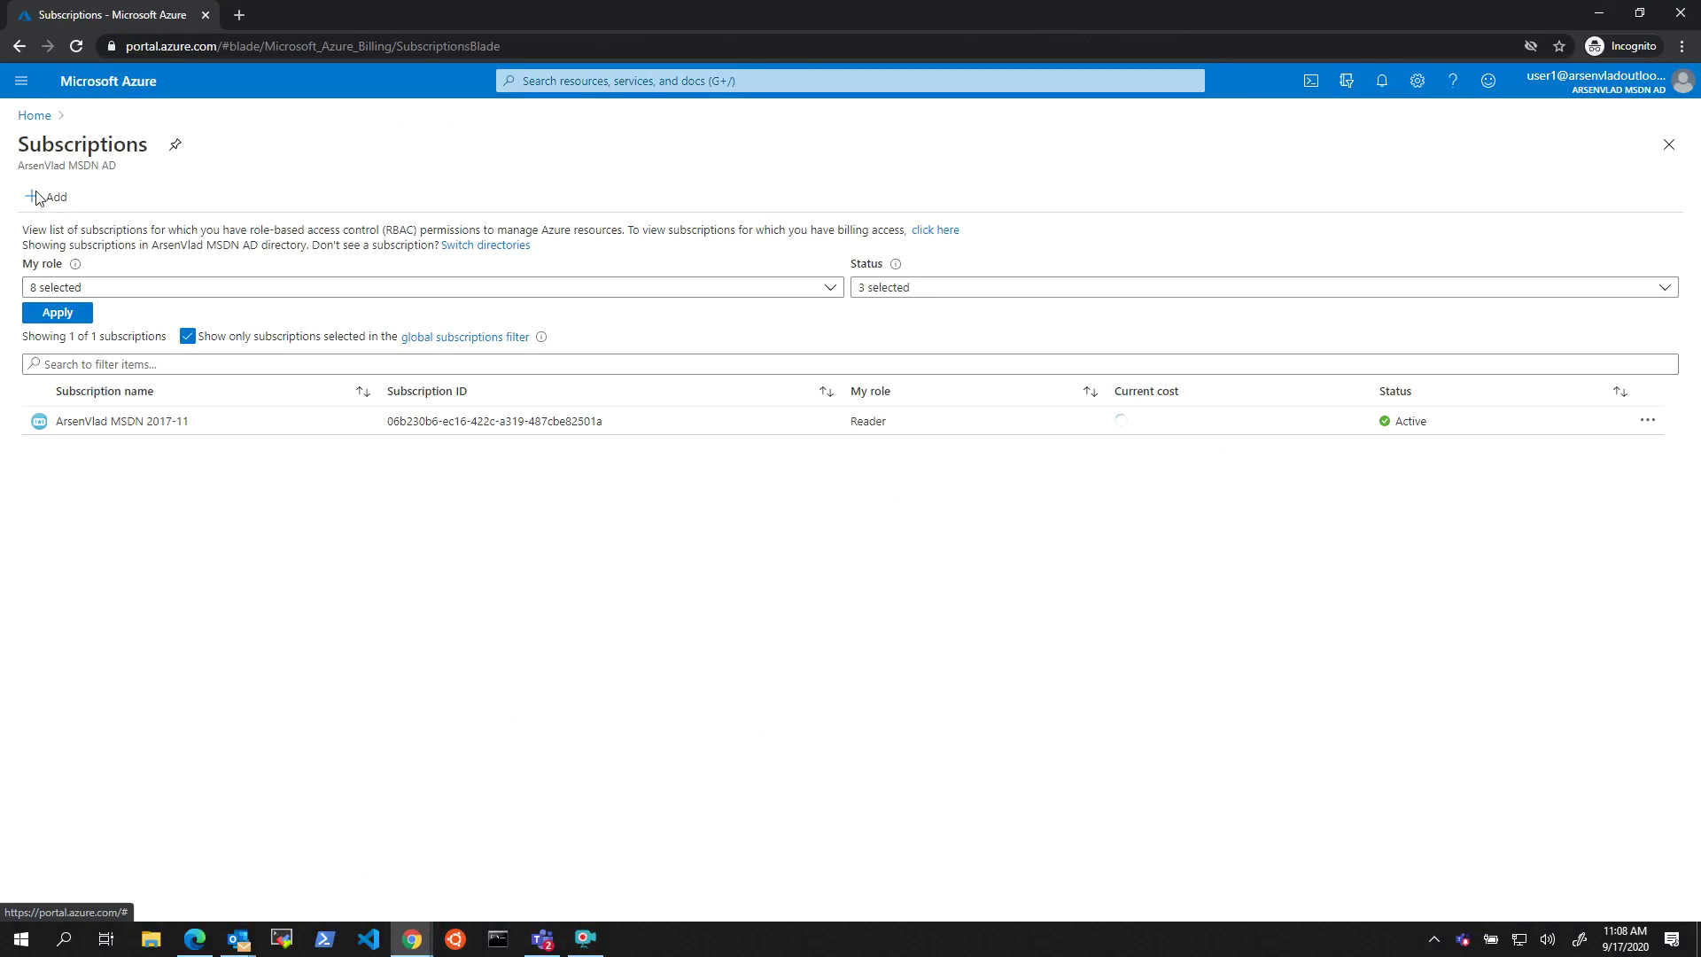
left_click(35, 115)
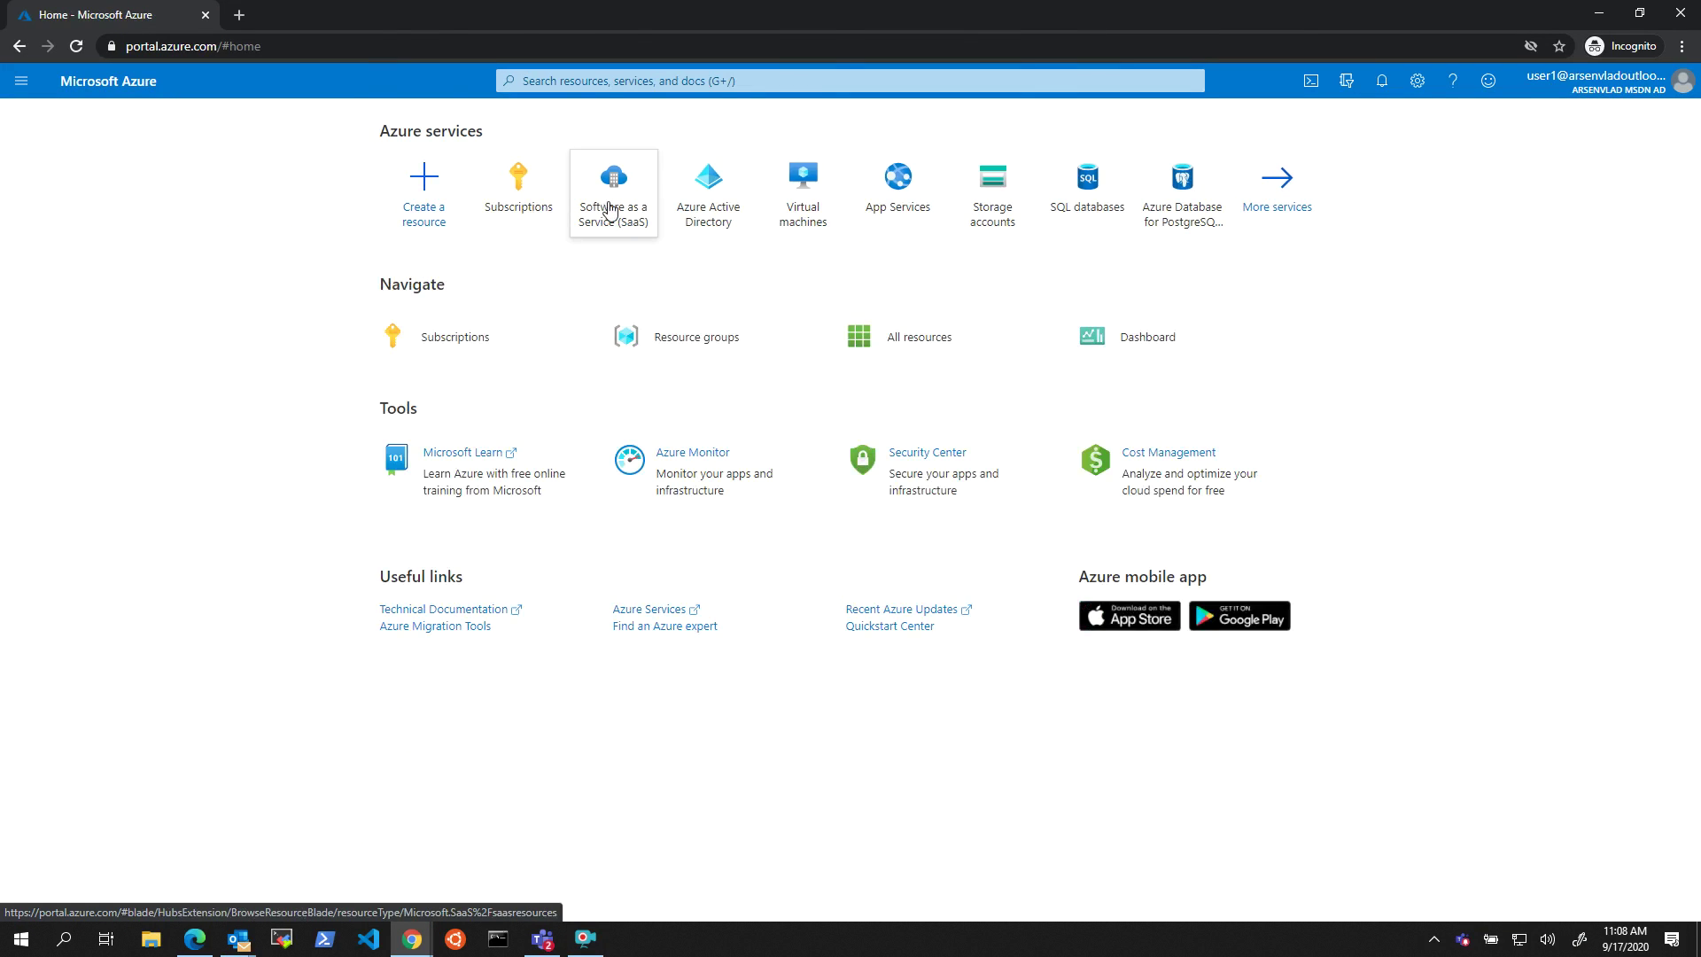
left_click(604, 207)
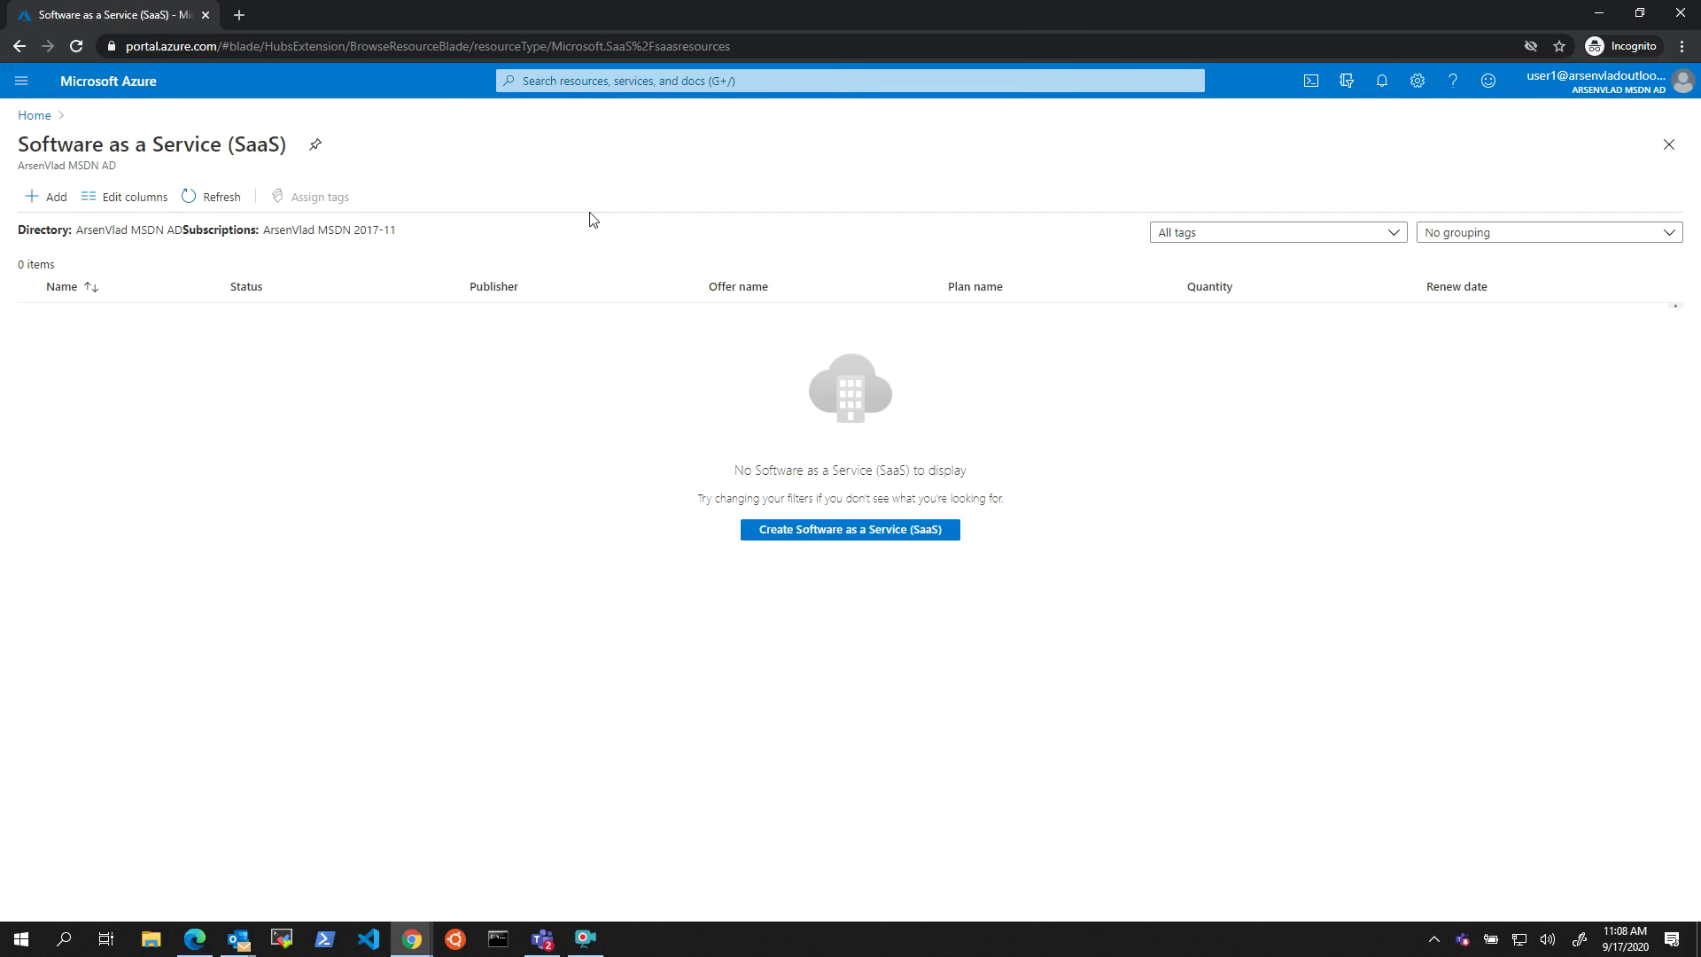
left_click(229, 203)
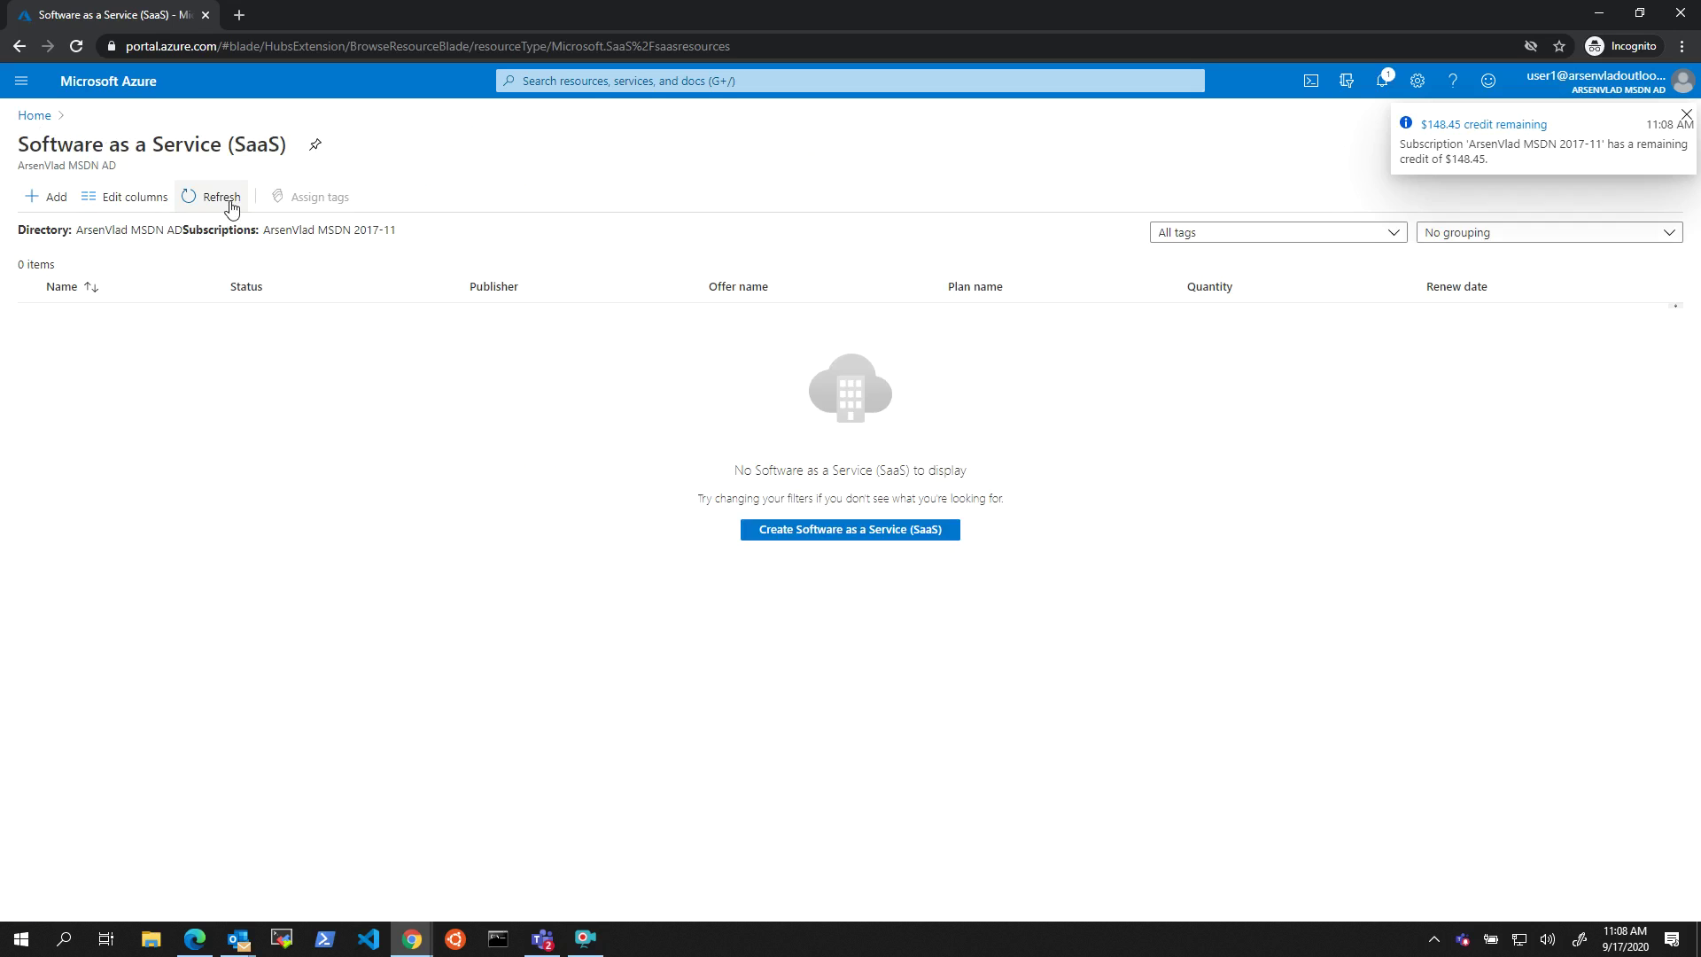
left_click(229, 203)
left_click(1686, 117)
left_click(195, 203)
Step: Switch to the offer owner's browser window, open the overview of arsenvladsaas100 and copy its page address
mouse_move(412, 939)
left_click(328, 886)
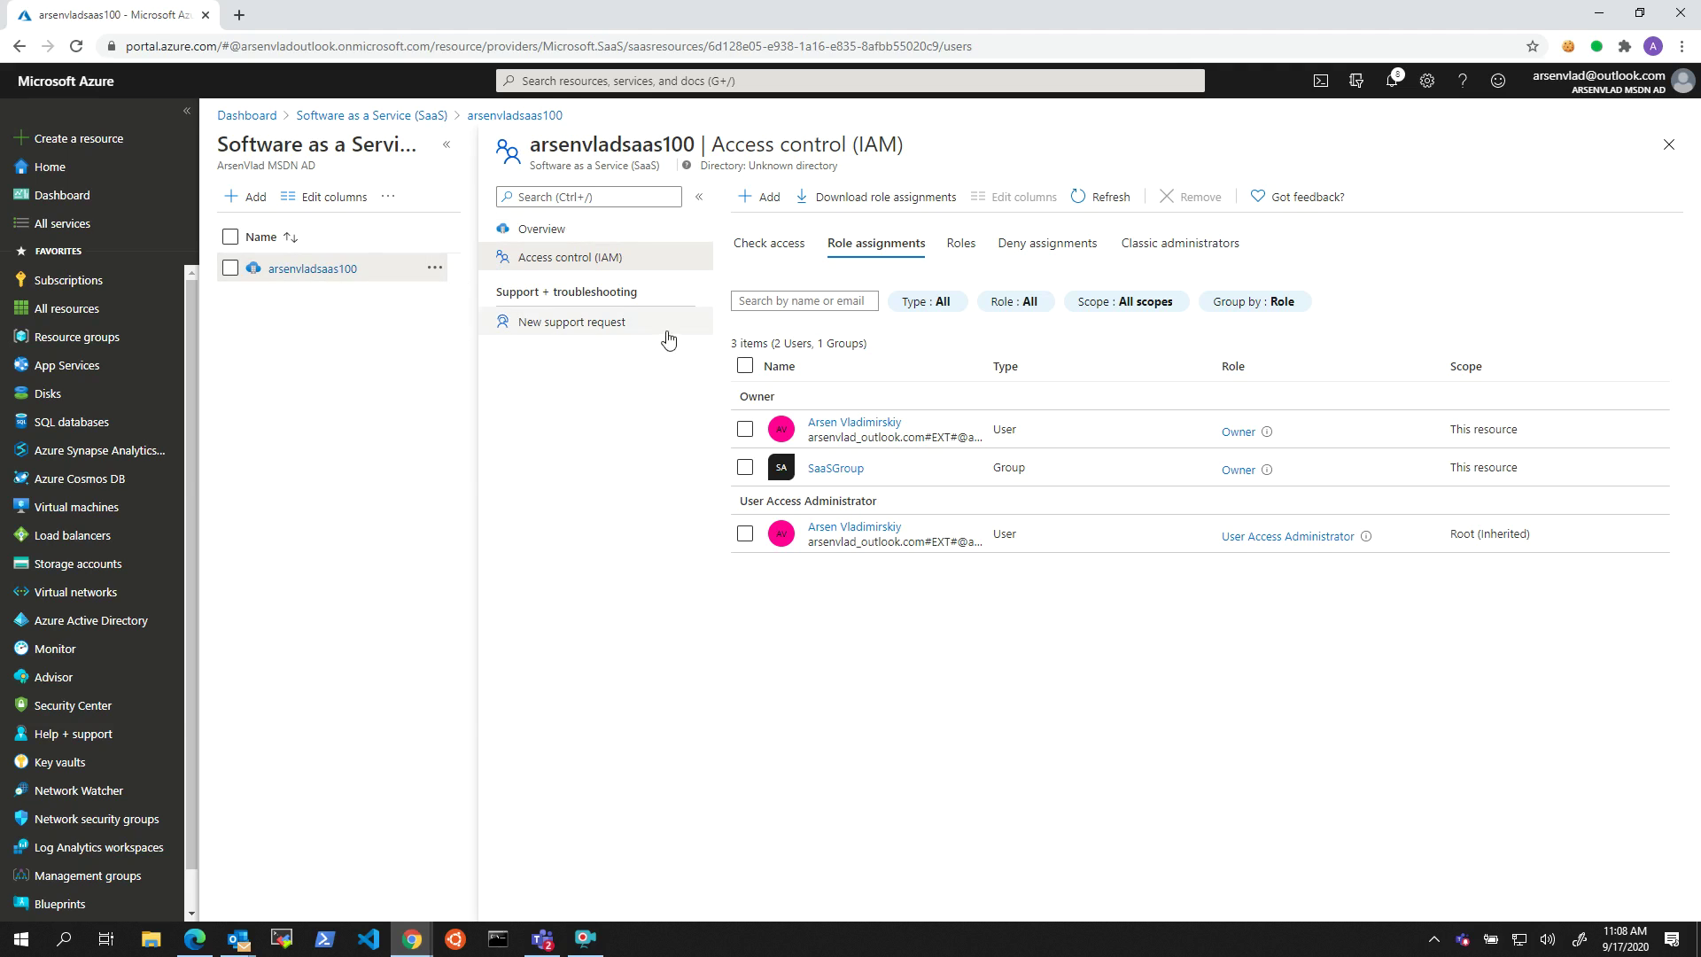
left_click(527, 241)
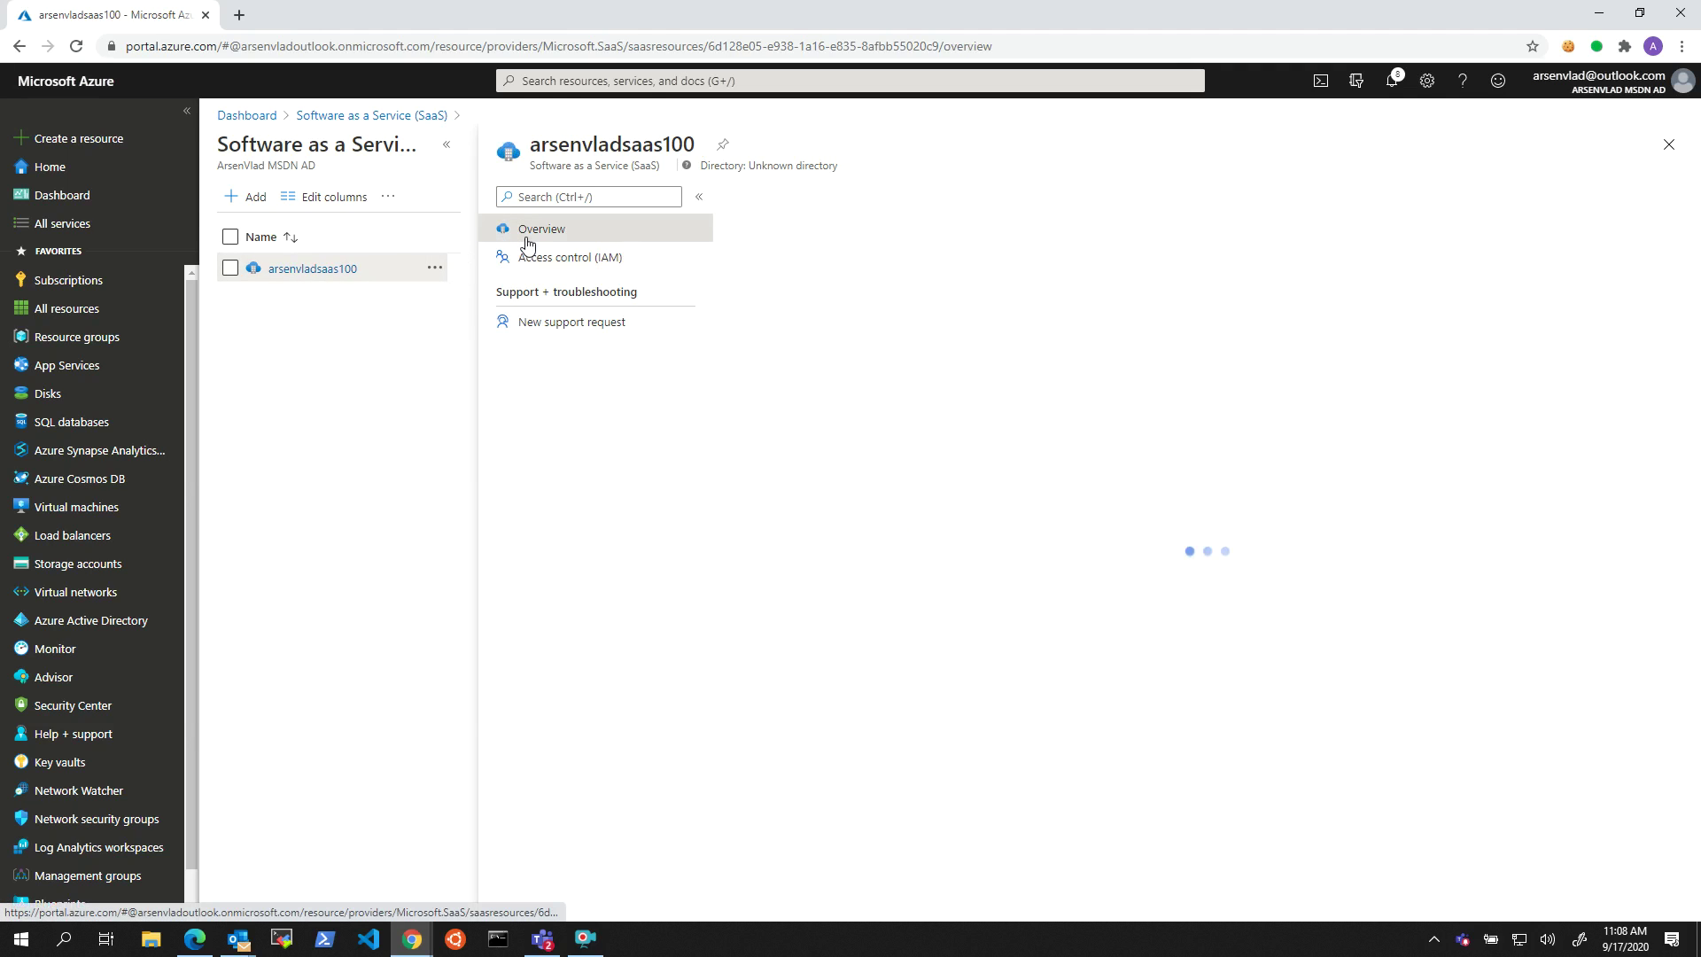
left_click(1063, 41)
key("ctrl+c")
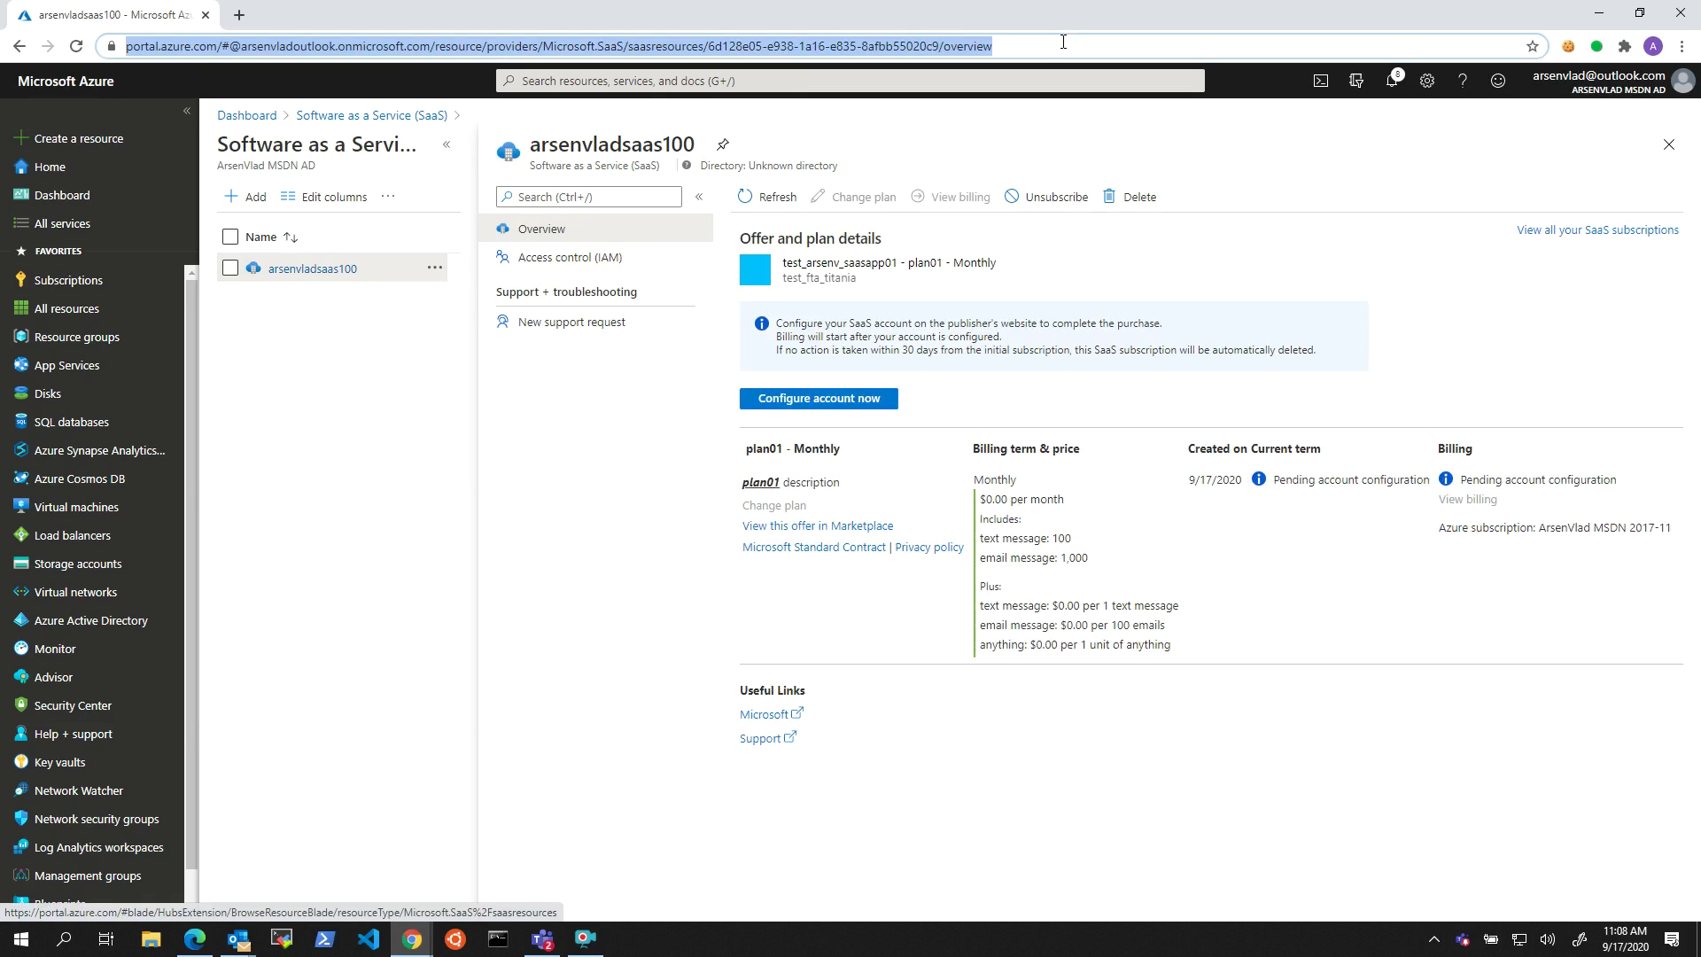
Step: Try to open the copied arsenvladsaas100 address in the Incognito window as user1, reloading it once
key("alt+Tab")
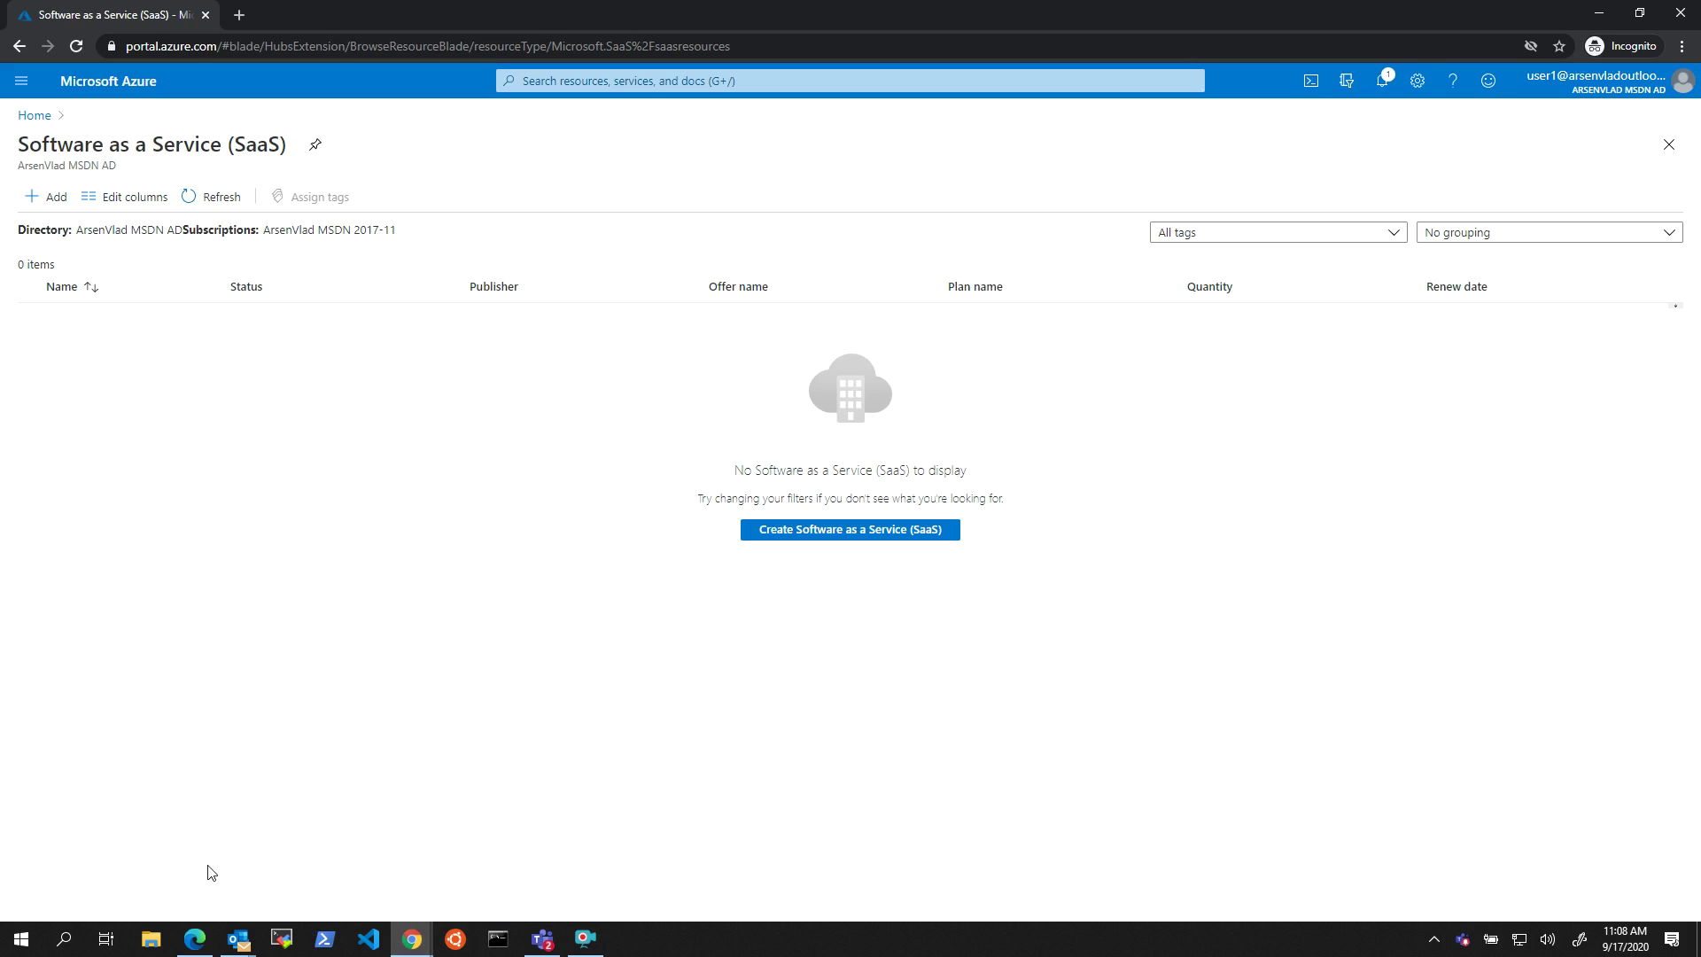
left_click(396, 45)
key("ctrl+v")
key("Return")
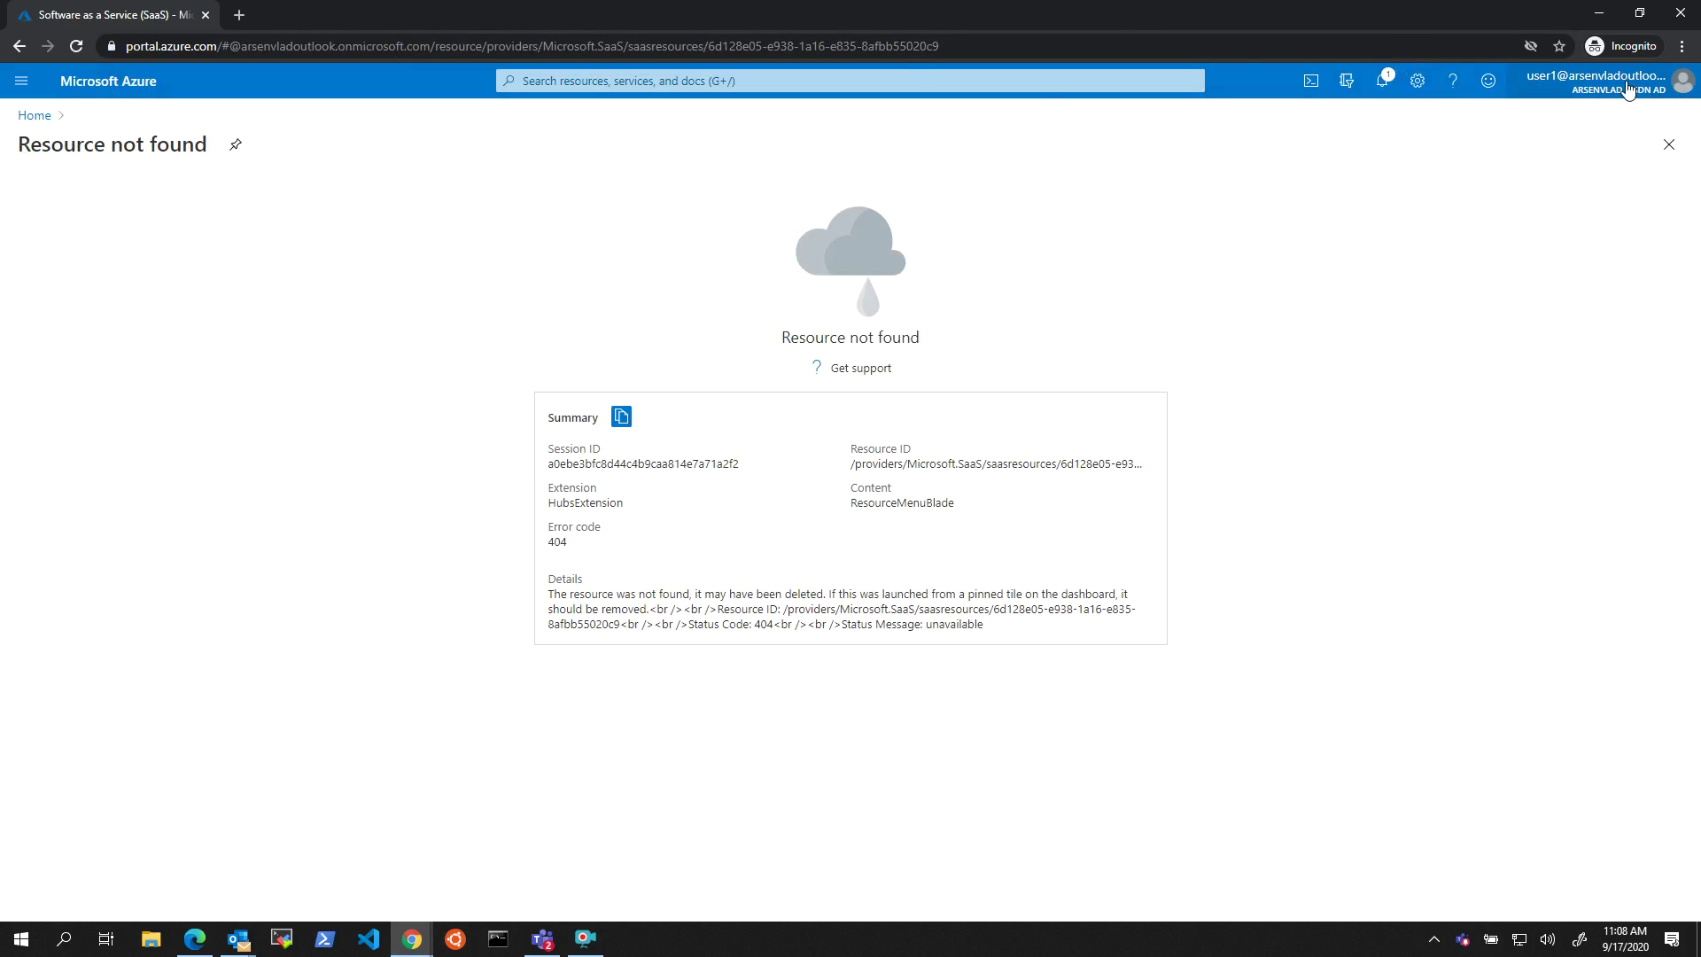
left_click(1041, 48)
key("Return")
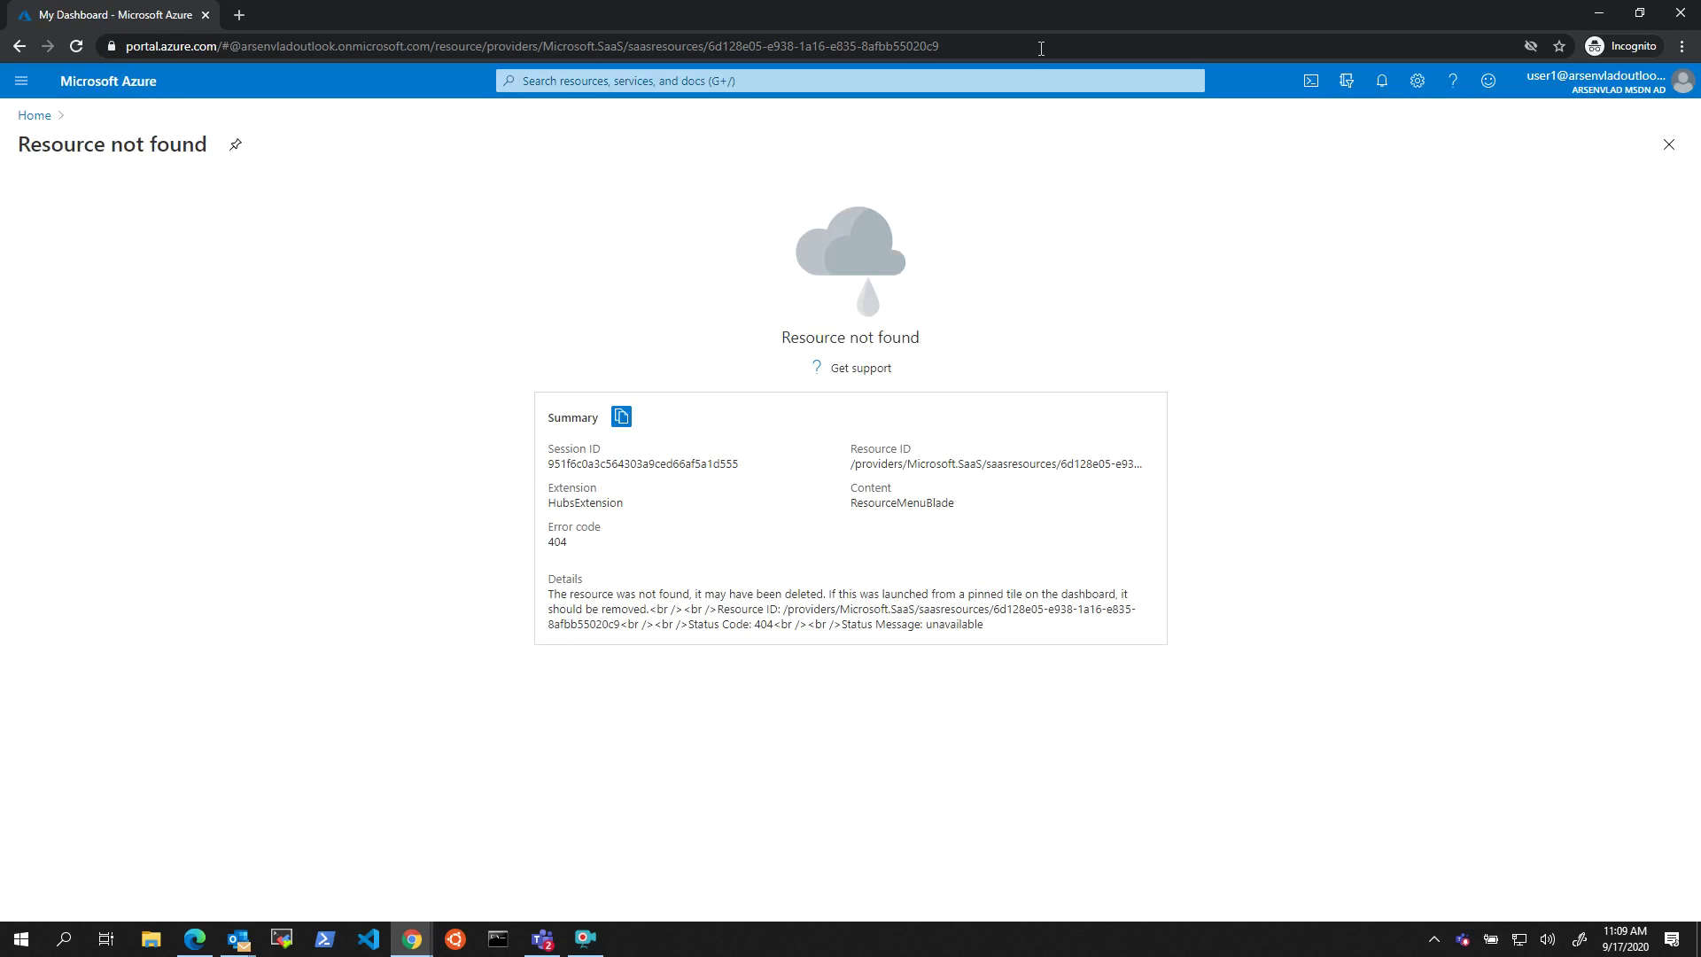
Step: Close the resource page, sign out, and sign in again as user1 with the account password, choosing to stay signed in
left_click(1669, 143)
left_click(1631, 82)
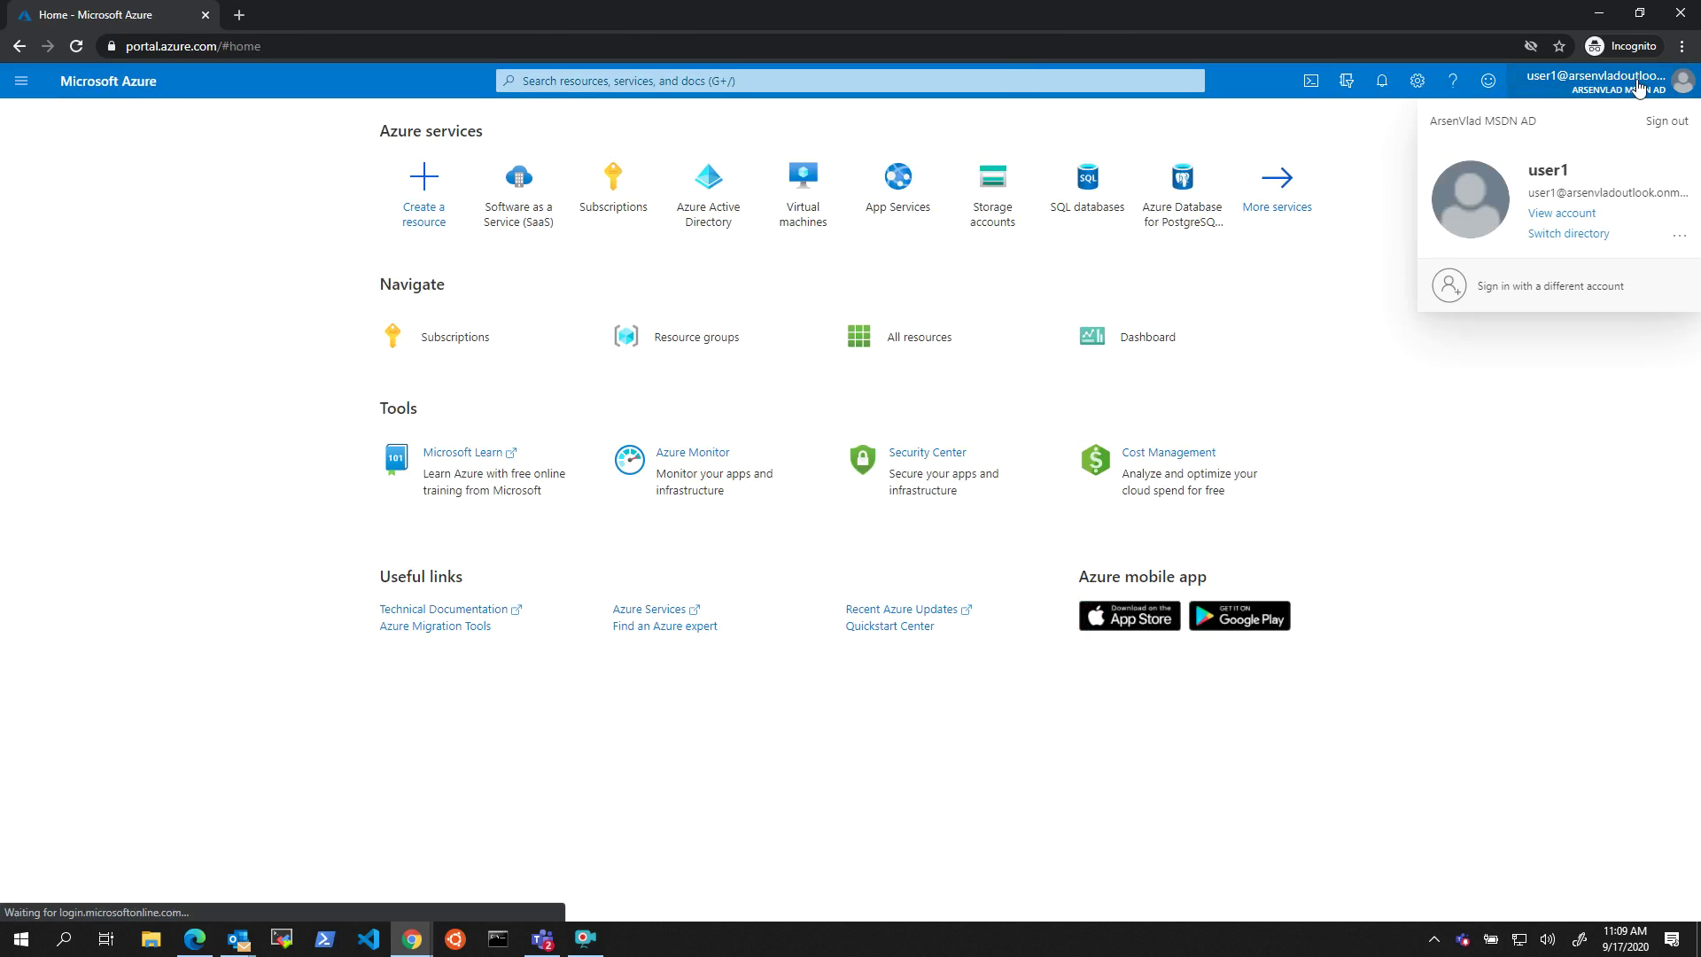
left_click(1667, 120)
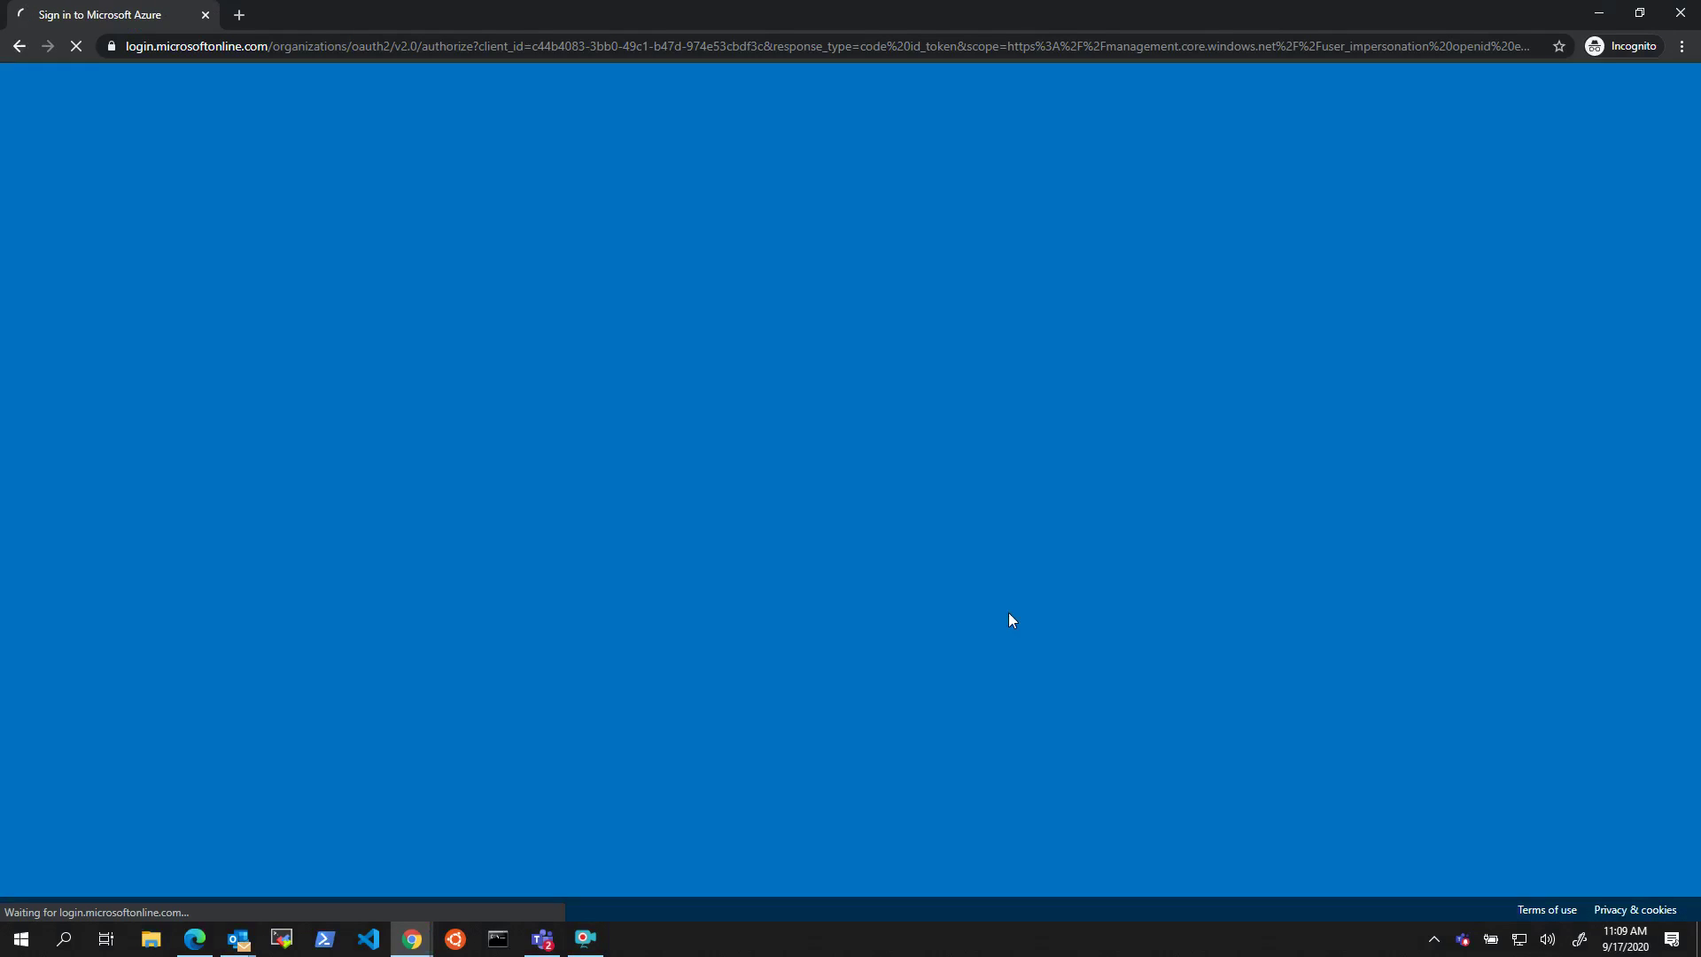
left_click(820, 501)
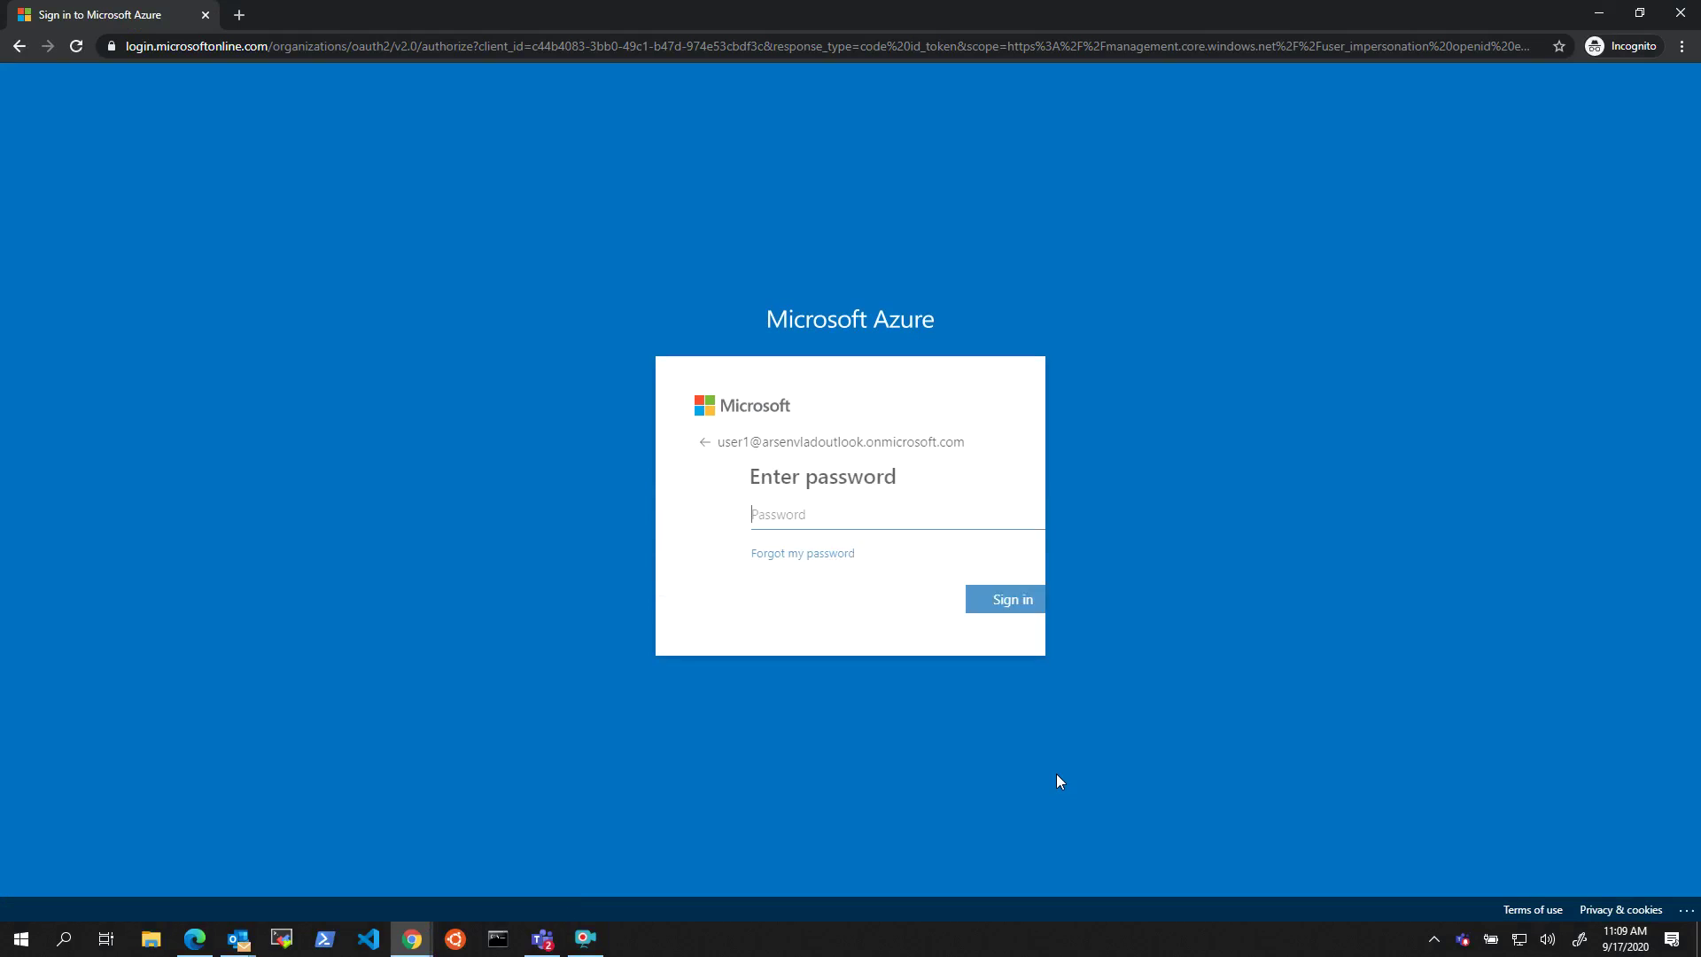
type("*******")
key("Return")
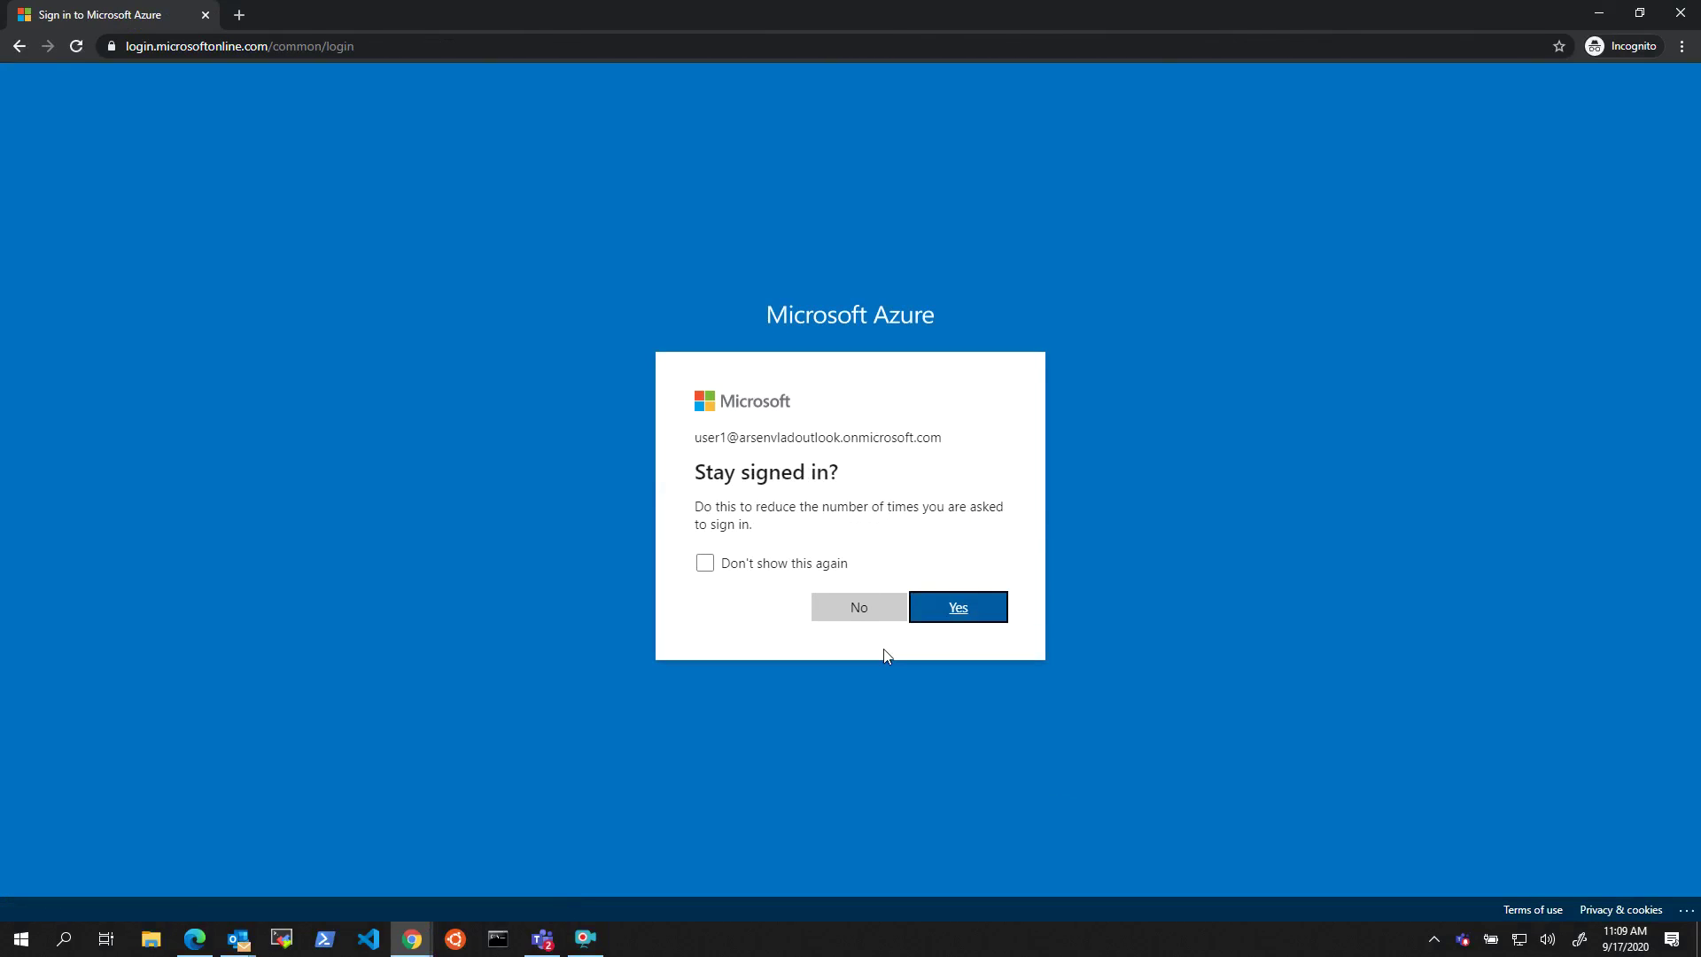
left_click(956, 611)
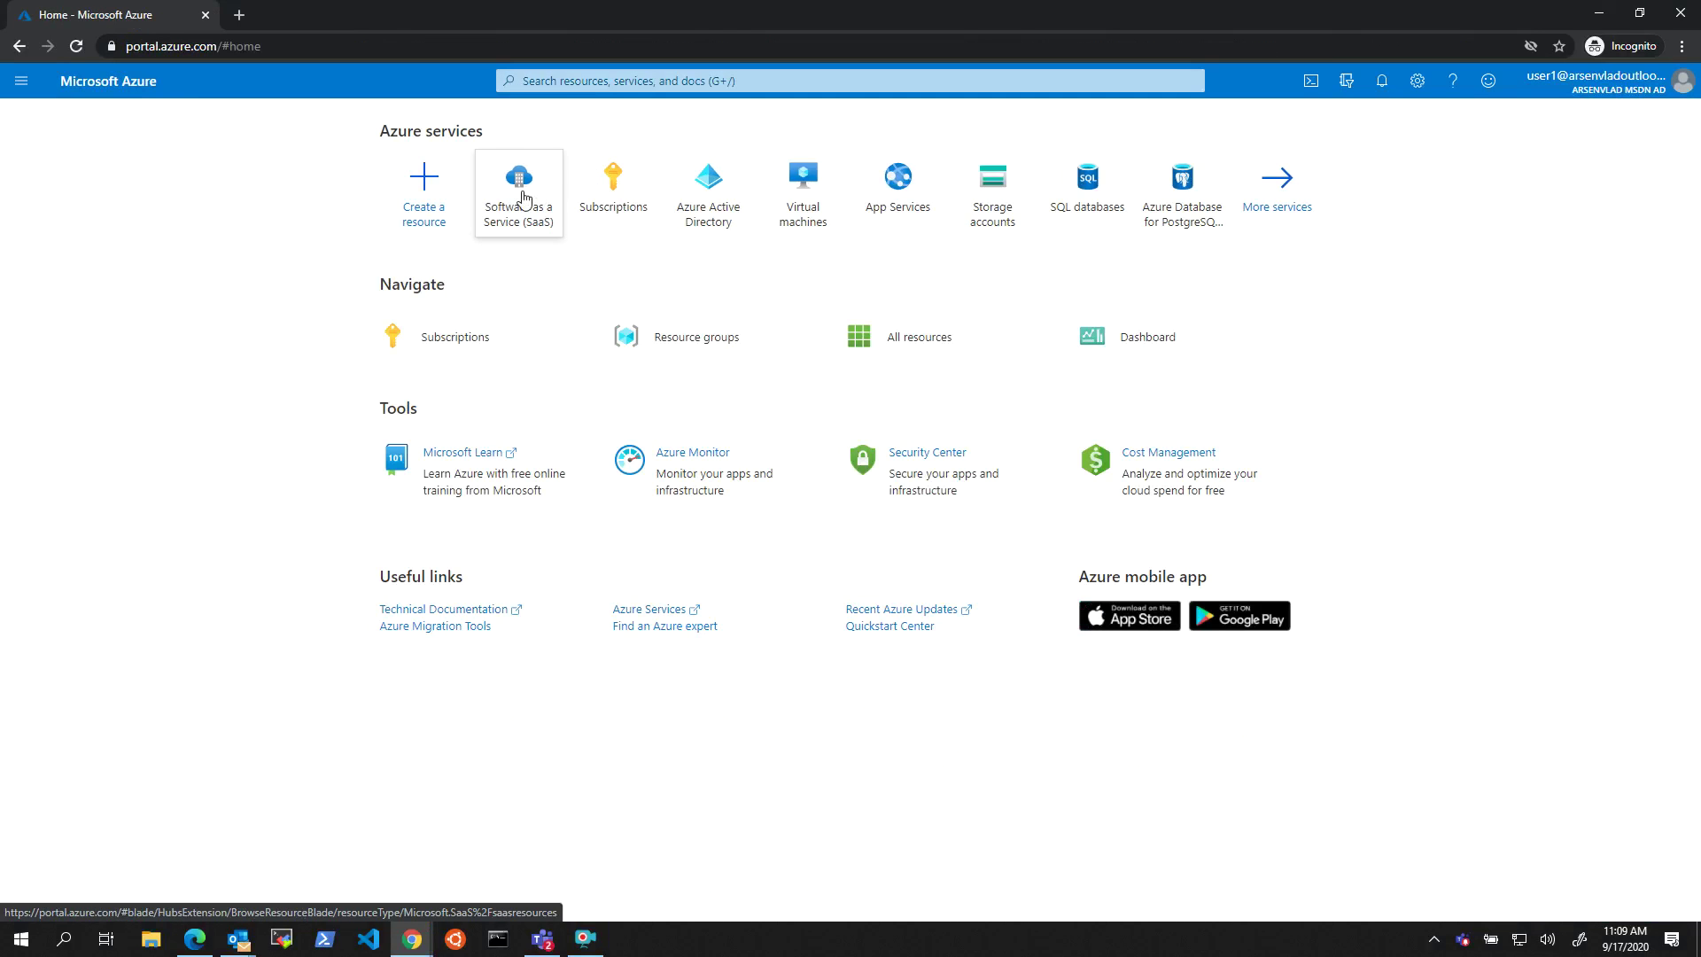
Step: Open arsenvladsaas100 from user1's Software as a Service (SaaS) list and show its role assignments
left_click(514, 189)
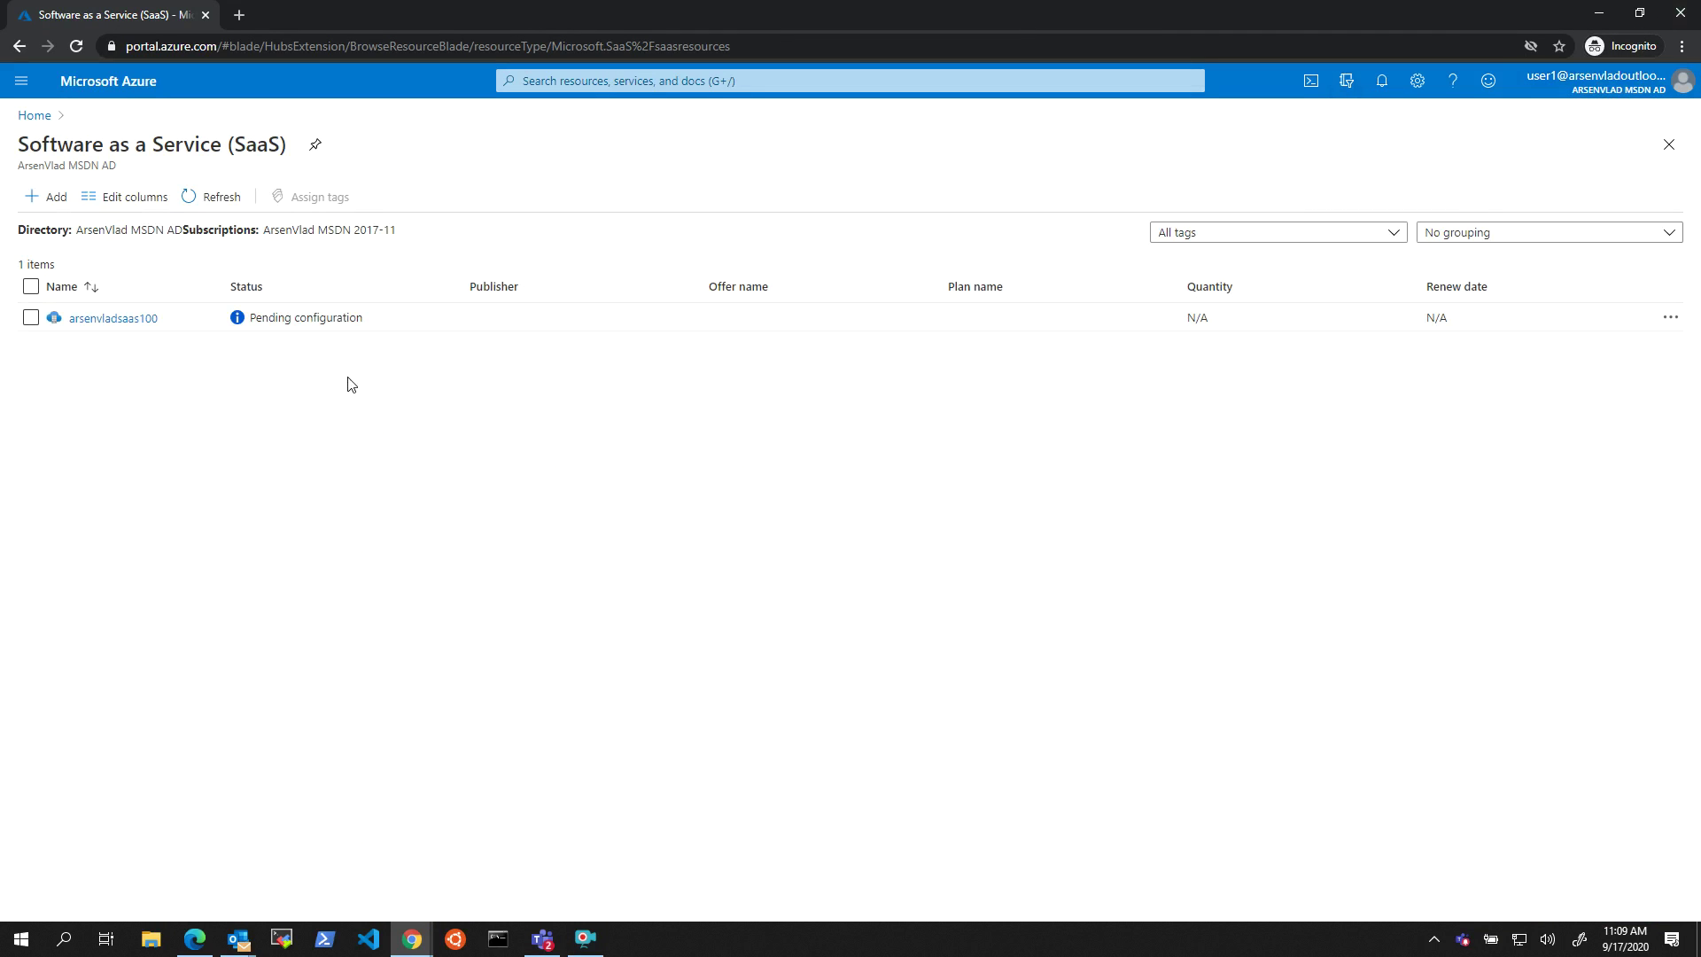
left_click(115, 318)
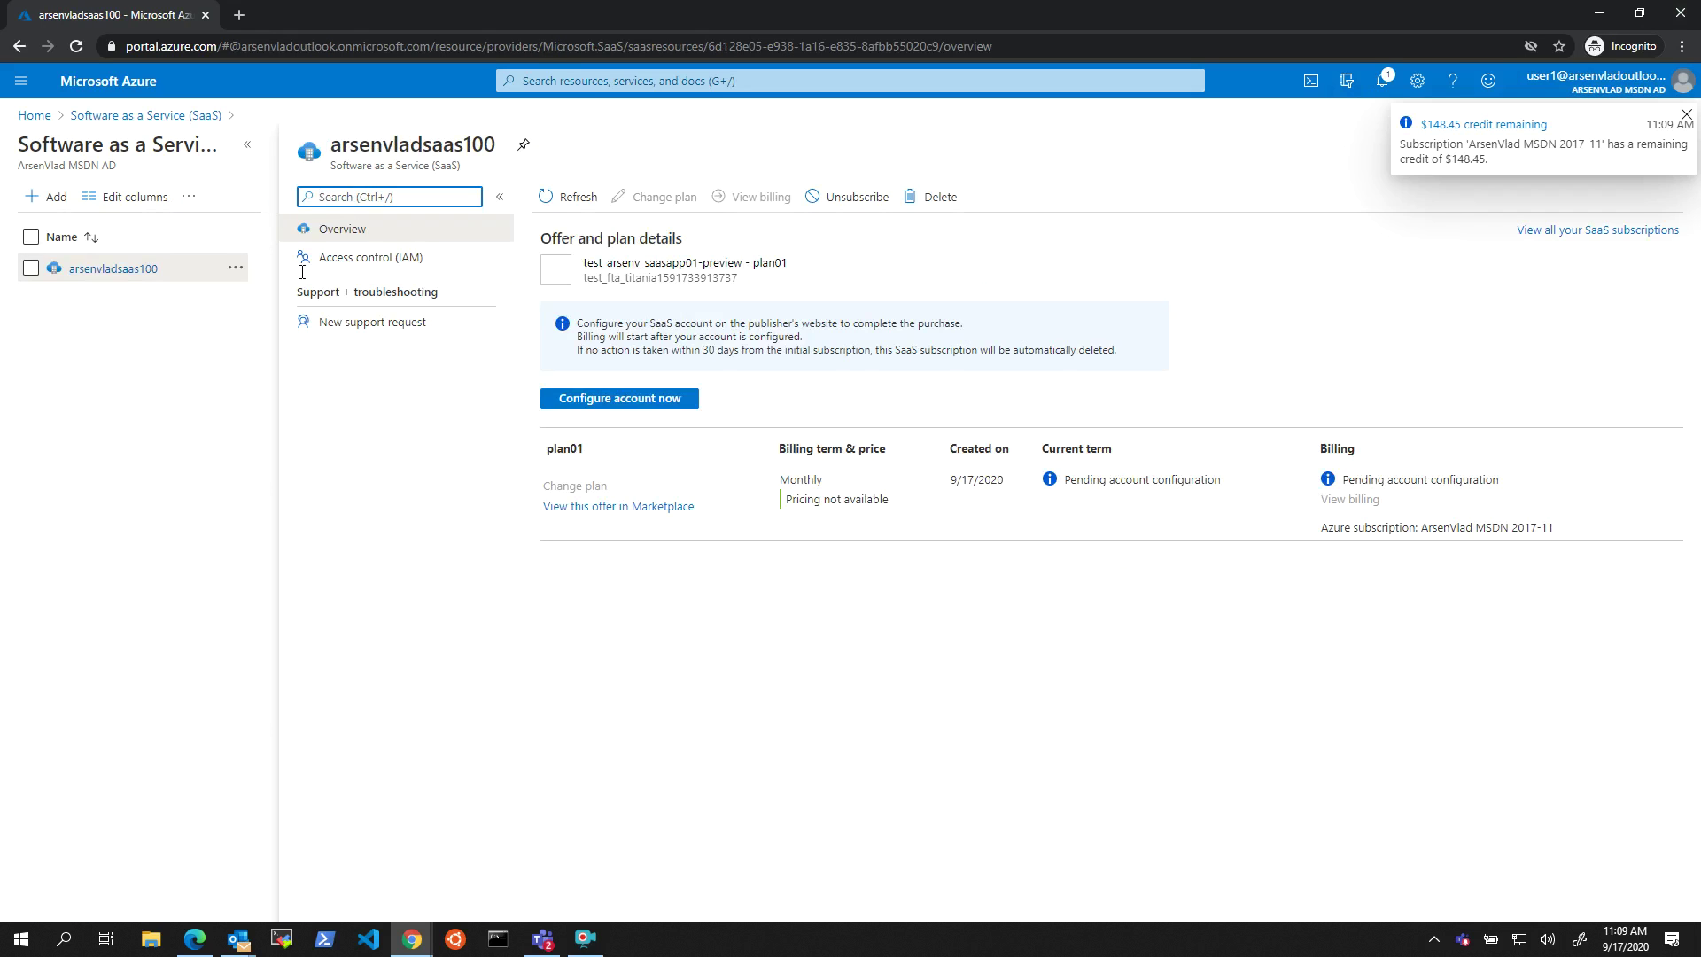
left_click(379, 262)
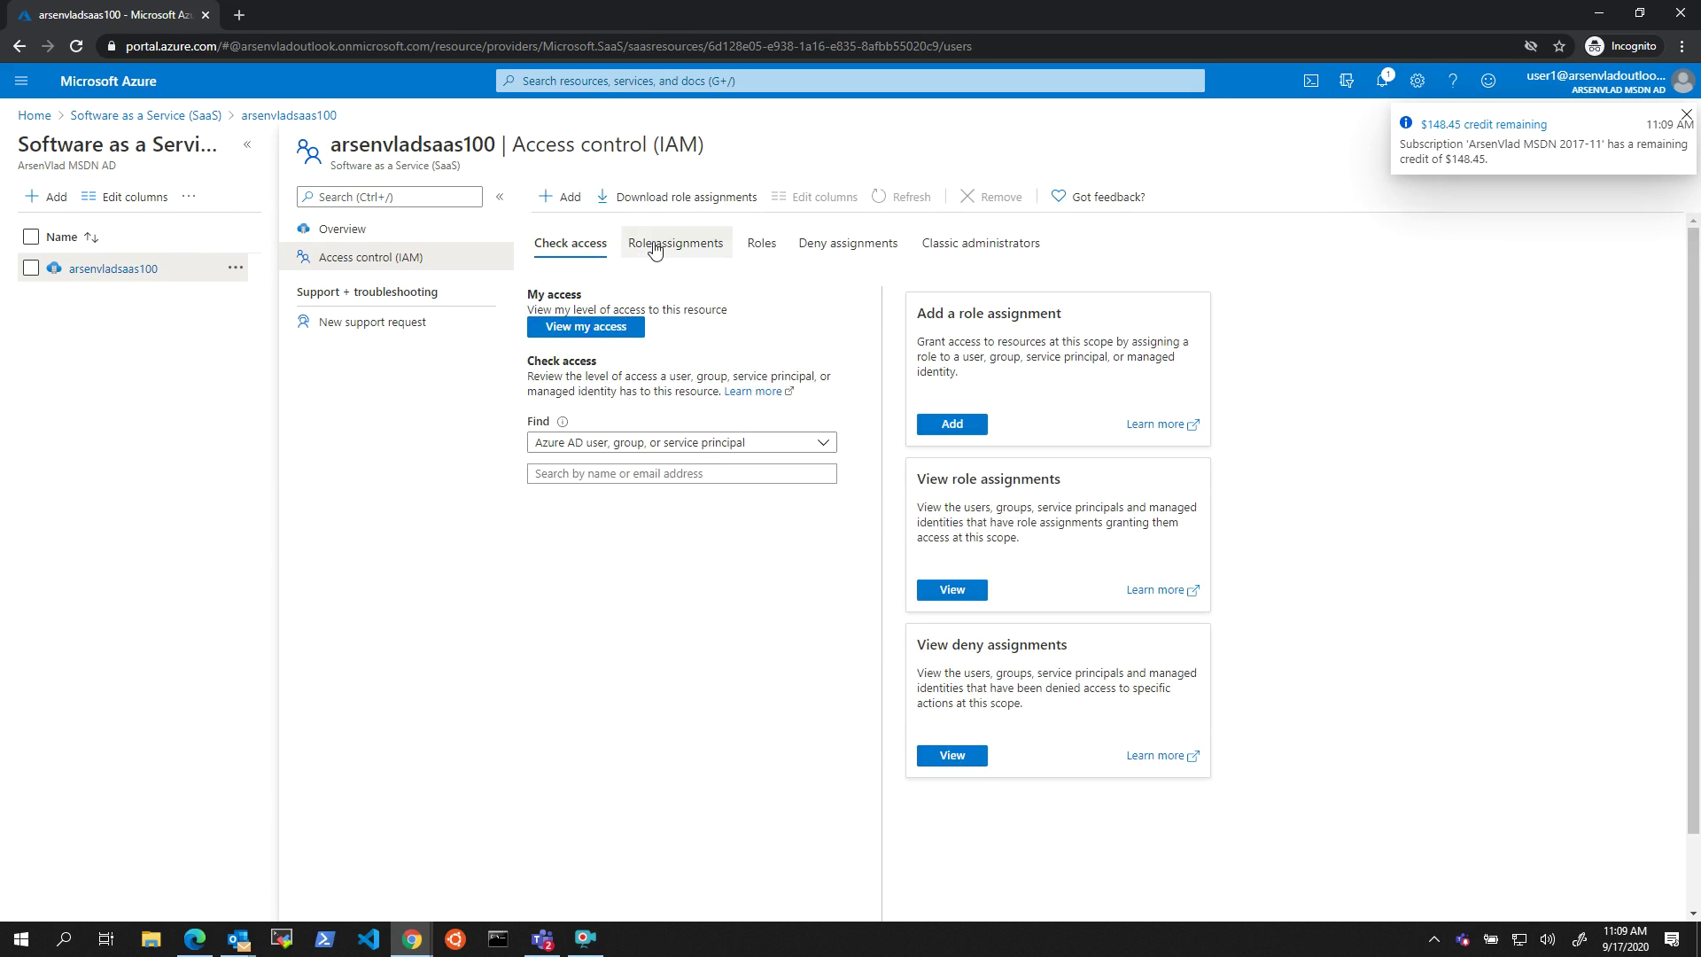
left_click(656, 245)
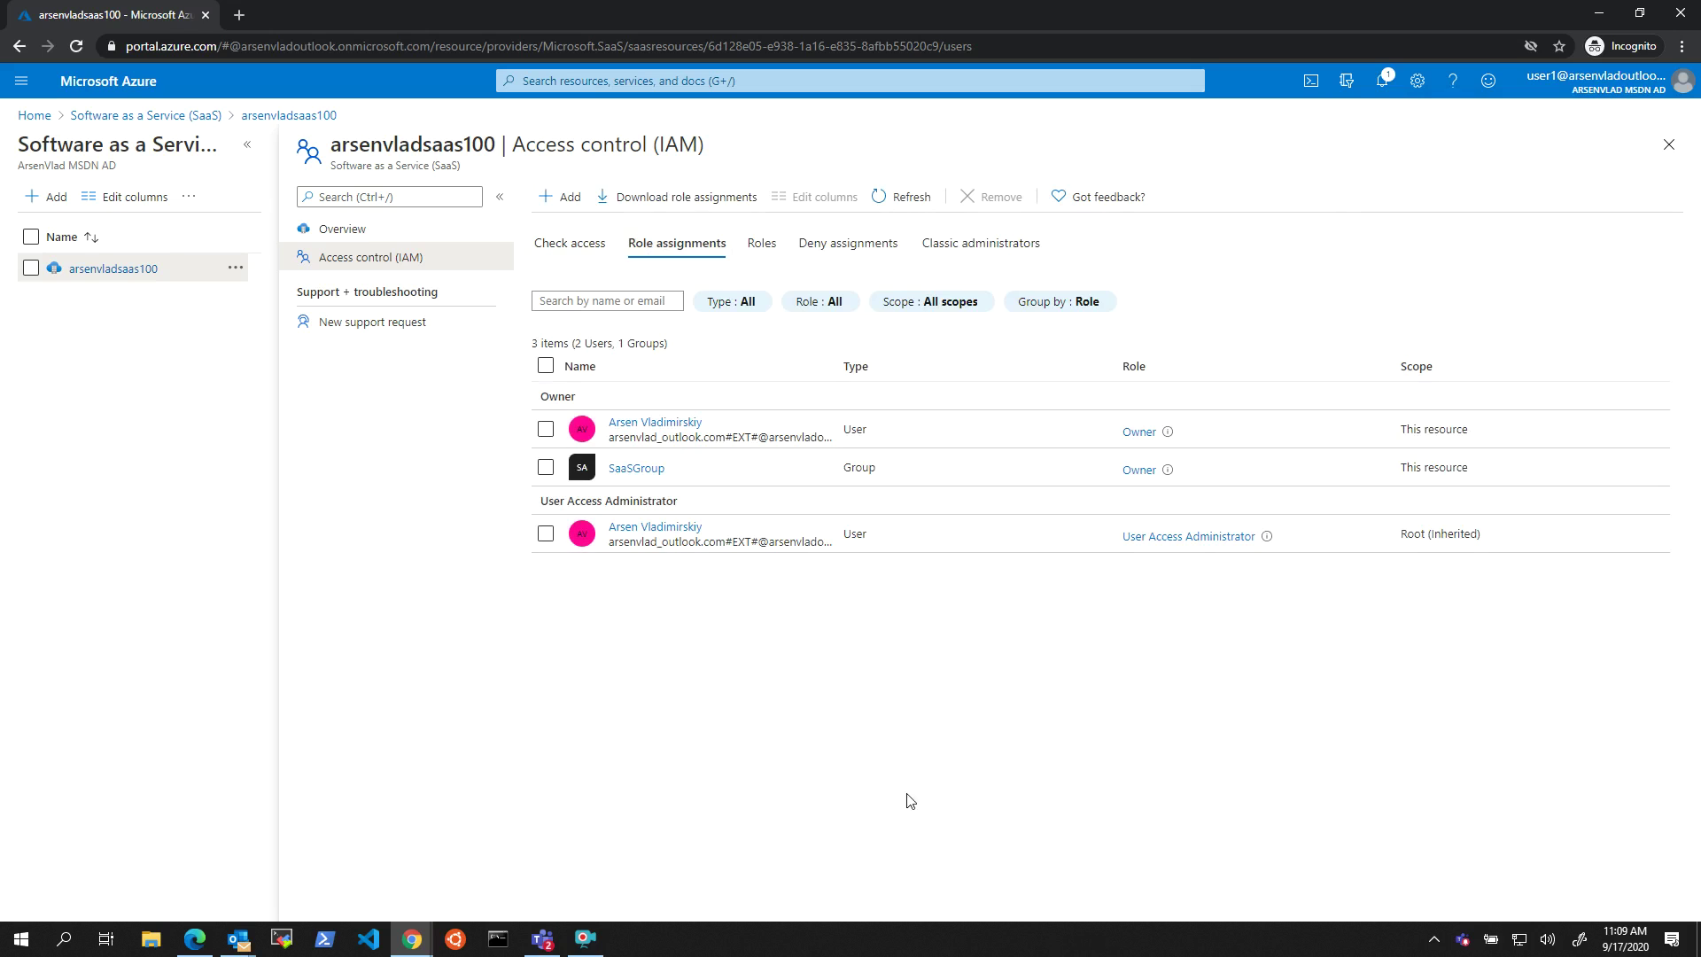
left_click_drag(576, 450, 695, 501)
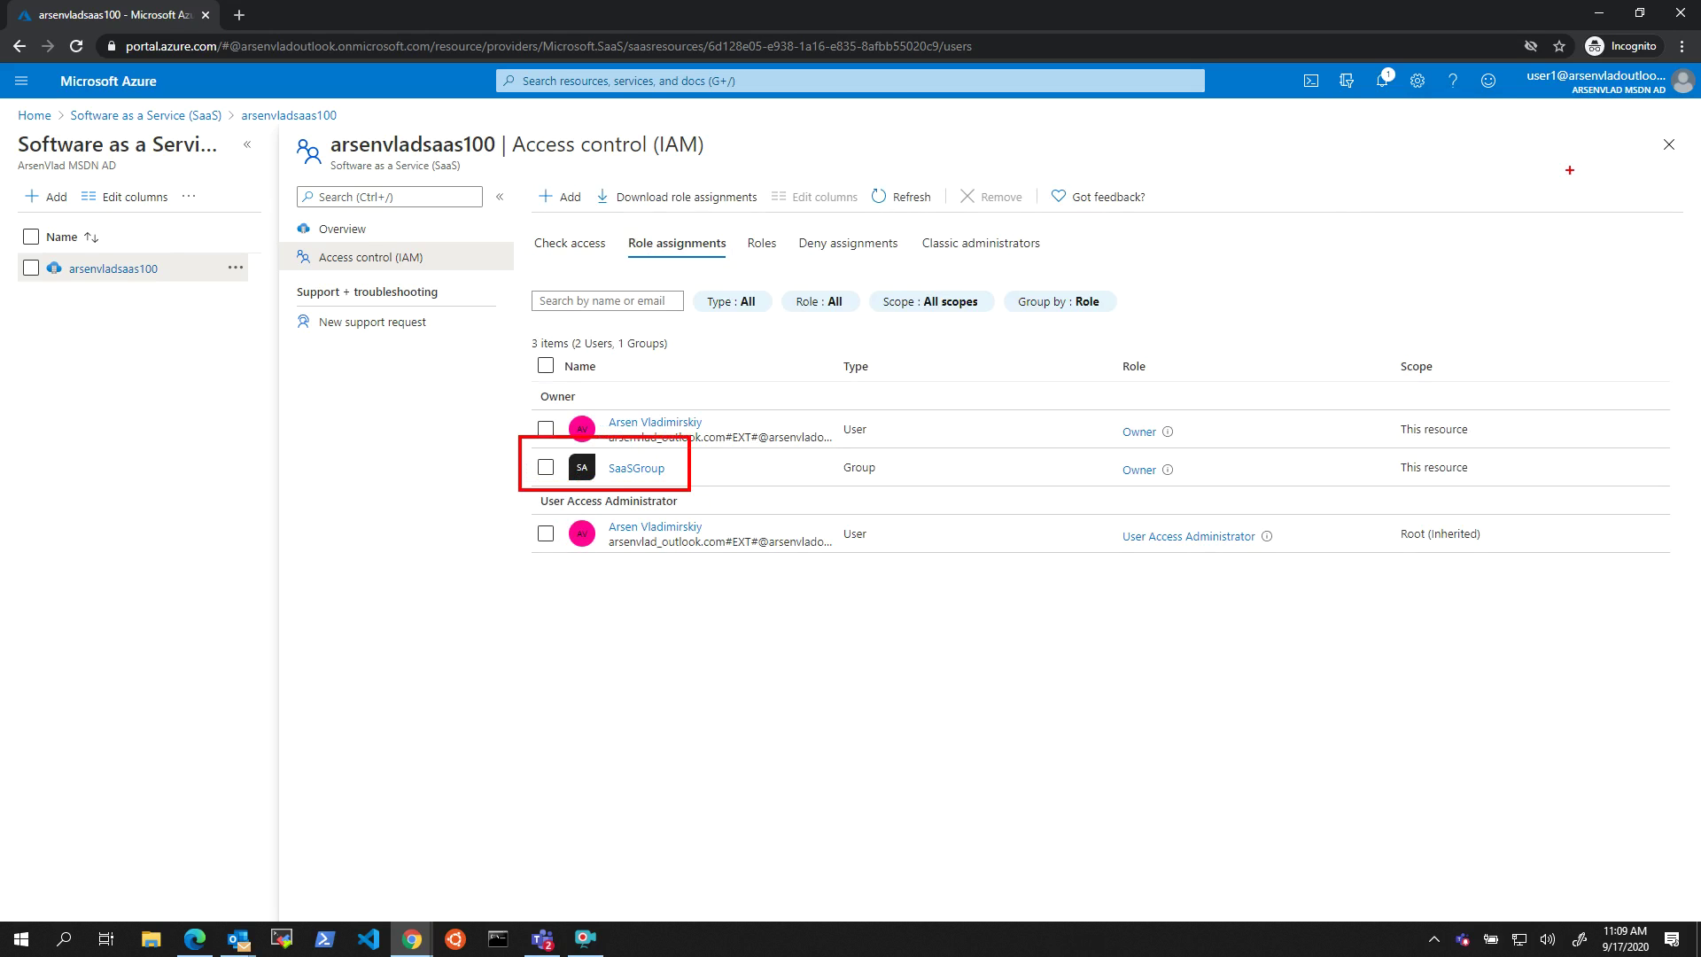
left_click_drag(1680, 81, 1679, 116)
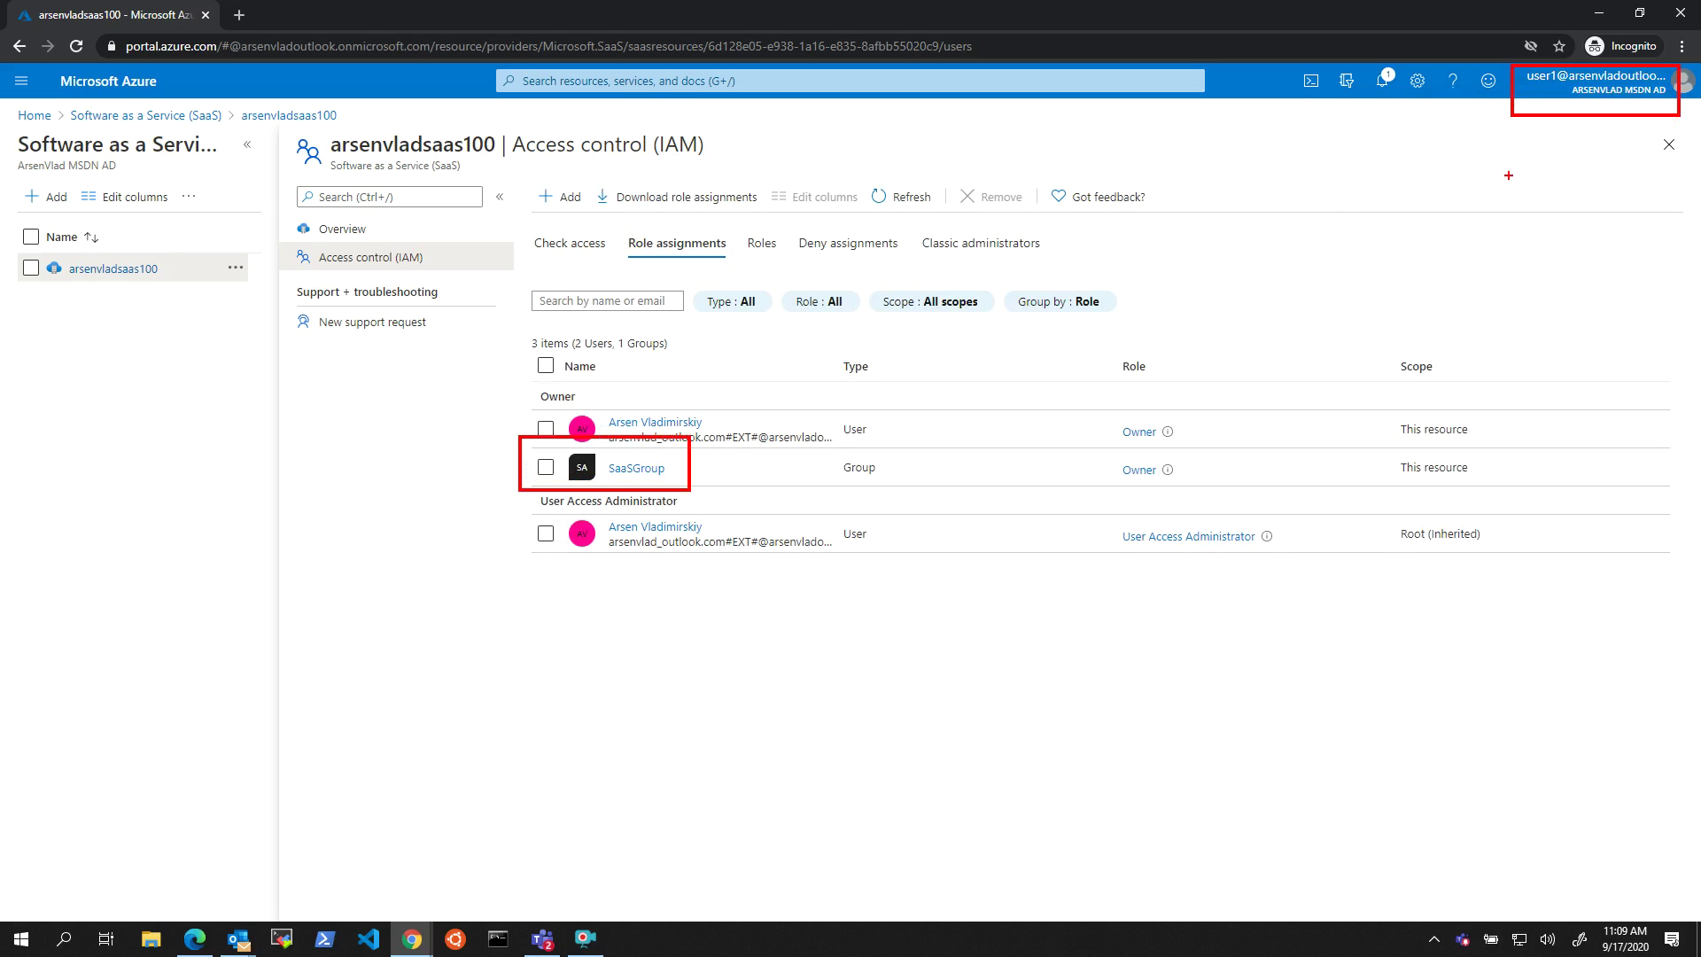
left_click_drag(901, 418, 1510, 114)
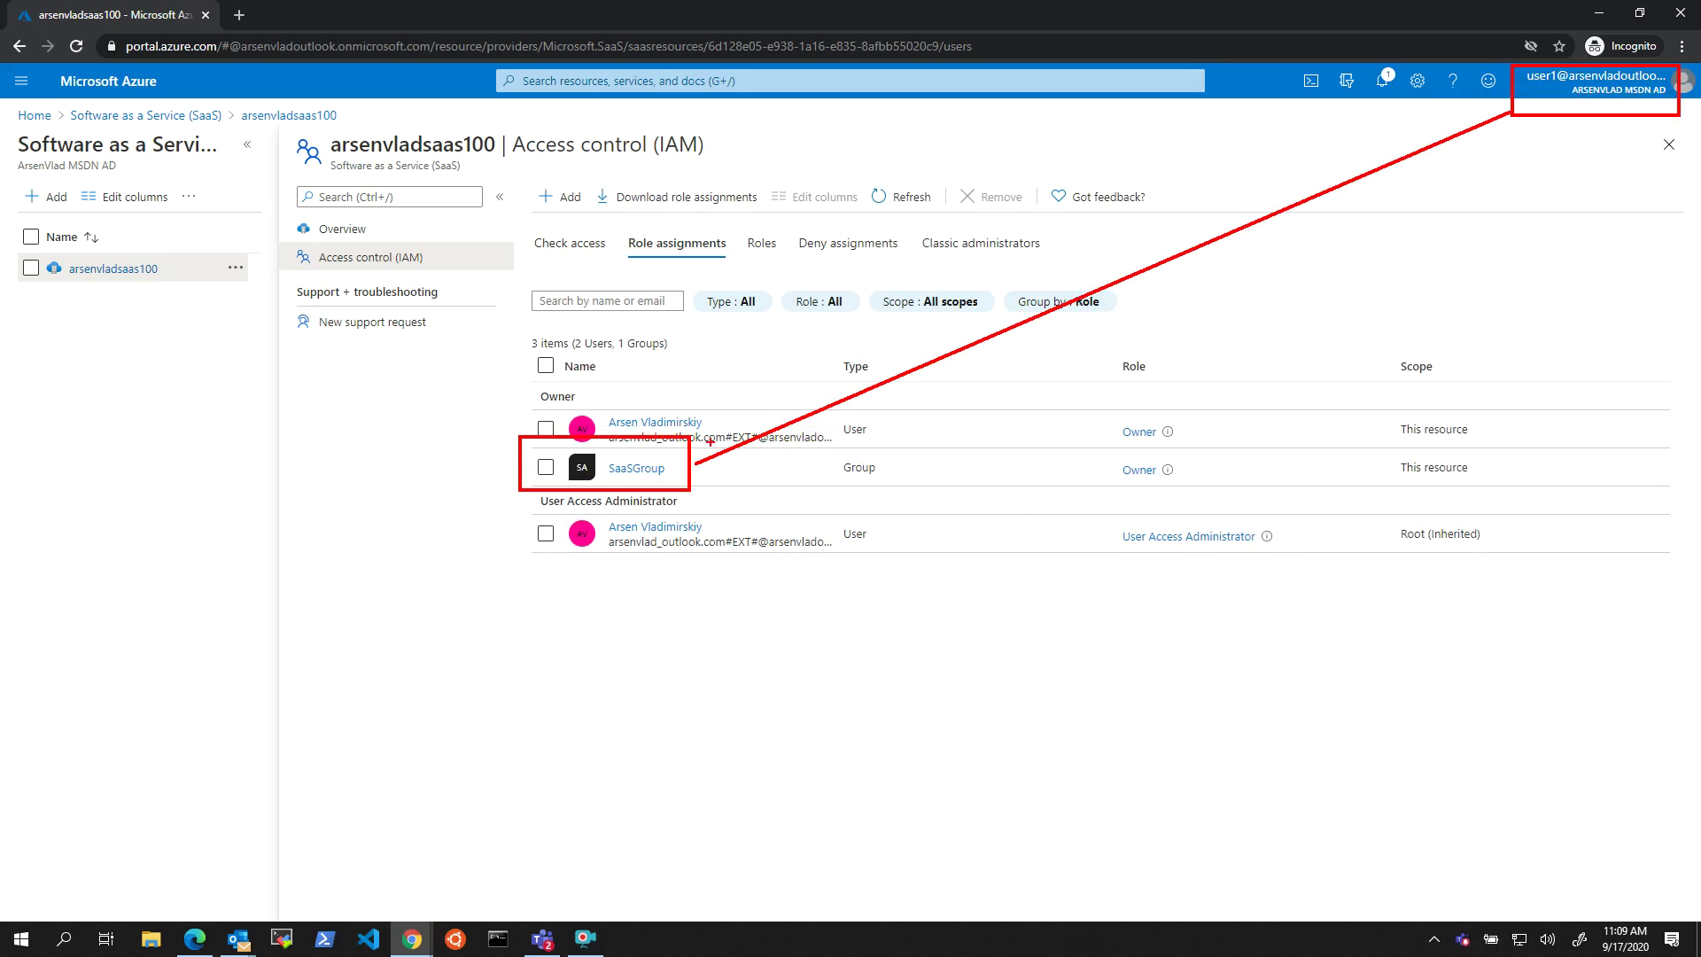
key("Escape")
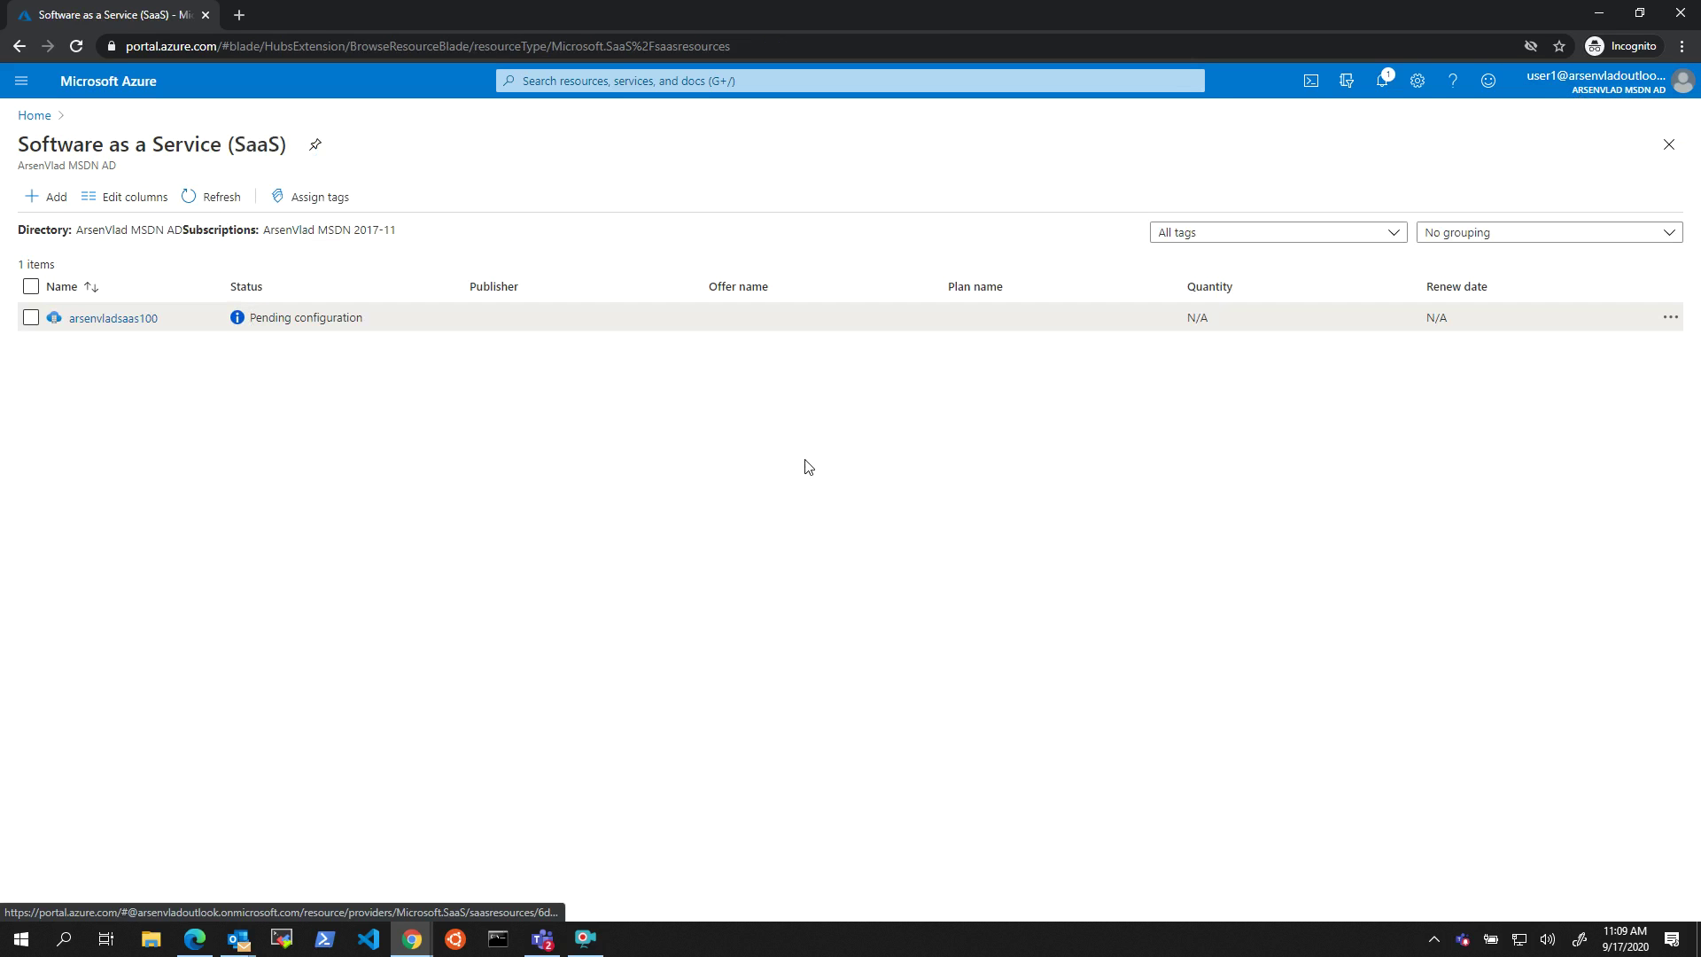
Step: Switch to the offer owner's browser window and show the role assignments of arsenvladsaas100
left_click(419, 941)
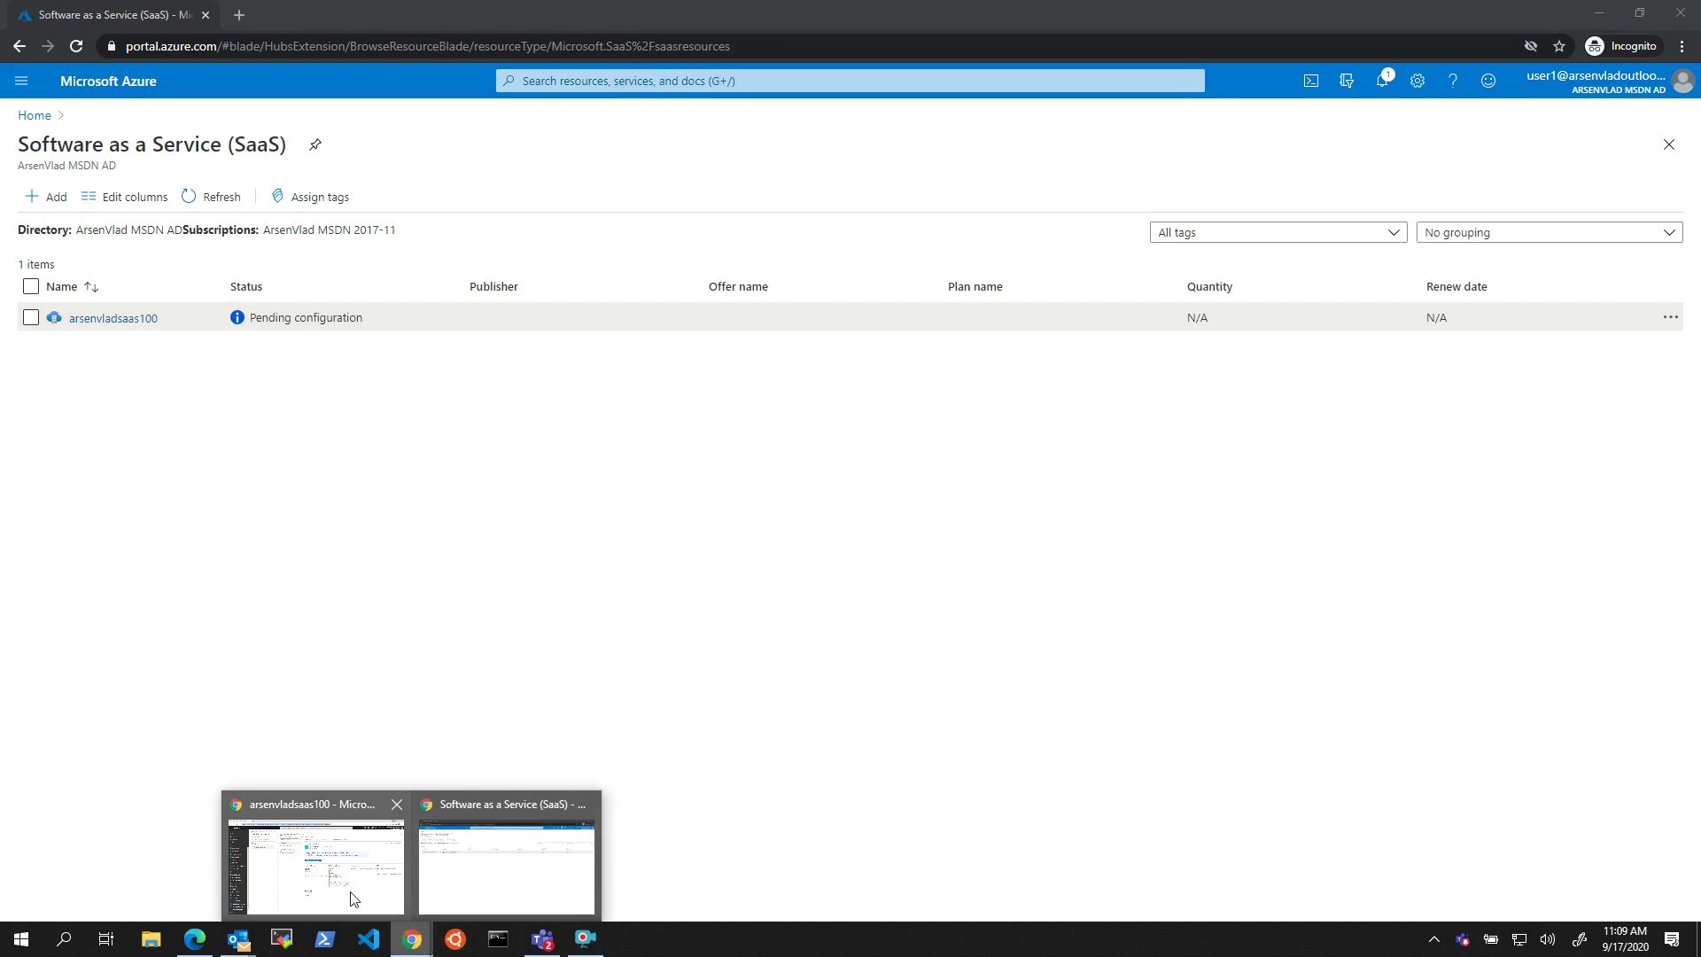
left_click(352, 900)
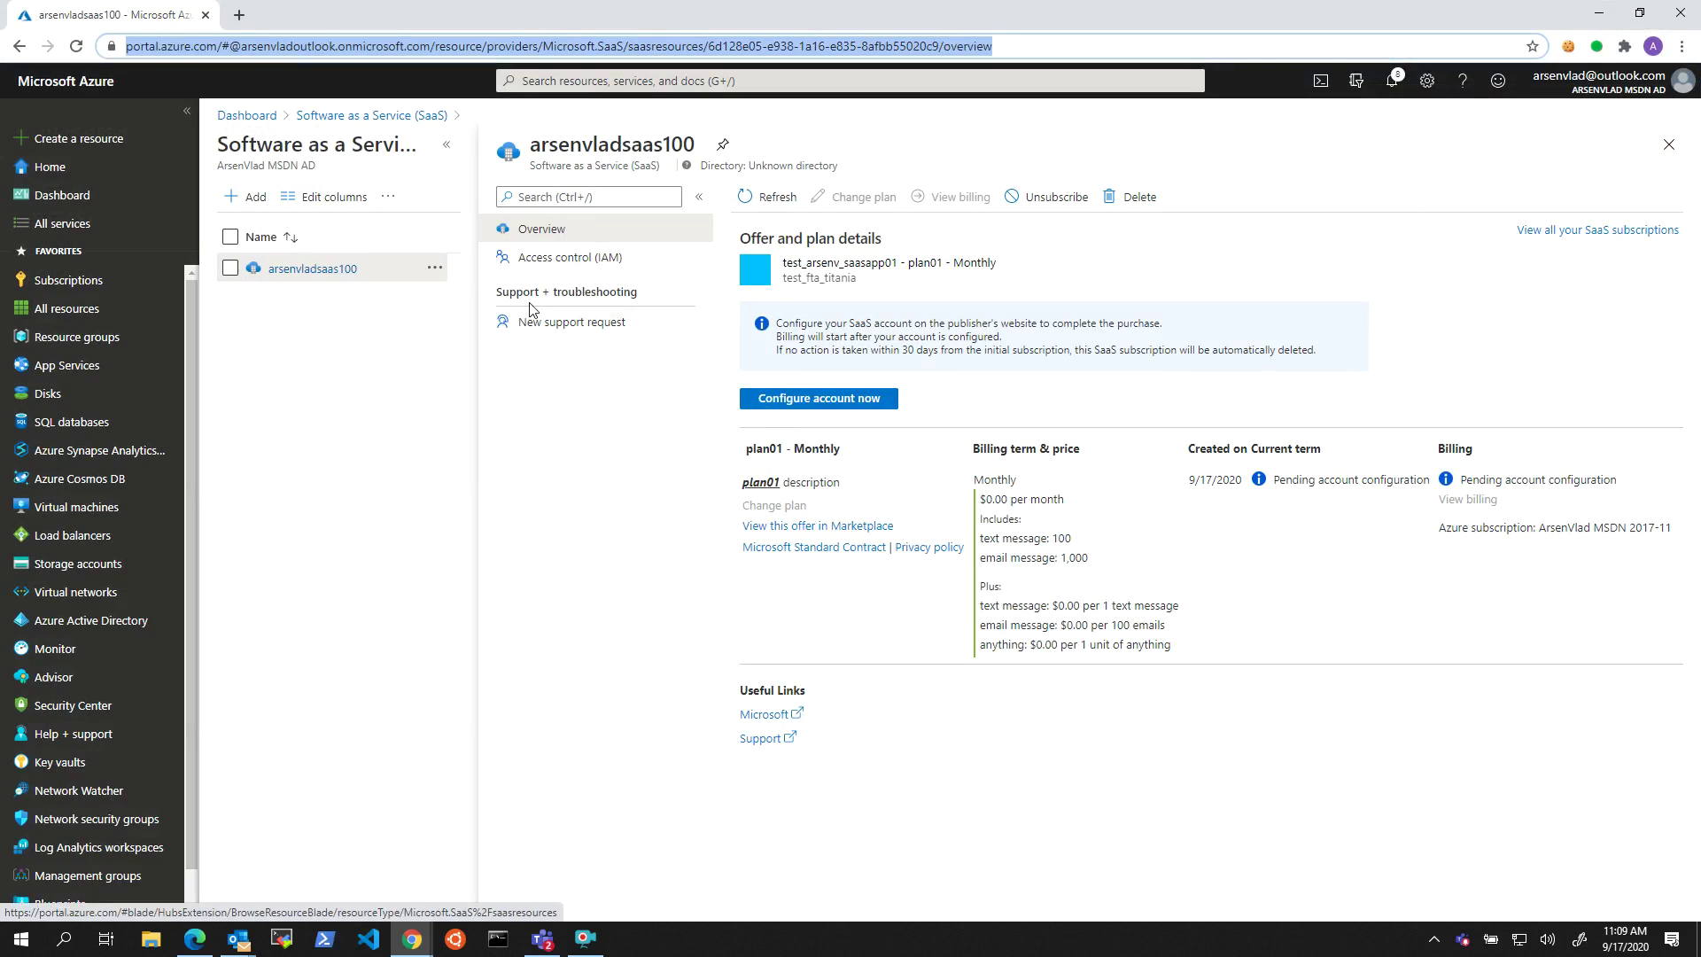
left_click(567, 258)
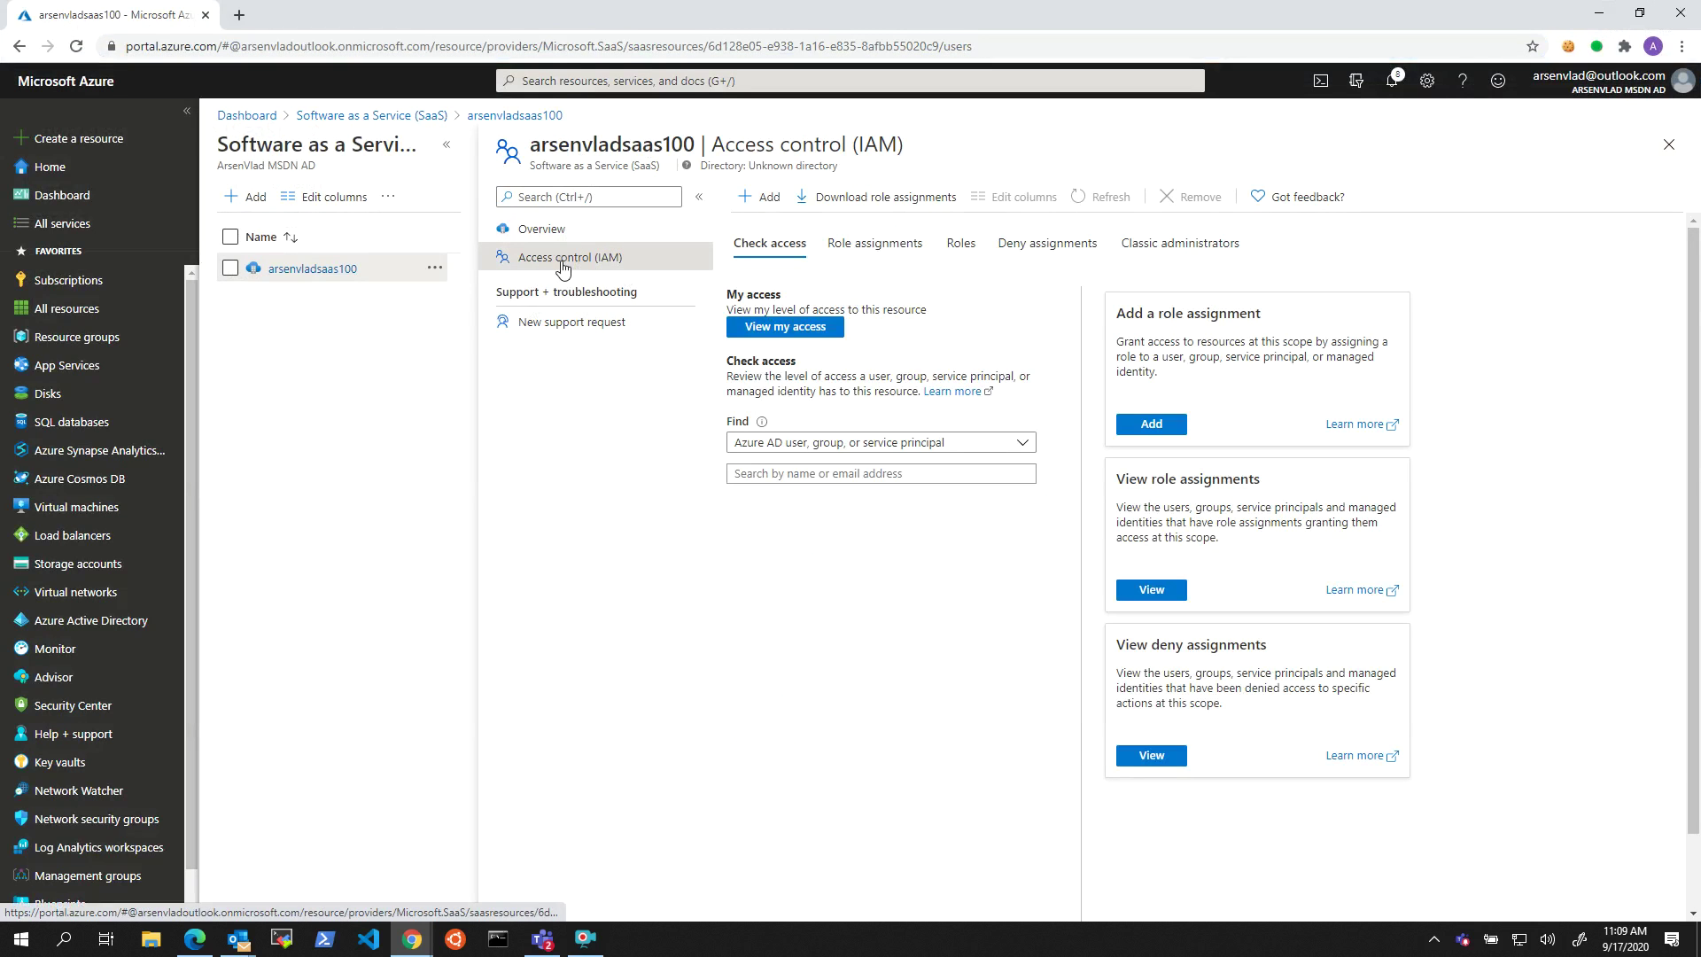
left_click(854, 246)
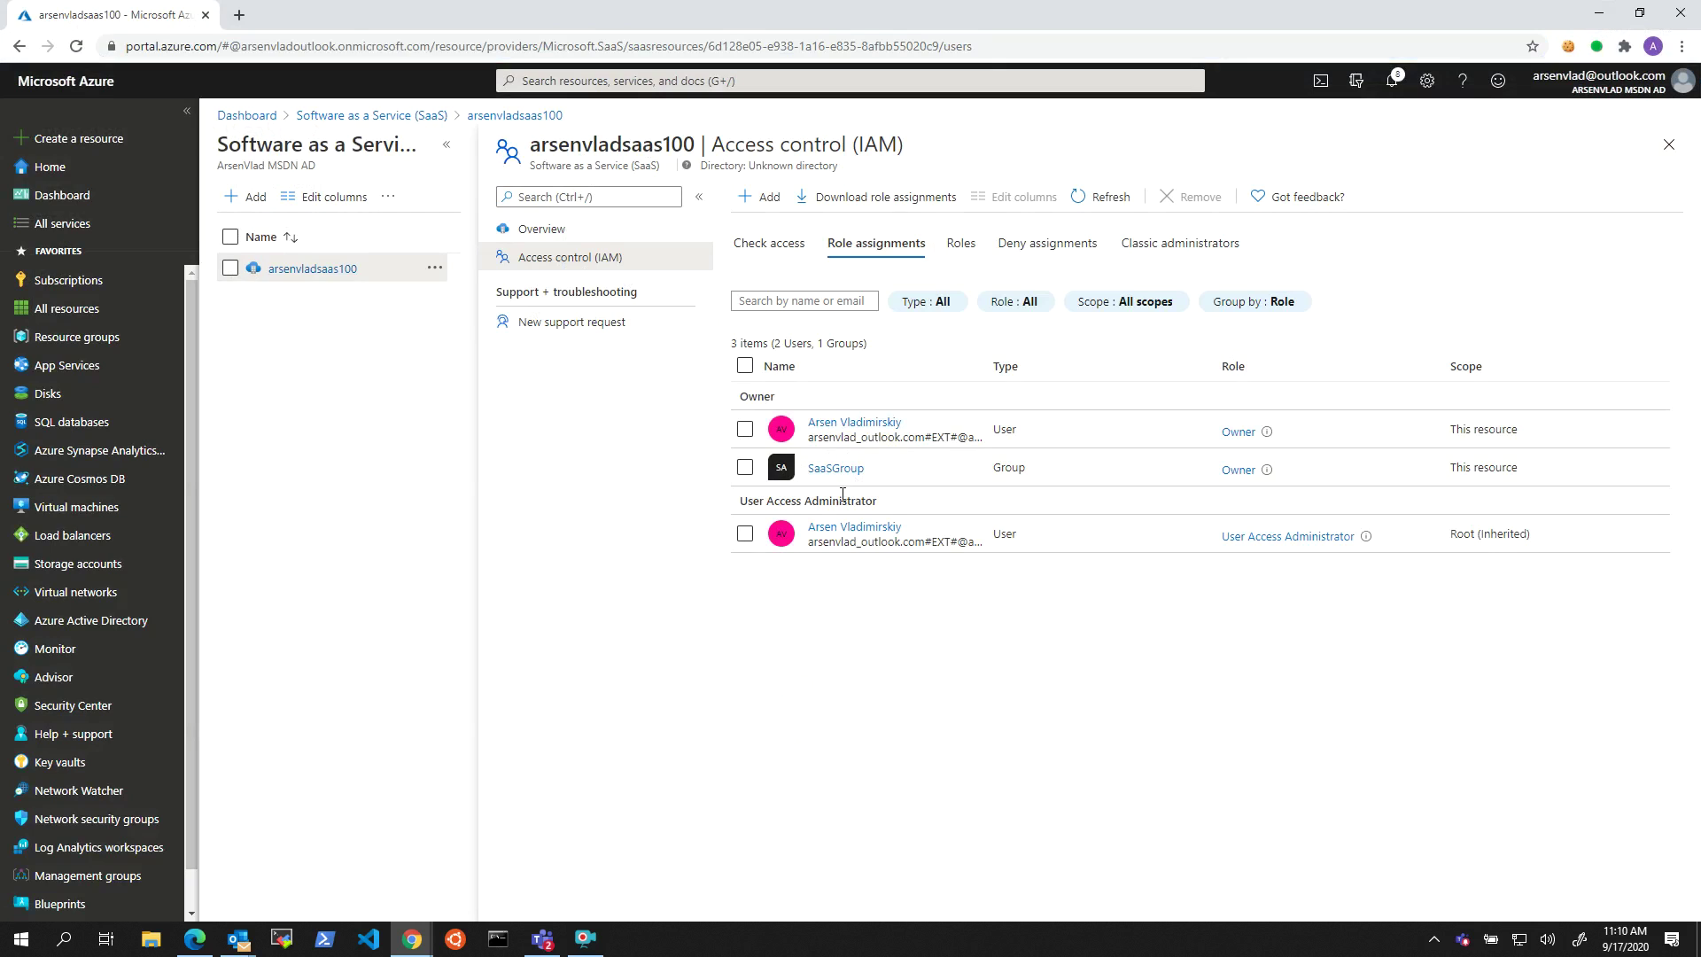
left_click_drag(720, 449, 947, 497)
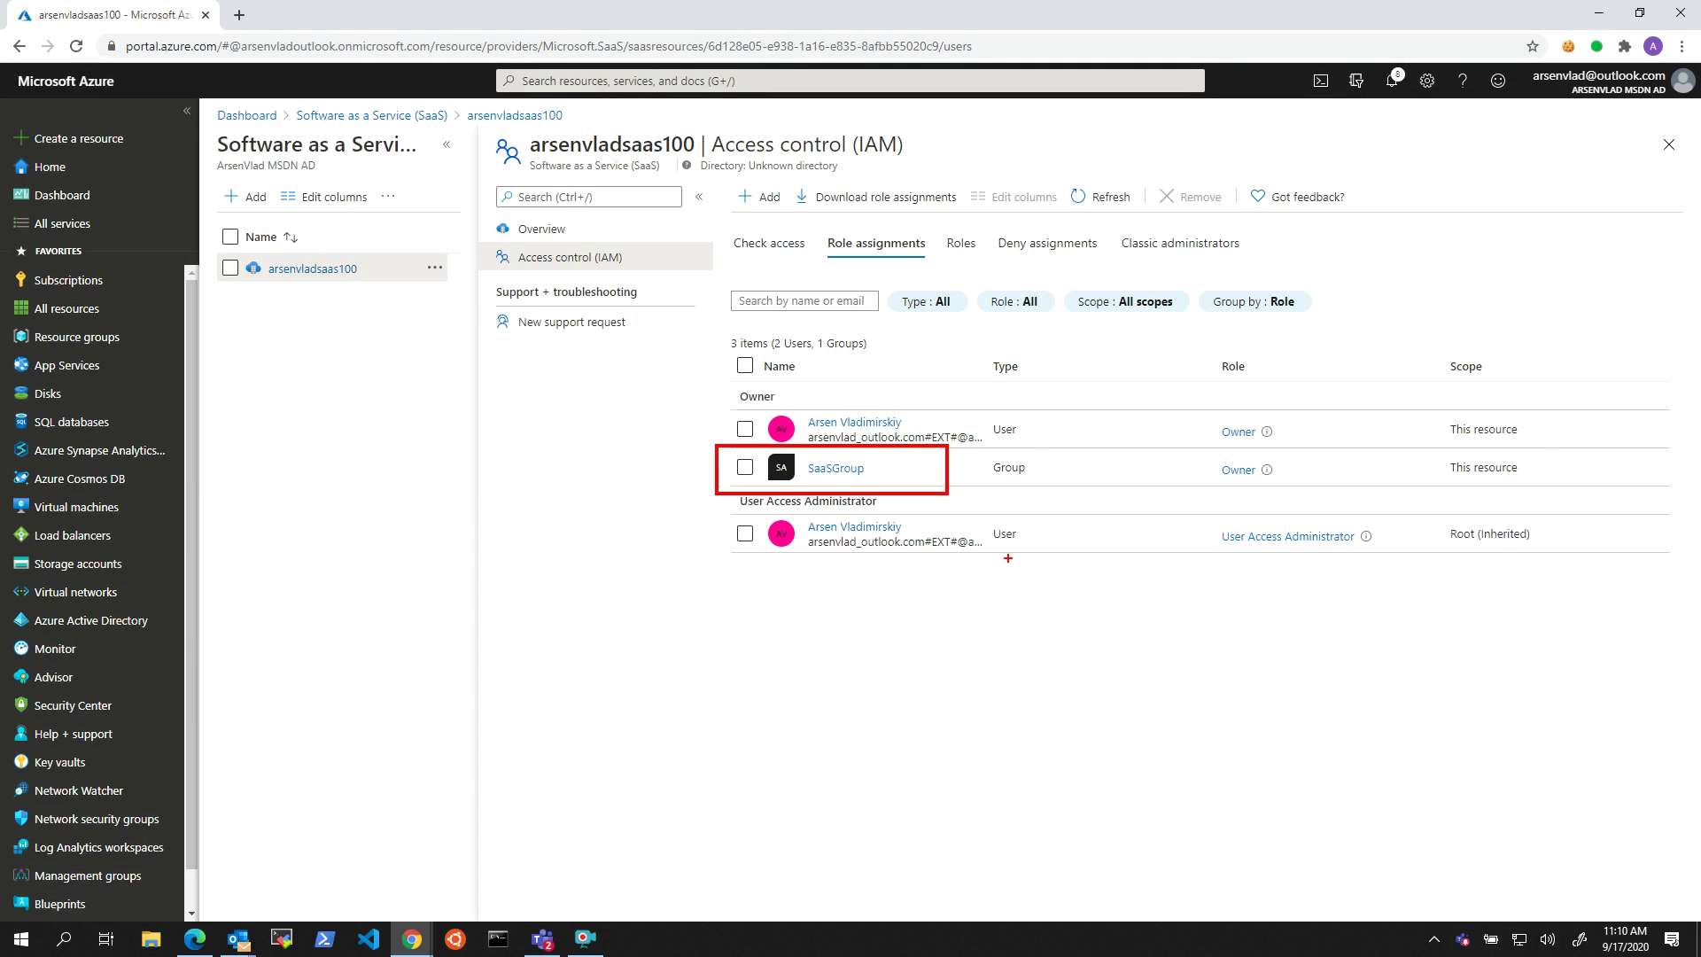
mouse_move(1550, 94)
left_mouse_down()
mouse_move(1063, 357)
mouse_move(942, 443)
mouse_move(999, 437)
left_mouse_up()
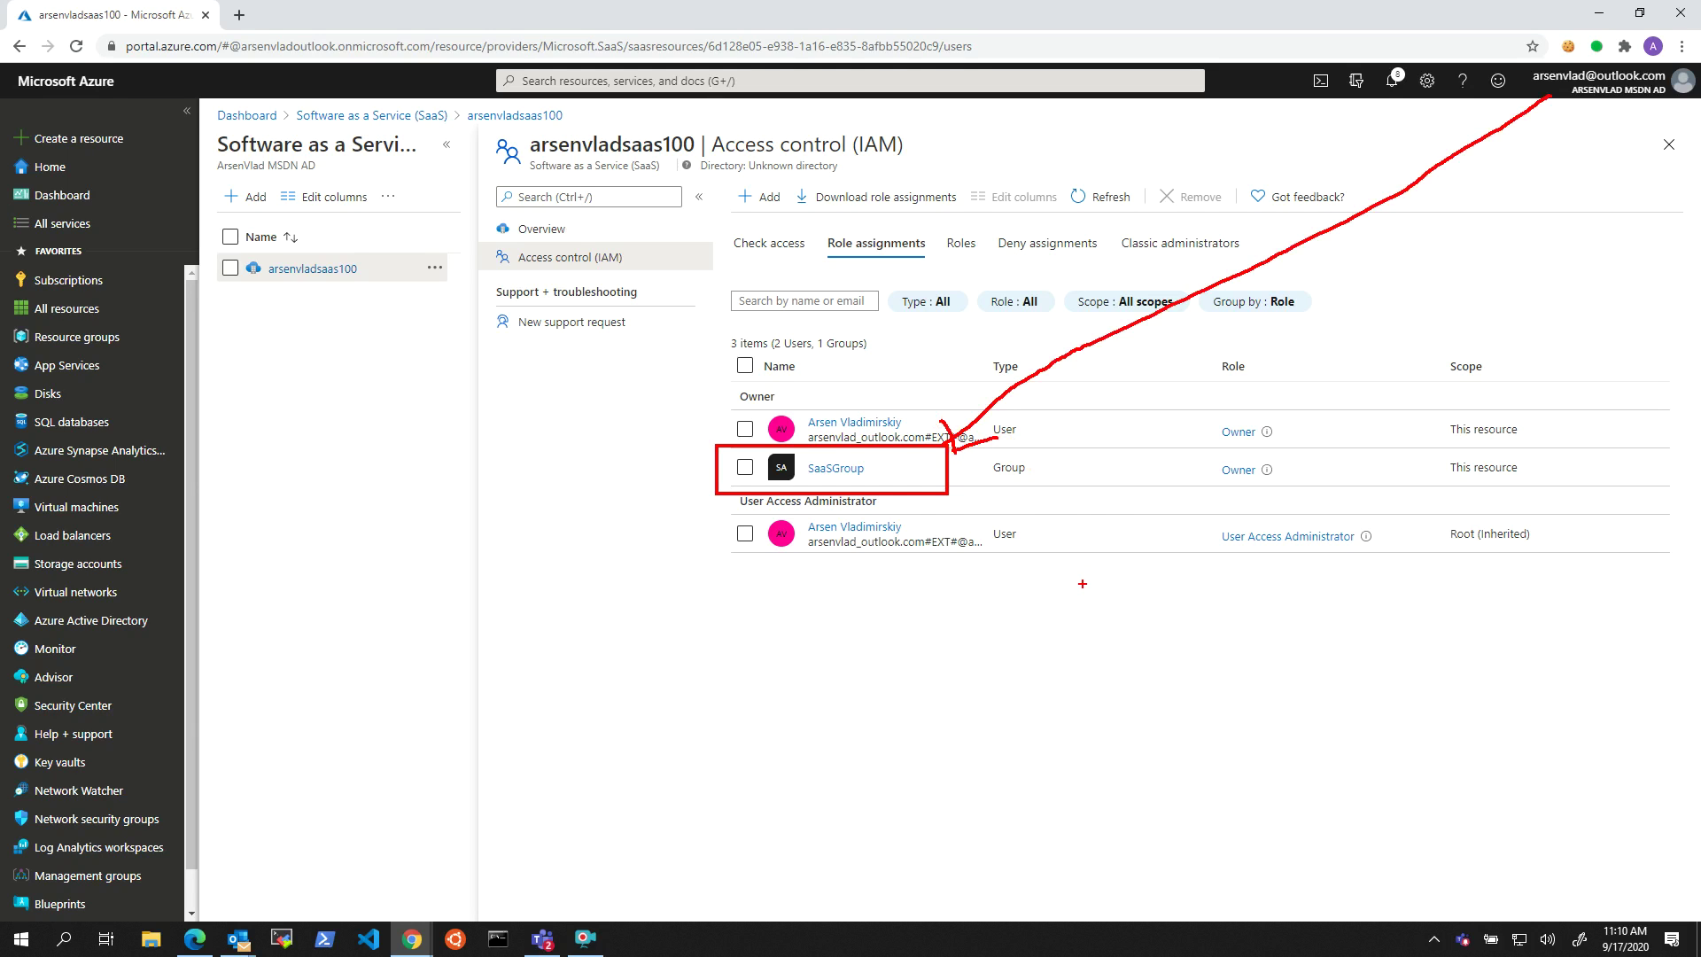
mouse_move(1565, 68)
left_mouse_down()
mouse_move(1651, 102)
mouse_move(1545, 138)
left_mouse_up()
key("Escape")
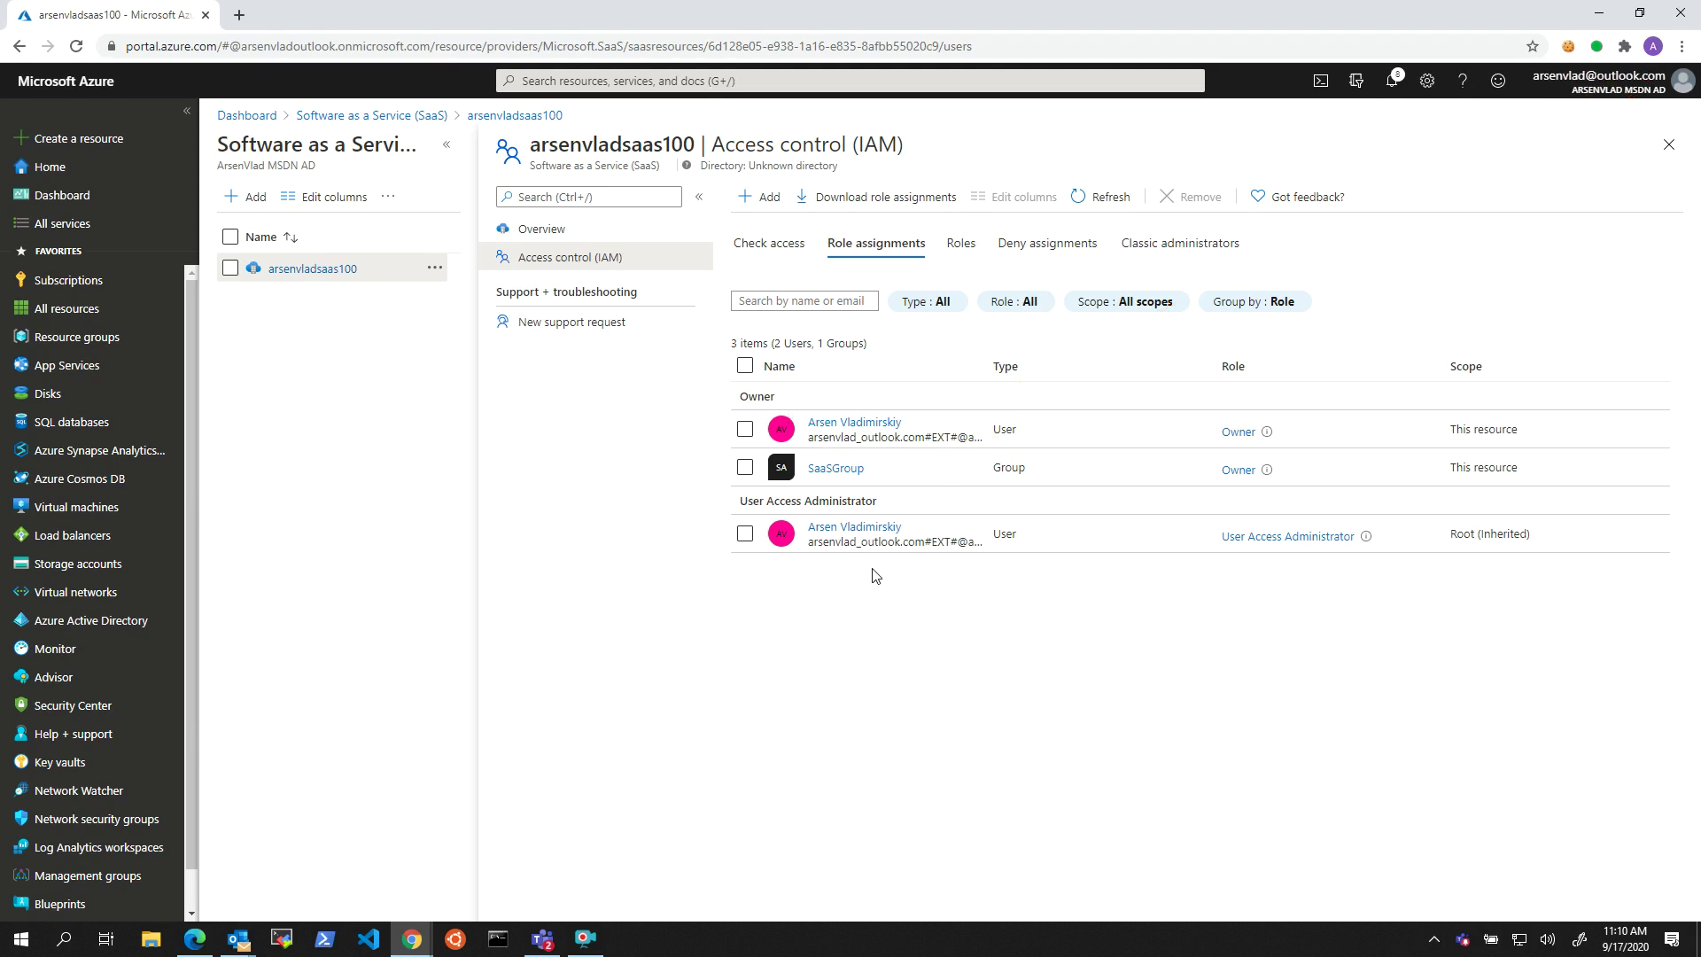